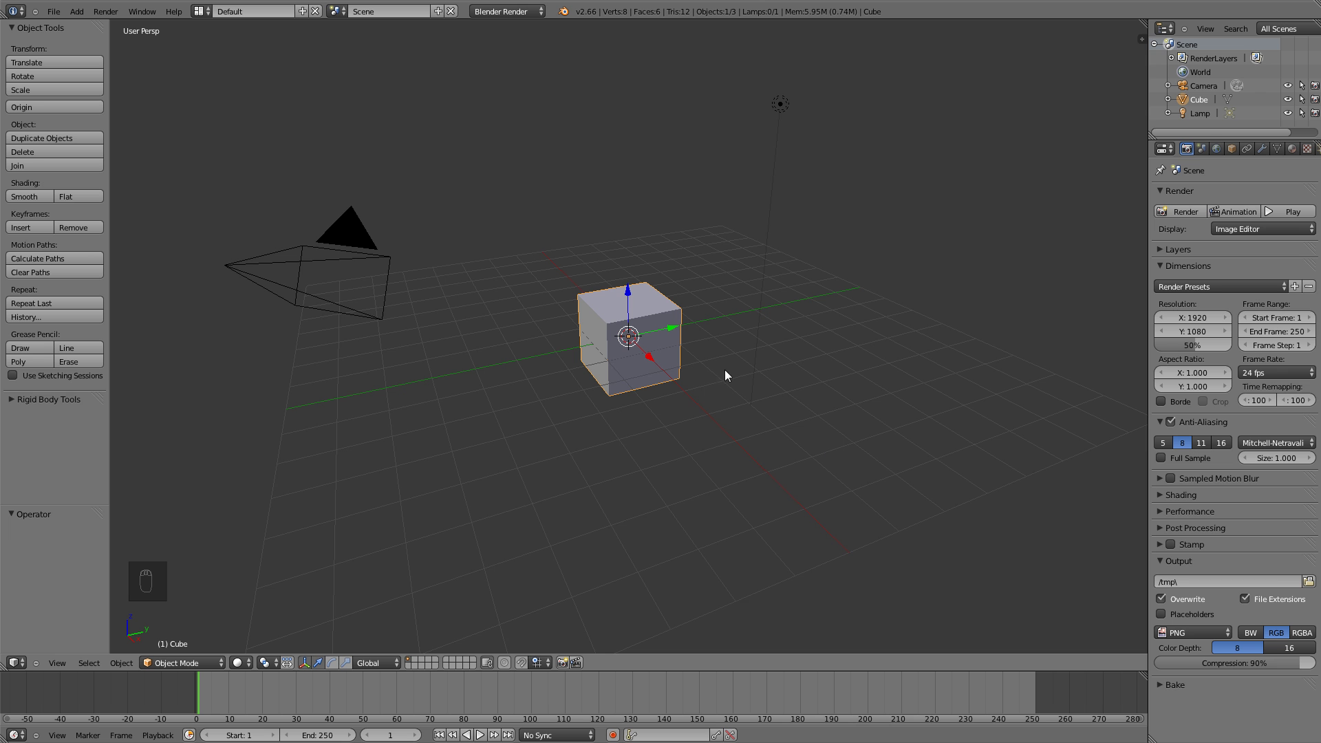
# Inspect the default cube's mesh in Edit Mode and return to Object Mode
pyautogui.scroll(5, 678, 351)
pyautogui.press('Tab')
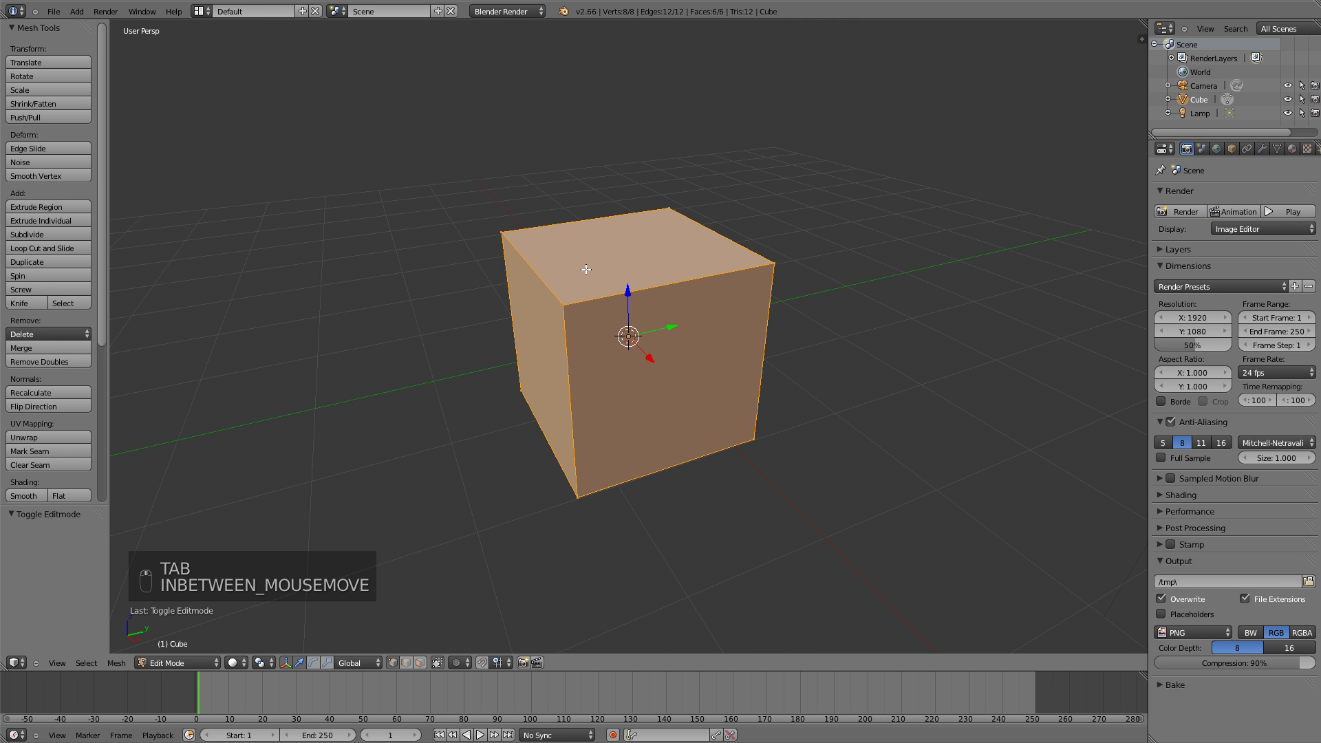
pyautogui.moveTo(589, 363); pyautogui.dragTo(591, 353, button='middle')
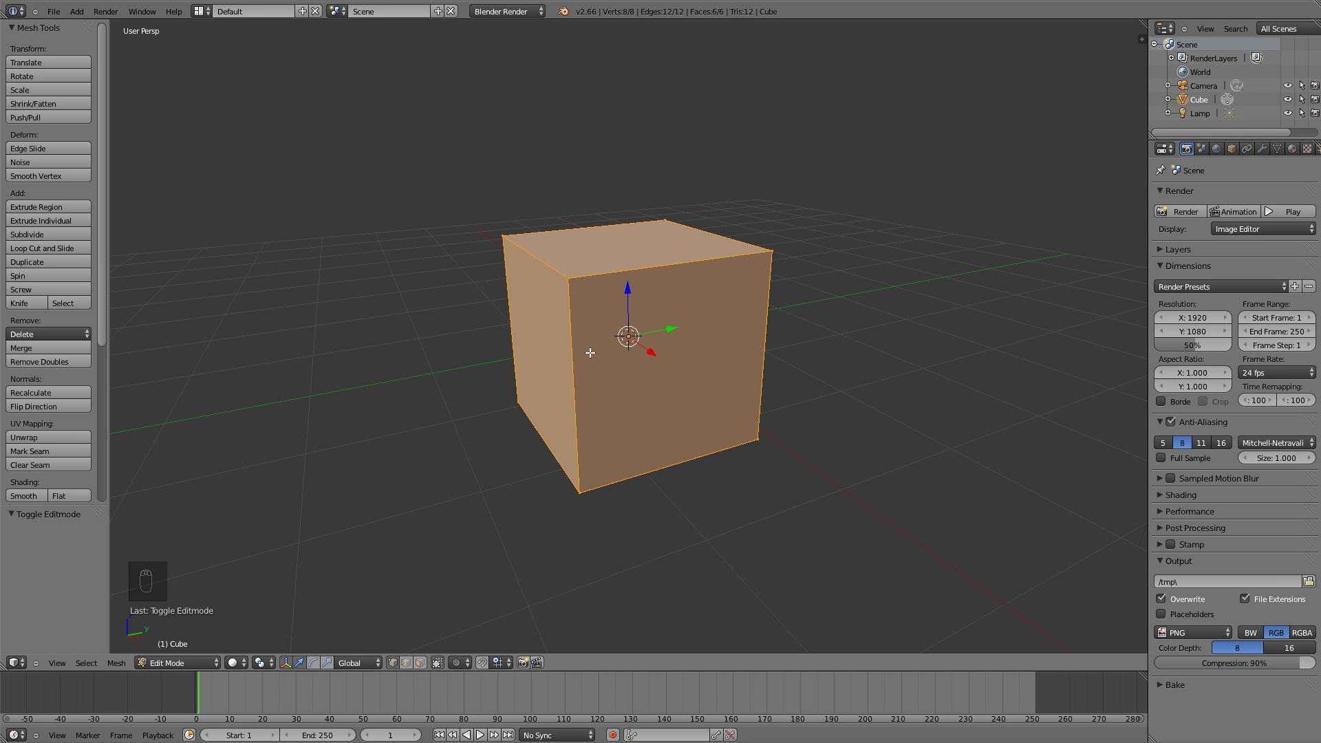
pyautogui.press('Tab')
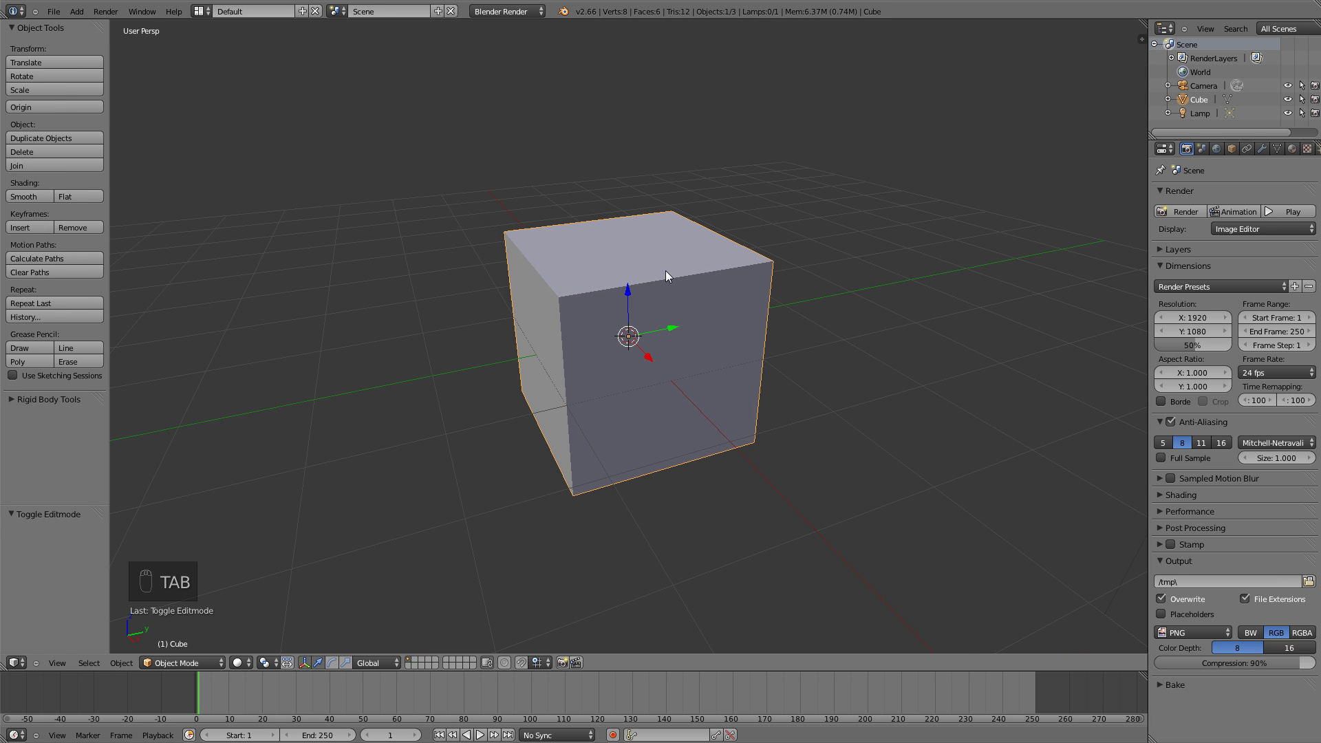
pyautogui.press('Tab')
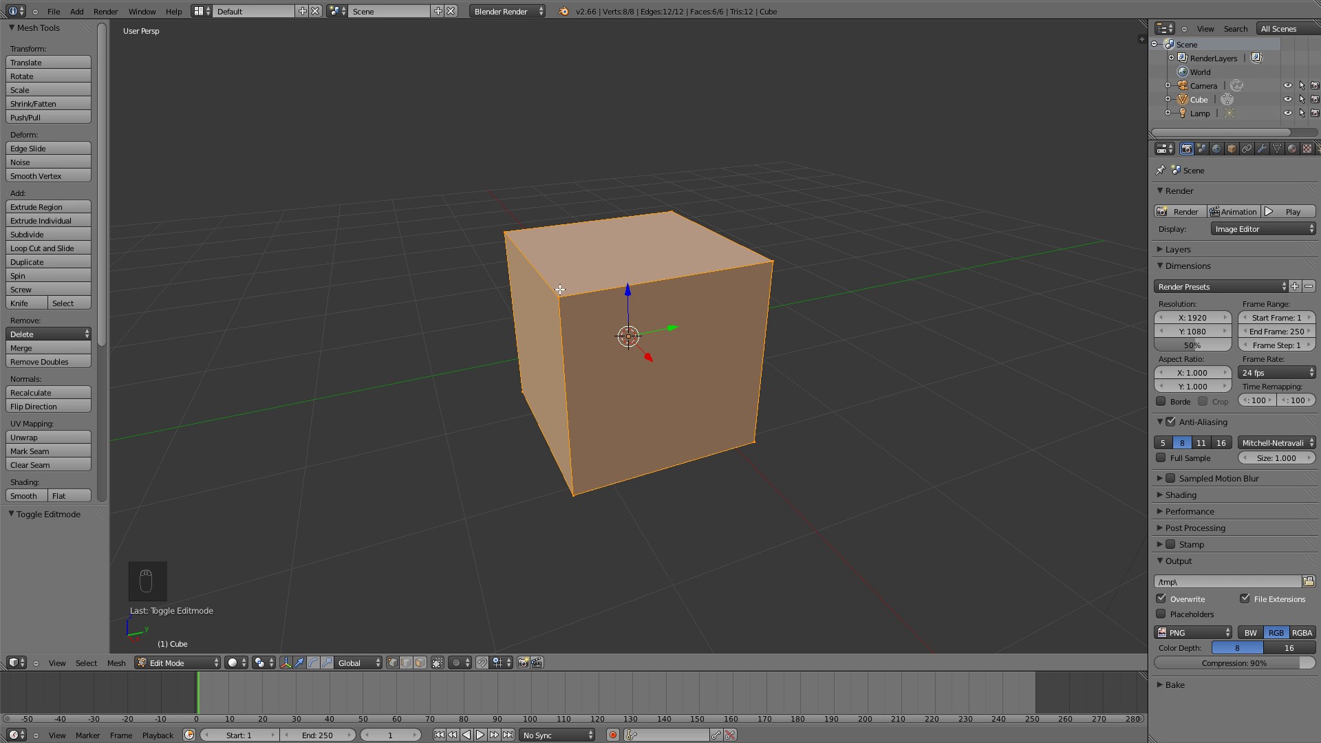
pyautogui.press('Tab')
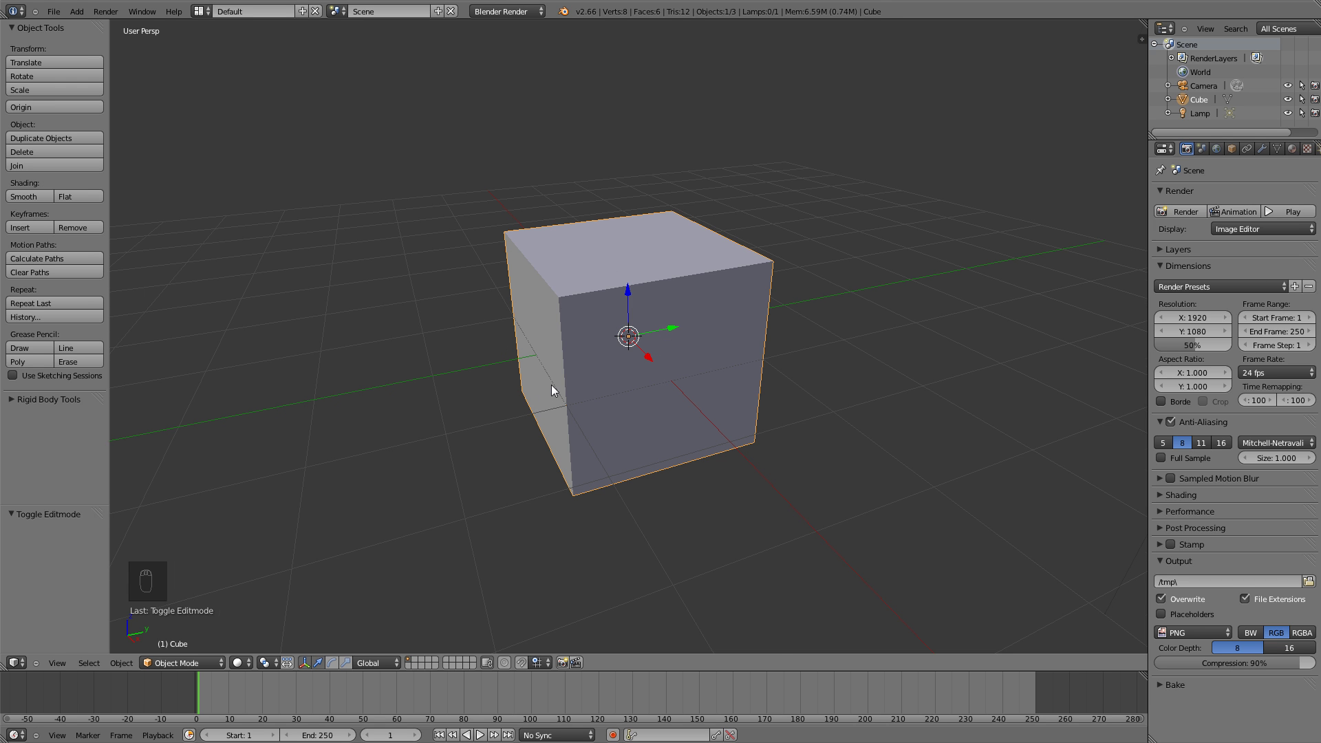
# Switch the cube to Sculpt Mode and select the sculpt brush named Brush
pyautogui.scroll(-2, 551, 385)
pyautogui.scroll(-2, 552, 382)
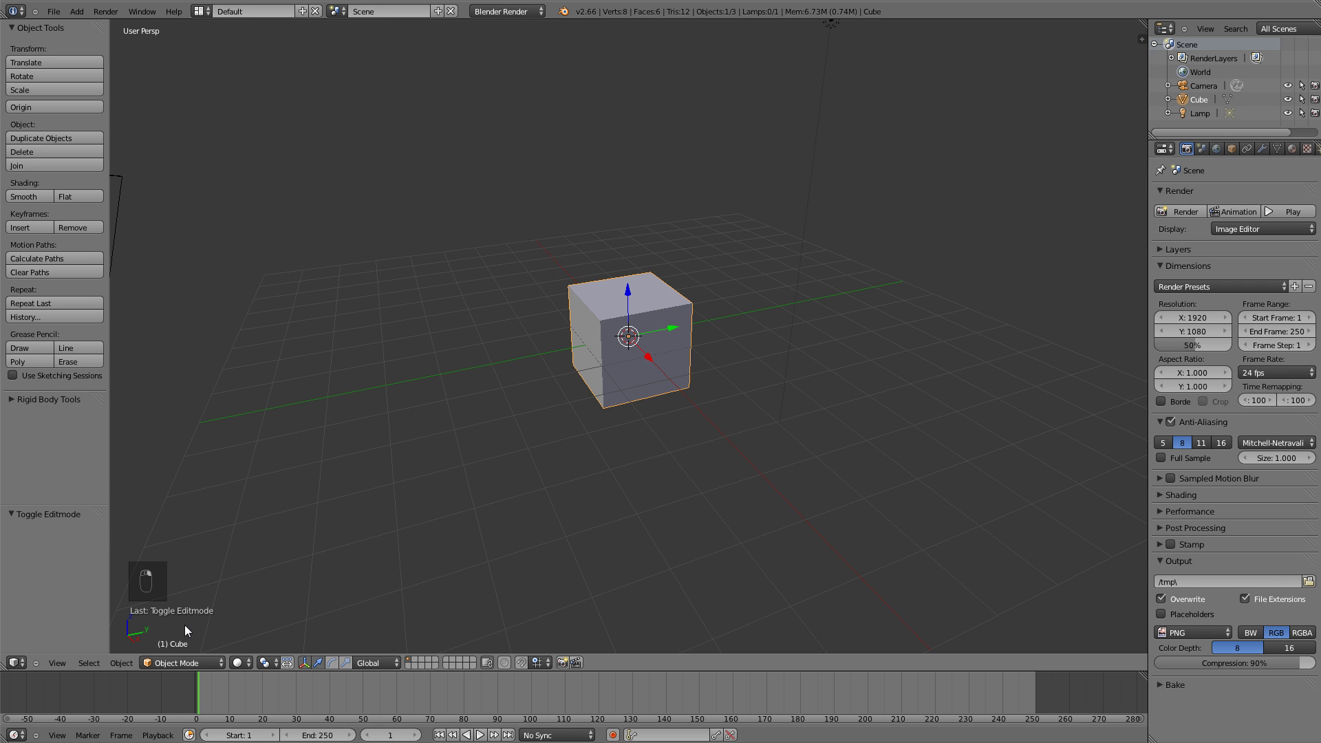
pyautogui.click(178, 663)
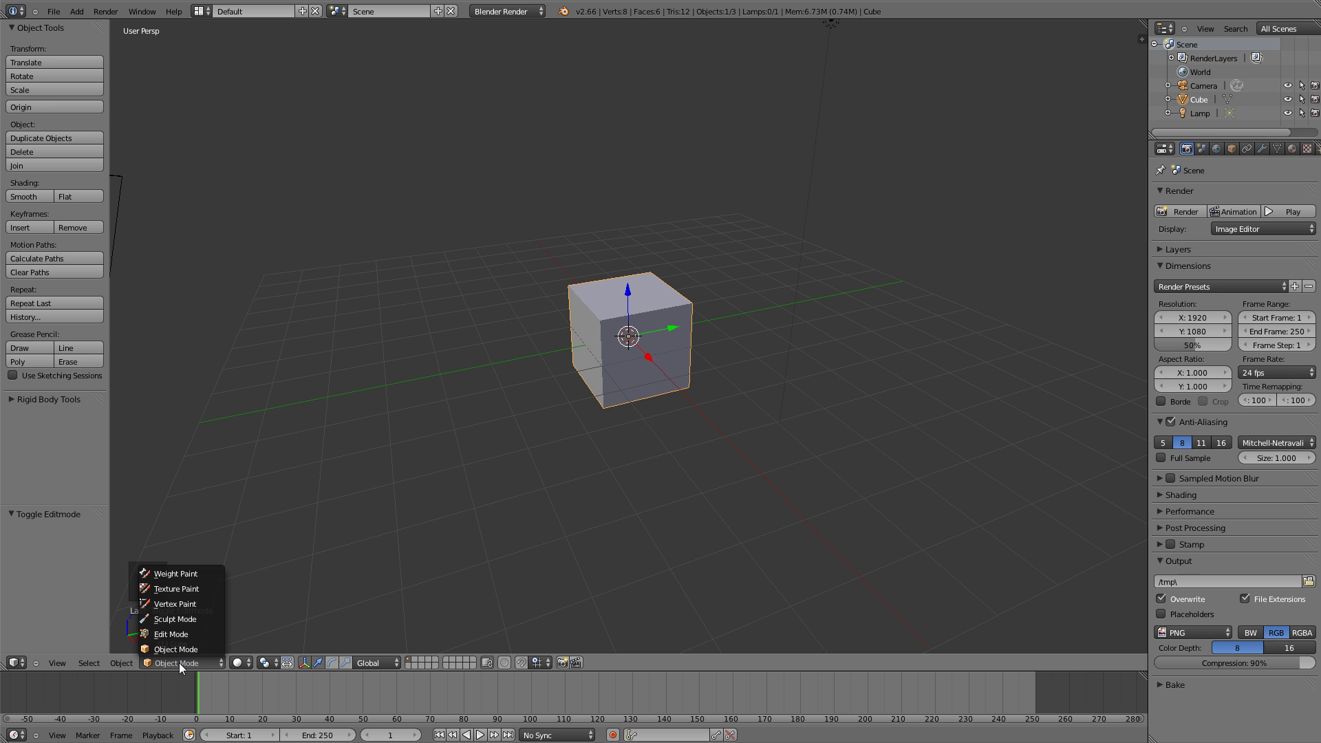
pyautogui.click(190, 619)
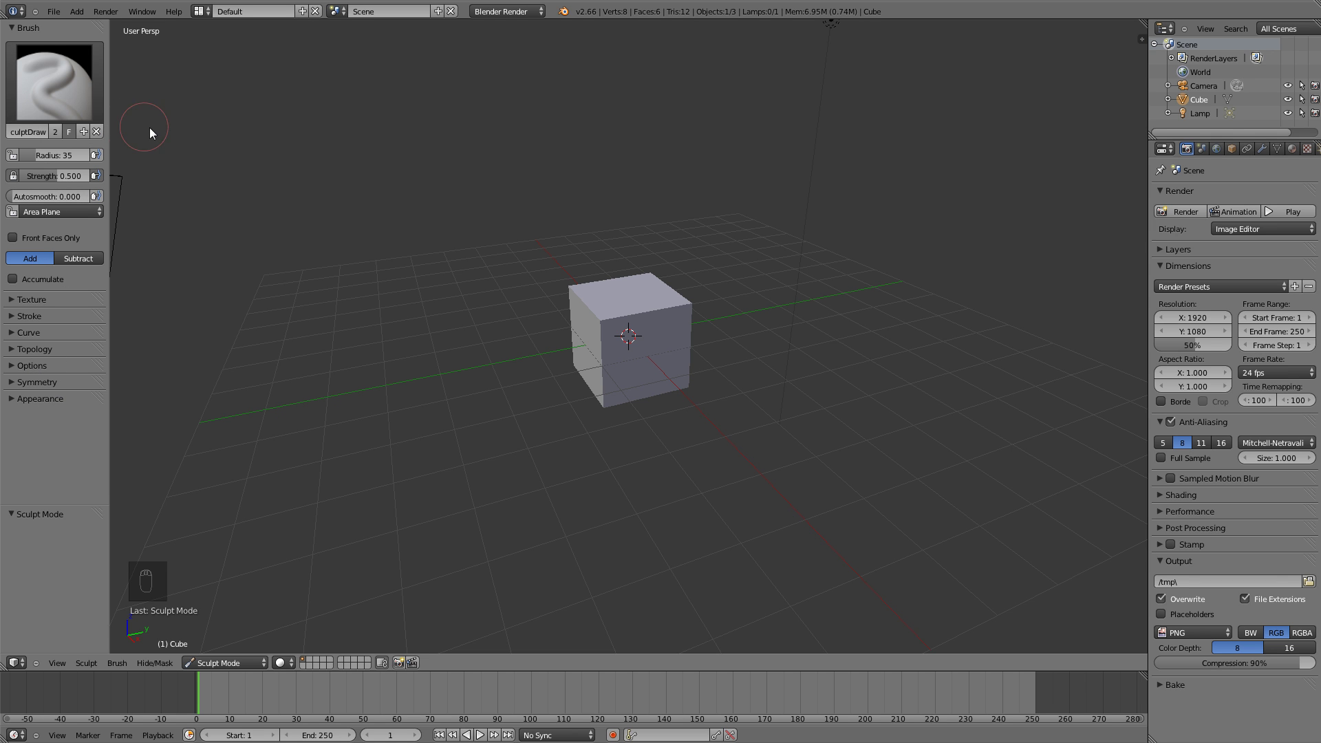
pyautogui.press('t')
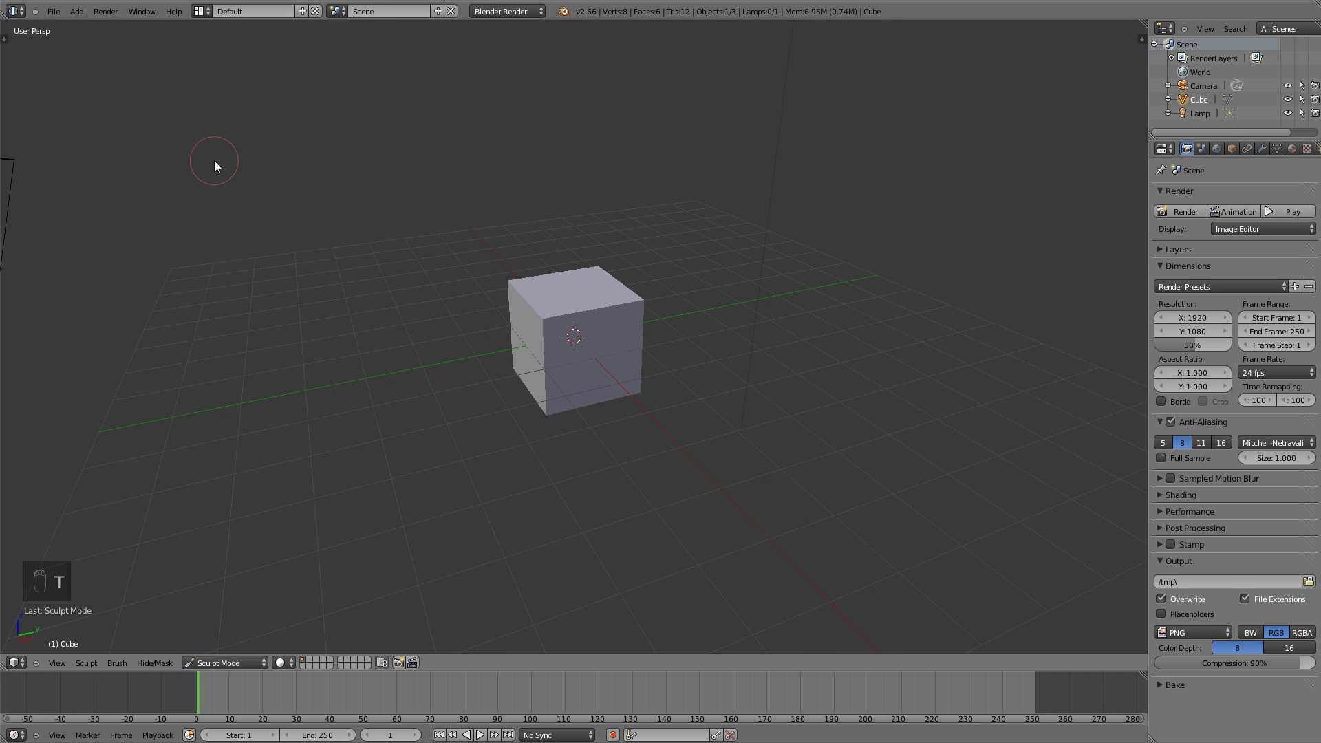
pyautogui.press('t')
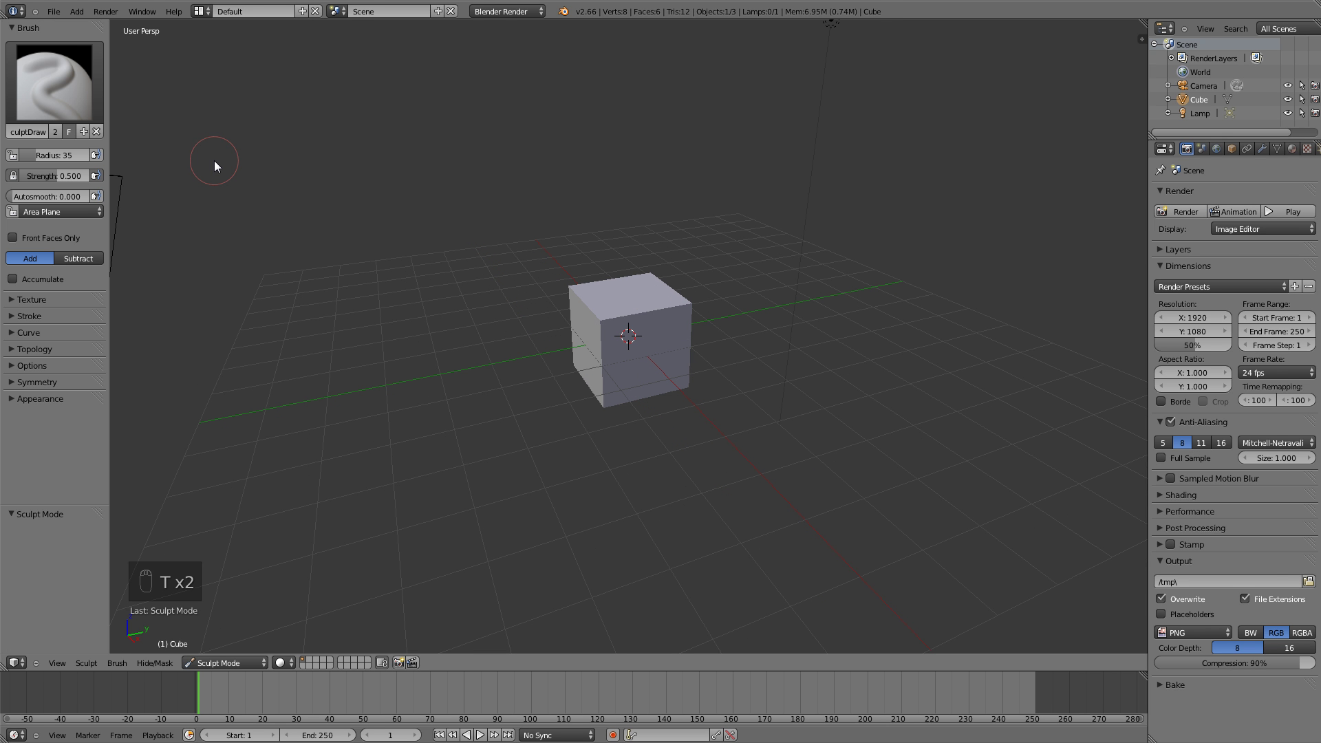
pyautogui.click(53, 76)
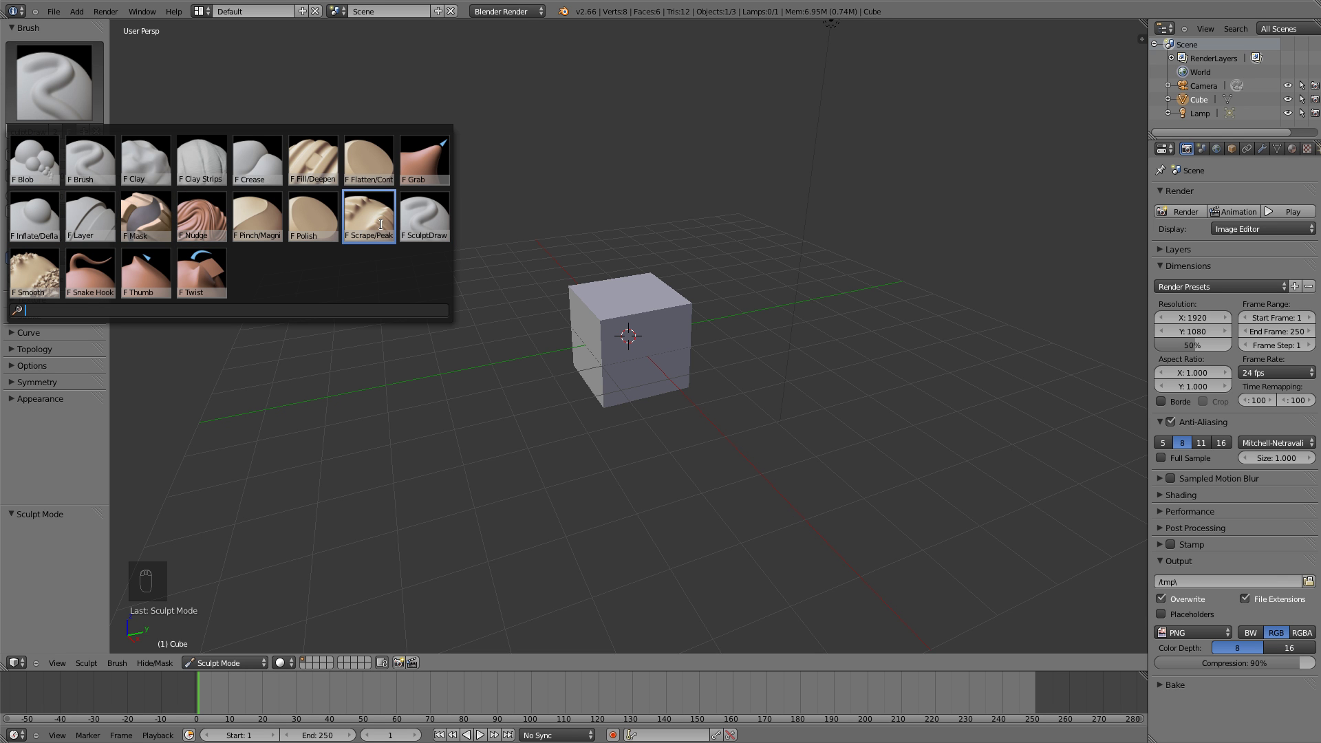
pyautogui.click(98, 165)
# Examine the cube's geometry from several angles in wireframe, solid display and Edit Mode, ending in Sculpt Mode
pyautogui.scroll(5, 498, 260)
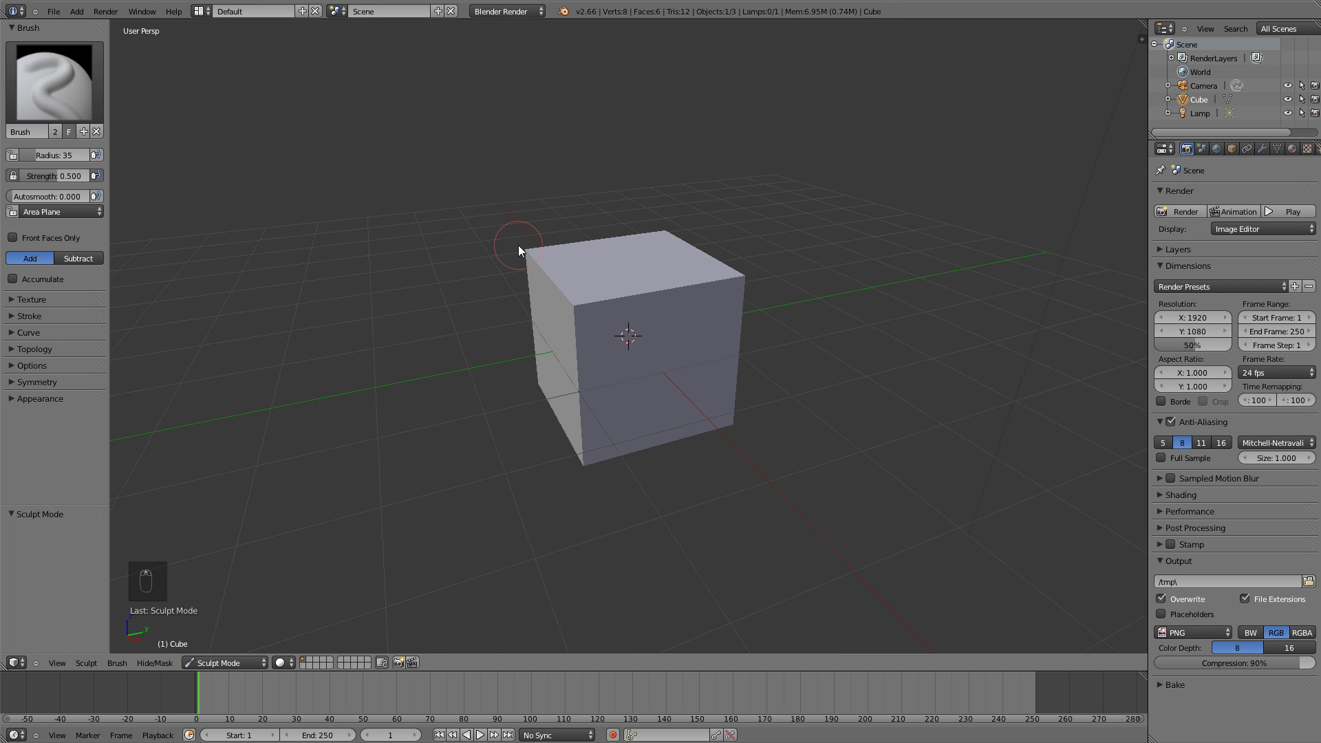
pyautogui.scroll(-2, 593, 272)
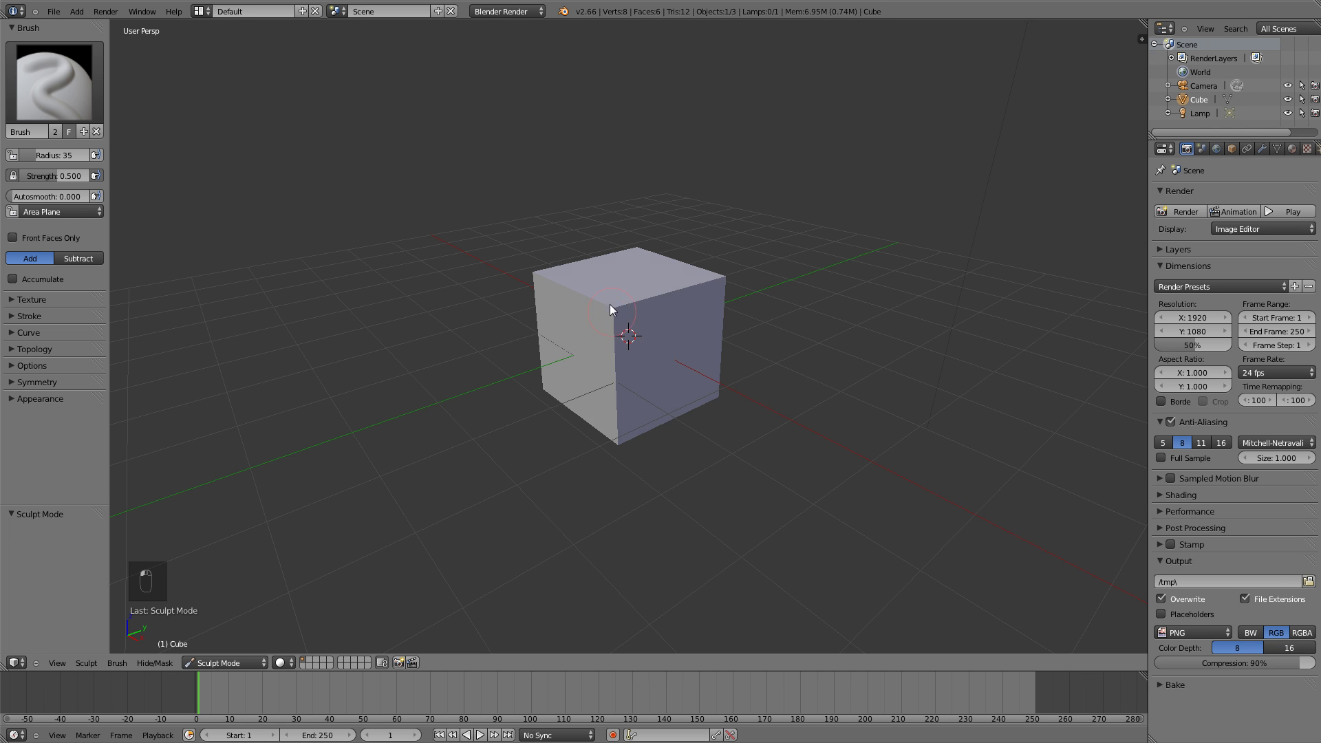
pyautogui.moveTo(608, 295); pyautogui.dragTo(614, 325, button='middle')
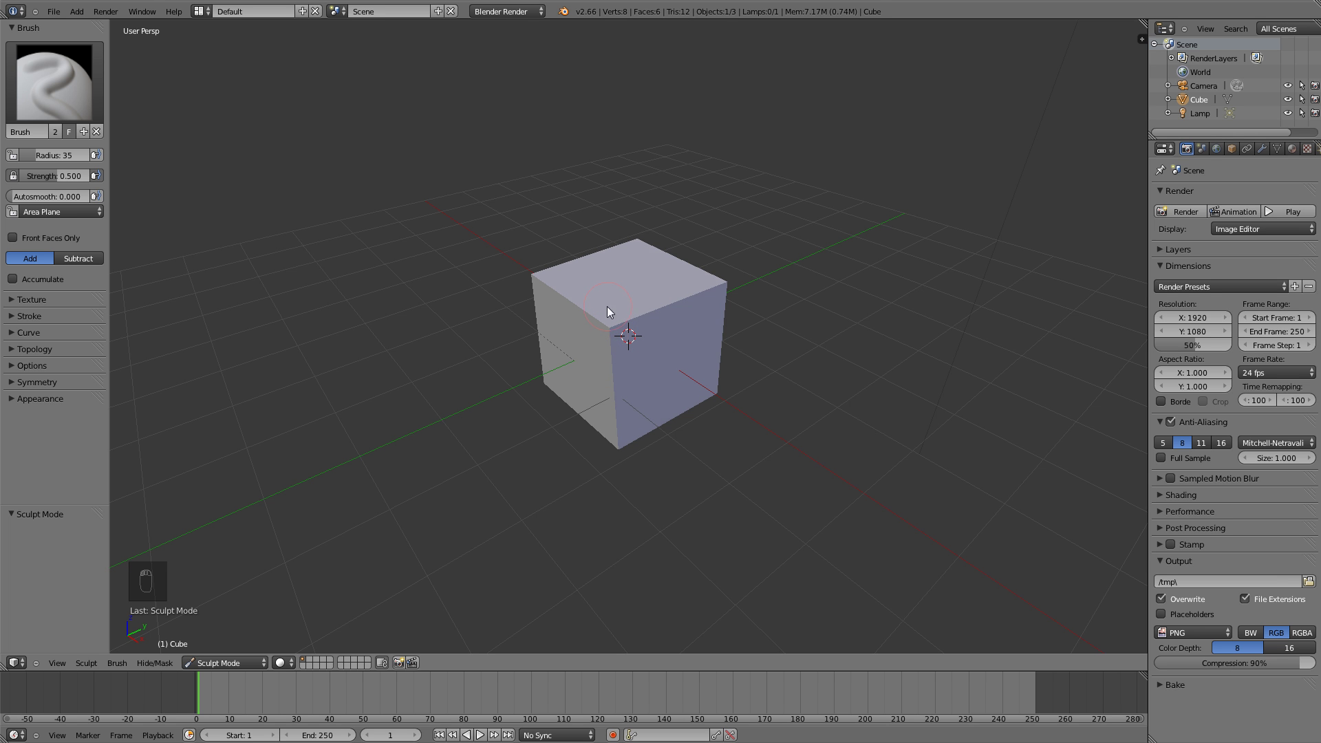
pyautogui.scroll(2, 657, 337)
pyautogui.moveTo(684, 427); pyautogui.dragTo(695, 396, button='middle')
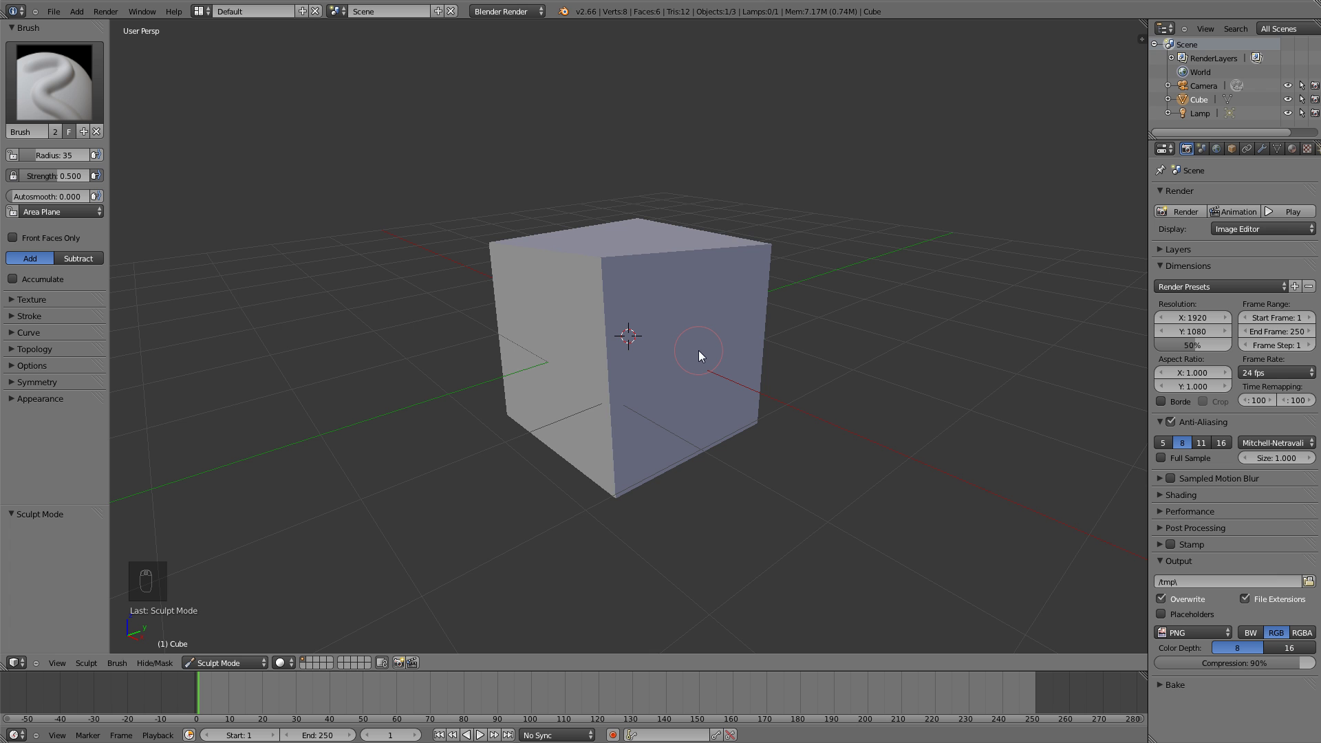
pyautogui.press('z')
pyautogui.moveTo(695, 280); pyautogui.dragTo(687, 298, button='middle')
pyautogui.press('z')
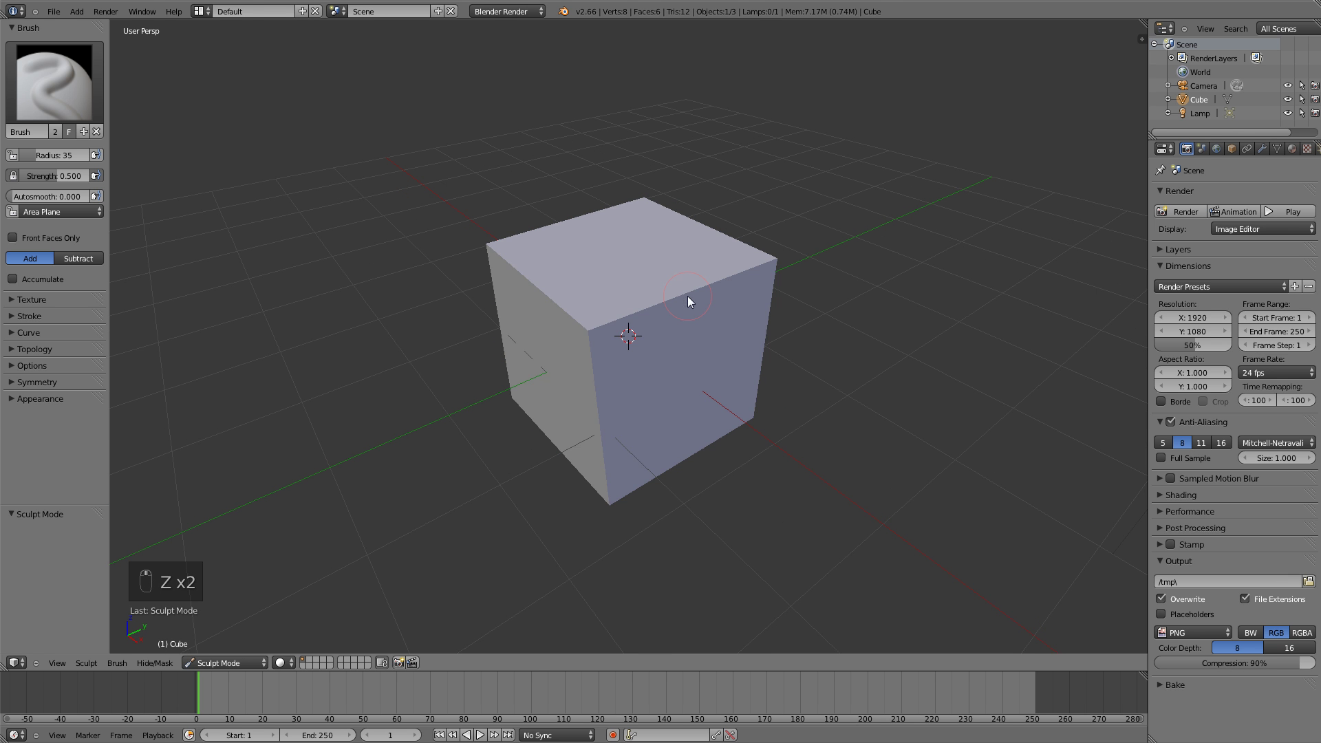
pyautogui.press('Tab')
pyautogui.moveTo(666, 398)
pyautogui.mouseDown(button='middle')
pyautogui.moveTo(596, 359)
pyautogui.moveTo(560, 359)
pyautogui.moveTo(754, 383)
pyautogui.moveTo(637, 375)
pyautogui.mouseUp(button='middle')
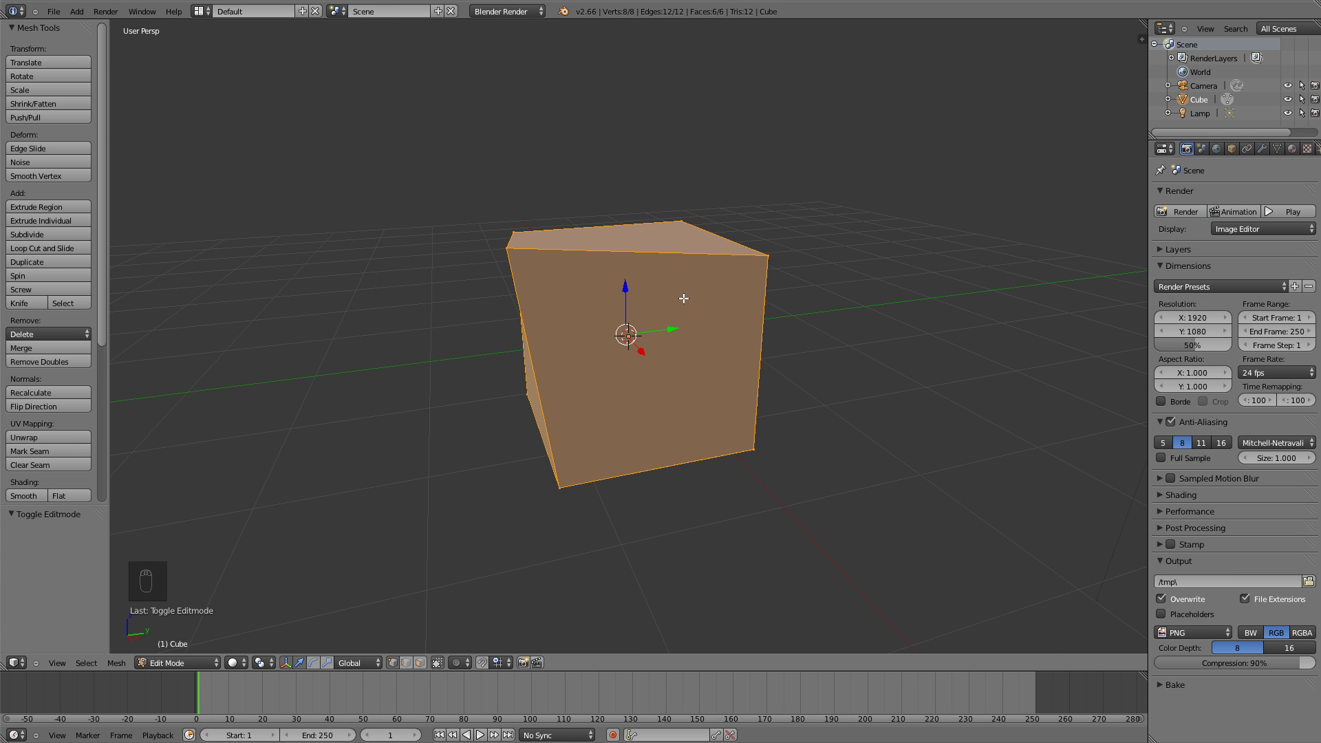
pyautogui.press('Tab')
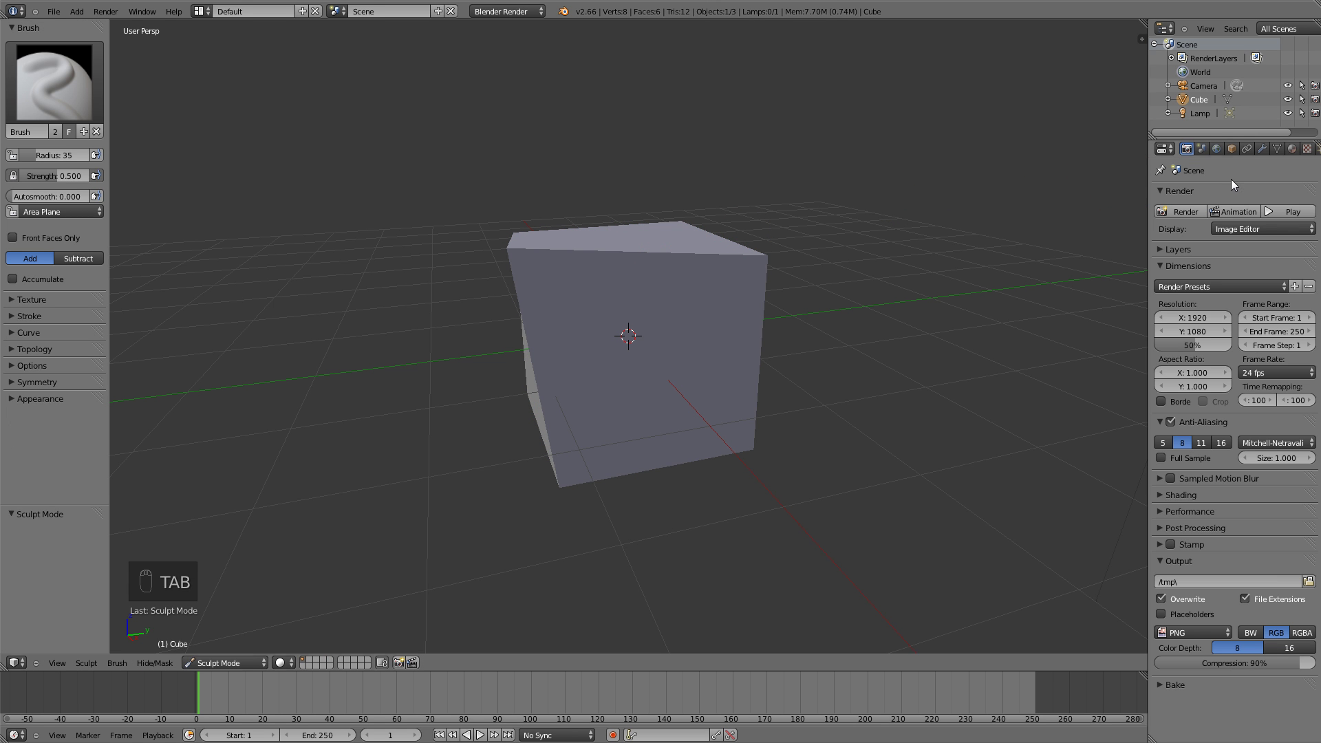
# Add a Multiresolution modifier to the cube
pyautogui.click(1261, 149)
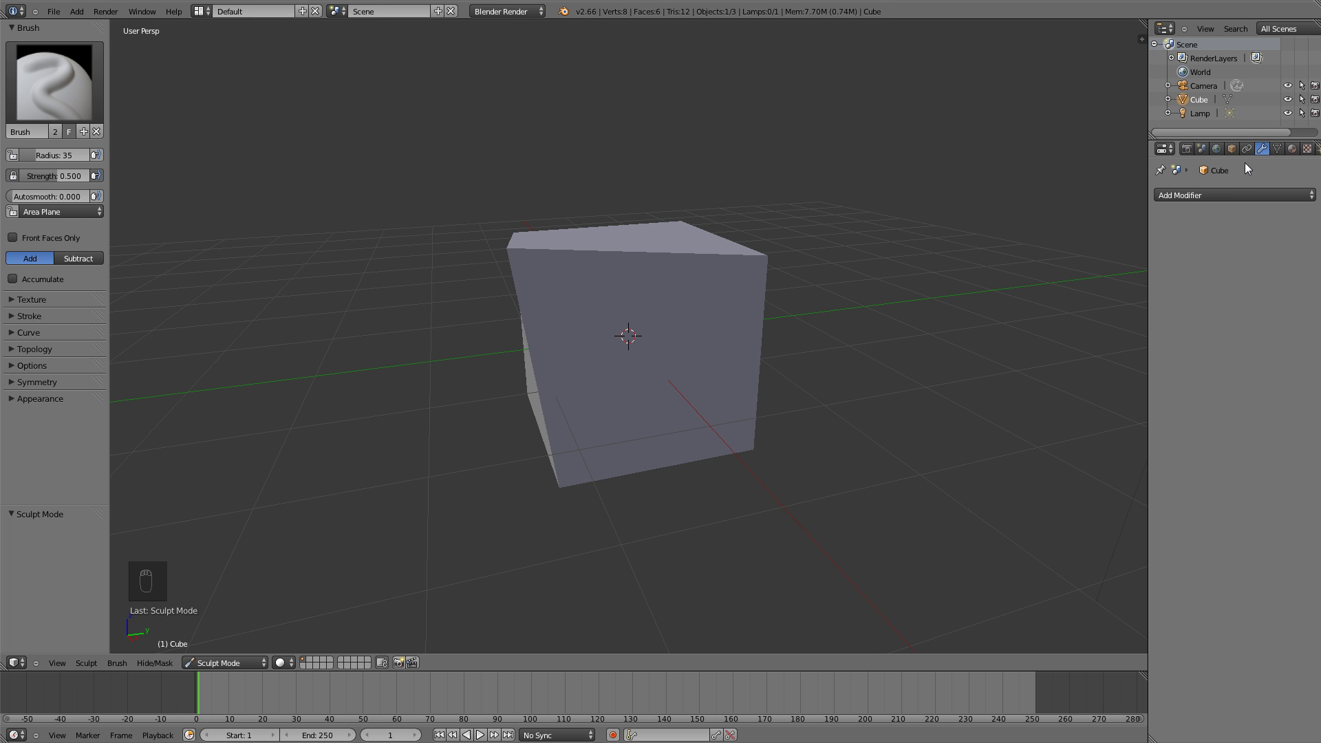
pyautogui.click(1210, 193)
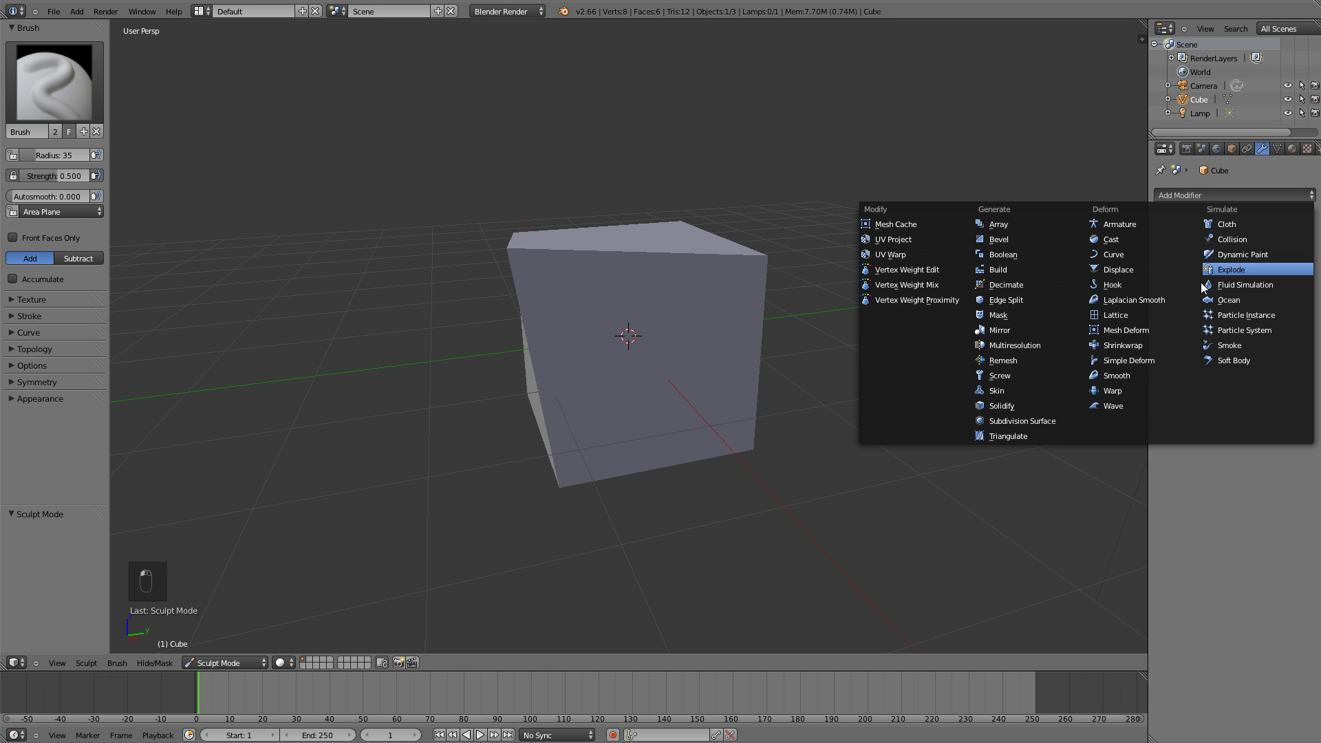
pyautogui.click(1030, 346)
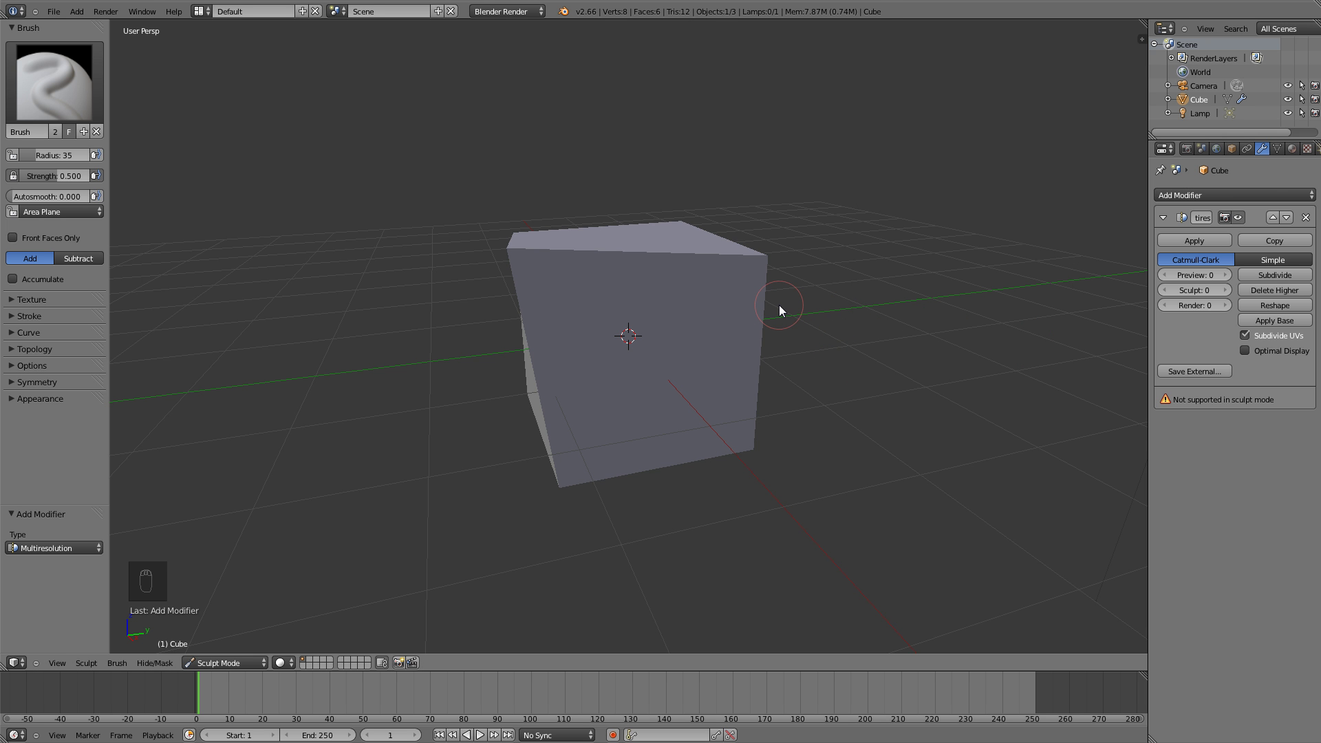
pyautogui.moveTo(760, 306); pyautogui.dragTo(783, 314, button='middle')
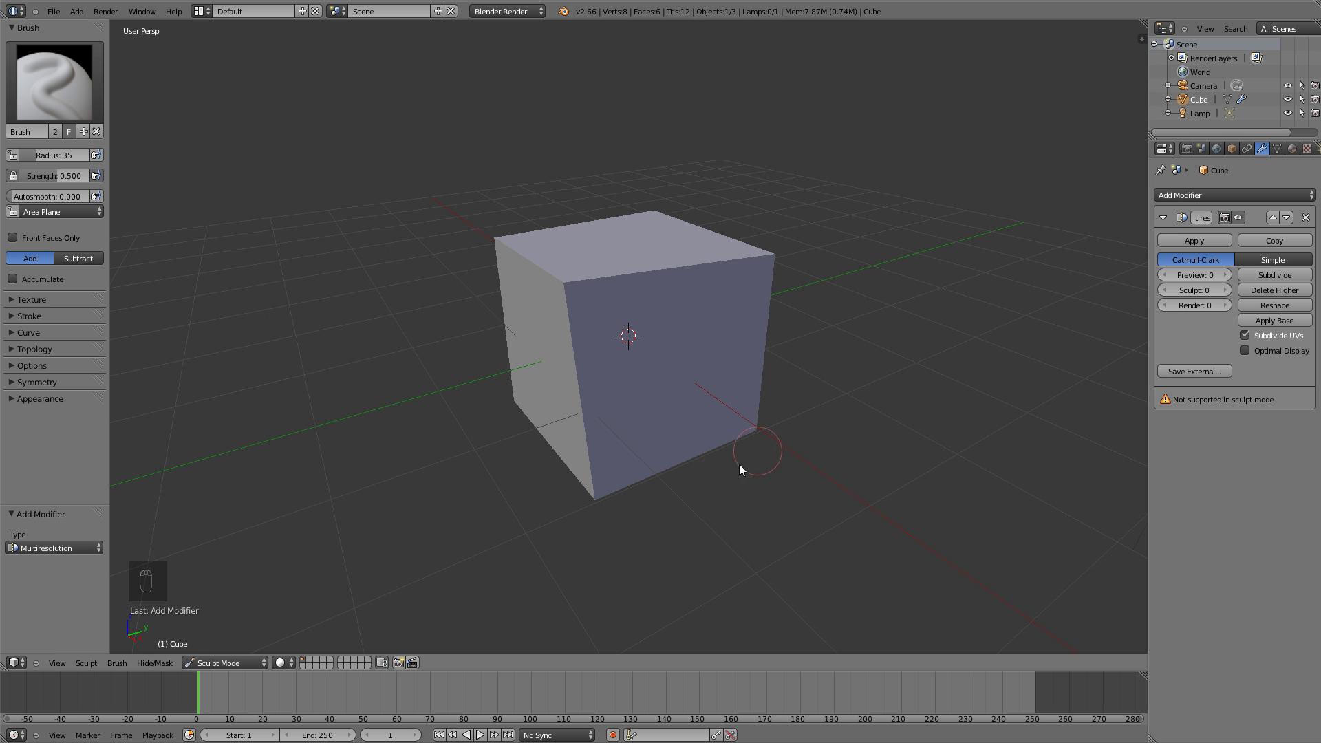
# Subdivide the cube to Multiresolution level 4, checking the first subdivision in wireframe
pyautogui.click(1262, 275)
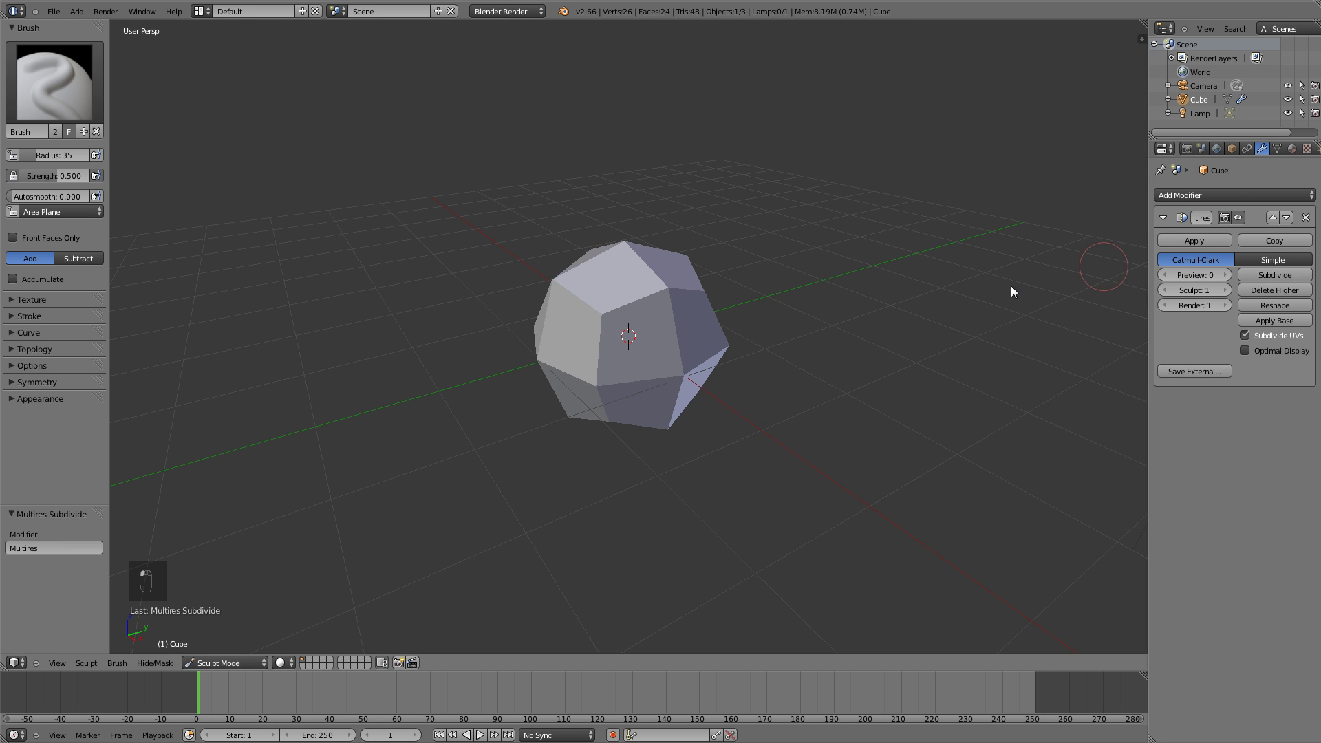
pyautogui.press('z')
pyautogui.moveTo(670, 298)
pyautogui.mouseDown(button='middle')
pyautogui.moveTo(734, 323)
pyautogui.moveTo(650, 367)
pyautogui.moveTo(583, 329)
pyautogui.moveTo(610, 274)
pyautogui.moveTo(666, 280)
pyautogui.moveTo(661, 308)
pyautogui.mouseUp(button='middle')
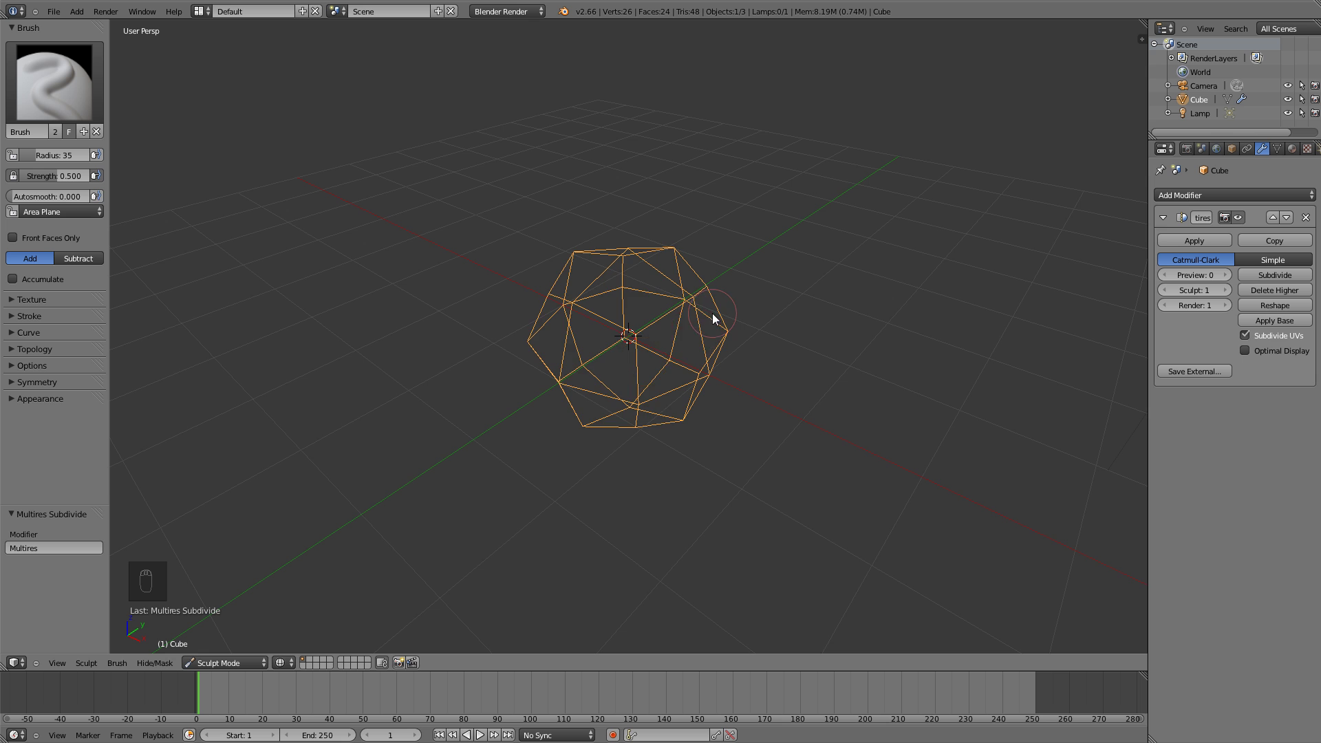
pyautogui.press('z')
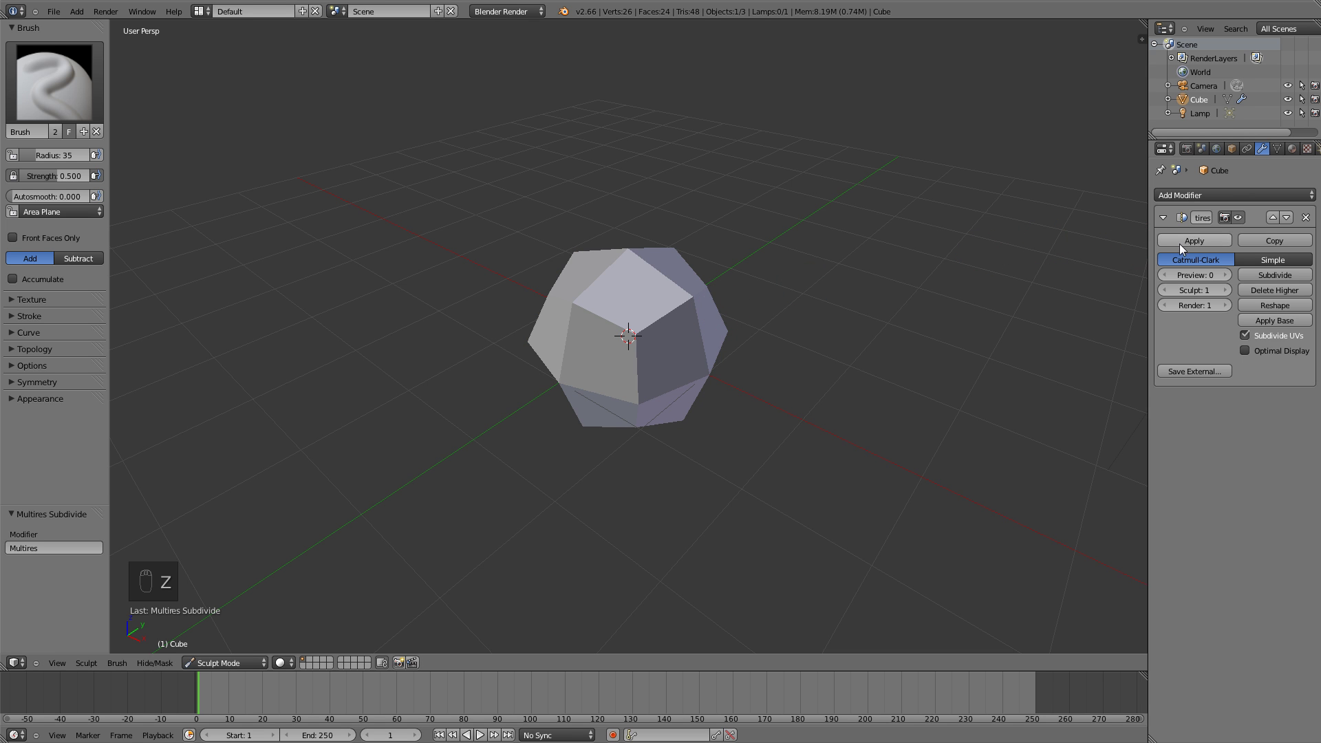
pyautogui.click(1272, 276)
pyautogui.click(1273, 275)
pyautogui.click(1273, 276)
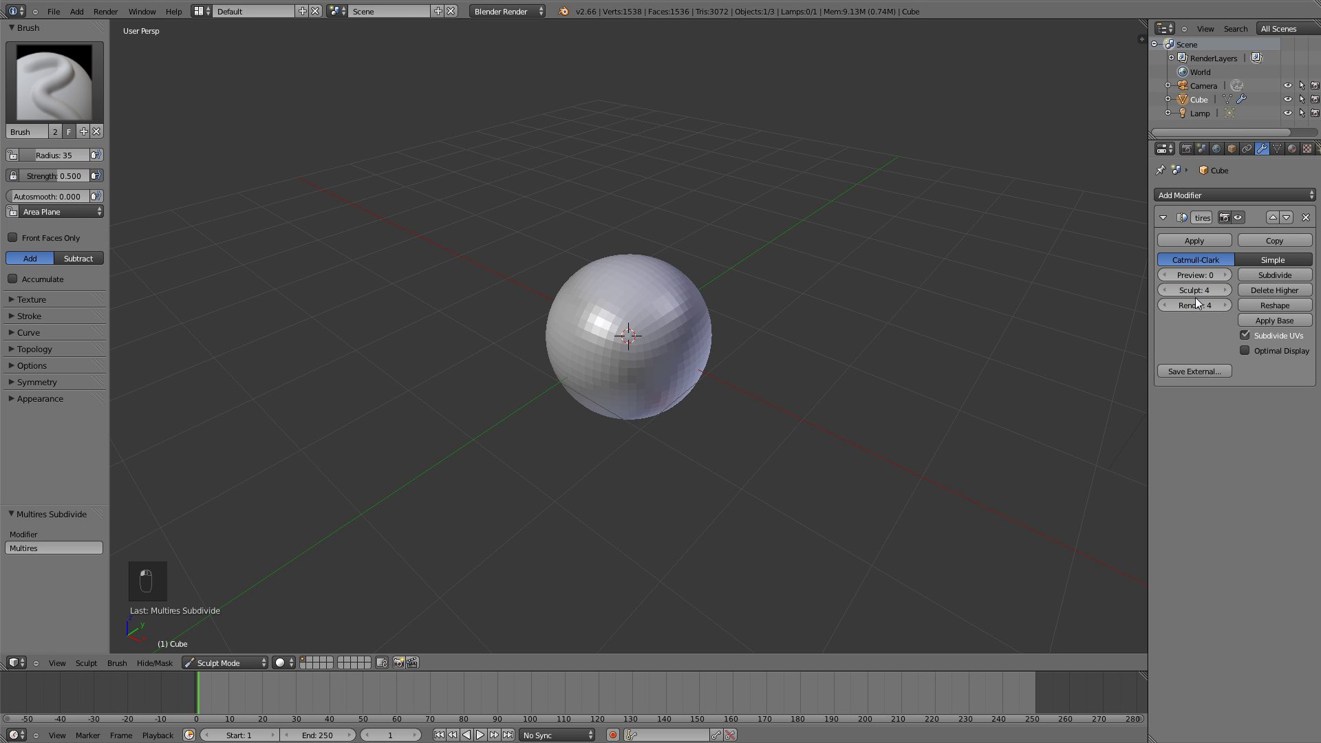
# Sculpt raised vertical strokes on the front of the sphere with the brush at radius 35
pyautogui.moveTo(675, 304)
pyautogui.mouseDown()
pyautogui.moveTo(686, 310)
pyautogui.moveTo(682, 339)
pyautogui.moveTo(666, 333)
pyautogui.mouseUp()
pyautogui.scroll(3, 666, 333)
pyautogui.scroll(1, 666, 333)
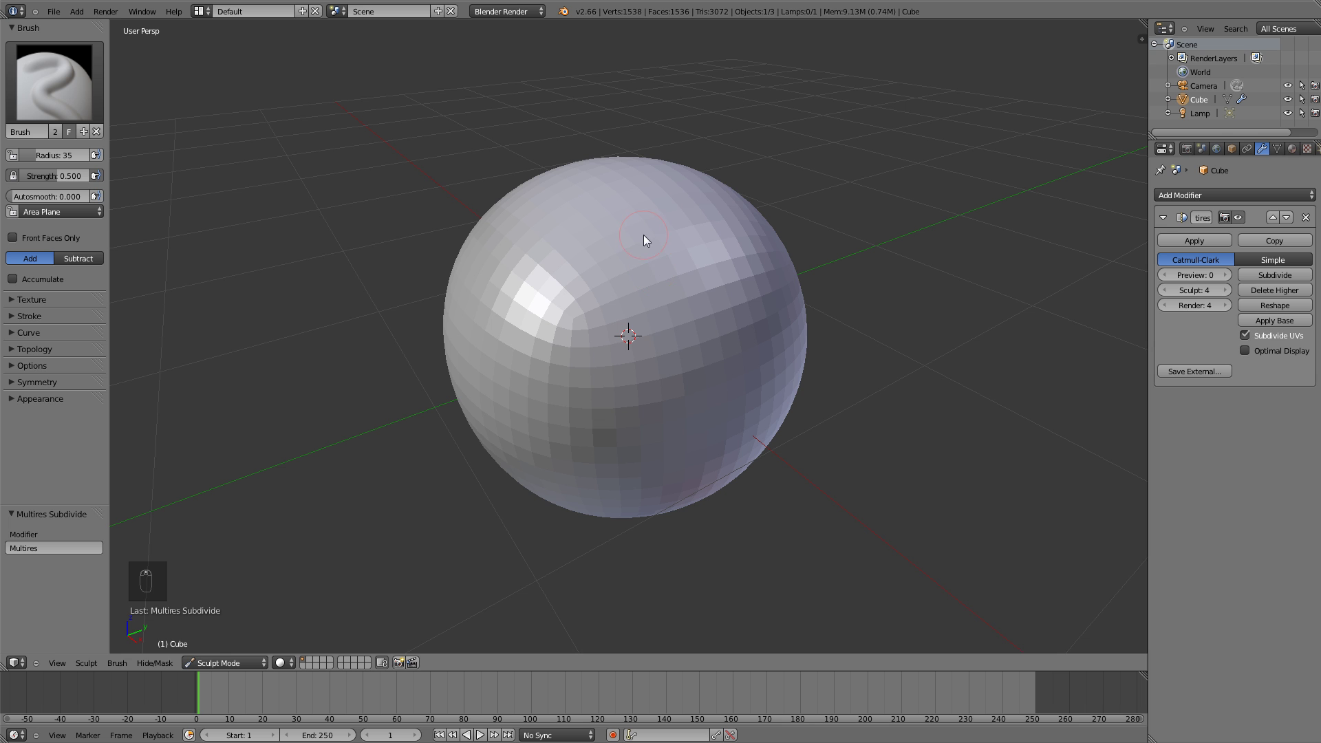
pyautogui.moveTo(651, 444)
pyautogui.mouseDown()
pyautogui.moveTo(654, 268)
pyautogui.moveTo(671, 341)
pyautogui.moveTo(641, 460)
pyautogui.moveTo(641, 278)
pyautogui.moveTo(655, 373)
pyautogui.moveTo(643, 435)
pyautogui.moveTo(634, 242)
pyautogui.moveTo(634, 333)
pyautogui.moveTo(663, 430)
pyautogui.mouseUp()
pyautogui.moveTo(675, 390); pyautogui.dragTo(623, 376, button='middle')
pyautogui.moveTo(575, 232)
pyautogui.mouseDown()
pyautogui.moveTo(607, 381)
pyautogui.moveTo(582, 241)
pyautogui.mouseUp()
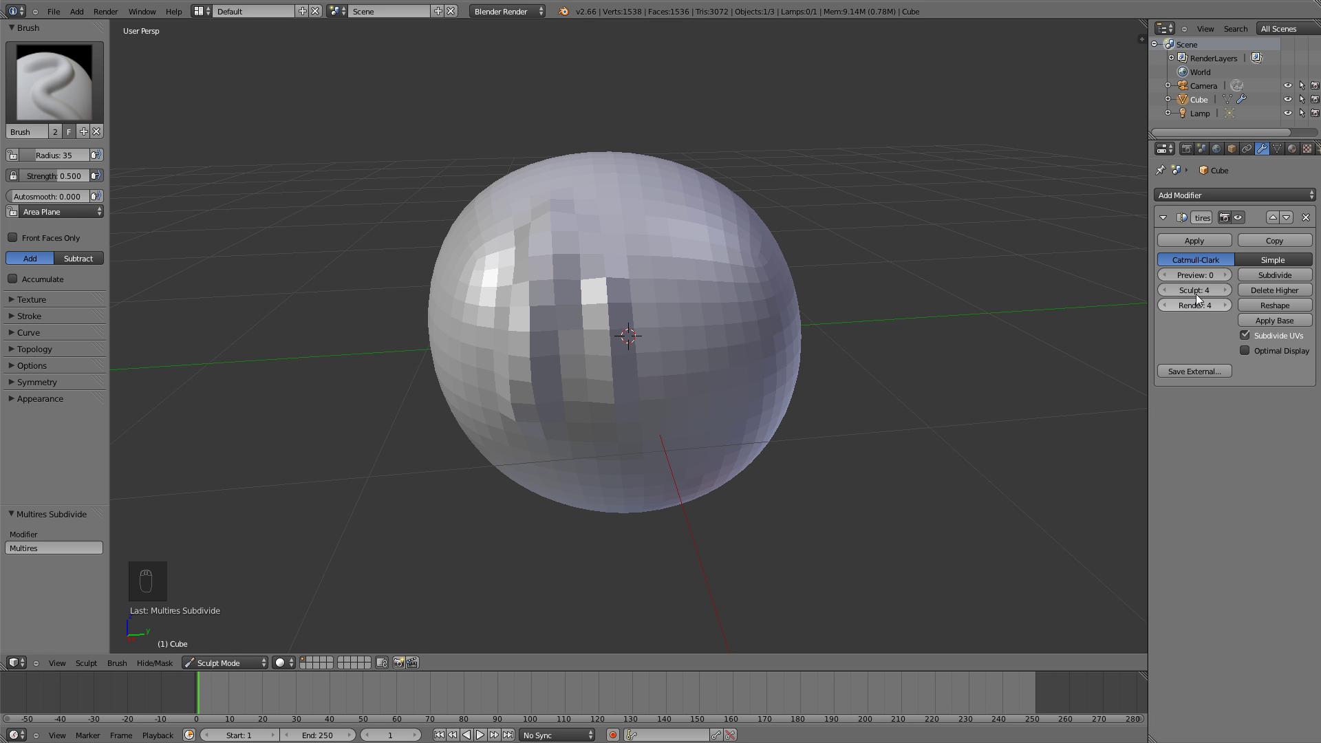
pyautogui.moveTo(608, 267); pyautogui.dragTo(678, 280, button='middle')
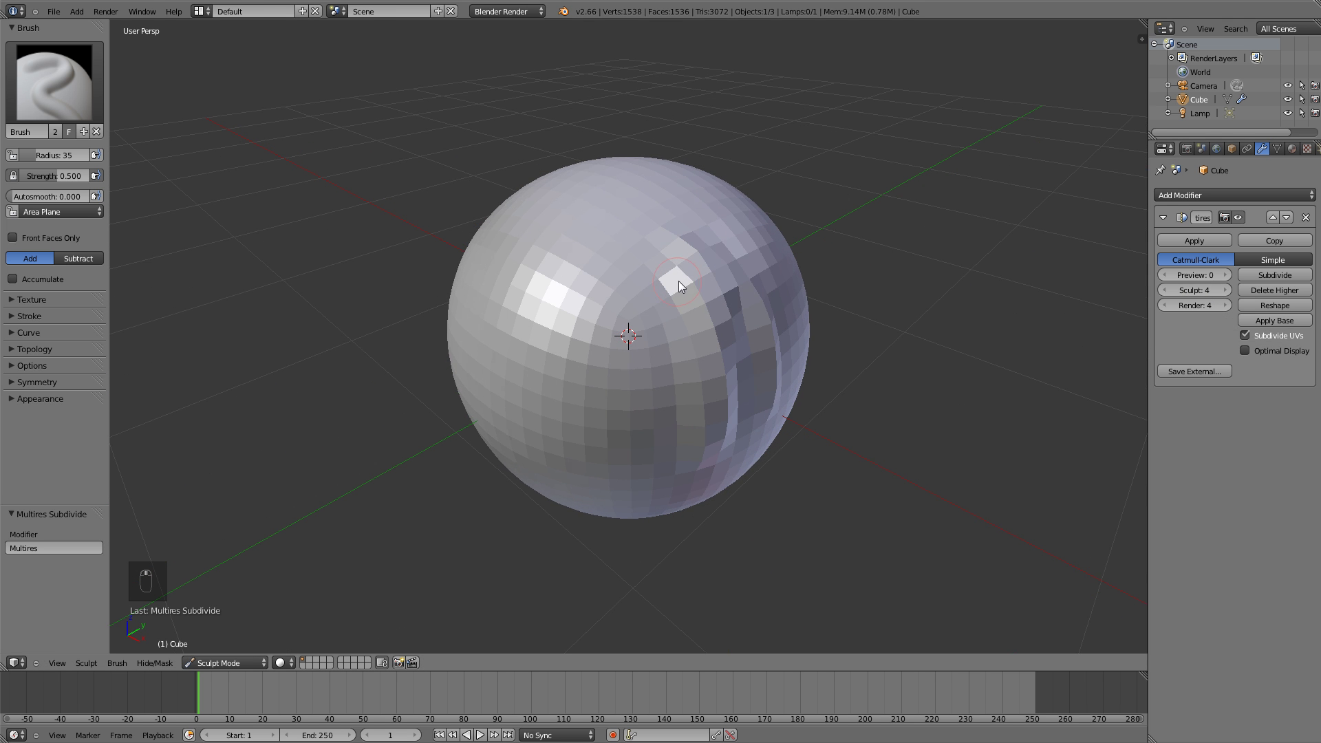
# Preview the sculpted sphere at Sculpt level 3 and return it to level 4
pyautogui.click(1164, 289)
pyautogui.click(1226, 289)
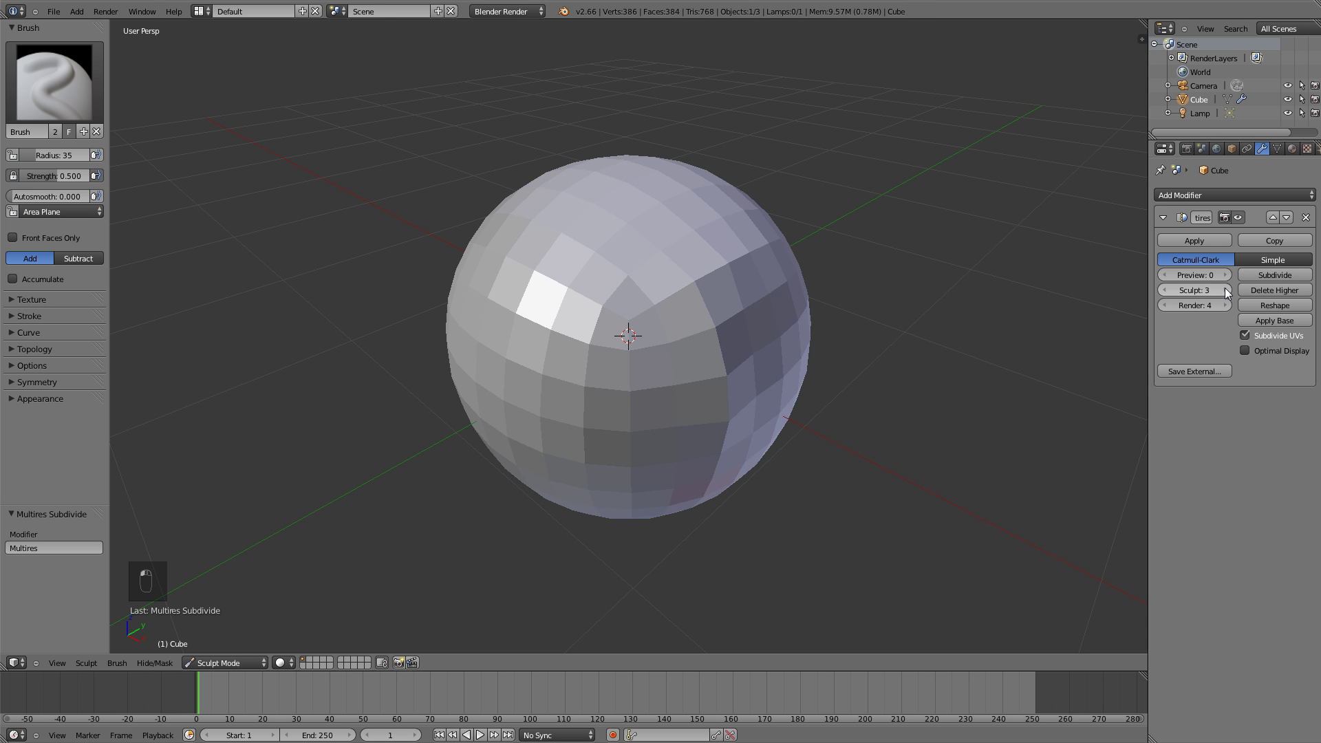
pyautogui.moveTo(769, 324); pyautogui.dragTo(683, 311, button='middle')
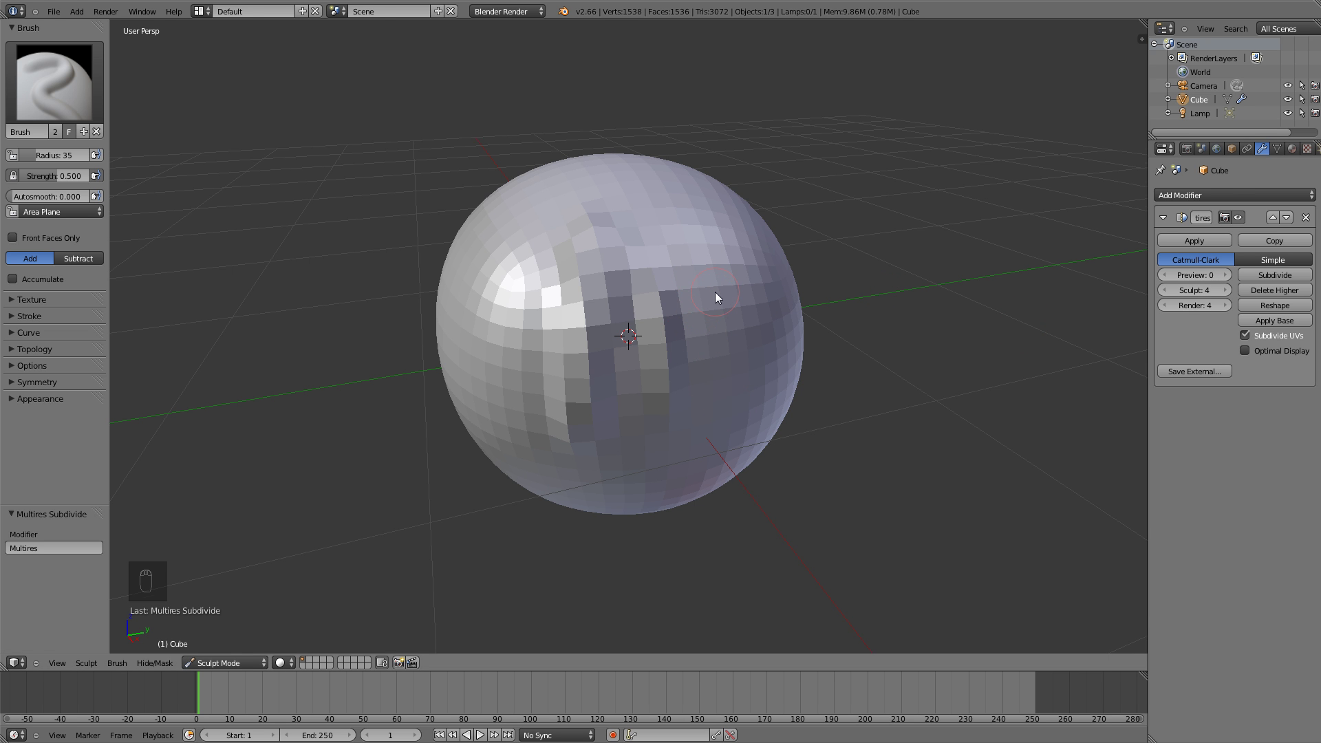
# Enlarge the brush radius to 137 and sculpt a large bulge on the front of the sphere
pyautogui.moveTo(716, 292); pyautogui.dragTo(706, 297, button='middle')
pyautogui.press('f')
pyautogui.click(726, 352)
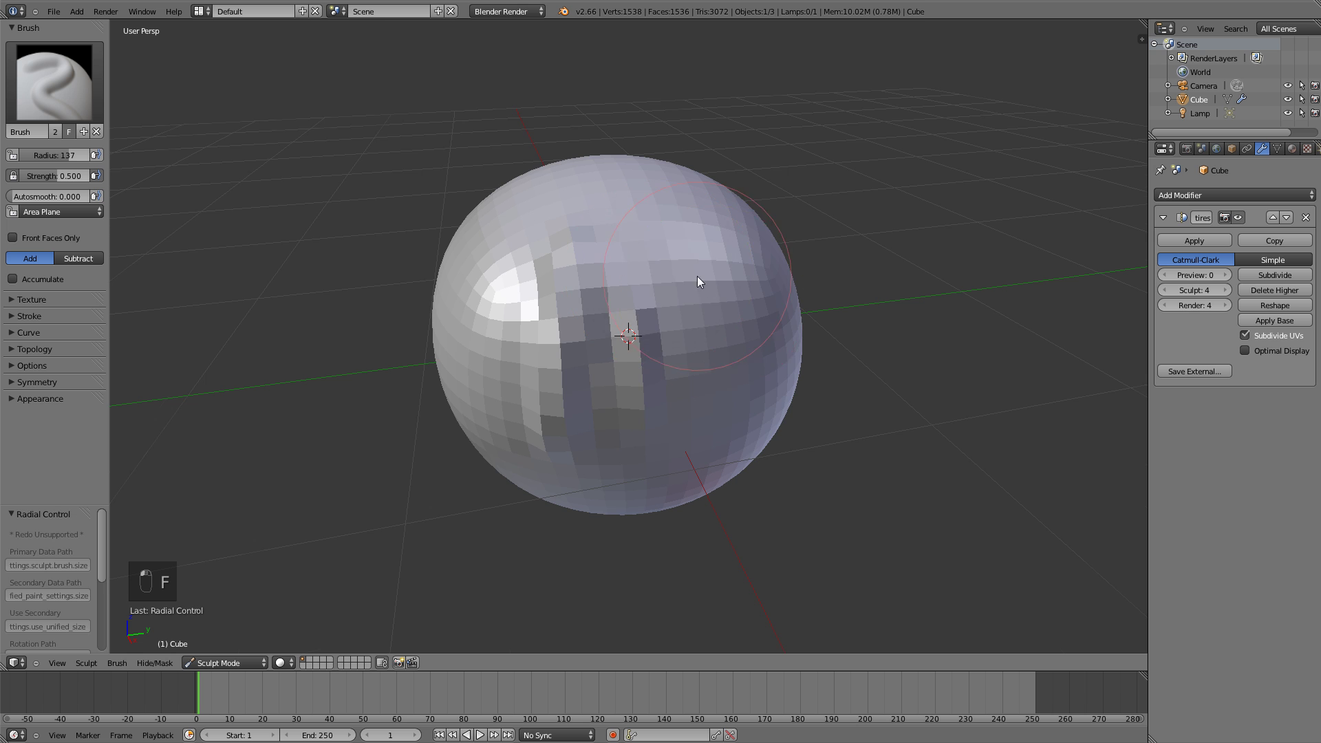
pyautogui.scroll(-2, 688, 279)
pyautogui.moveTo(654, 375)
pyautogui.mouseDown()
pyautogui.moveTo(632, 329)
pyautogui.moveTo(635, 295)
pyautogui.moveTo(647, 352)
pyautogui.mouseUp()
pyautogui.moveTo(647, 352); pyautogui.dragTo(677, 342, button='middle')
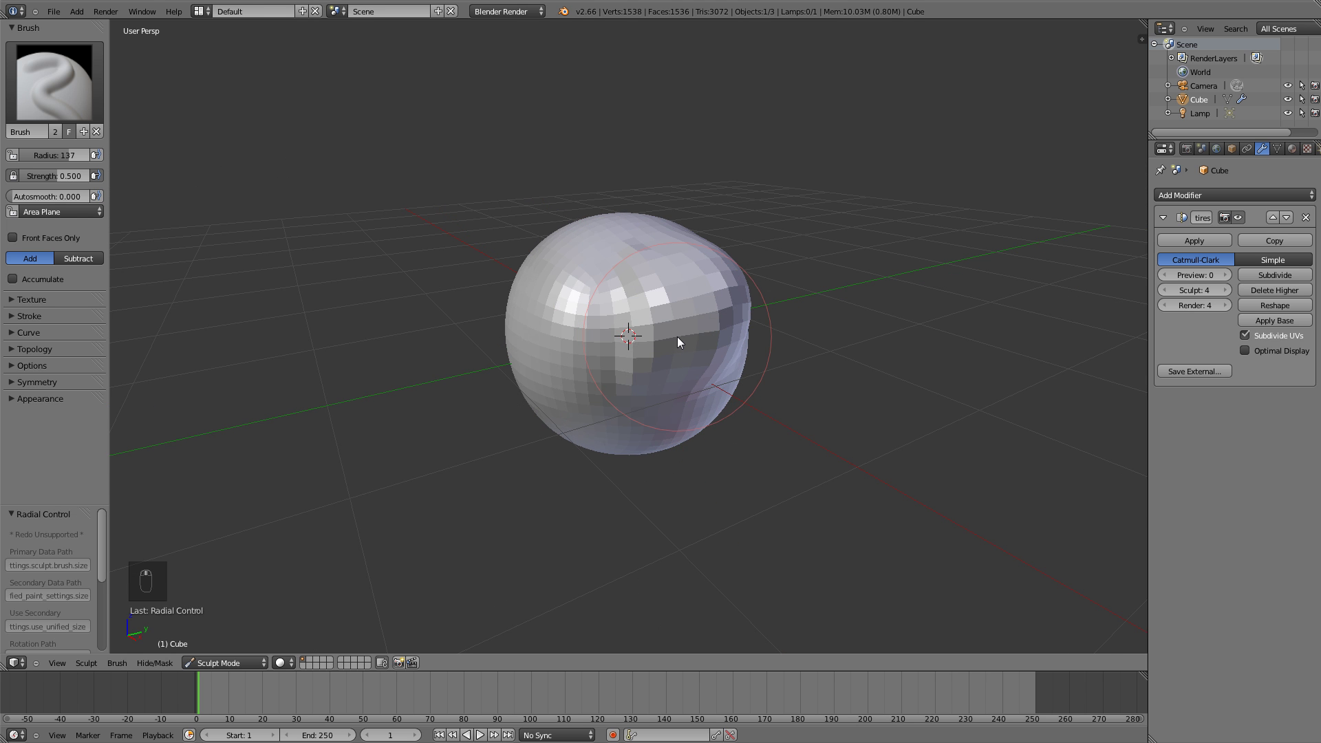
# Reduce the sculpt brush radius to 97
pyautogui.scroll(4, 628, 310)
pyautogui.press('f')
pyautogui.click(654, 341)
# Display the sculpted mesh as wireframe and subdivide it to Multiresolution level 5
pyautogui.press('z')
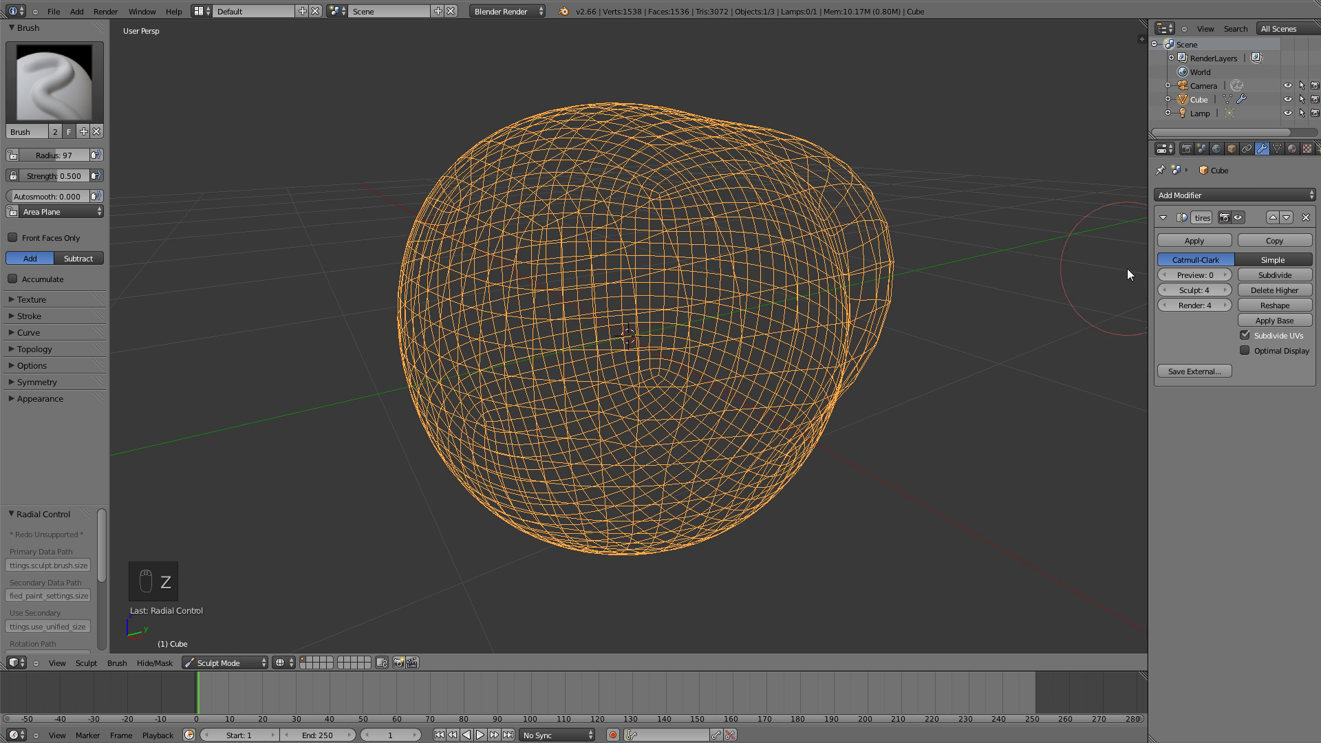
pyautogui.click(1254, 276)
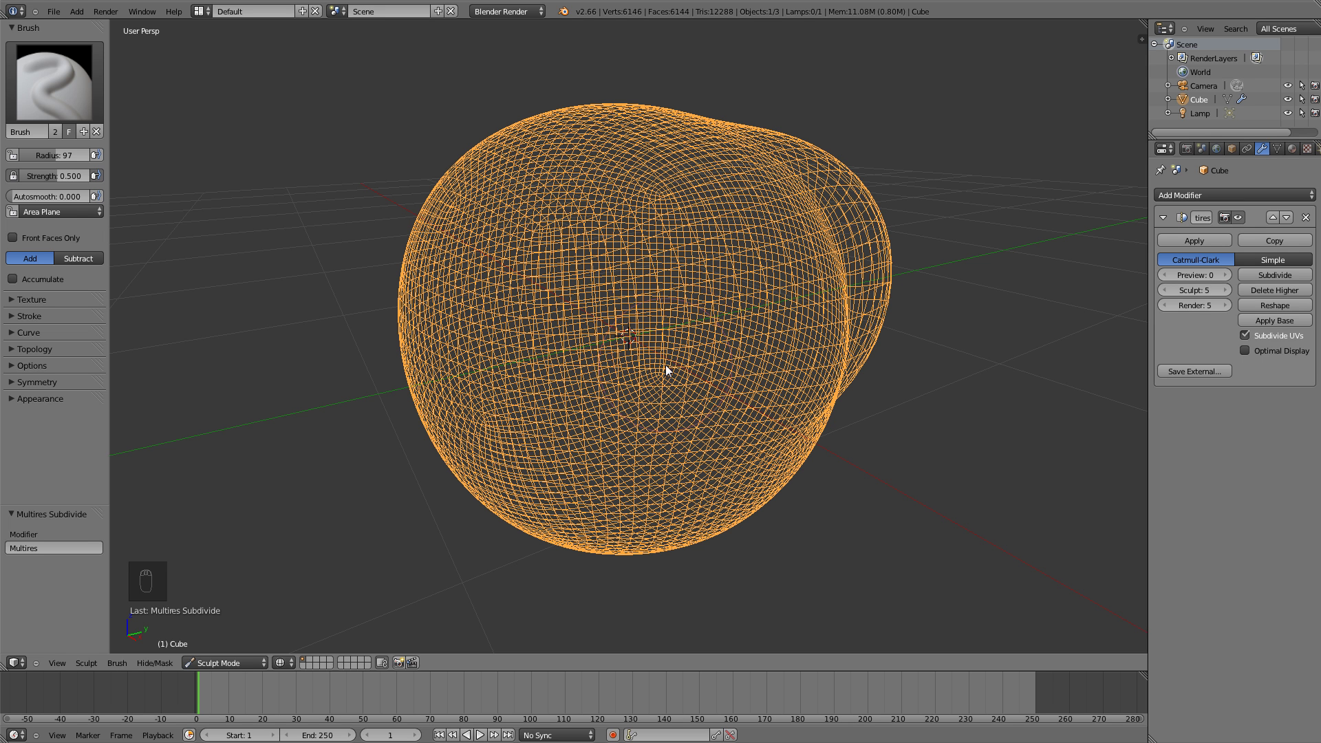
# Return the mesh to solid shading and sculpt vertical ridges between the sphere and its bulge at Sculpt level 5
pyautogui.press('z')
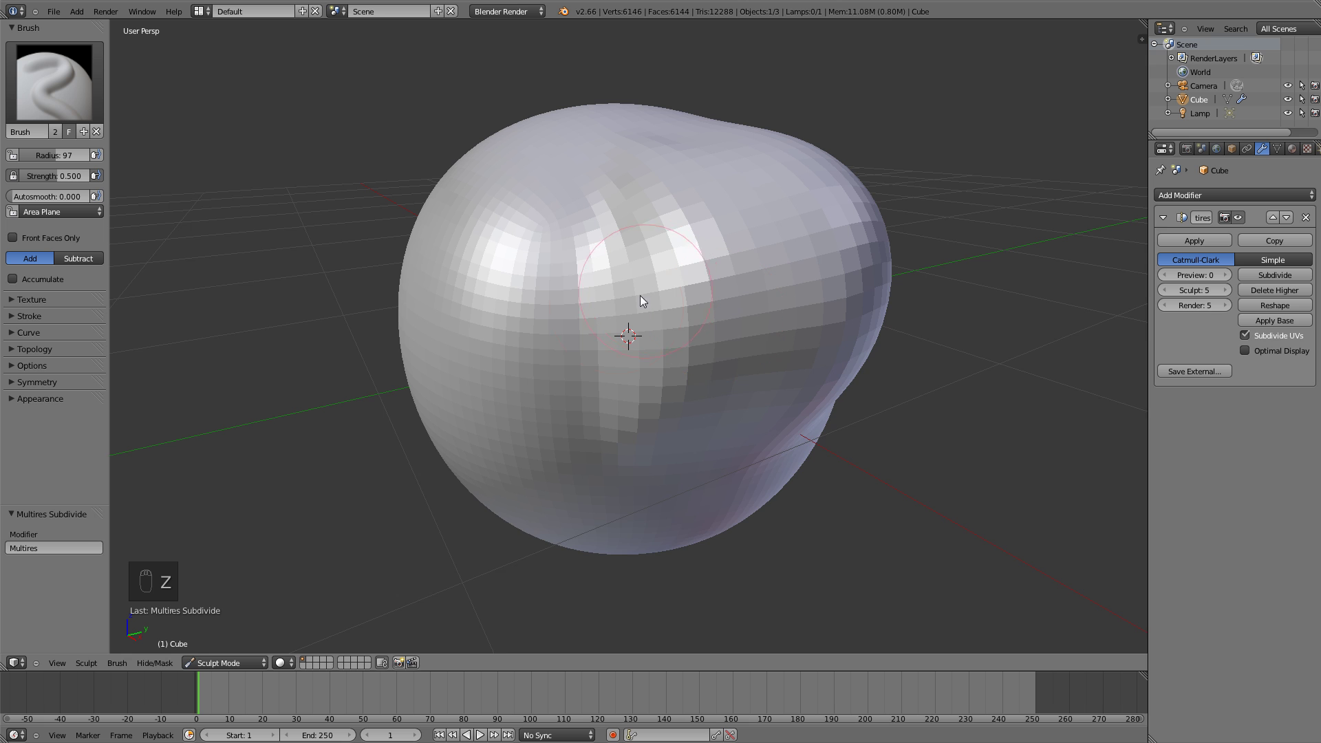
pyautogui.scroll(2, 601, 300)
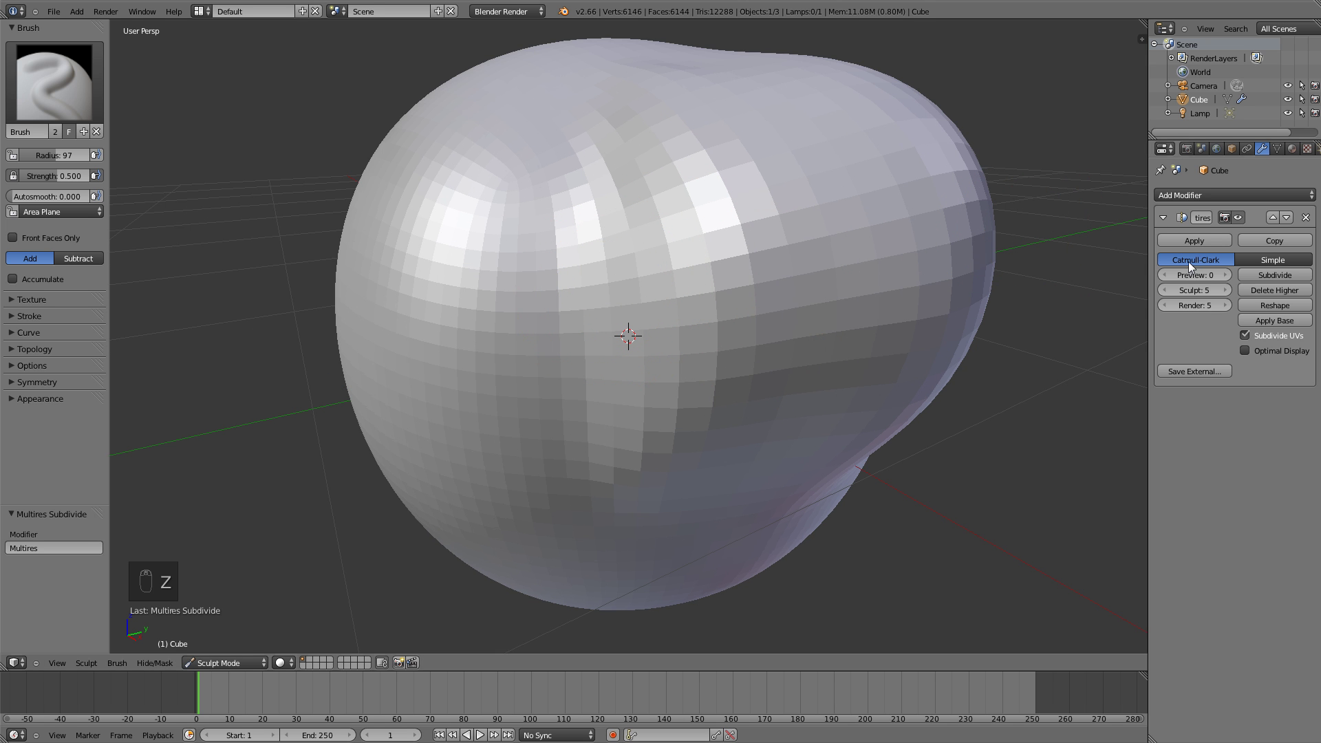
pyautogui.moveTo(544, 206)
pyautogui.mouseDown()
pyautogui.moveTo(557, 280)
pyautogui.moveTo(551, 450)
pyautogui.moveTo(534, 226)
pyautogui.moveTo(541, 483)
pyautogui.moveTo(527, 230)
pyautogui.mouseUp()
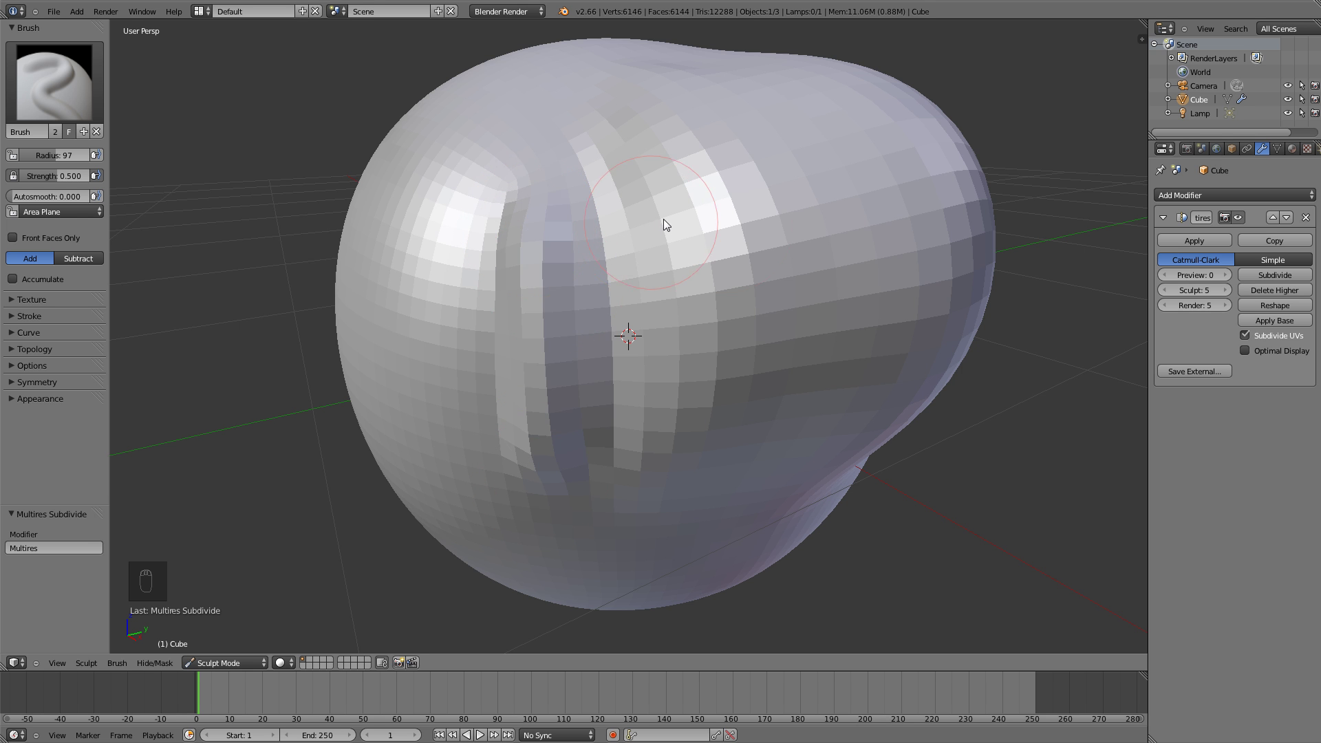
# Subdivide the mesh to Multiresolution level 6 and sculpt another vertical ridge beside the existing ones
pyautogui.scroll(-1, 681, 234)
pyautogui.moveTo(560, 319); pyautogui.dragTo(728, 310, button='middle')
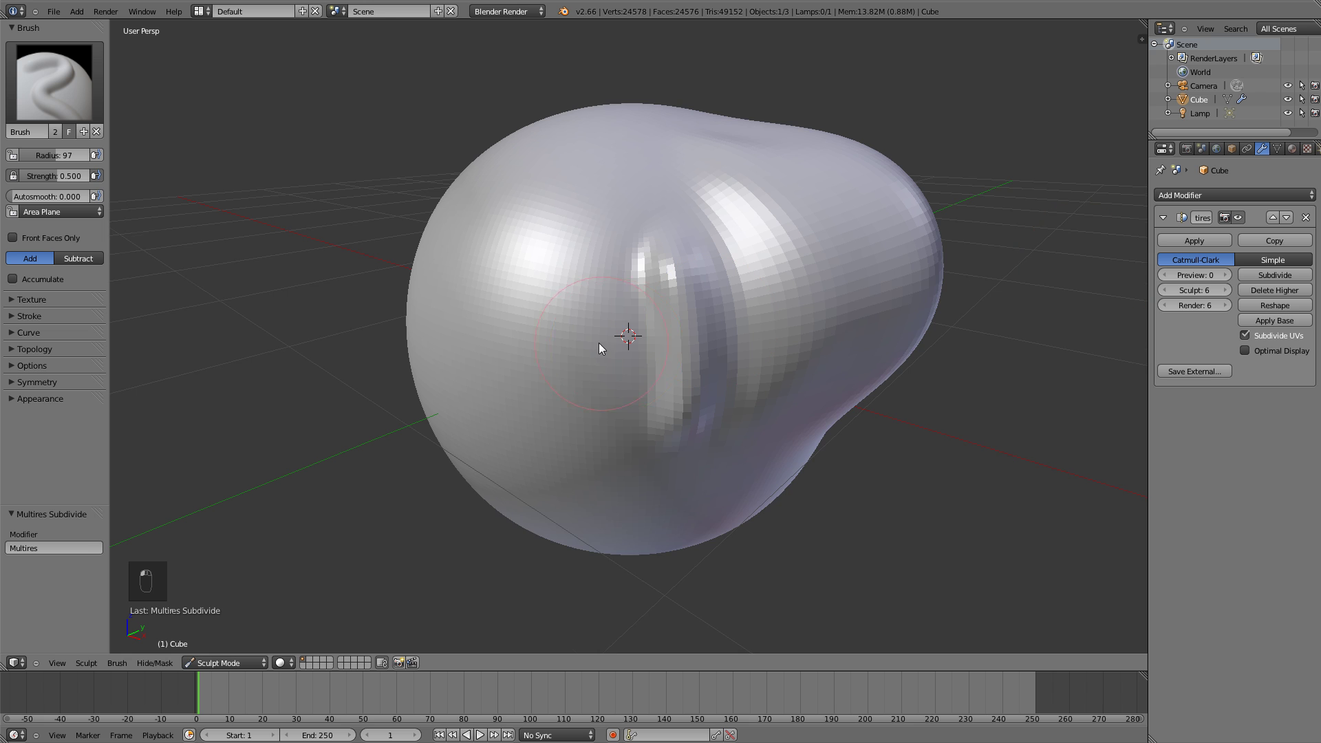
pyautogui.scroll(2, 602, 324)
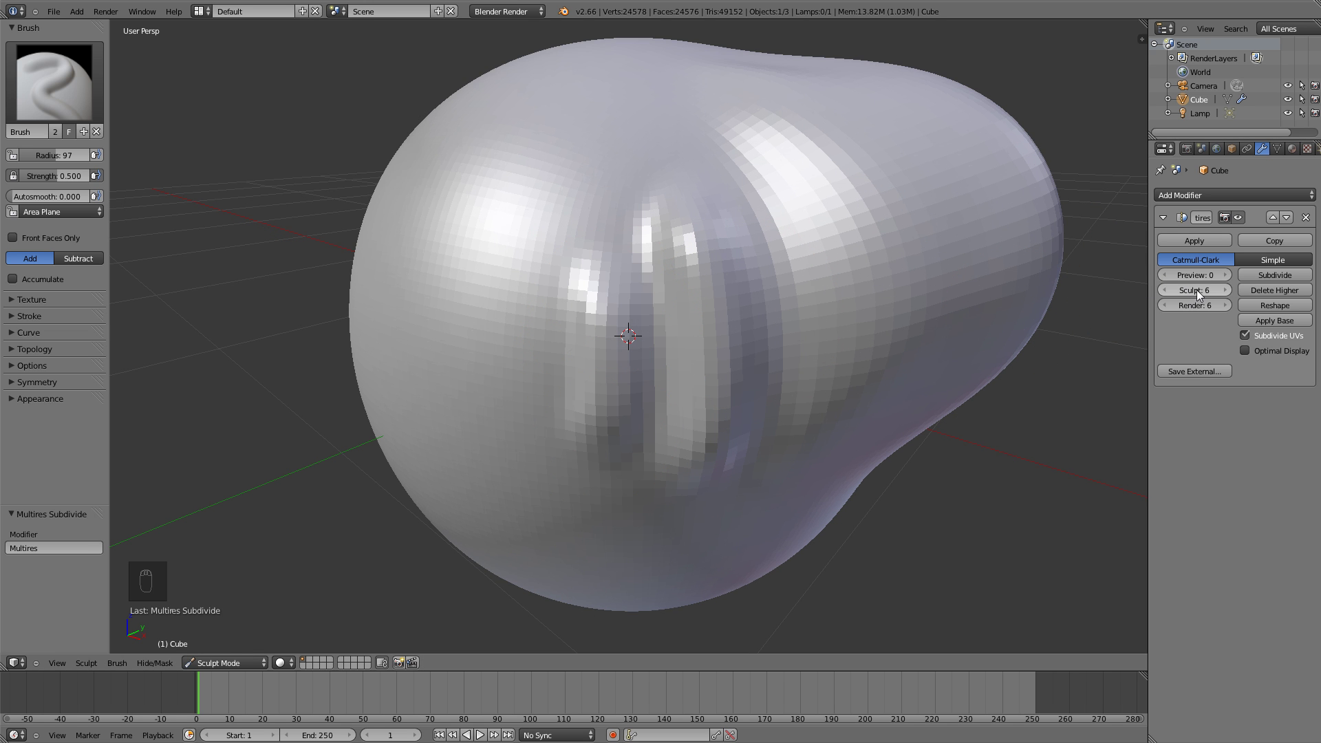
# Lower the Sculpt level to 4, sculpt over the vertical ridges on the coarser mesh, and undo the last stroke
pyautogui.click(1165, 290)
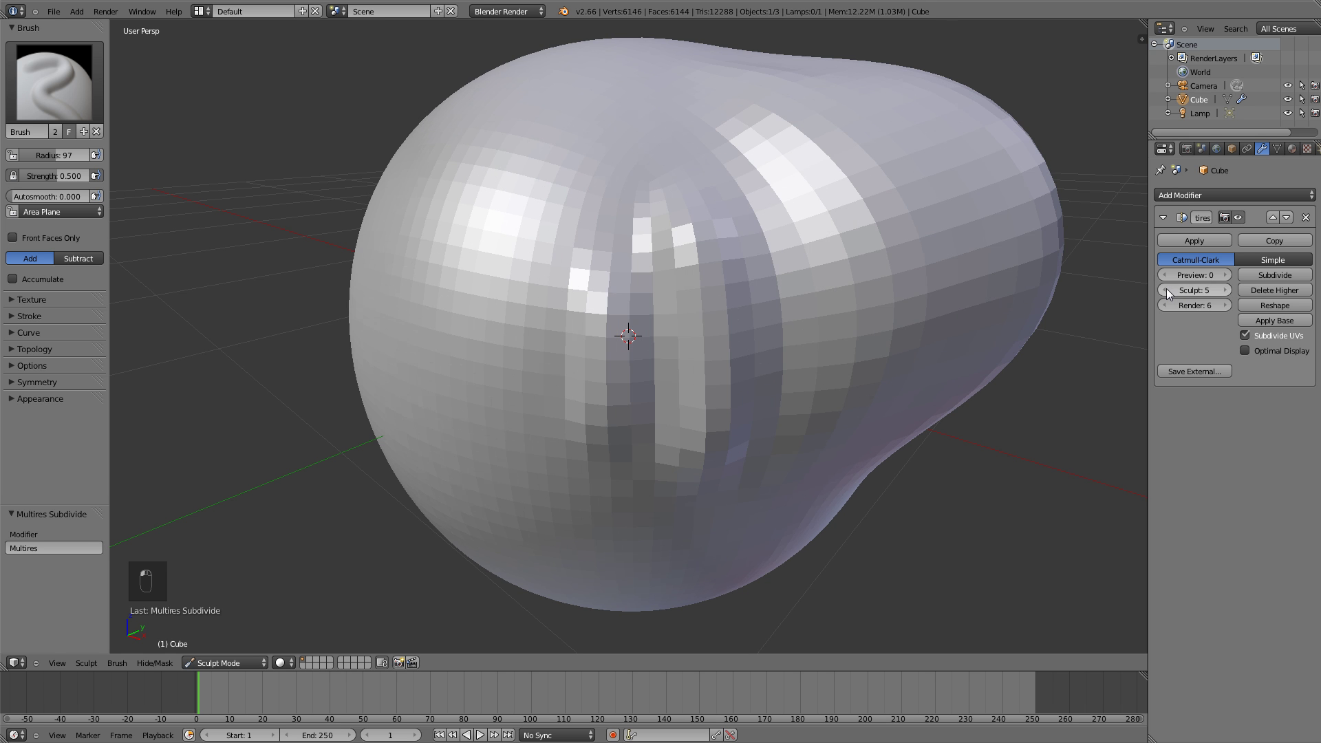
pyautogui.click(1165, 289)
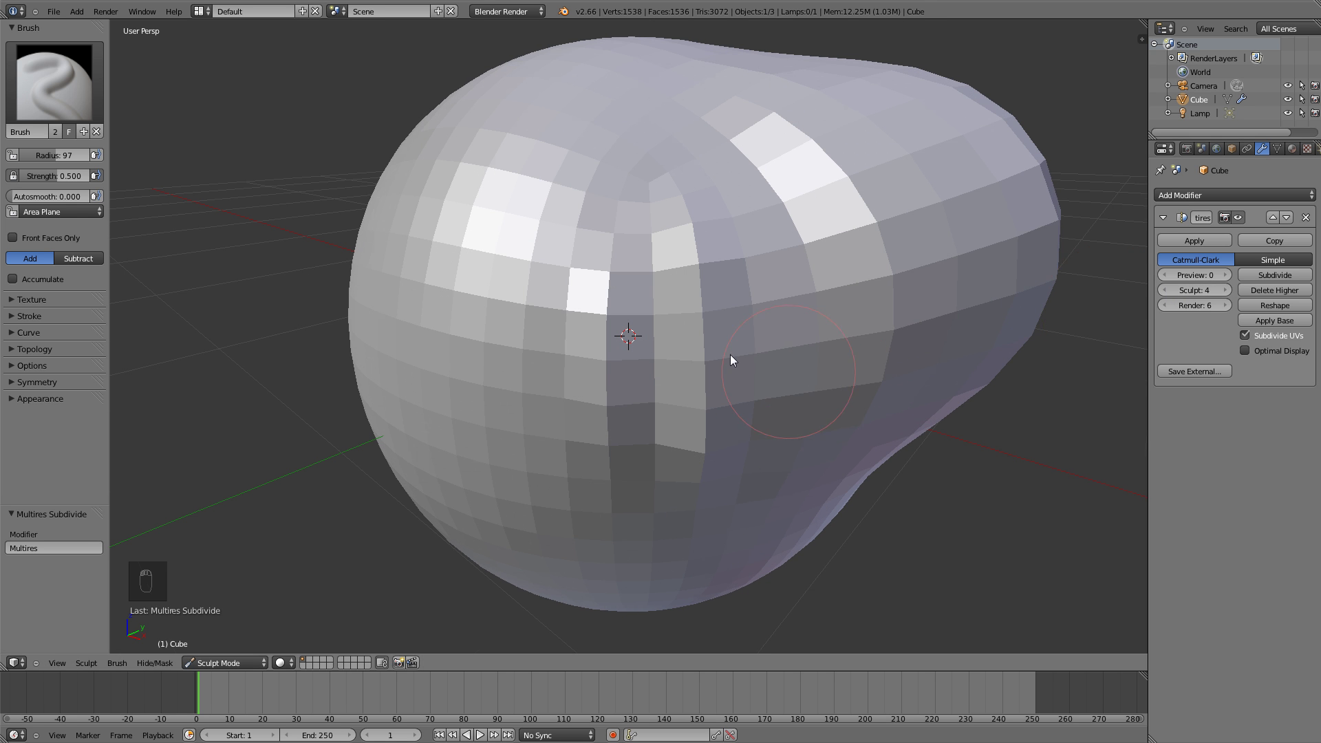
pyautogui.scroll(-3, 588, 295)
pyautogui.moveTo(618, 226)
pyautogui.mouseDown()
pyautogui.moveTo(589, 396)
pyautogui.moveTo(626, 244)
pyautogui.mouseUp()
pyautogui.hotkey('ctrl', 'z')
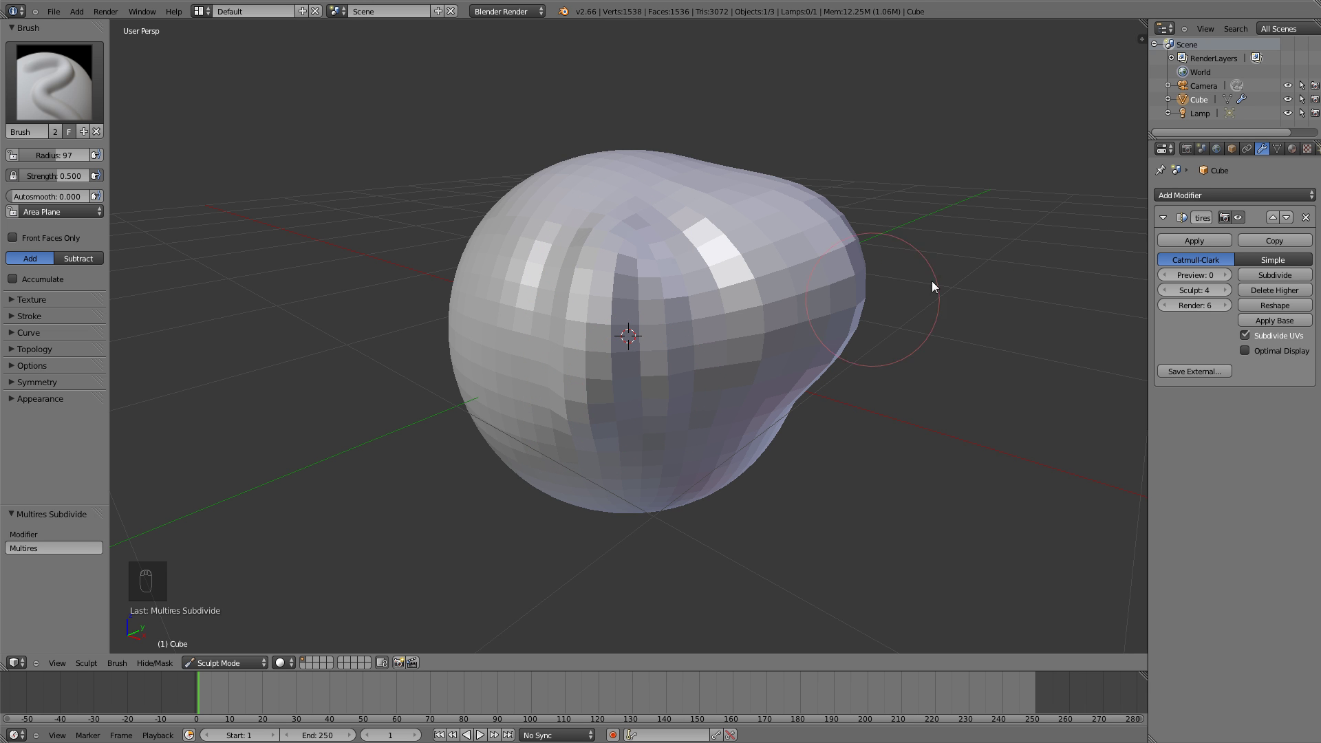
# Raise the Sculpt level back to 6 and sculpt a curved ridge across the upper side of the bulge
pyautogui.click(1224, 289)
pyautogui.click(1225, 290)
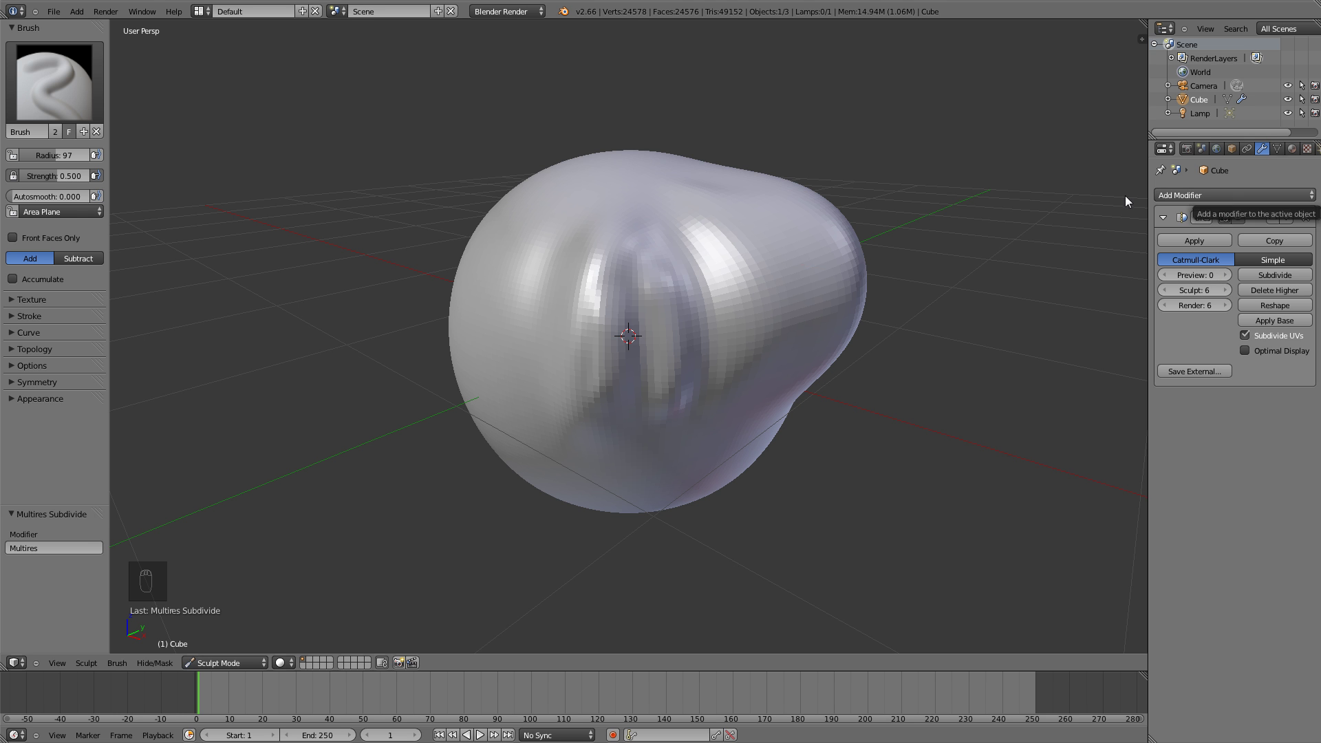
pyautogui.moveTo(687, 203); pyautogui.dragTo(675, 267, button='middle')
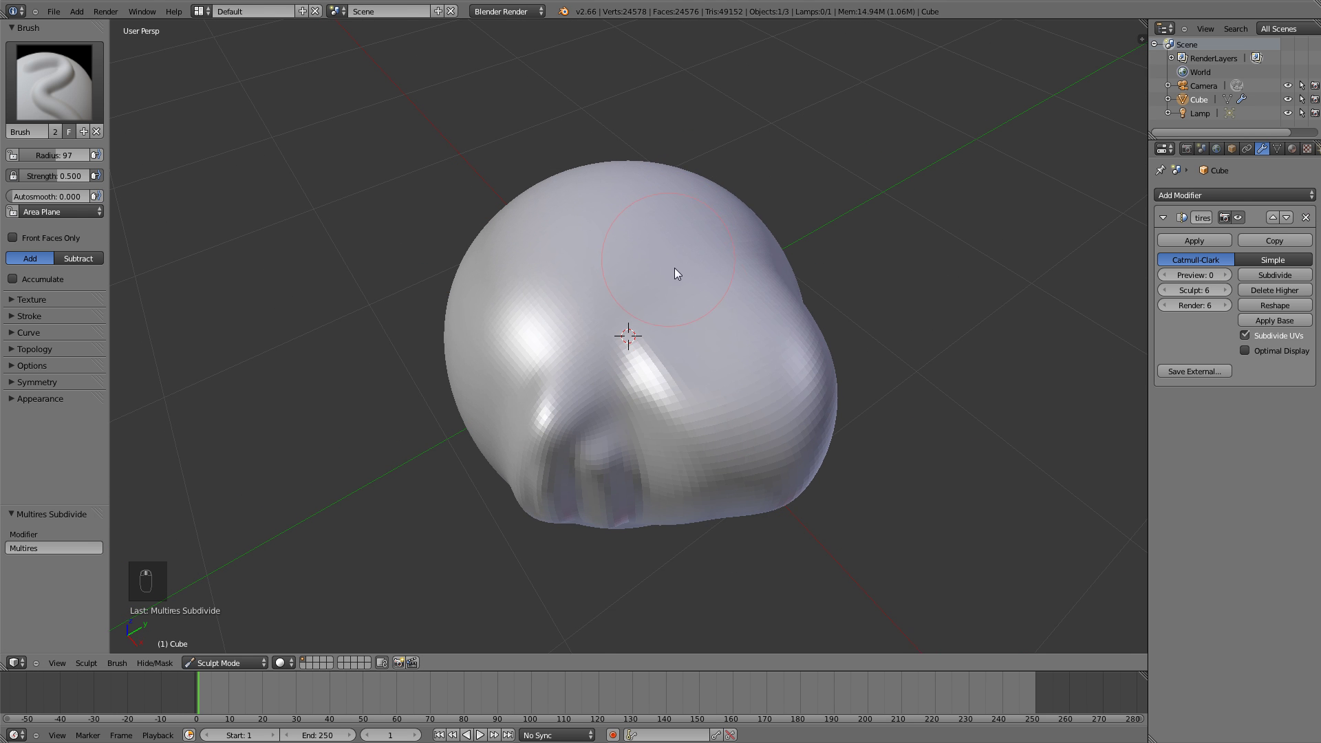
pyautogui.moveTo(730, 320)
pyautogui.mouseDown()
pyautogui.moveTo(711, 295)
pyautogui.moveTo(617, 331)
pyautogui.moveTo(709, 308)
pyautogui.moveTo(680, 316)
pyautogui.moveTo(708, 316)
pyautogui.moveTo(690, 366)
pyautogui.moveTo(658, 318)
pyautogui.mouseUp()
# Examine the sculpted form from several sides, comparing its wireframe density with the solid shading
pyautogui.moveTo(720, 394)
pyautogui.mouseDown(button='middle')
pyautogui.moveTo(660, 354)
pyautogui.moveTo(696, 365)
pyautogui.mouseUp(button='middle')
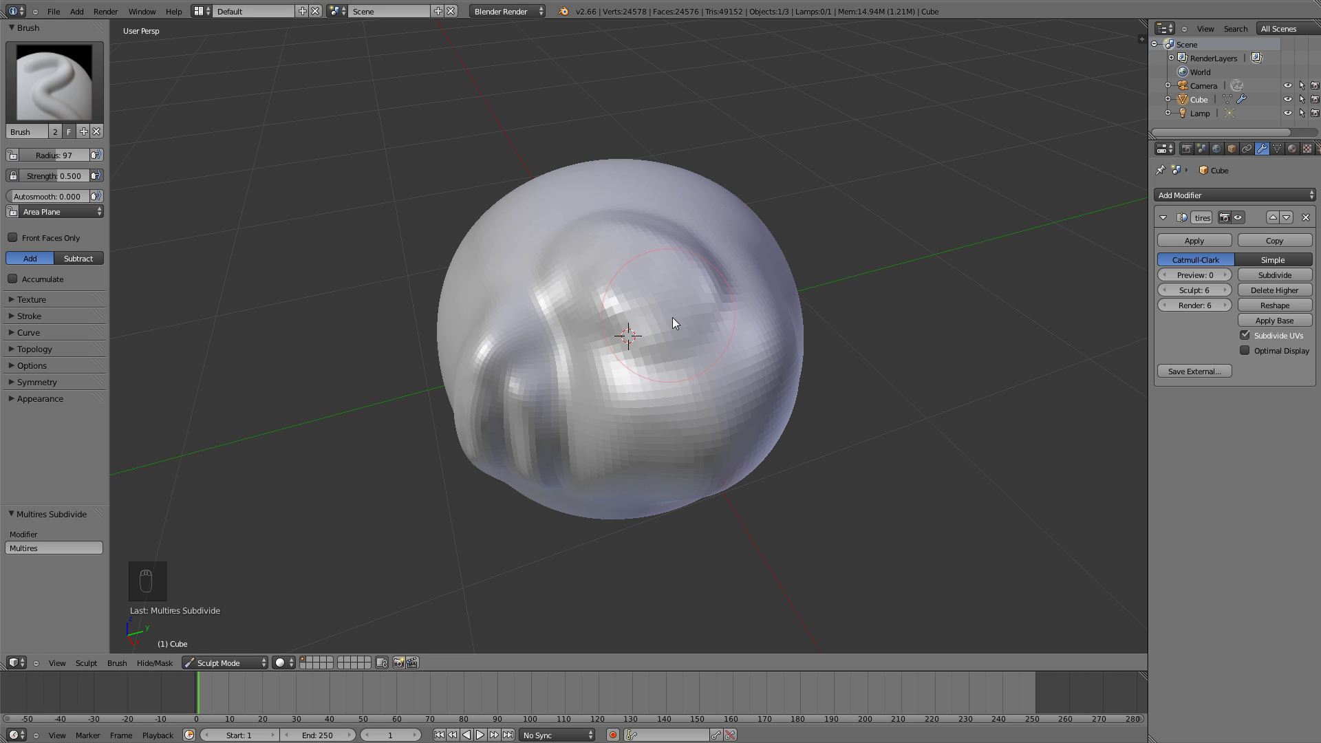
pyautogui.moveTo(596, 352)
pyautogui.mouseDown(button='middle')
pyautogui.moveTo(678, 349)
pyautogui.moveTo(683, 312)
pyautogui.mouseUp(button='middle')
pyautogui.scroll(5, 655, 300)
pyautogui.moveTo(666, 394); pyautogui.dragTo(679, 369, button='middle')
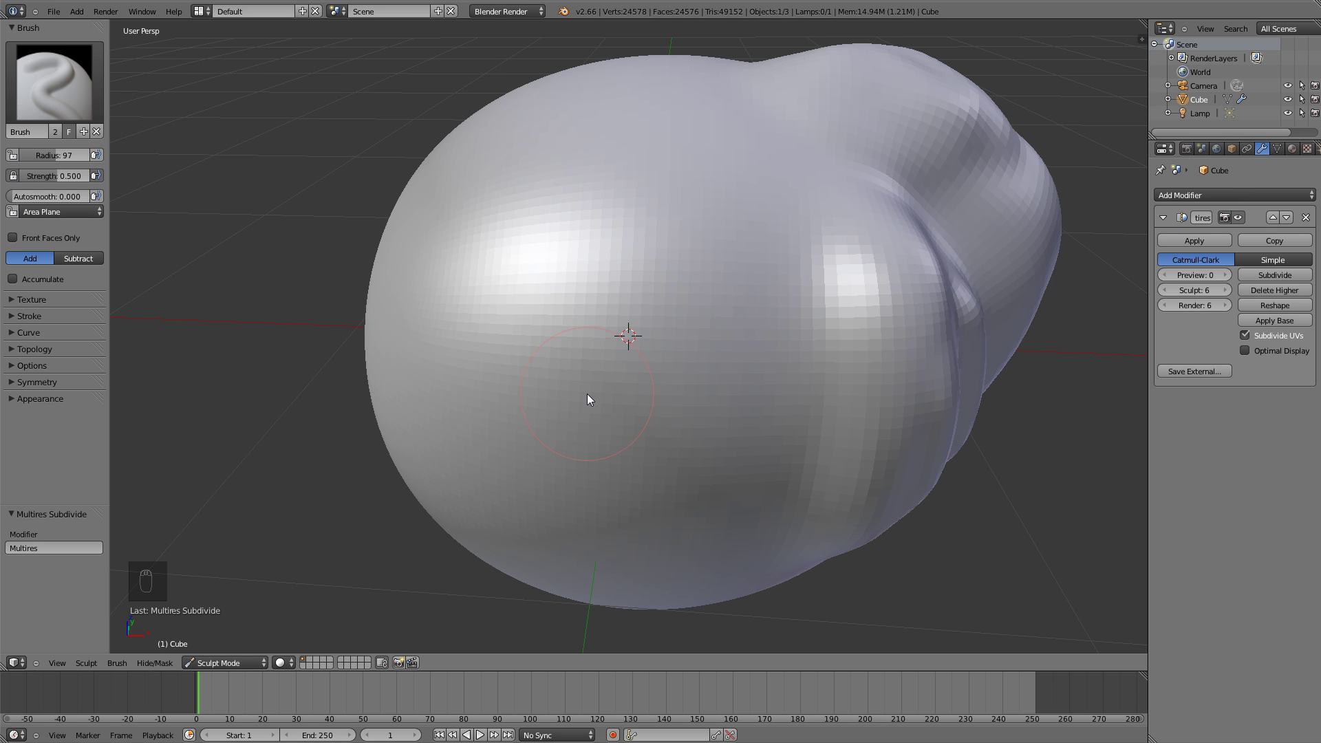
pyautogui.press('z')
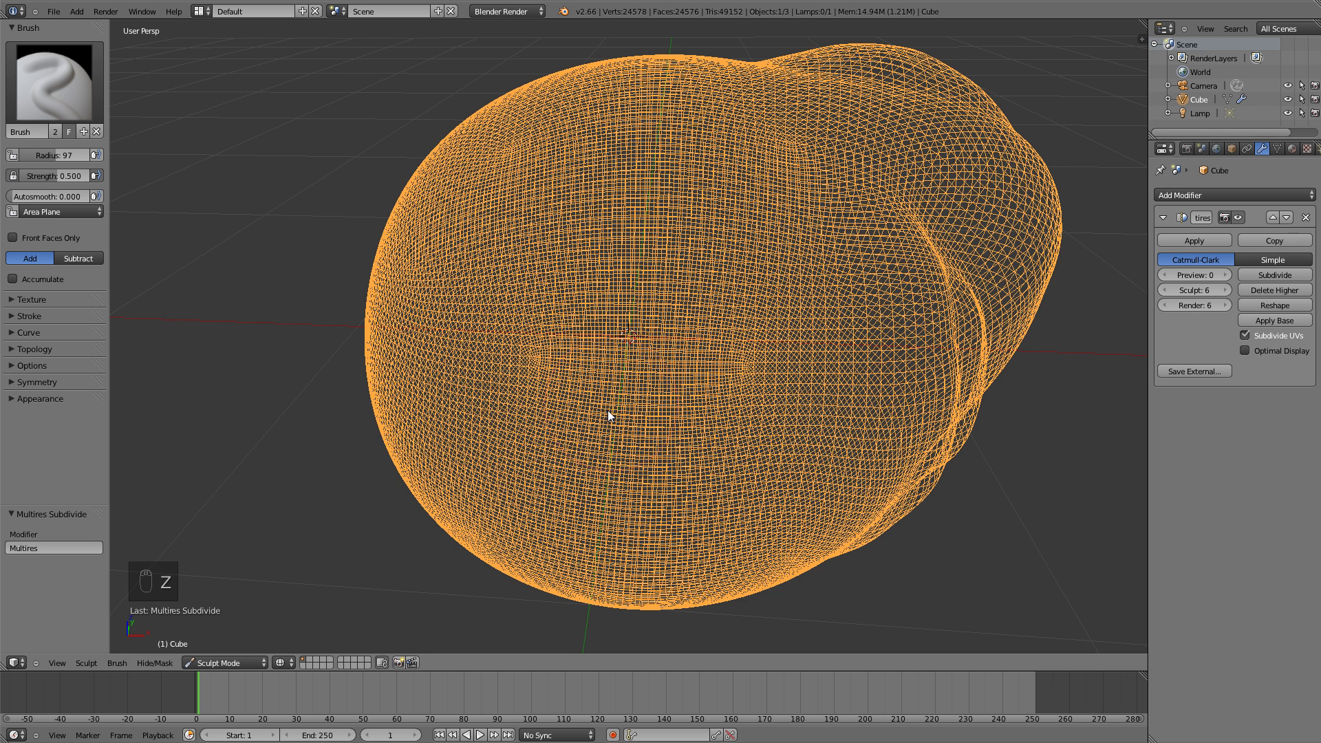
pyautogui.press('z')
pyautogui.moveTo(796, 245)
pyautogui.mouseDown(button='middle')
pyautogui.moveTo(746, 250)
pyautogui.moveTo(761, 270)
pyautogui.moveTo(711, 258)
pyautogui.moveTo(675, 198)
pyautogui.mouseUp(button='middle')
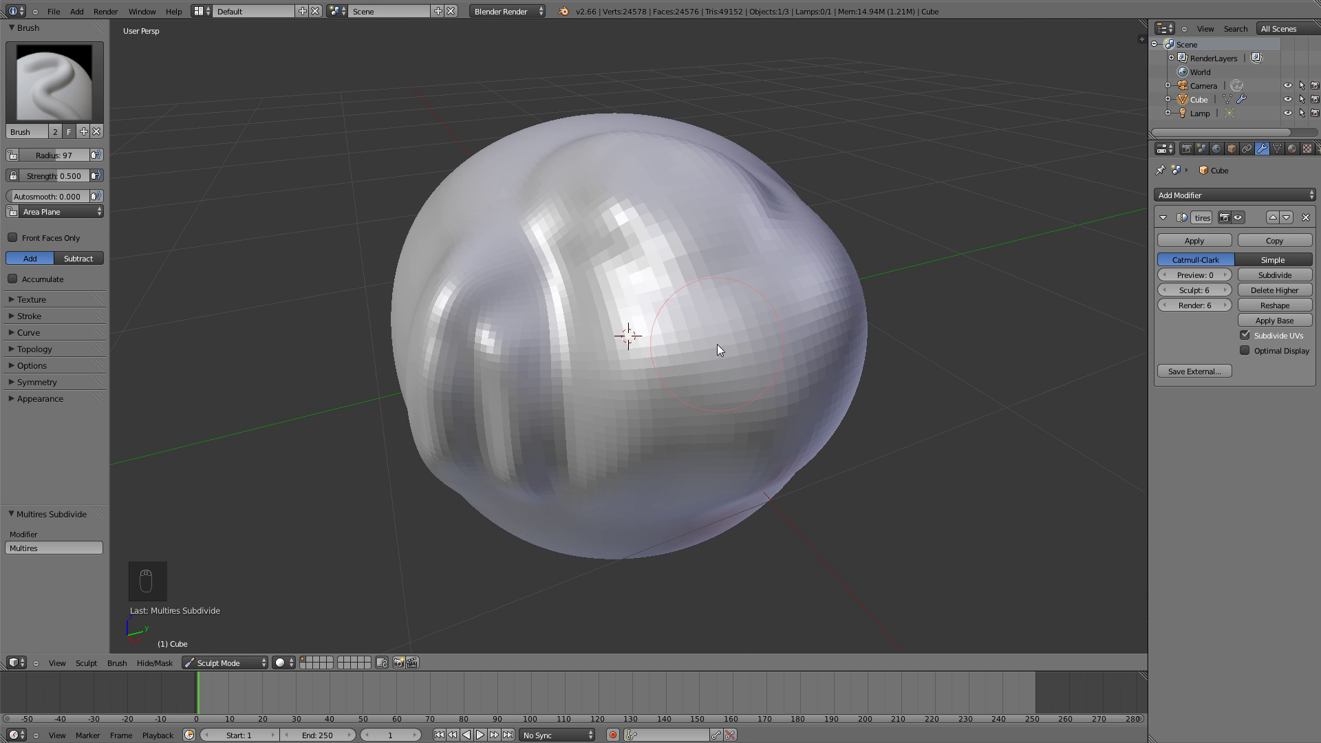
pyautogui.scroll(-1, 717, 344)
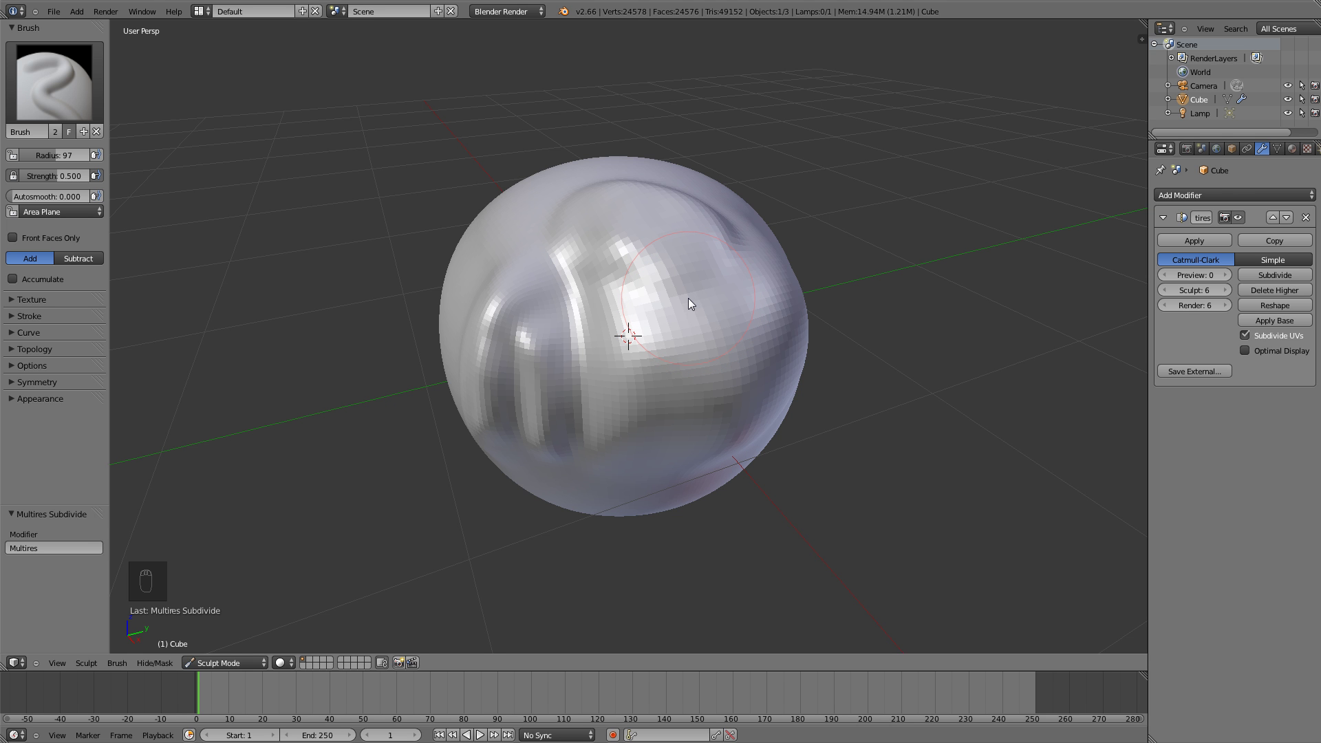
pyautogui.moveTo(633, 329)
pyautogui.mouseDown(button='middle')
pyautogui.moveTo(687, 339)
pyautogui.moveTo(816, 327)
pyautogui.mouseUp(button='middle')
# Subdivide the mesh to Multiresolution level 7 and sculpt two short parallel curved strokes on the sphere with a brush radius of 23
pyautogui.scroll(6, 658, 320)
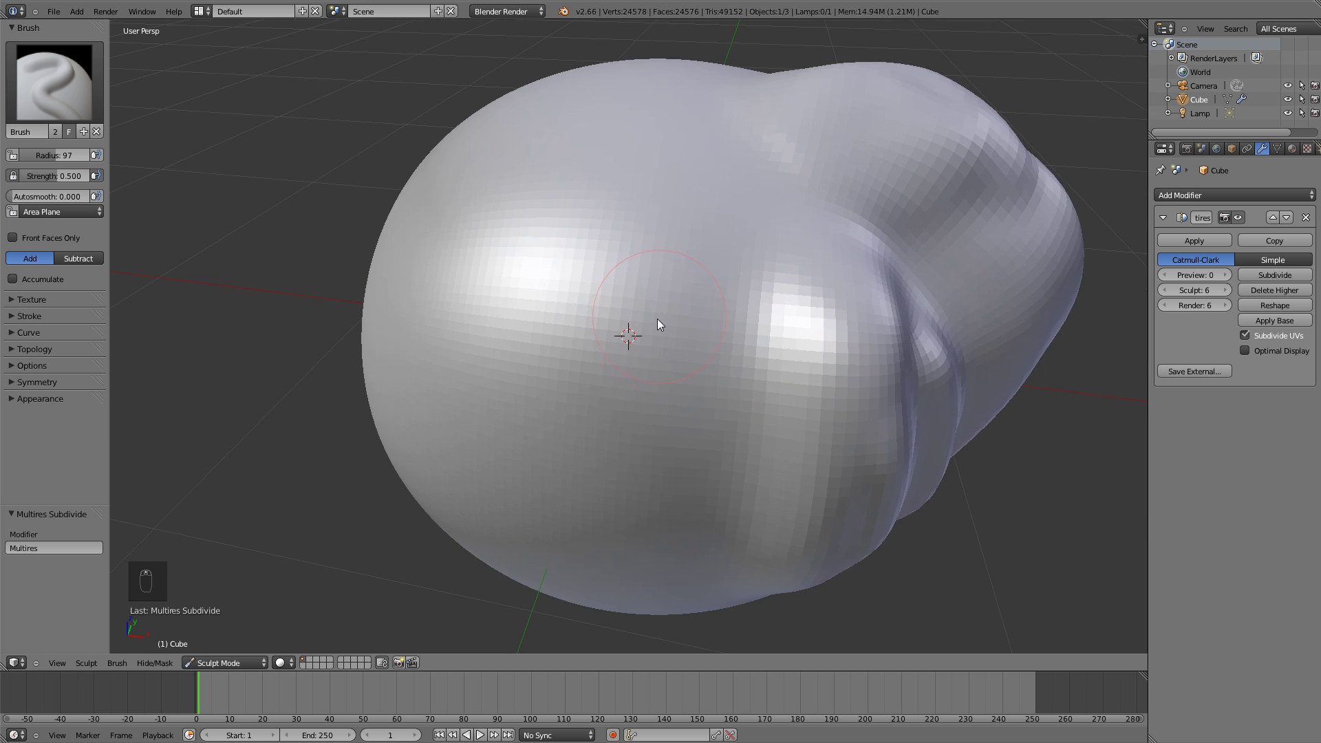
pyautogui.press('f')
pyautogui.click(619, 352)
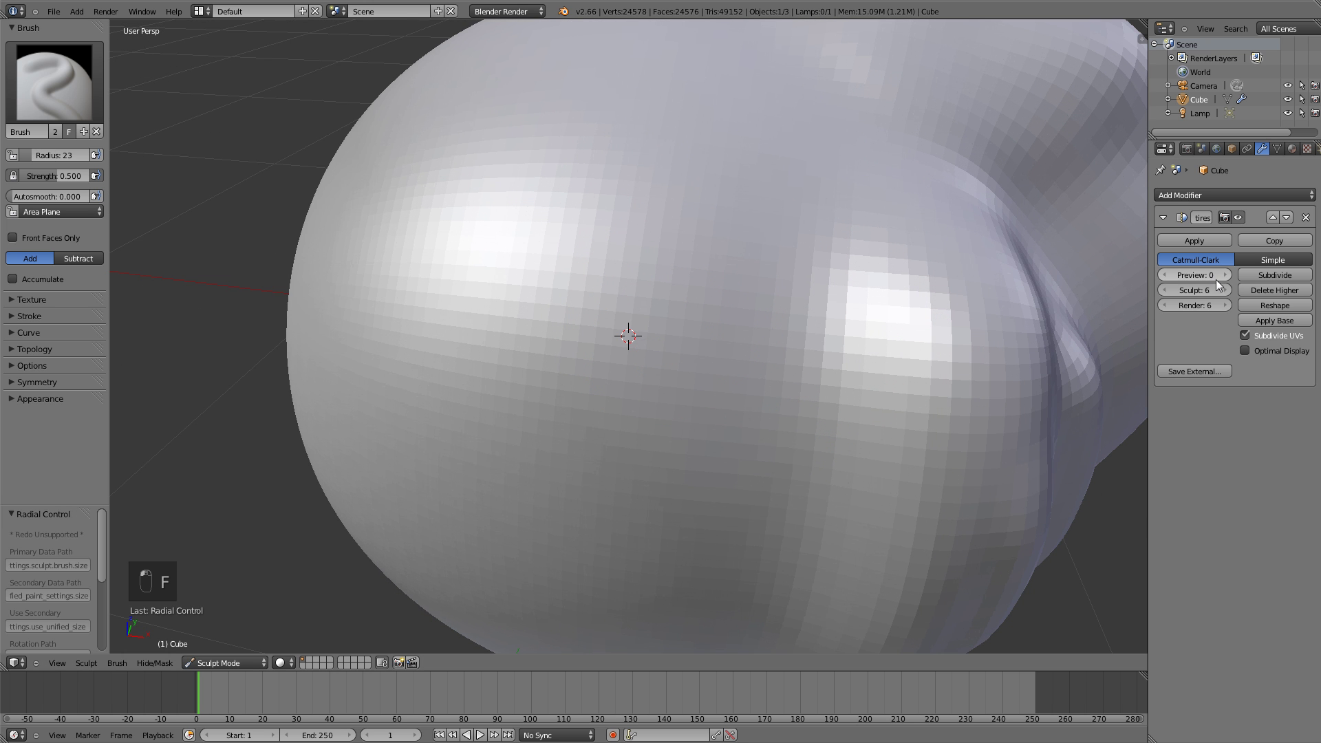
pyautogui.click(1264, 274)
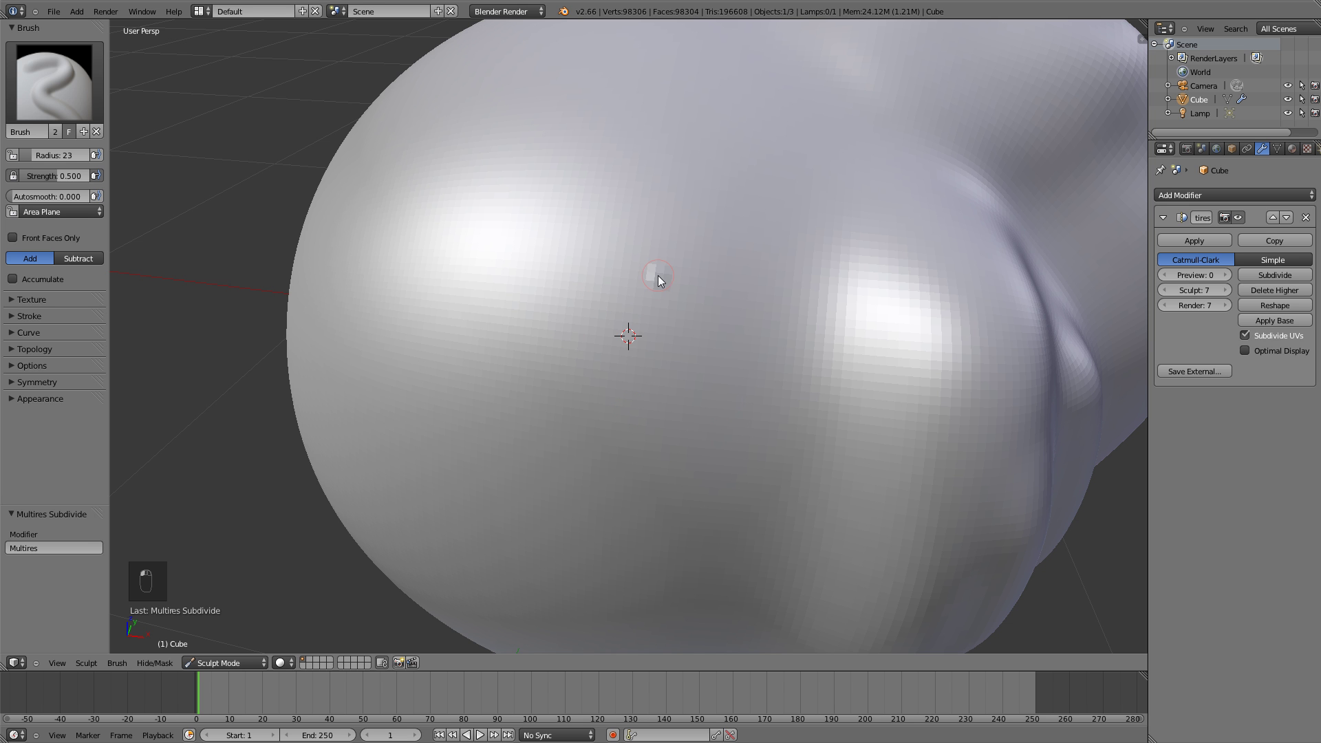
pyautogui.moveTo(657, 276); pyautogui.dragTo(602, 379)
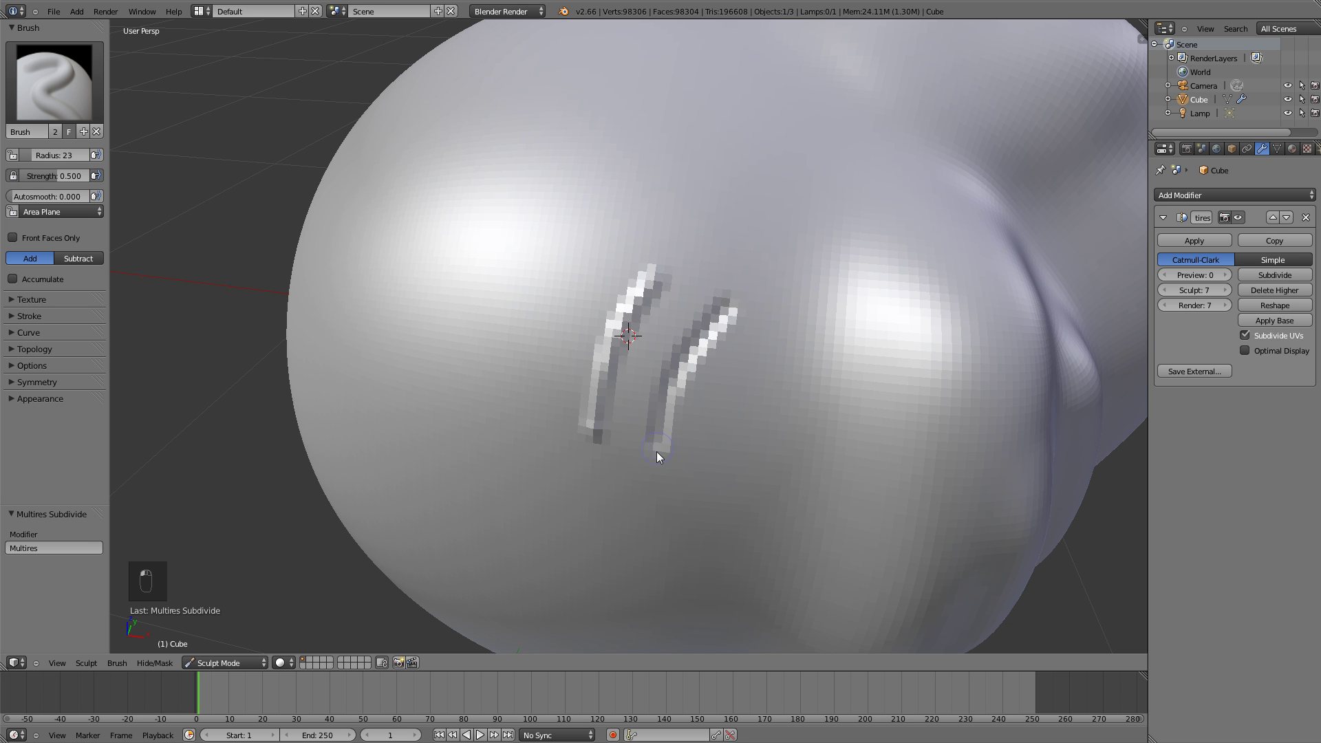
# Examine the level 7 sculpt around the fine strokes and the bulge, in both wireframe and solid shading
pyautogui.scroll(-5, 952, 212)
pyautogui.moveTo(952, 213)
pyautogui.mouseDown(button='middle')
pyautogui.moveTo(885, 268)
pyautogui.moveTo(811, 271)
pyautogui.moveTo(731, 382)
pyautogui.mouseUp(button='middle')
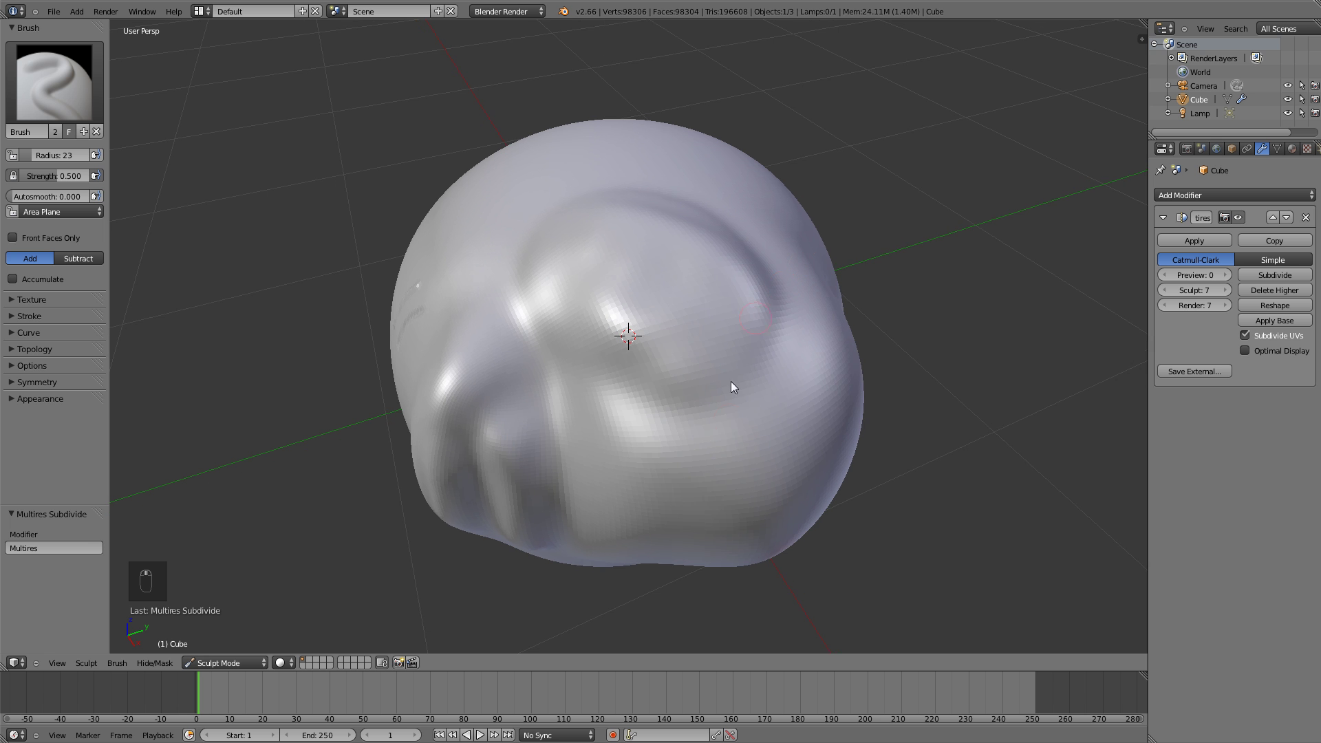
pyautogui.press('z')
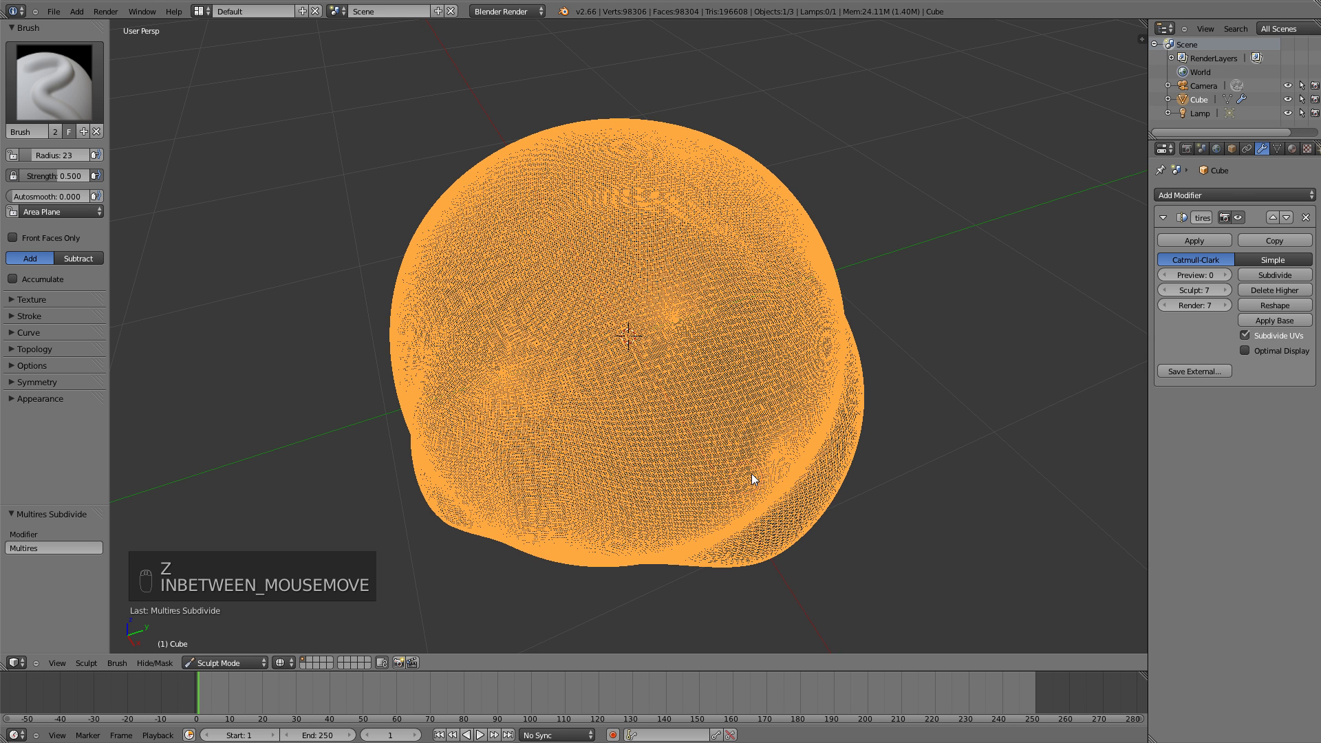
pyautogui.press('z')
pyautogui.press('z')
pyautogui.press('z')
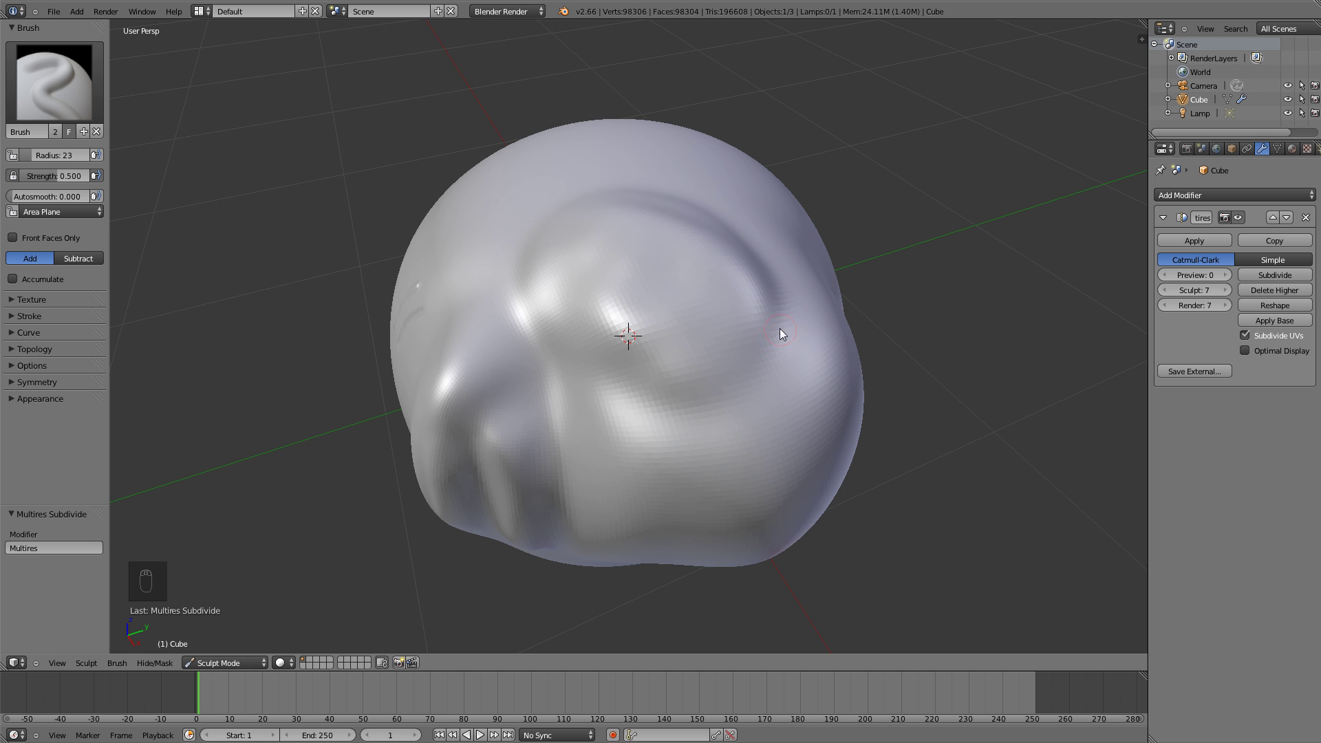
pyautogui.moveTo(604, 427); pyautogui.dragTo(688, 416, button='middle')
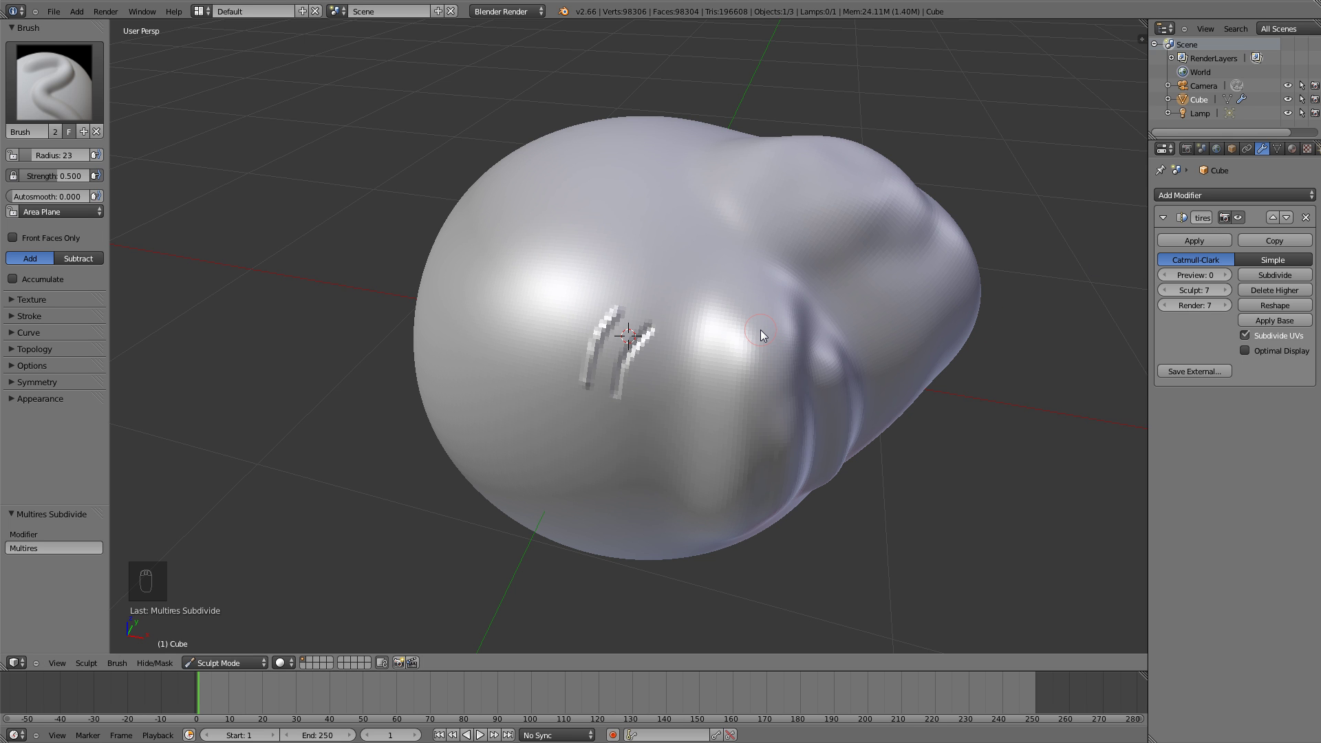
pyautogui.moveTo(730, 303); pyautogui.dragTo(701, 315, button='middle')
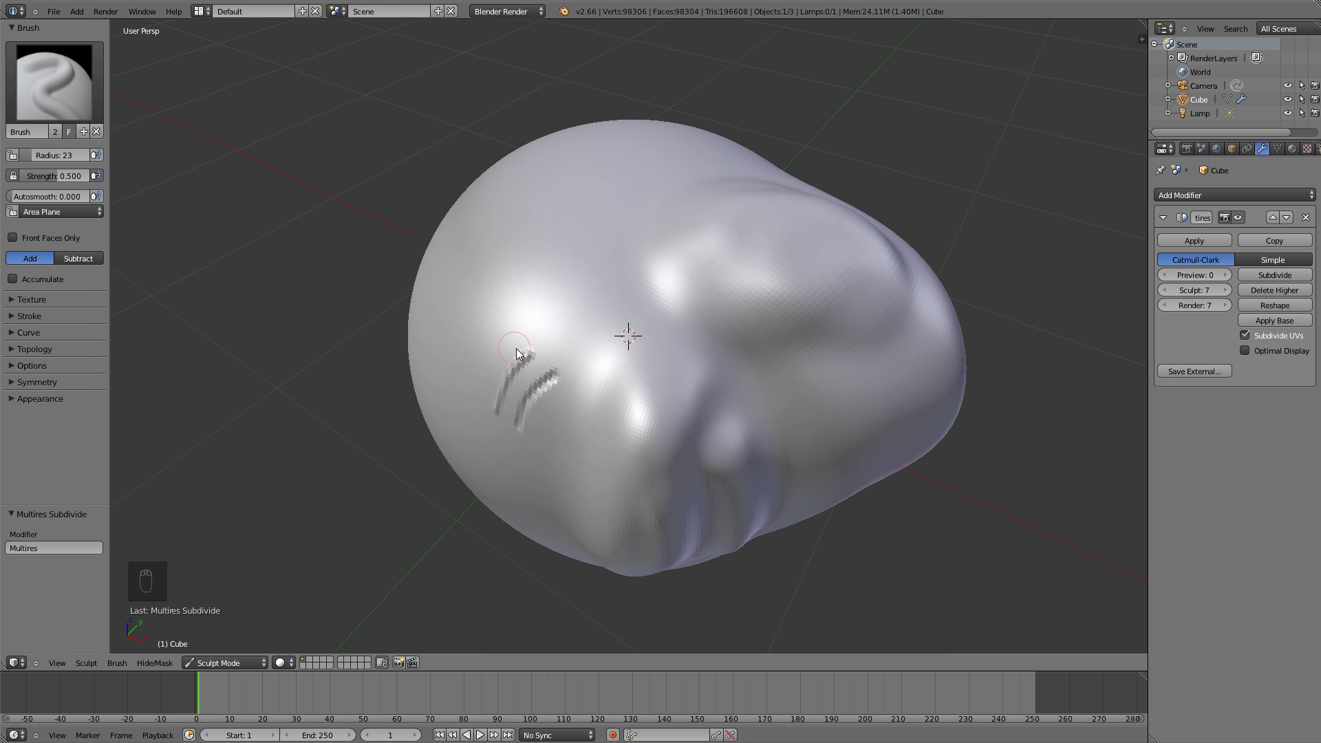
pyautogui.moveTo(525, 329); pyautogui.dragTo(667, 324, button='middle')
pyautogui.press('z')
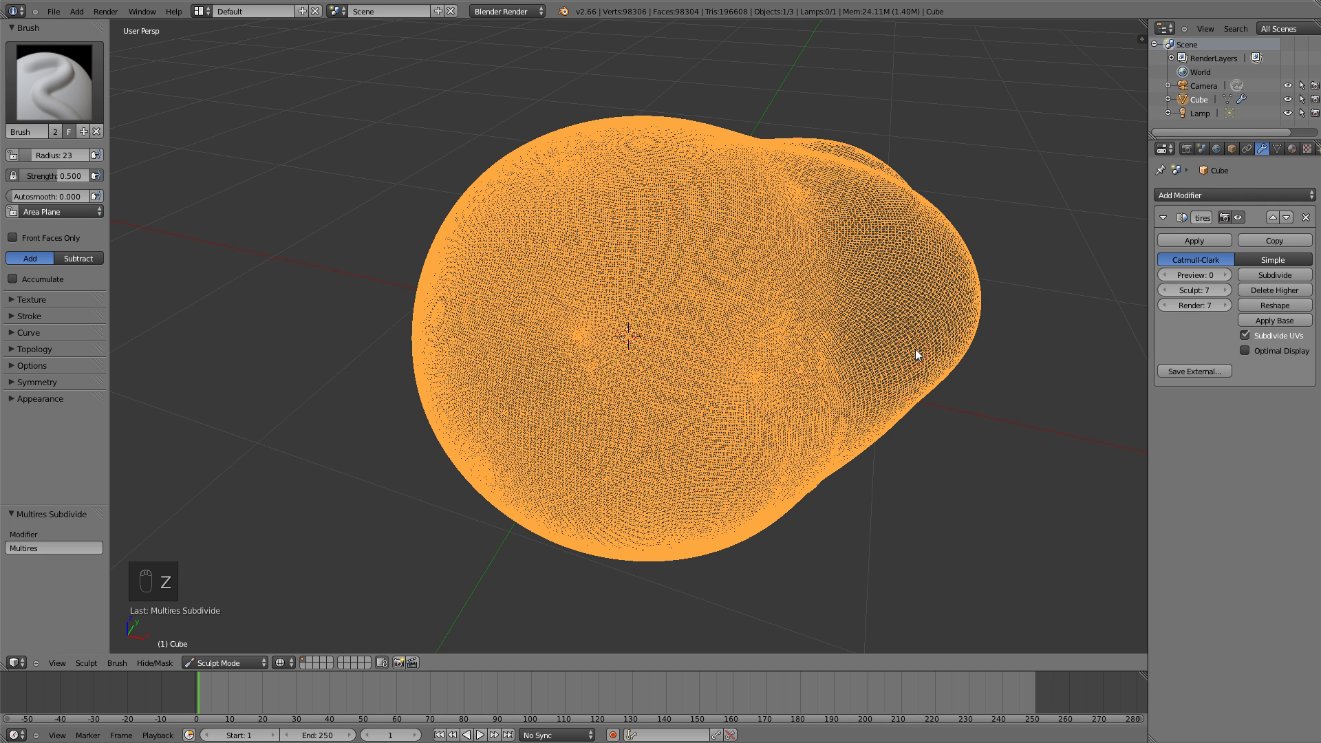
pyautogui.press('z')
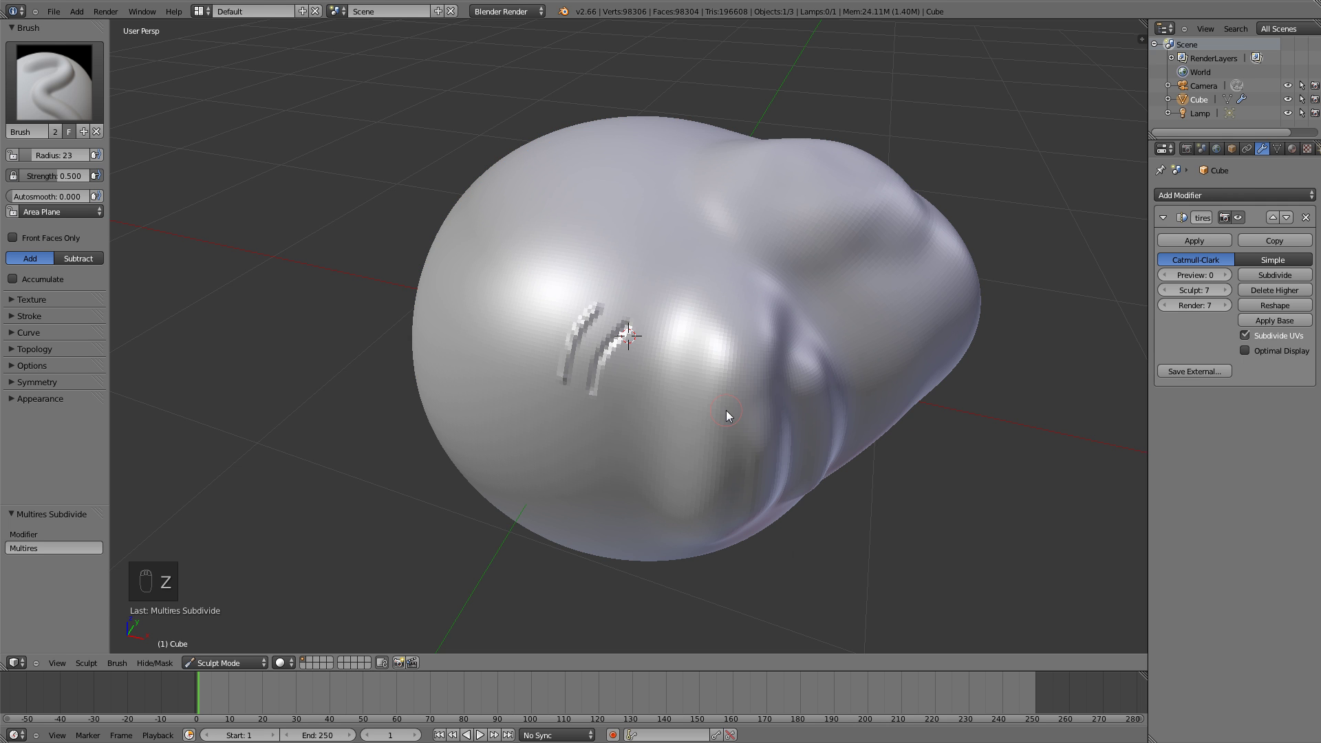
pyautogui.moveTo(761, 362)
pyautogui.mouseDown(button='middle')
pyautogui.moveTo(703, 377)
pyautogui.moveTo(708, 359)
pyautogui.mouseUp(button='middle')
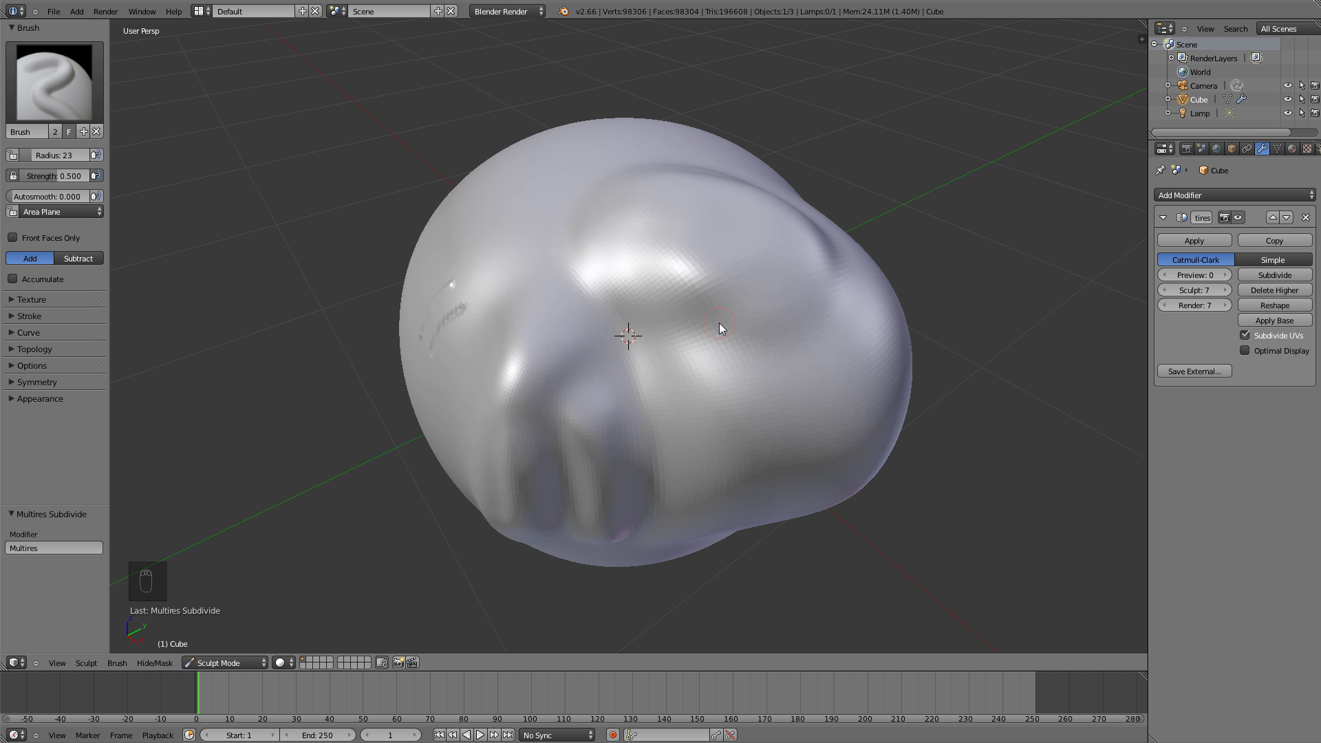
pyautogui.press('z')
pyautogui.press('z')
pyautogui.moveTo(664, 322); pyautogui.dragTo(692, 320, button='middle')
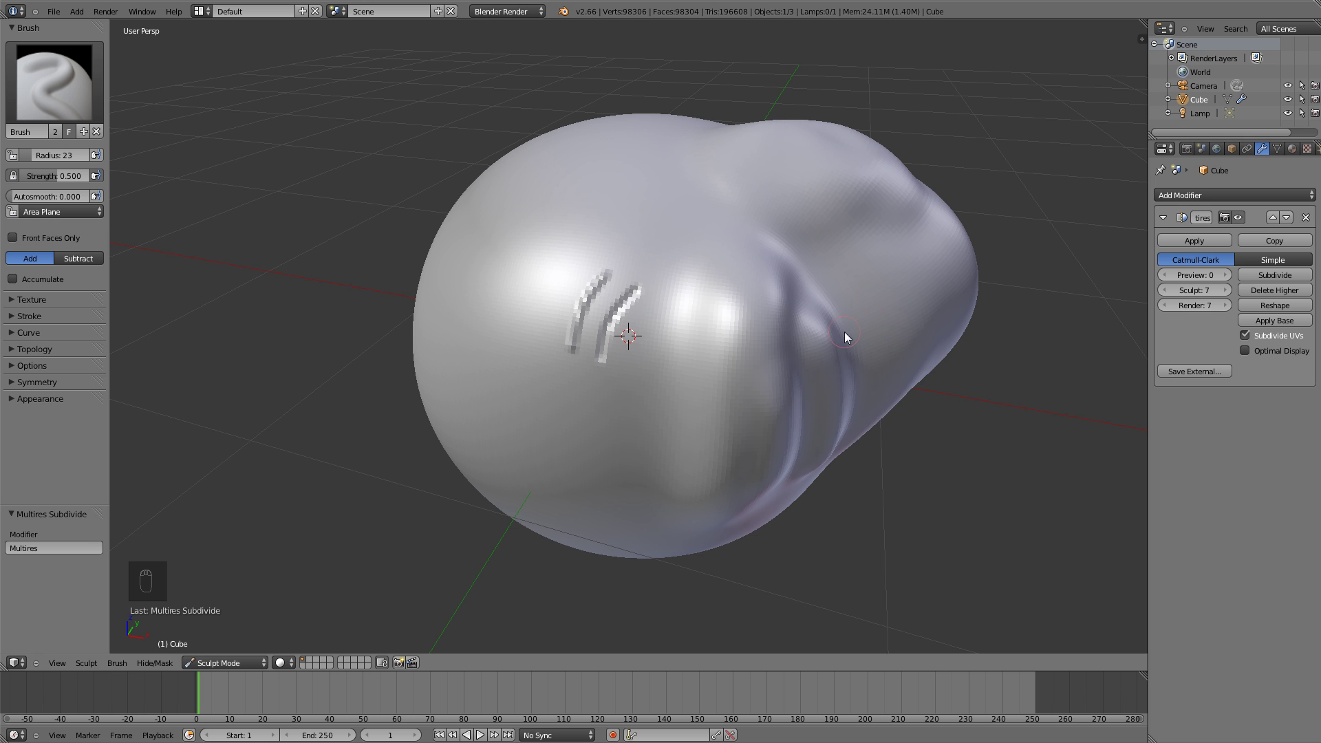
pyautogui.moveTo(913, 241); pyautogui.dragTo(874, 255, button='middle')
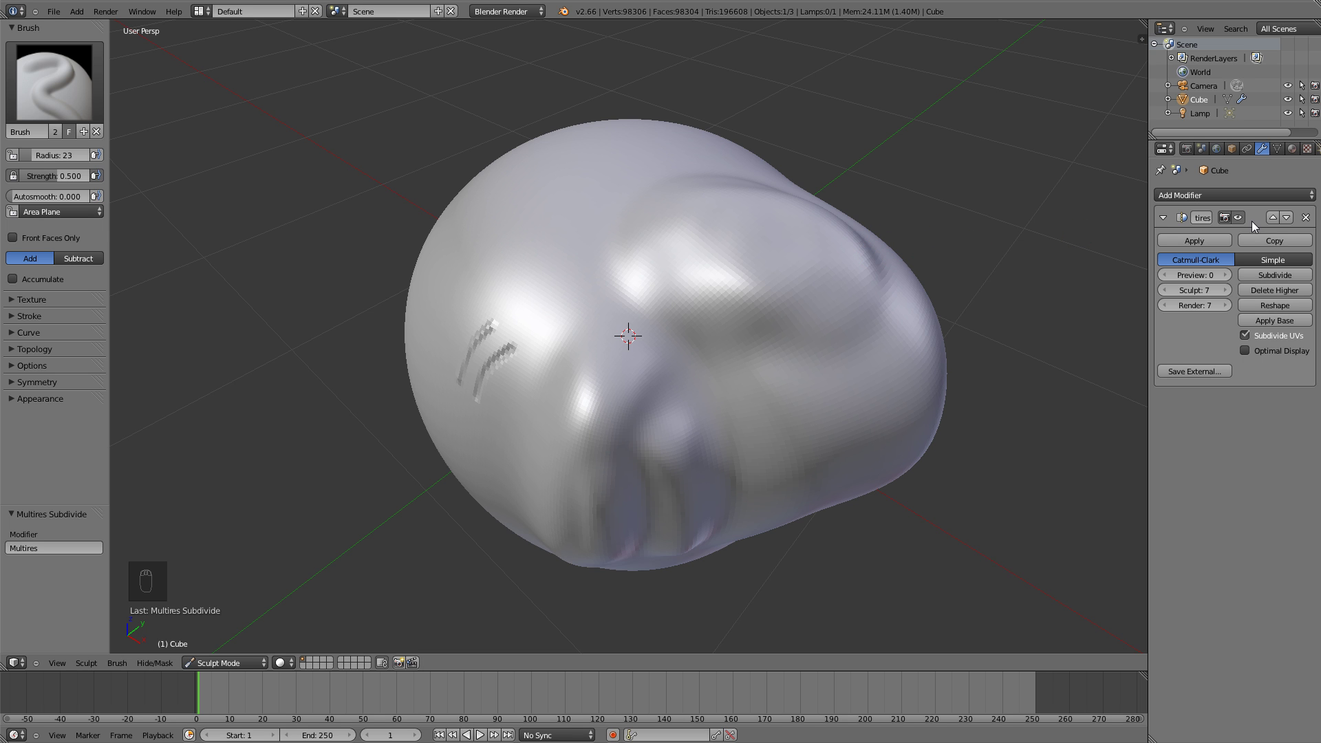
# Remove the Multires modifier from the cube and enable dynamic topology for sculpting
pyautogui.click(1305, 219)
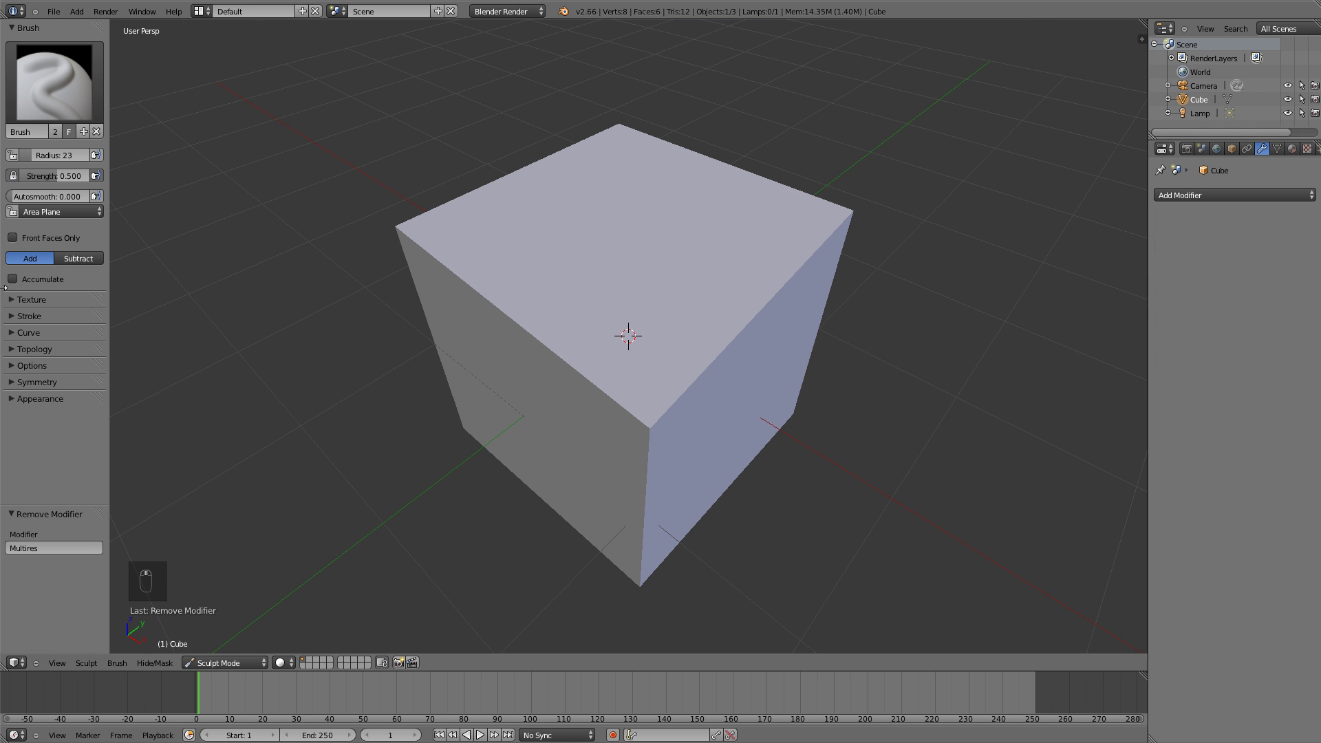
pyautogui.click(25, 349)
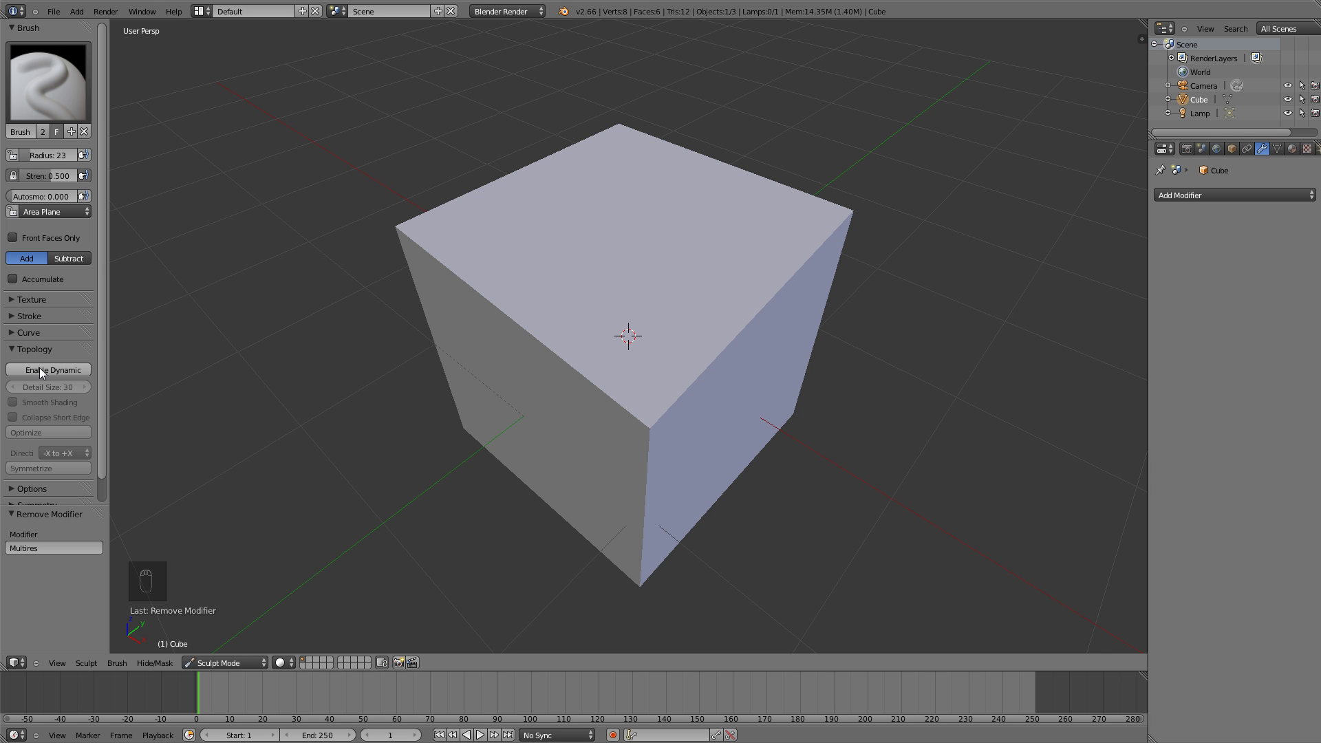
pyautogui.click(39, 369)
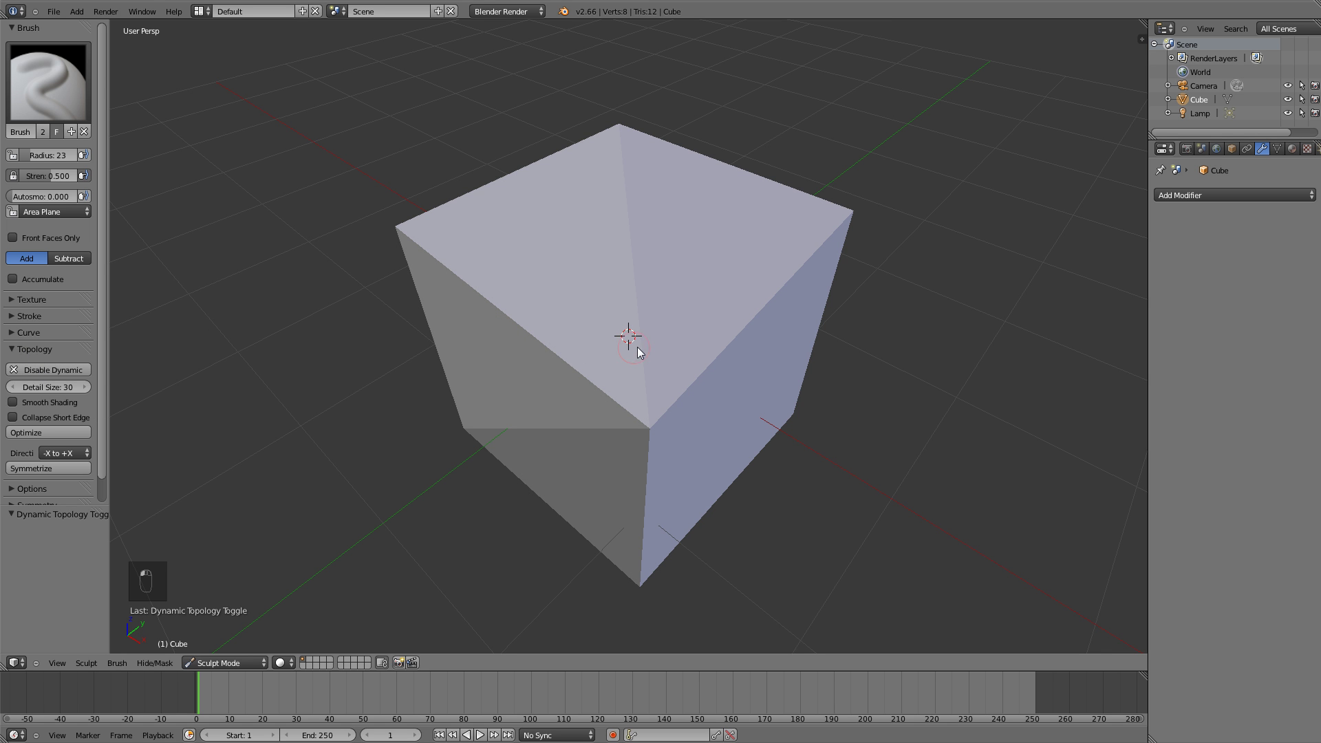
pyautogui.moveTo(670, 357); pyautogui.dragTo(716, 334, button='middle')
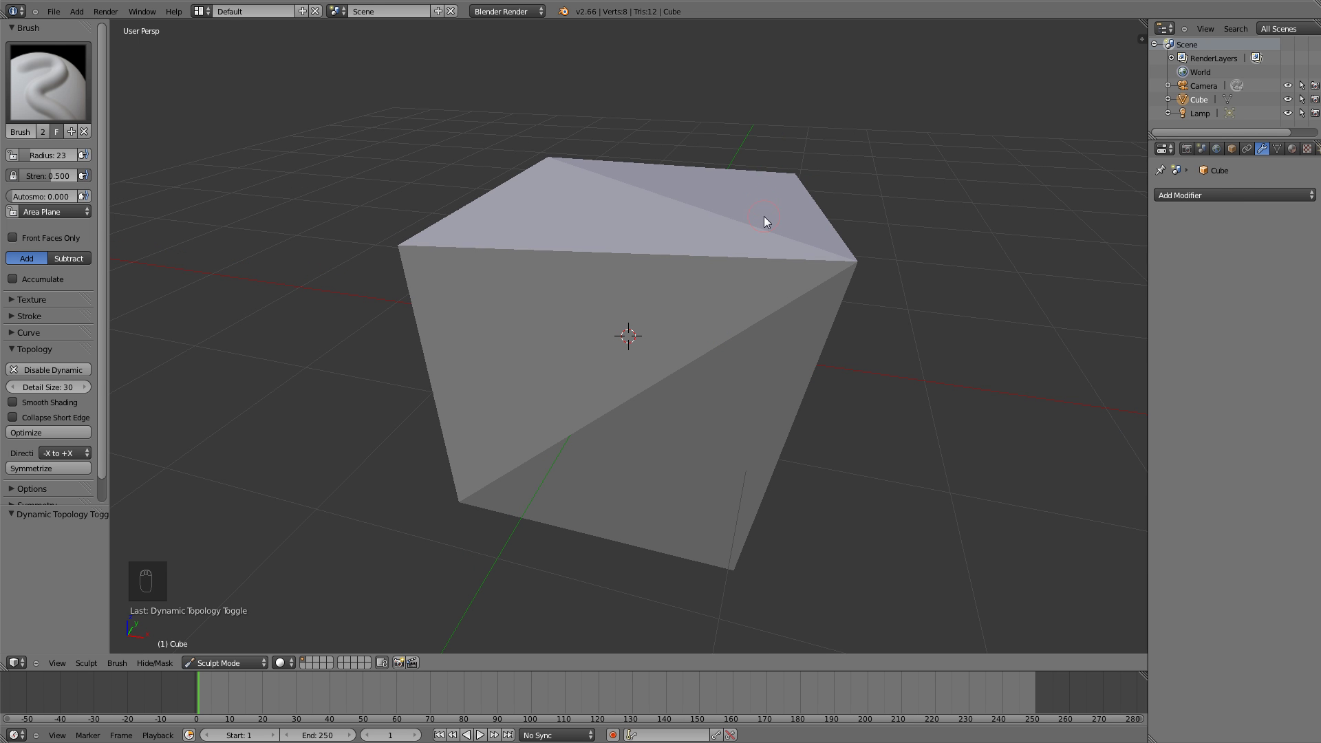
pyautogui.moveTo(764, 216); pyautogui.dragTo(756, 214, button='middle')
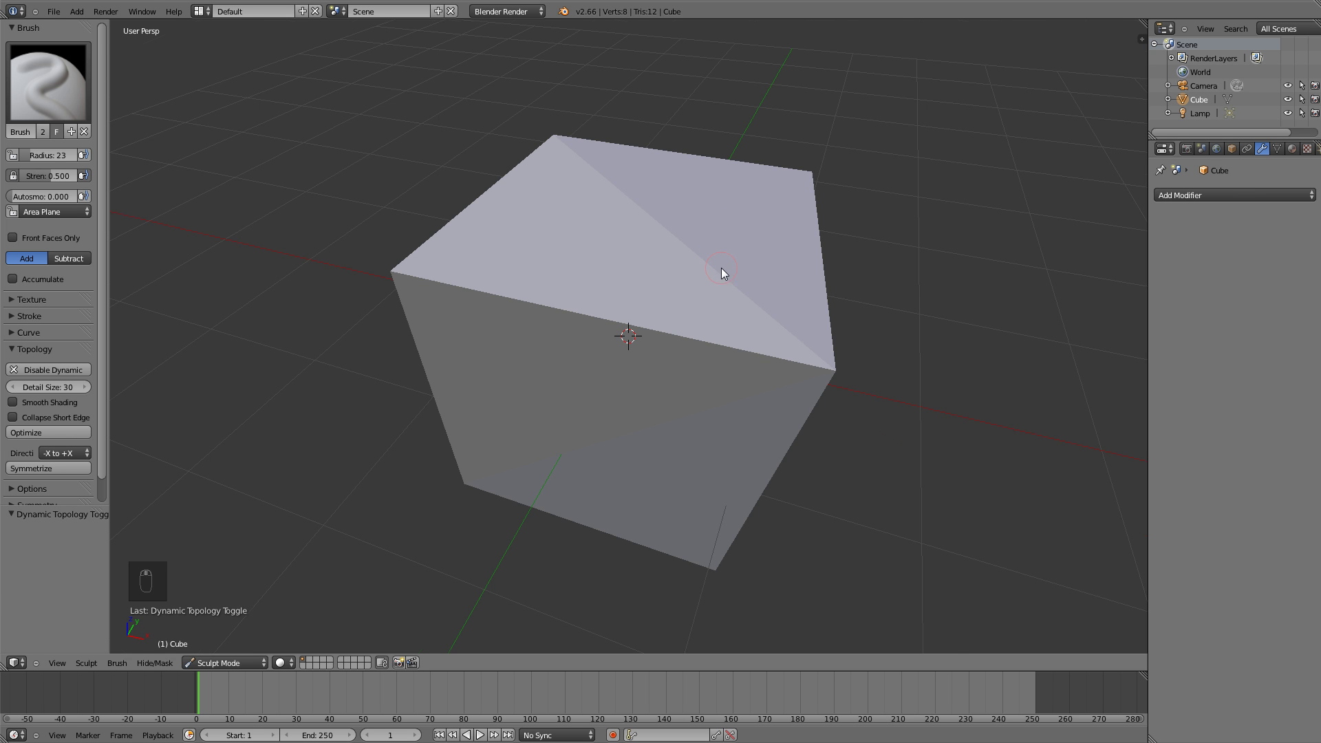
pyautogui.moveTo(721, 271); pyautogui.dragTo(711, 311, button='middle')
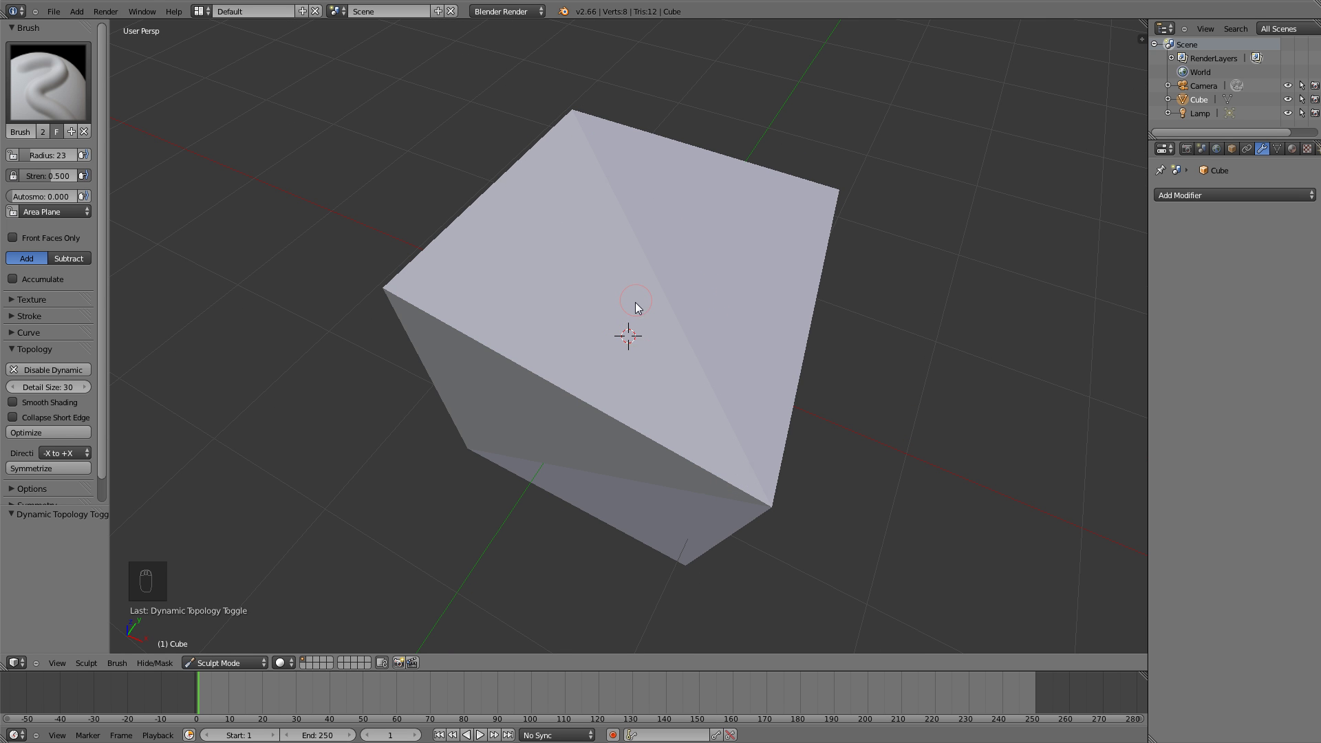
# Sculpt a short, nearly horizontal stroke across the upper part of the cube's side face with a brush radius of 23
pyautogui.press('z')
pyautogui.press('z')
pyautogui.moveTo(700, 229); pyautogui.dragTo(692, 284, button='middle')
pyautogui.moveTo(678, 348); pyautogui.dragTo(699, 315, button='middle')
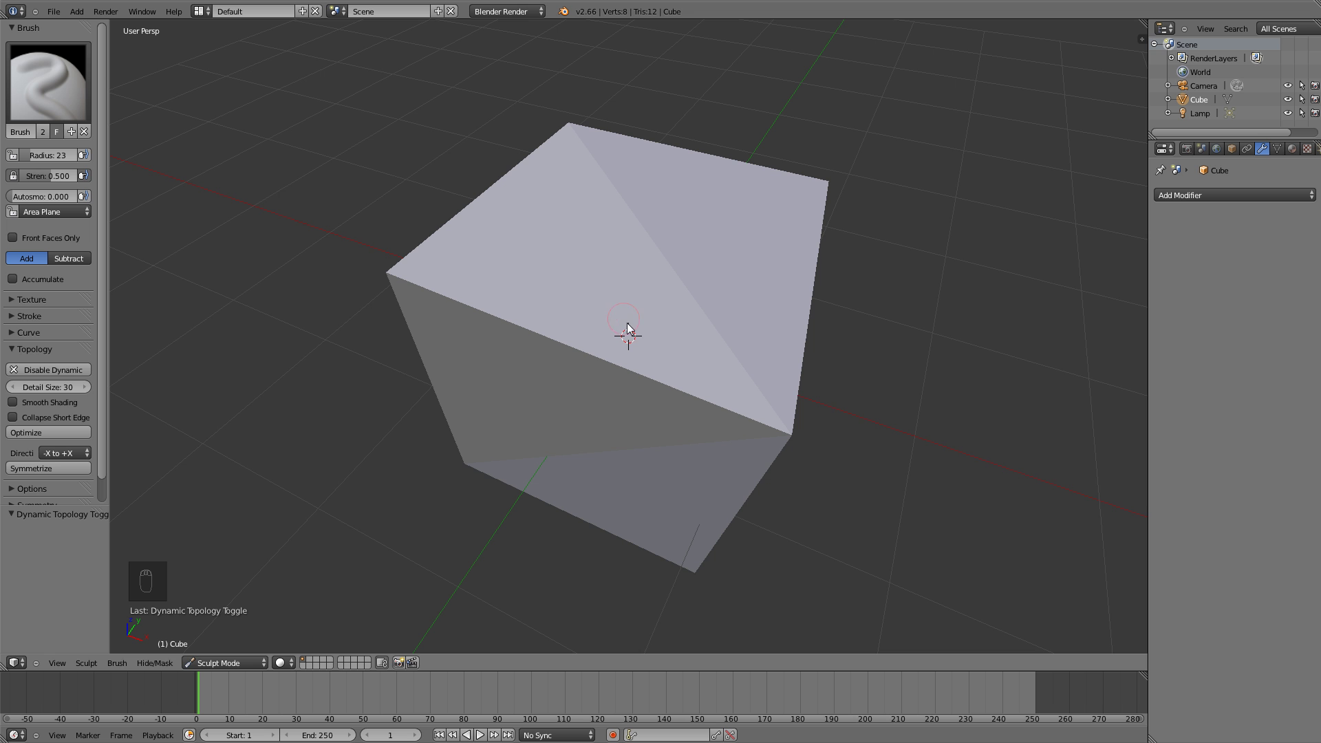
pyautogui.moveTo(626, 377); pyautogui.dragTo(689, 339, button='middle')
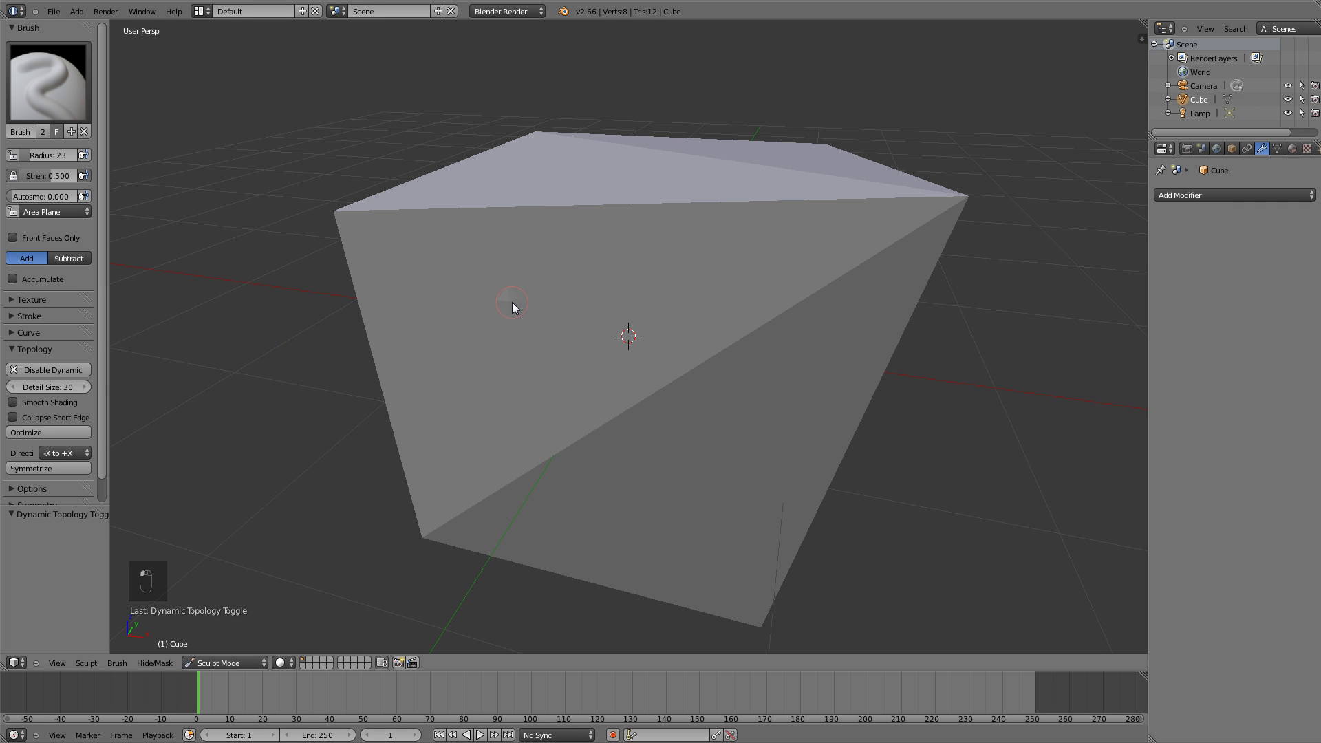
pyautogui.moveTo(678, 307)
pyautogui.mouseDown()
pyautogui.moveTo(629, 285)
pyautogui.moveTo(526, 287)
pyautogui.mouseUp()
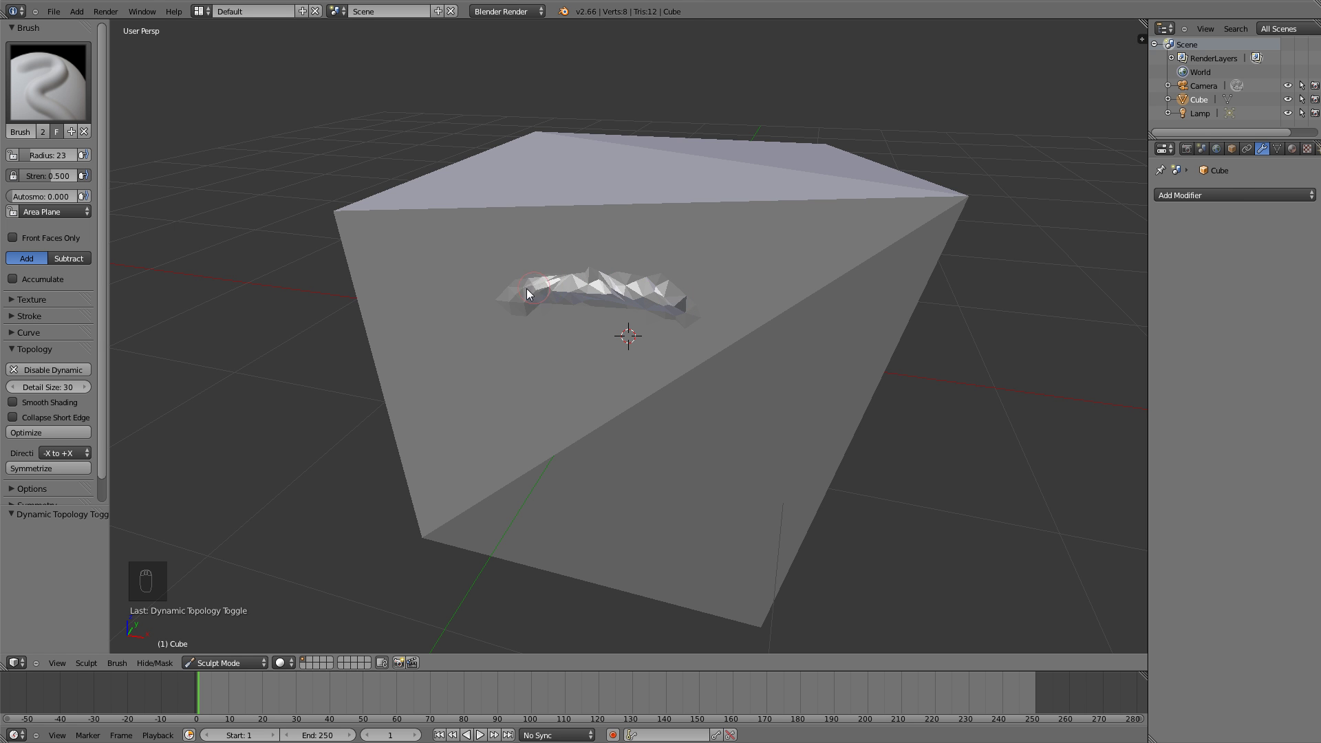
# Check the mesh around the stroke in wireframe and sculpt a finer curved stroke just below it from a closer view
pyautogui.press('z')
pyautogui.moveTo(703, 273); pyautogui.dragTo(655, 318, button='middle')
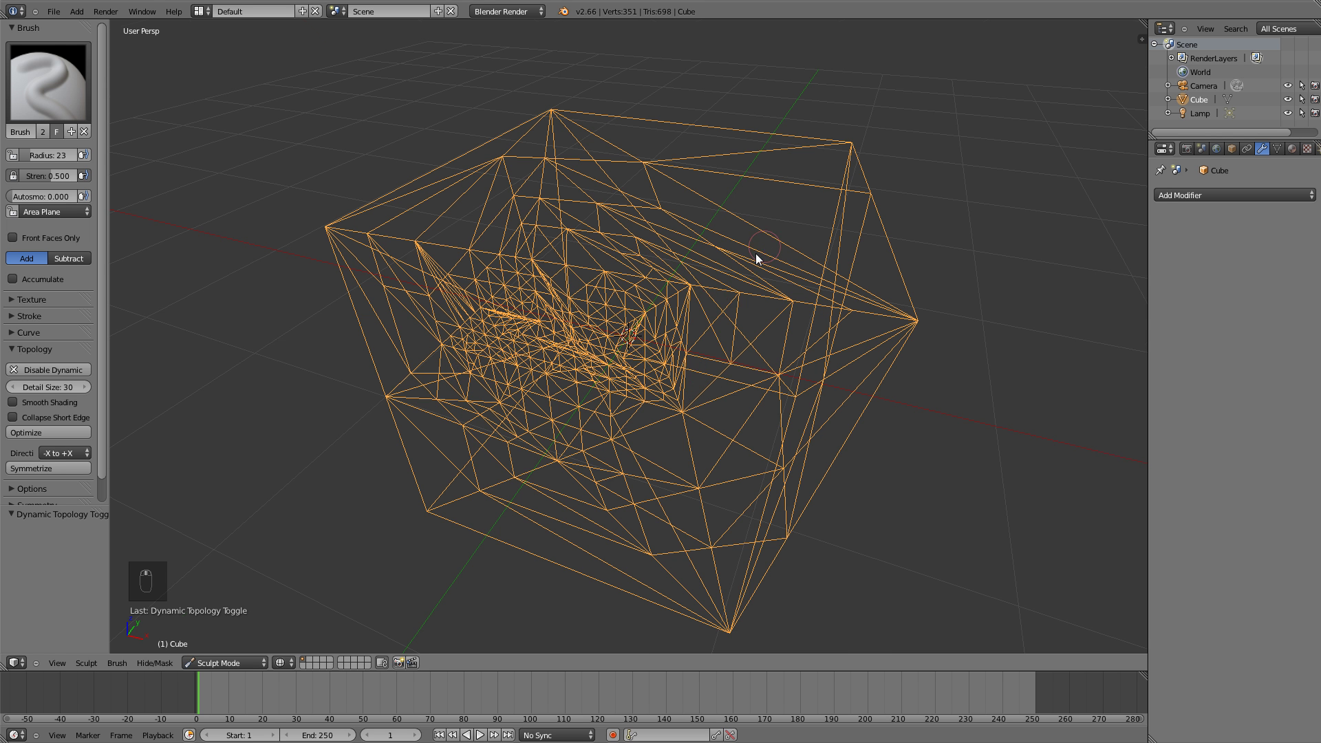
pyautogui.moveTo(757, 259); pyautogui.dragTo(691, 271, button='middle')
pyautogui.moveTo(590, 185)
pyautogui.mouseDown(button='middle')
pyautogui.moveTo(802, 372)
pyautogui.moveTo(702, 266)
pyautogui.moveTo(730, 315)
pyautogui.mouseUp(button='middle')
pyautogui.press('z')
pyautogui.scroll(4, 715, 383)
pyautogui.moveTo(753, 175)
pyautogui.mouseDown()
pyautogui.moveTo(719, 176)
pyautogui.moveTo(554, 271)
pyautogui.moveTo(530, 310)
pyautogui.mouseUp()
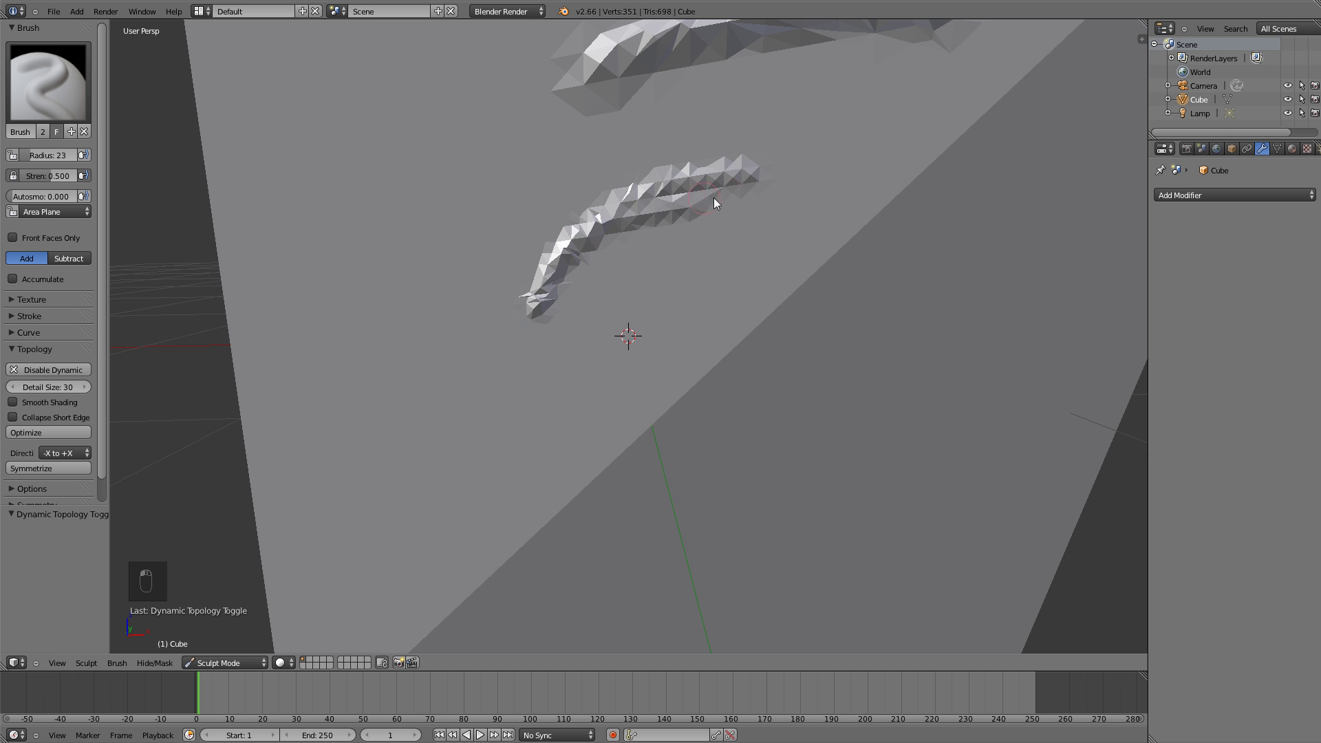
# Compare the mesh density of the two strokes from several angles and distances, in both wireframe and solid shading
pyautogui.scroll(-4, 764, 207)
pyautogui.press('z')
pyautogui.moveTo(598, 221)
pyautogui.mouseDown(button='middle')
pyautogui.moveTo(664, 279)
pyautogui.moveTo(802, 331)
pyautogui.moveTo(676, 308)
pyautogui.mouseUp(button='middle')
pyautogui.moveTo(790, 316); pyautogui.dragTo(710, 326, button='middle')
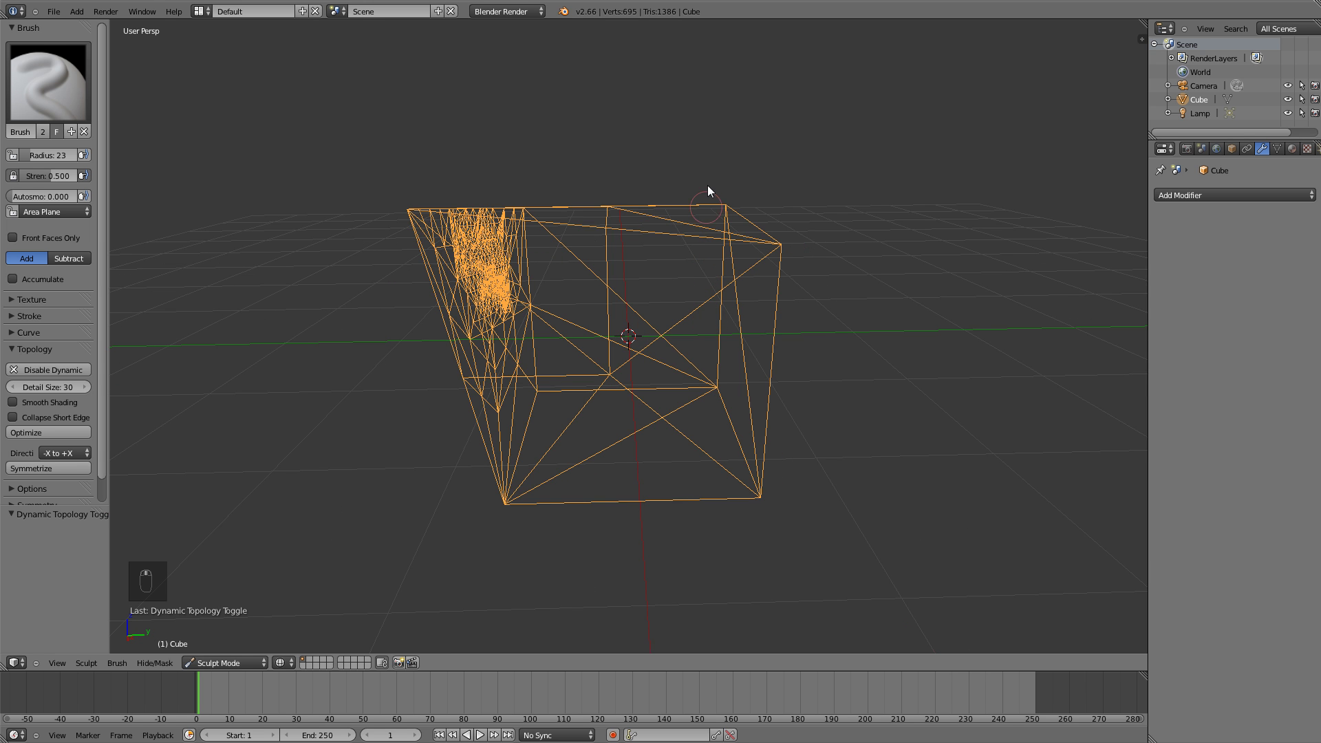
pyautogui.moveTo(598, 274)
pyautogui.mouseDown(button='middle')
pyautogui.moveTo(716, 328)
pyautogui.moveTo(728, 316)
pyautogui.mouseUp(button='middle')
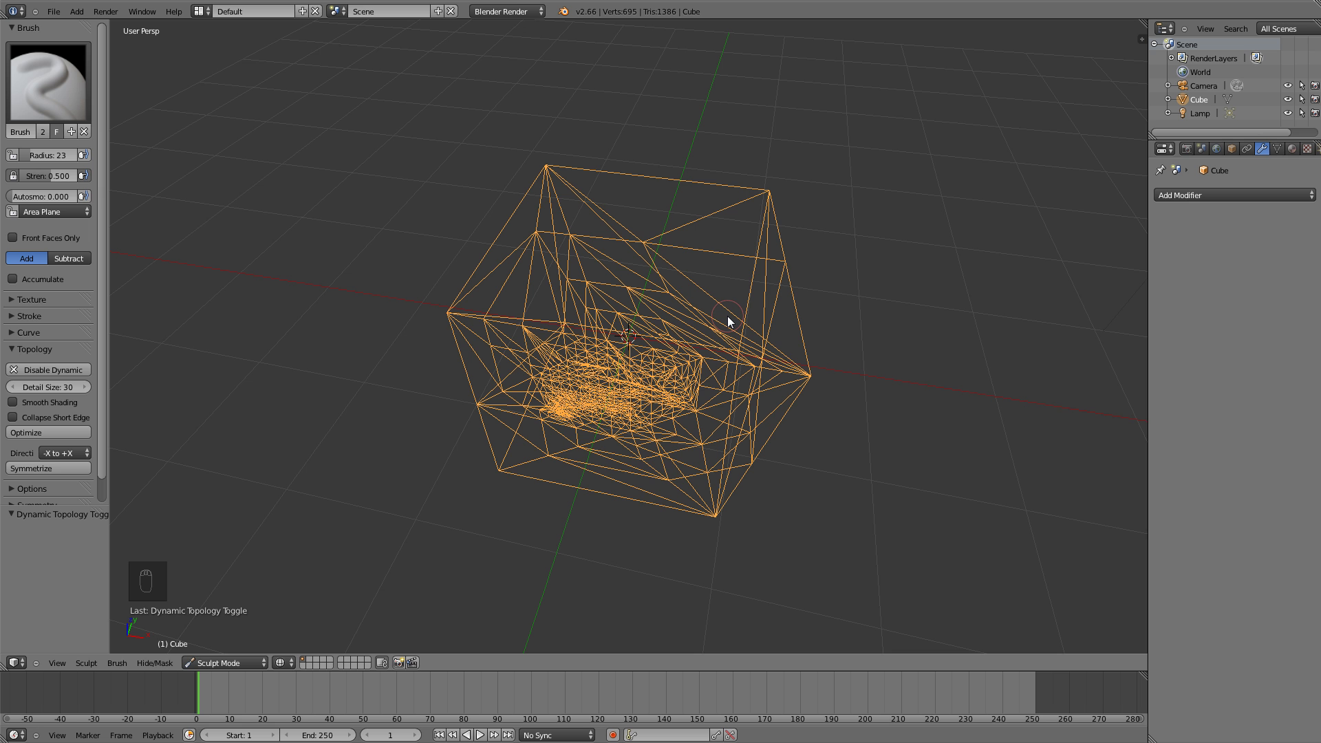
pyautogui.press('z')
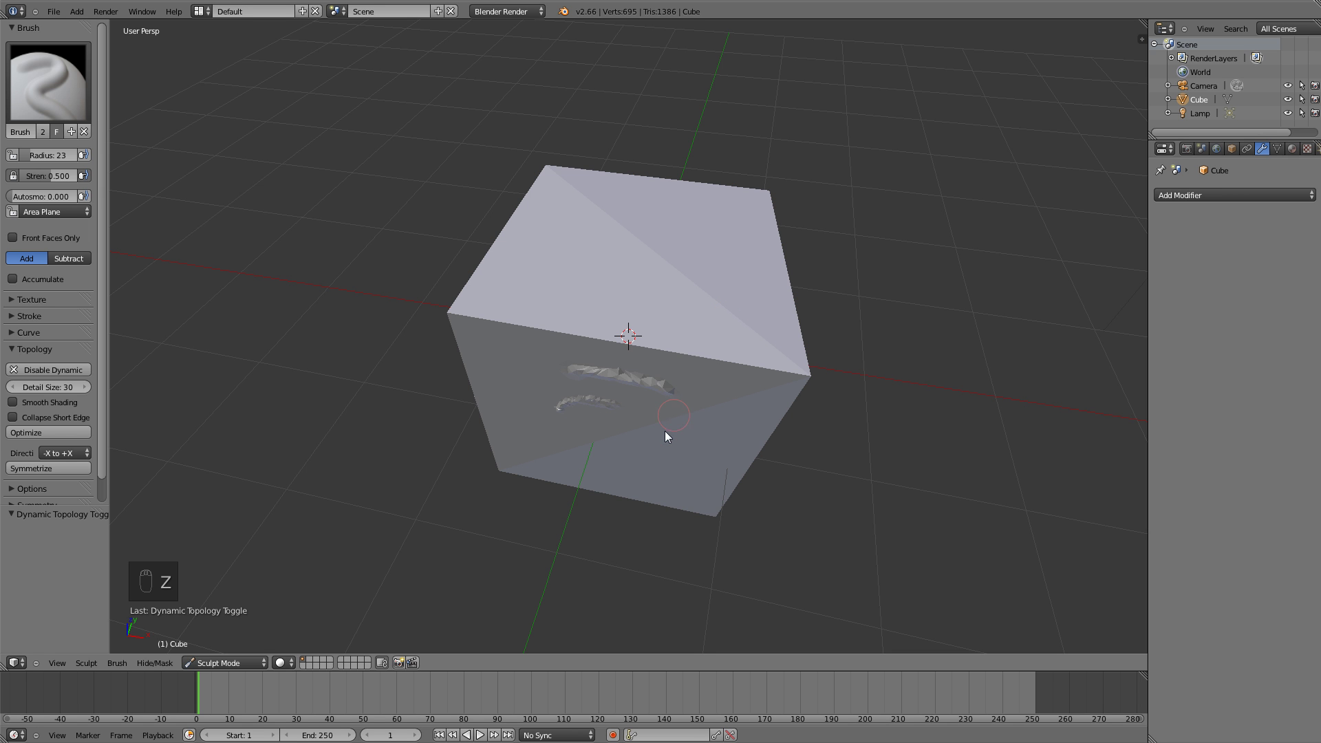
pyautogui.moveTo(662, 436); pyautogui.dragTo(675, 397, button='middle')
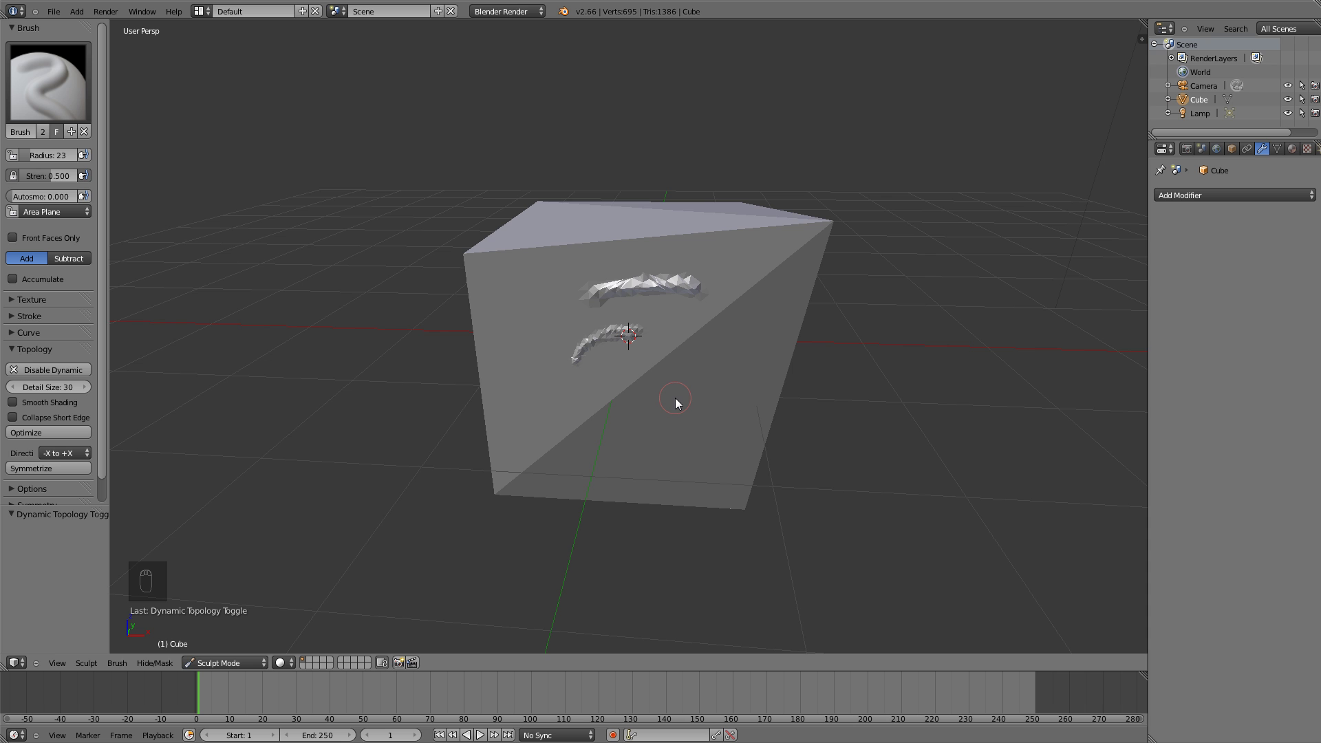
pyautogui.moveTo(763, 306); pyautogui.dragTo(757, 296, button='middle')
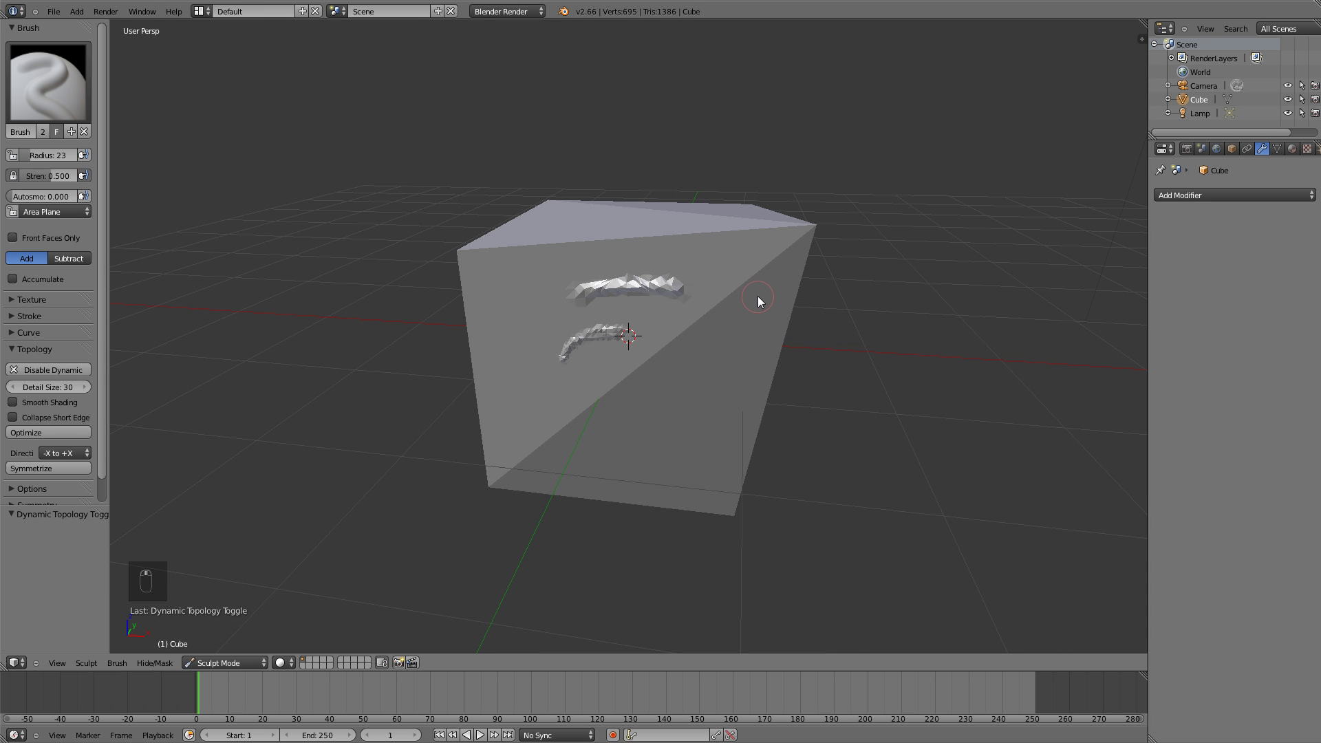
pyautogui.scroll(3, 758, 296)
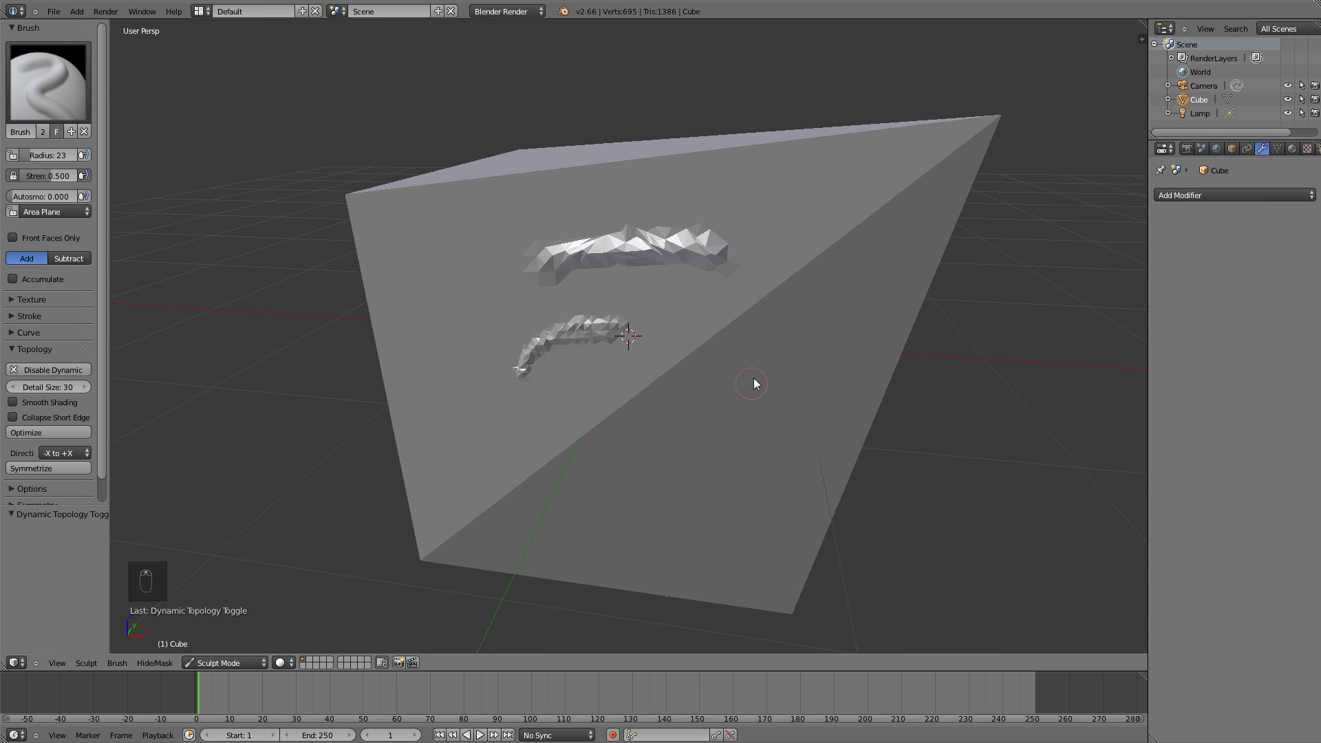
pyautogui.moveTo(731, 324); pyautogui.dragTo(674, 344, button='middle')
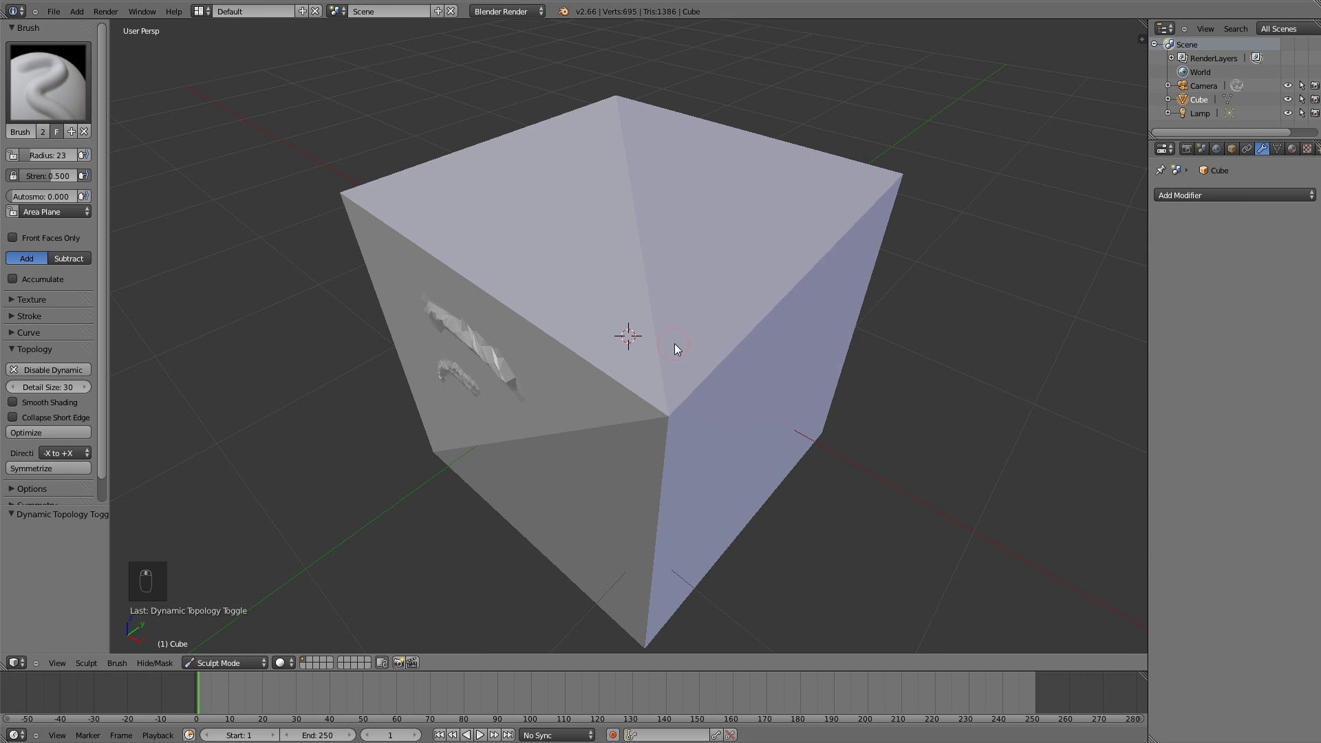
pyautogui.scroll(-3, 675, 342)
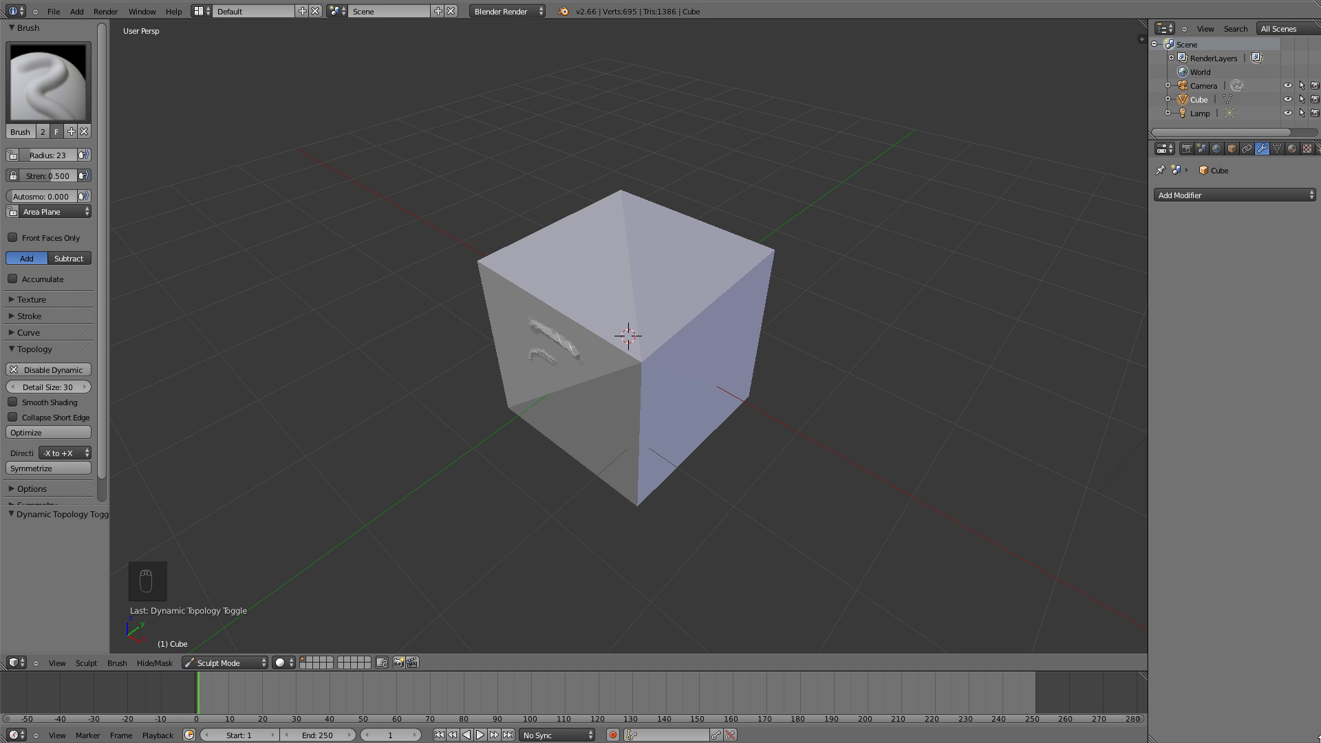
# Enlarge the brush radius to 142, and resize the brush interactively to a radius of 50
pyautogui.click(56, 85)
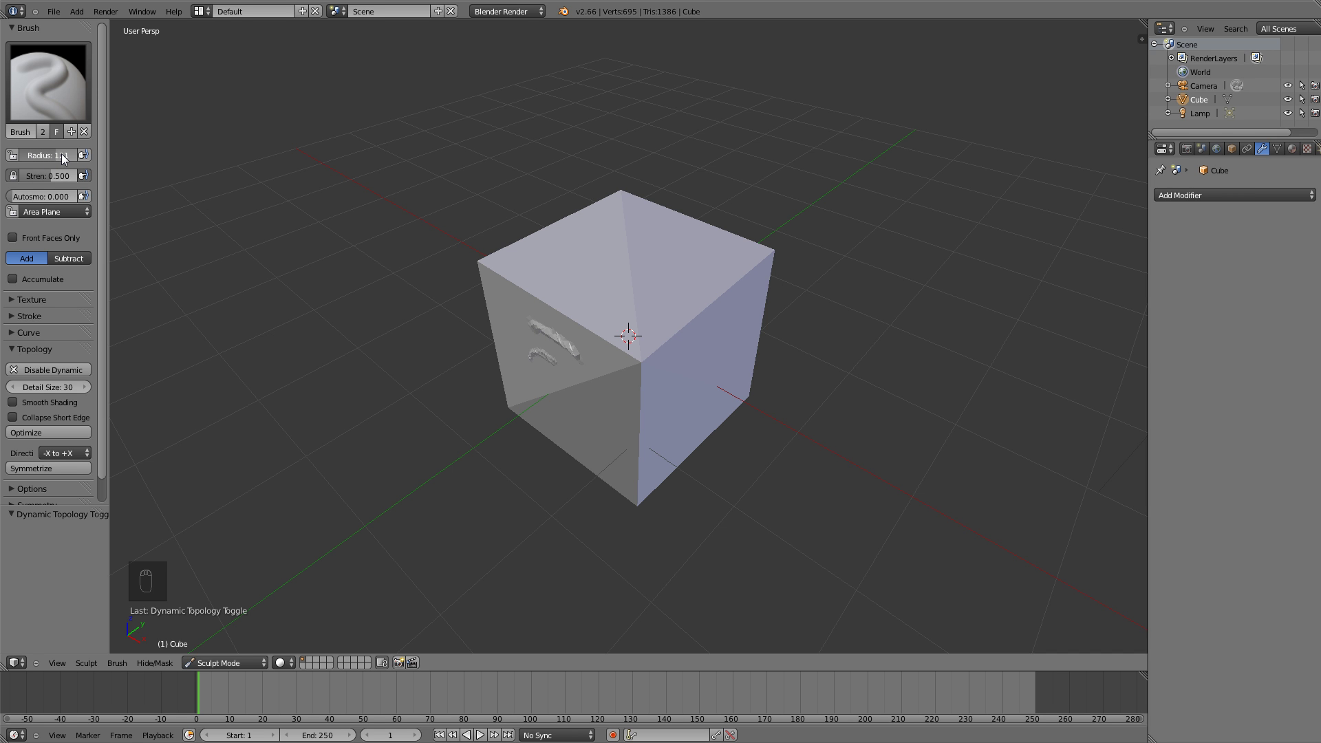
pyautogui.moveTo(65, 155); pyautogui.dragTo(68, 155)
pyautogui.moveTo(632, 234); pyautogui.dragTo(626, 232, button='middle')
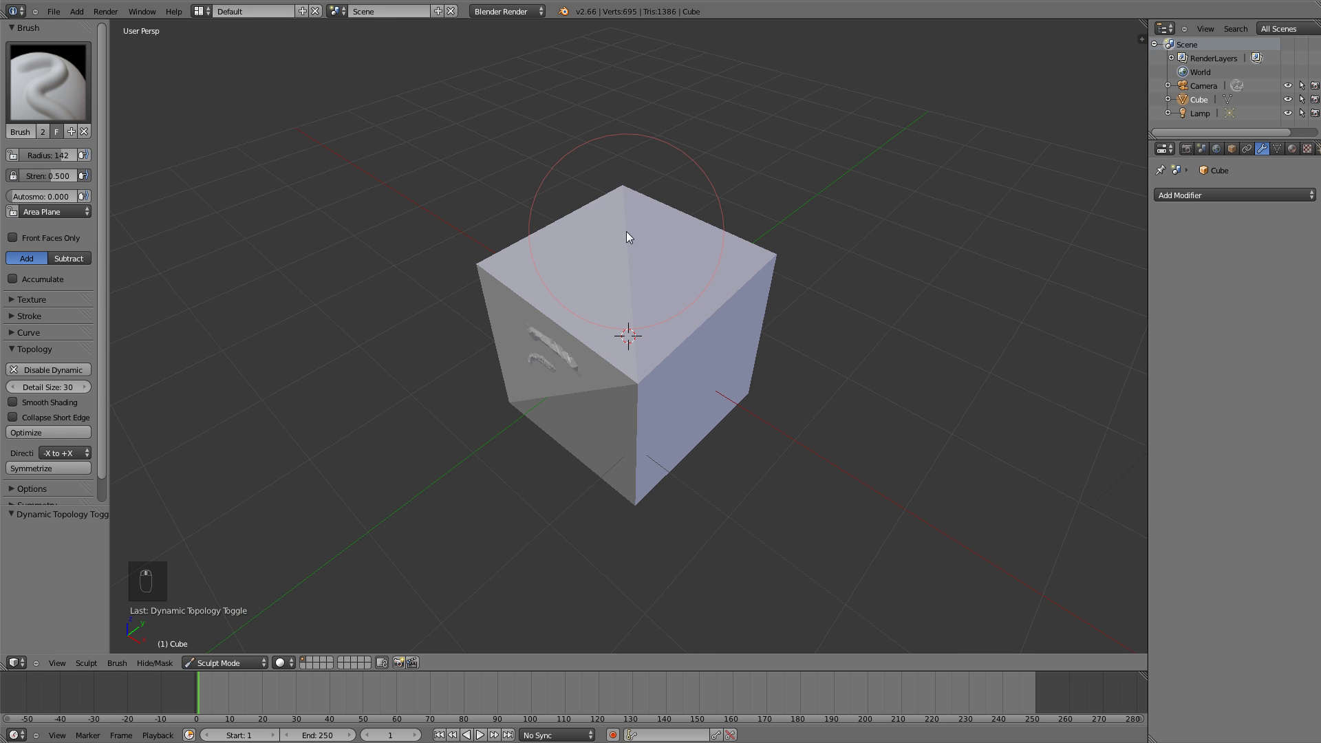
pyautogui.press('f')
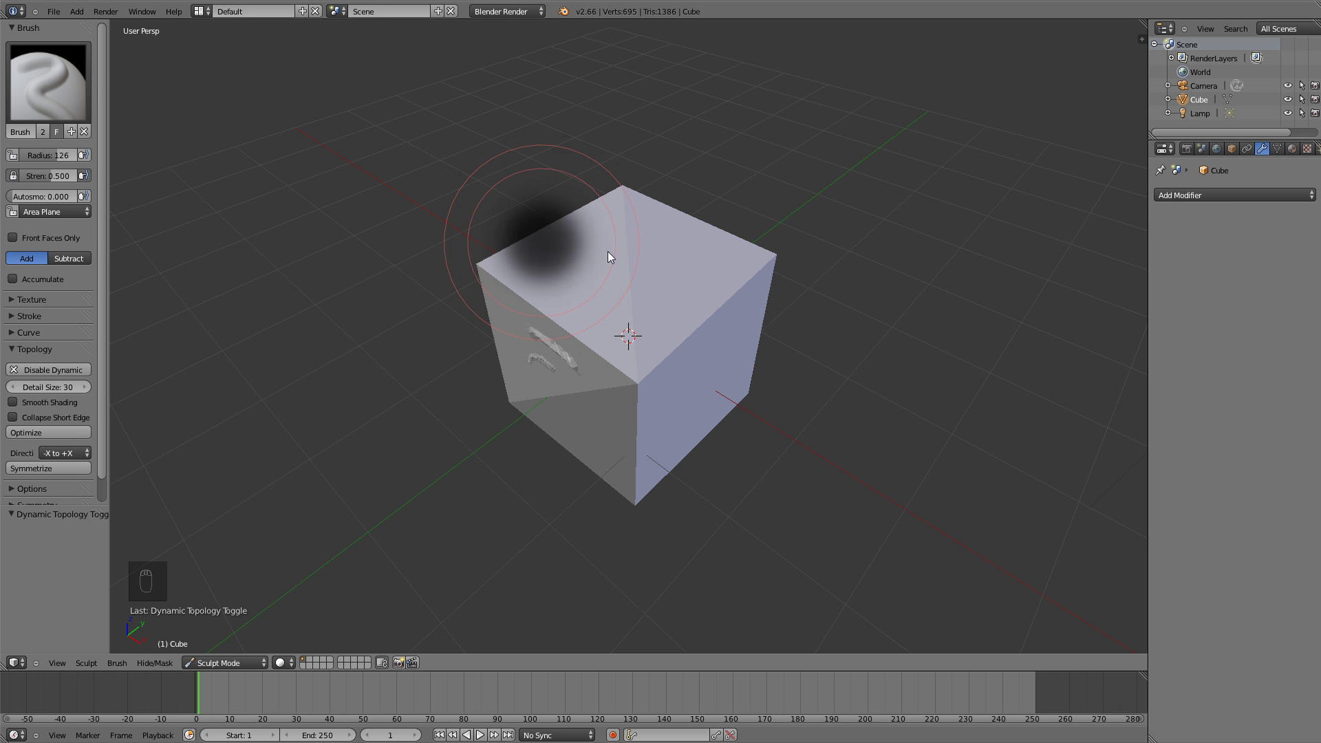
pyautogui.click(575, 250)
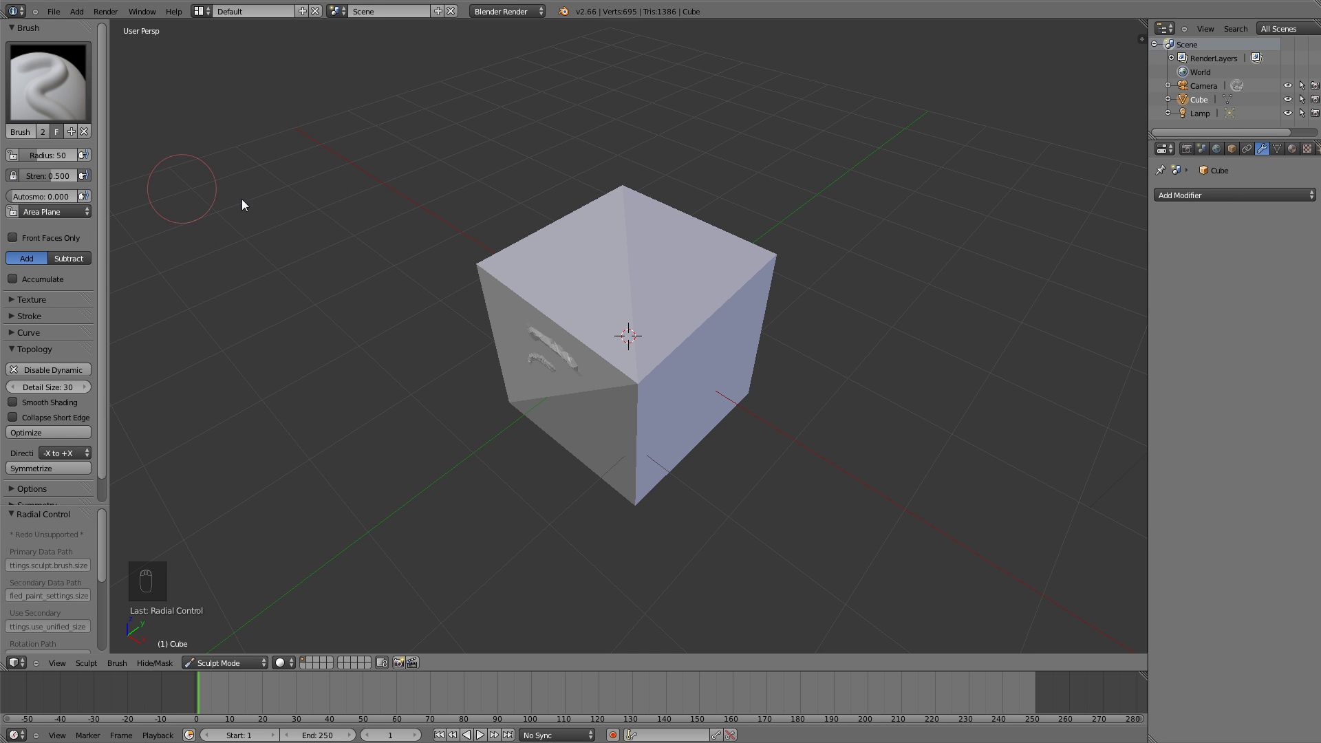
# Compare the brush circle's size with the cube at near and far zoom levels
pyautogui.moveTo(535, 230); pyautogui.dragTo(556, 242, button='middle')
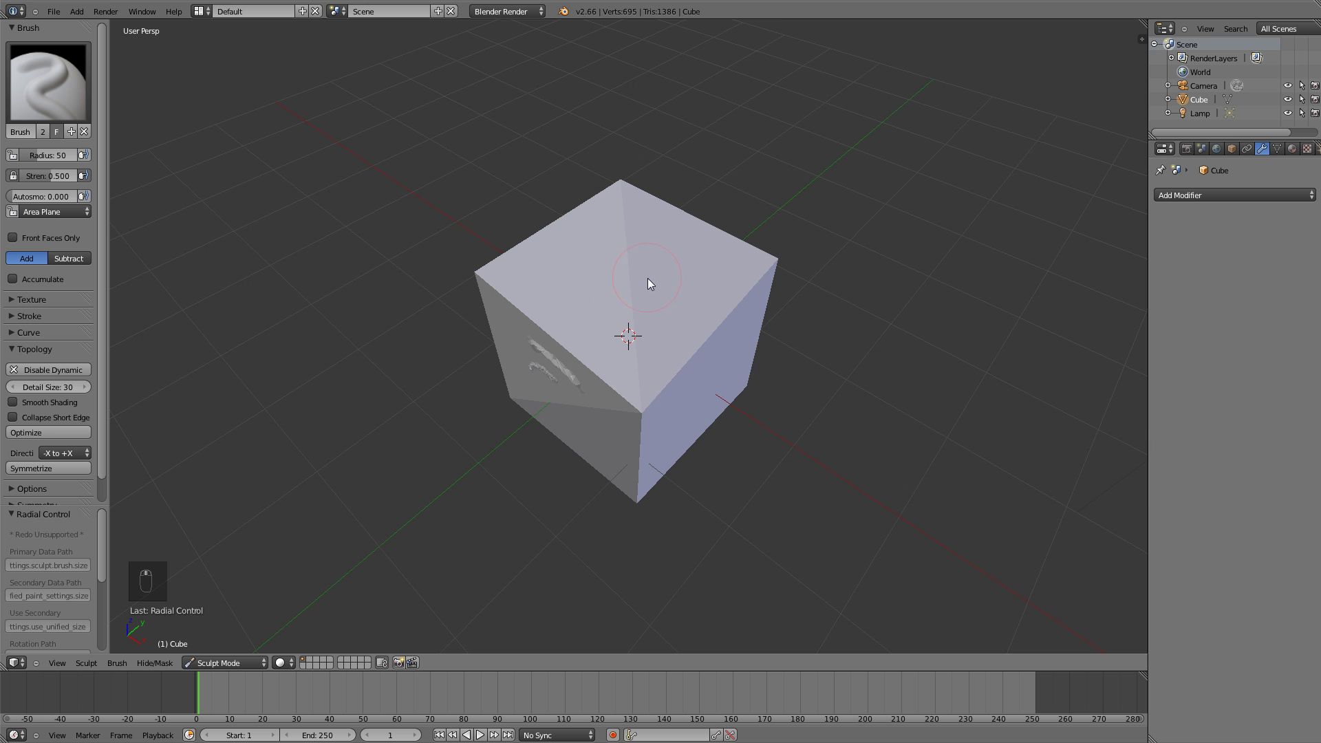
pyautogui.scroll(2, 650, 282)
pyautogui.scroll(2, 637, 304)
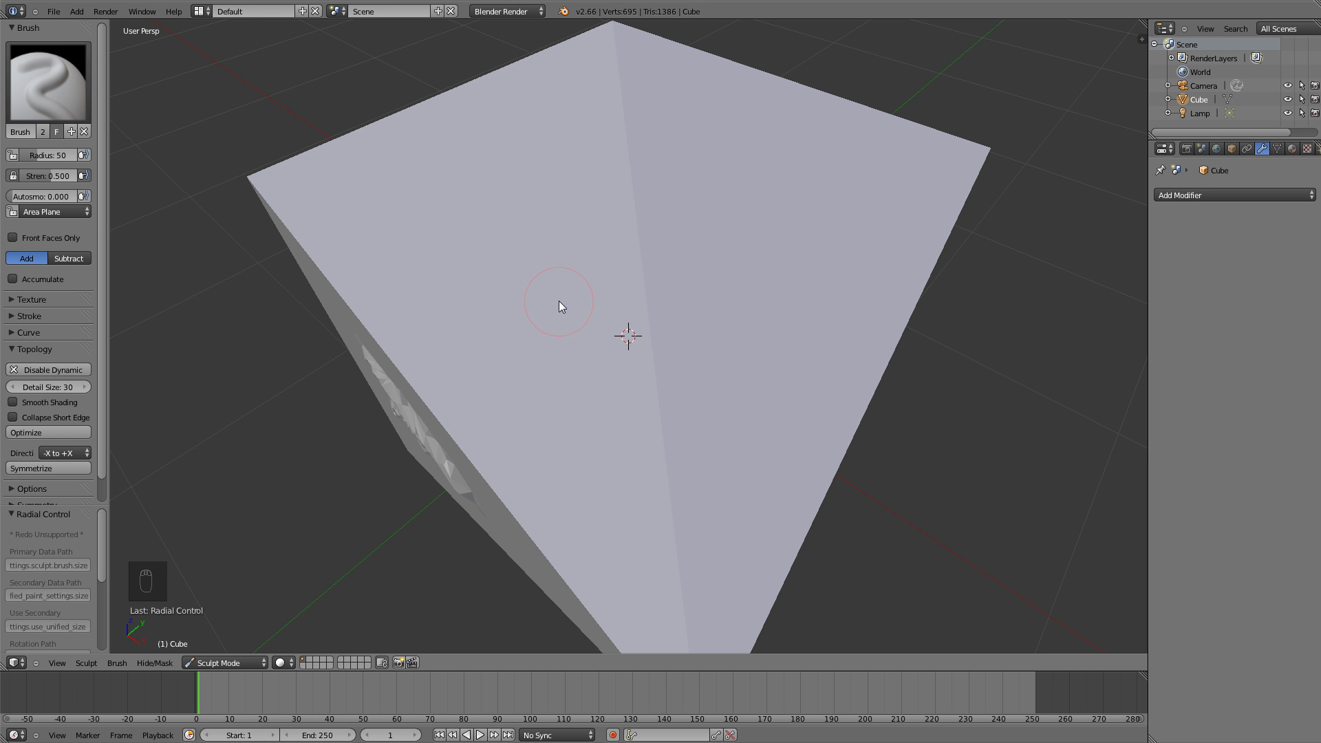
pyautogui.scroll(-12, 582, 287)
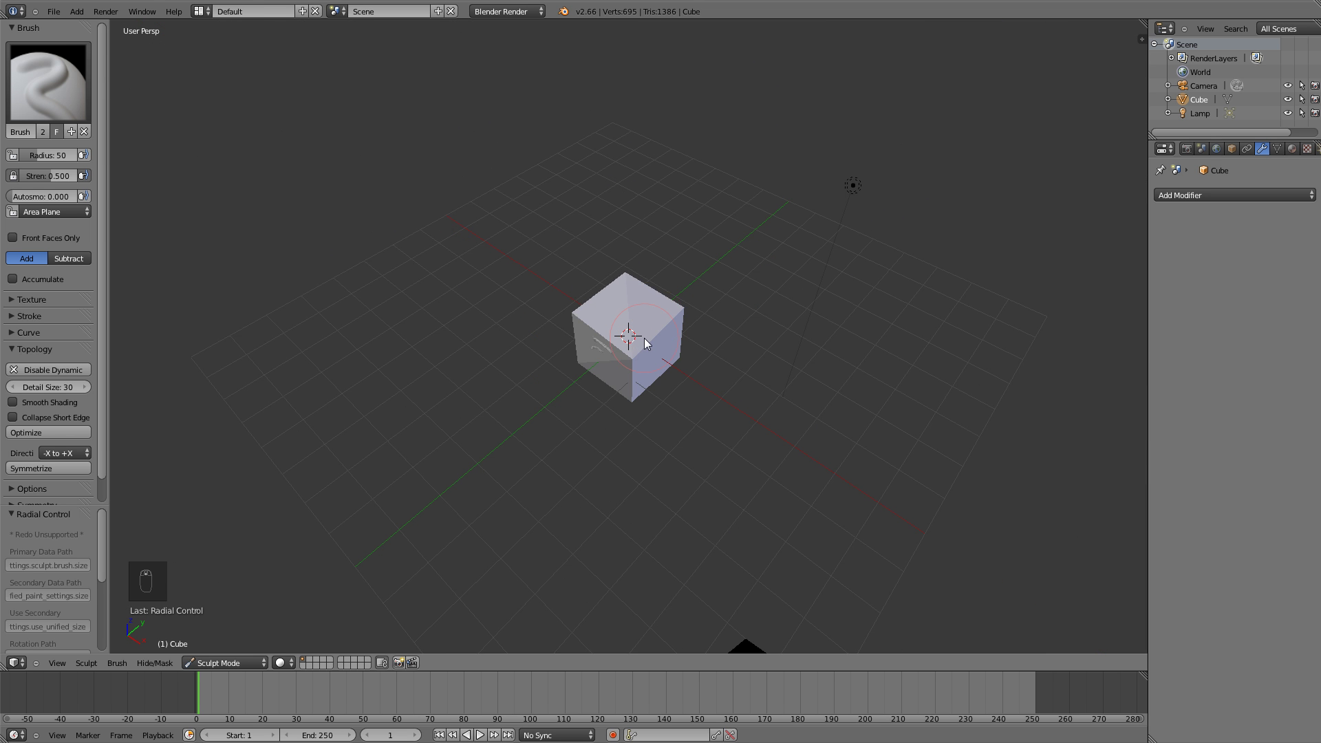
pyautogui.scroll(-3, 641, 342)
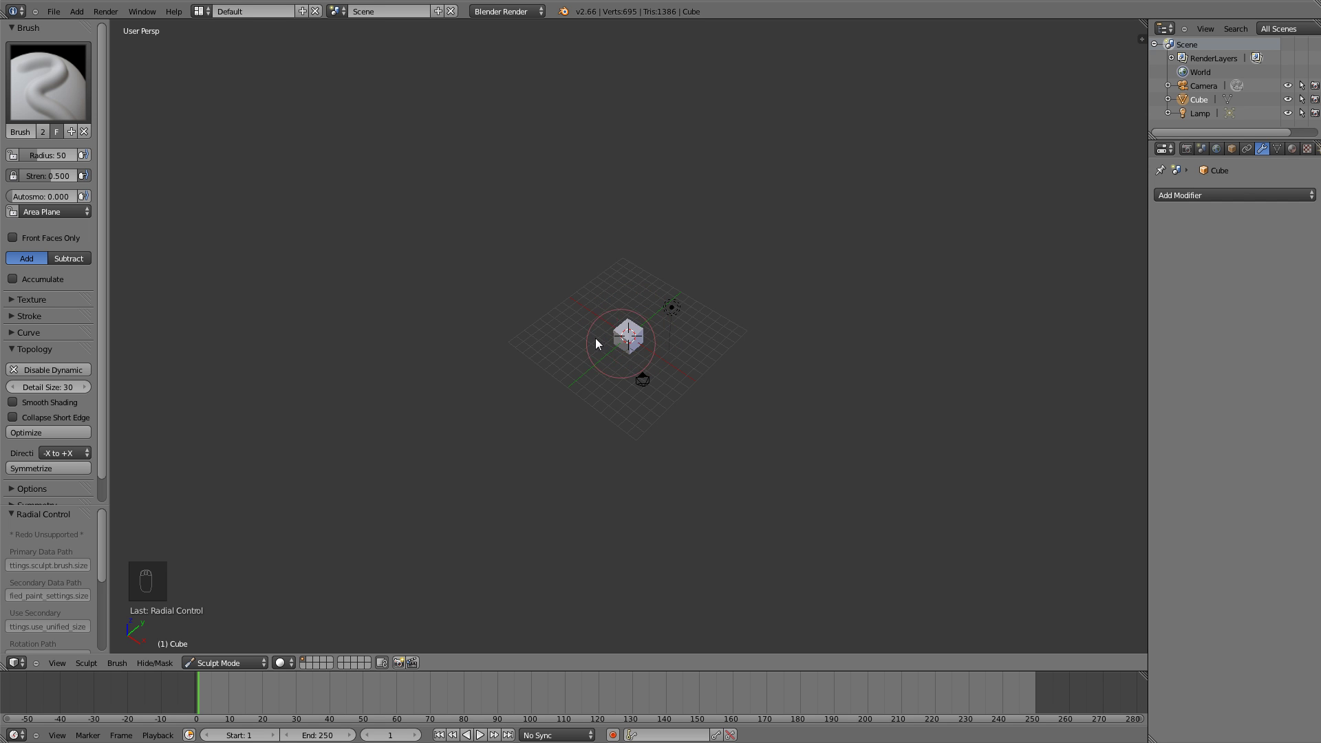
pyautogui.scroll(4, 643, 326)
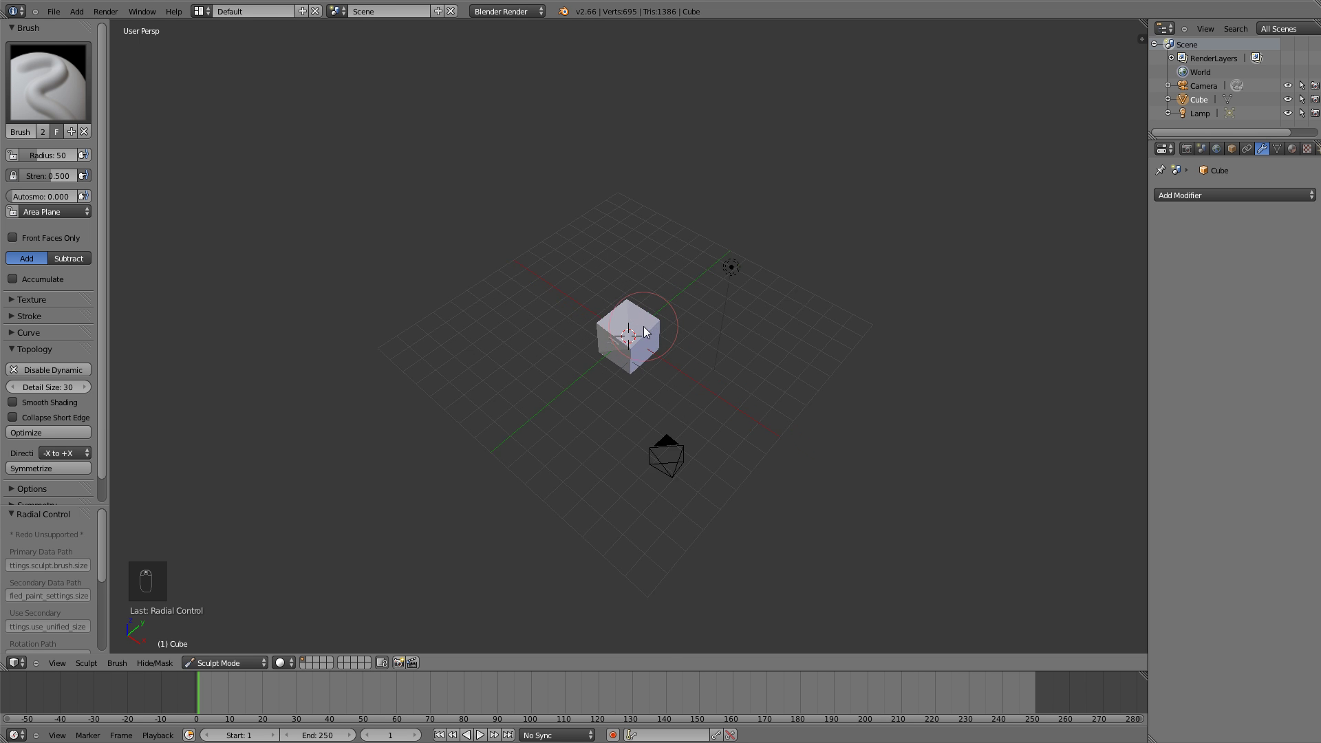
pyautogui.scroll(10, 643, 326)
# Try locking the brush radius to scene units, compare its size with the cube at different zoom levels, and unlock it again
pyautogui.click(12, 157)
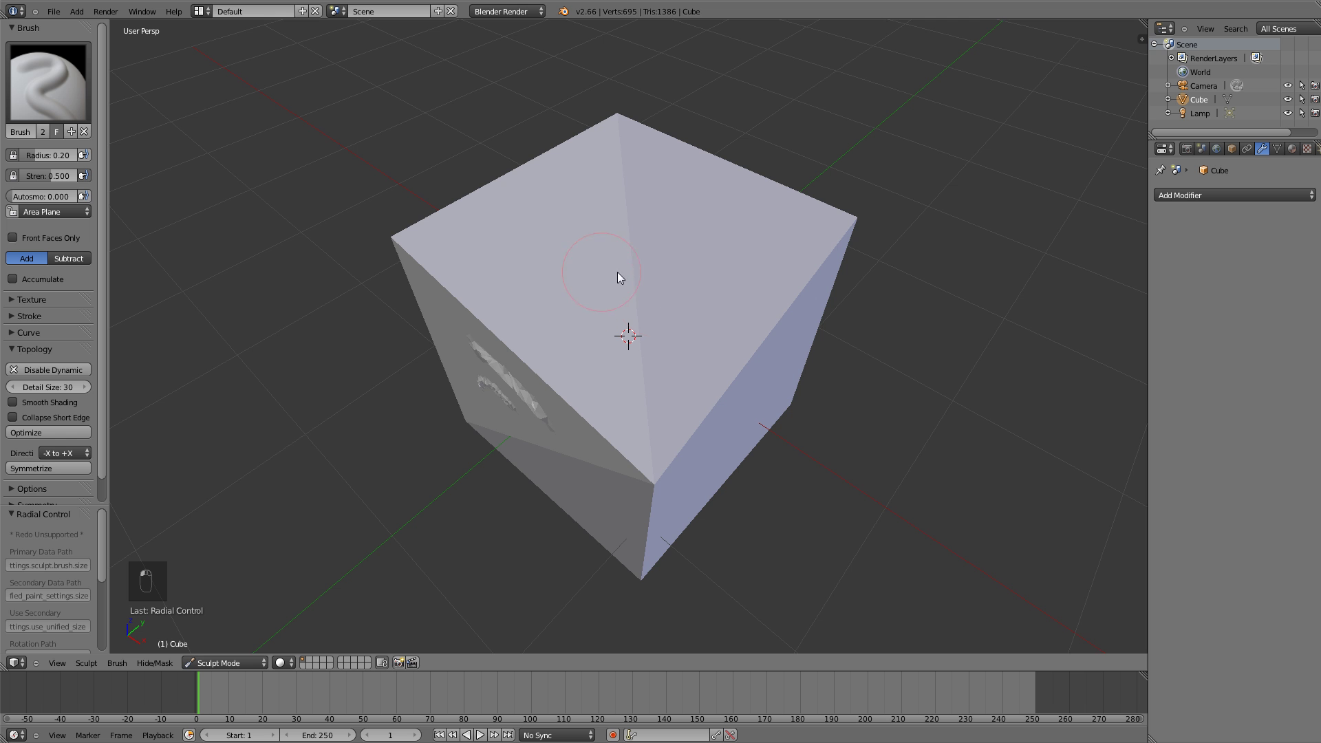
pyautogui.scroll(-7, 623, 328)
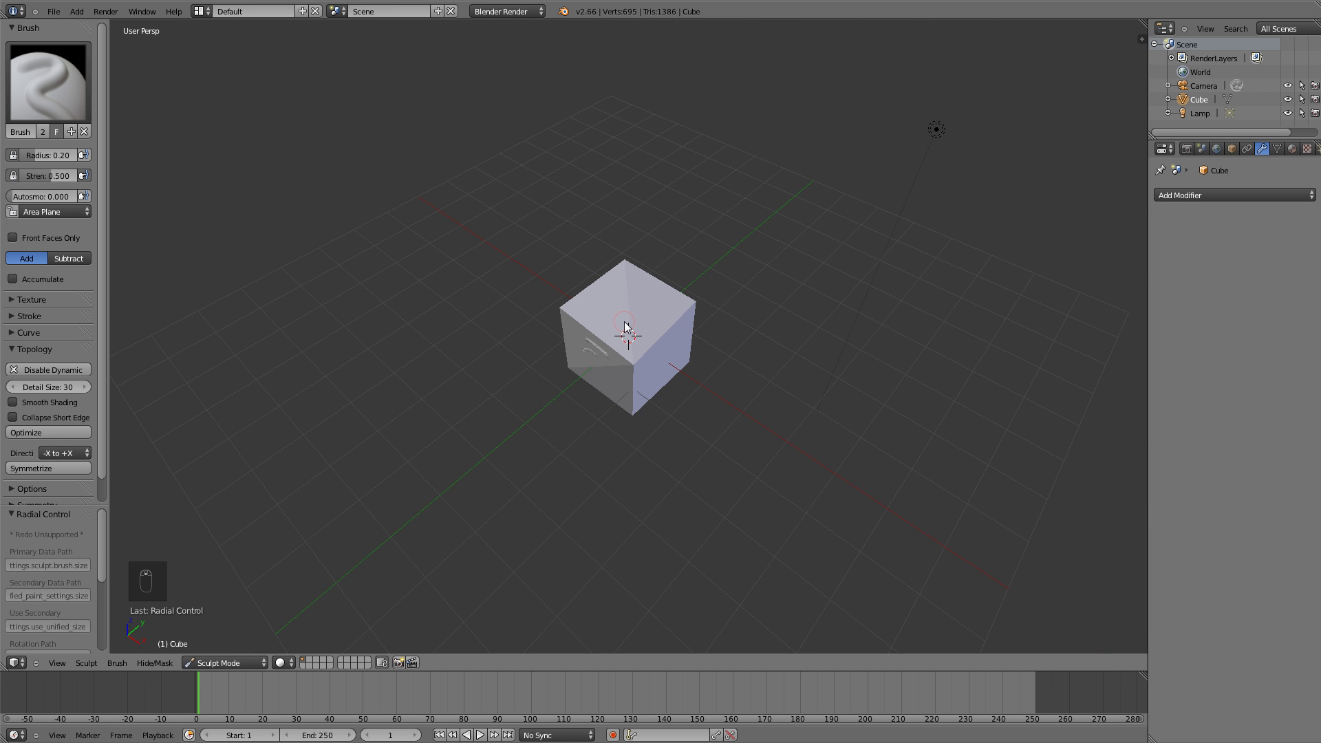
pyautogui.scroll(-5, 624, 322)
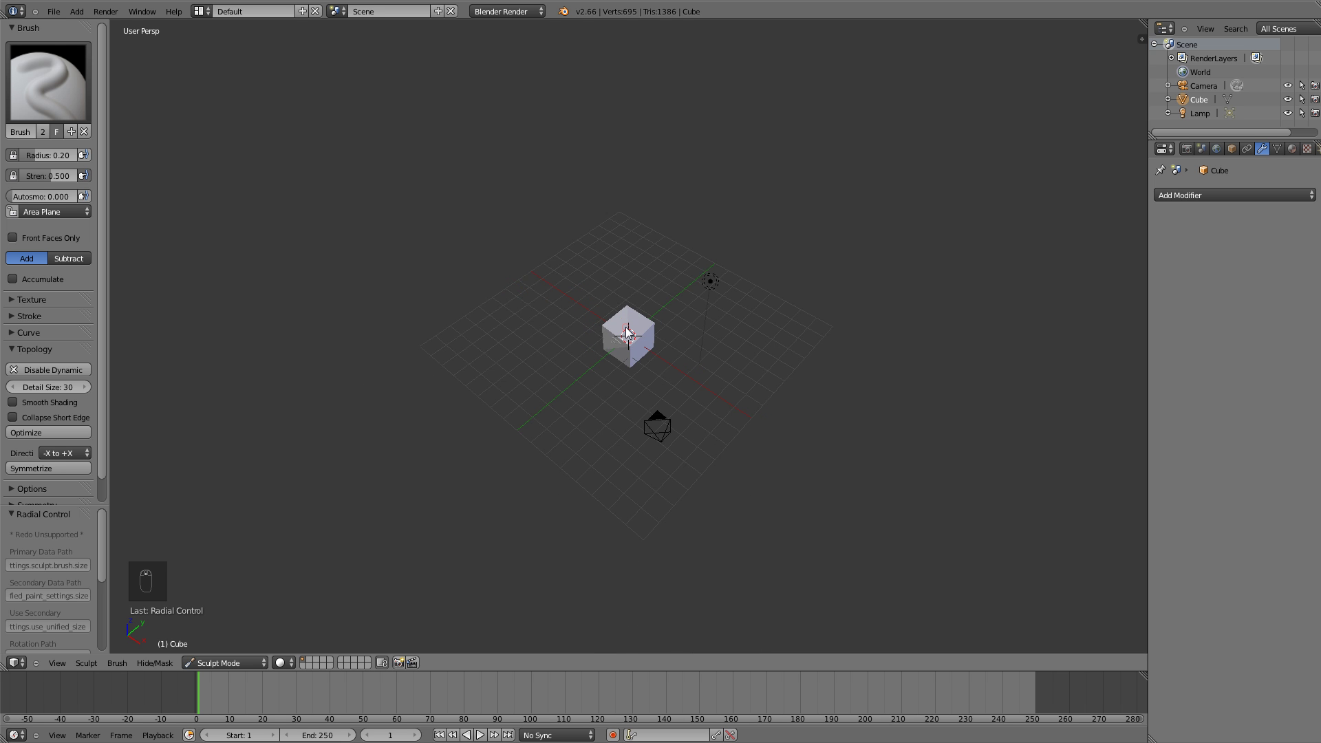
pyautogui.scroll(-2, 627, 333)
pyautogui.scroll(-1, 628, 335)
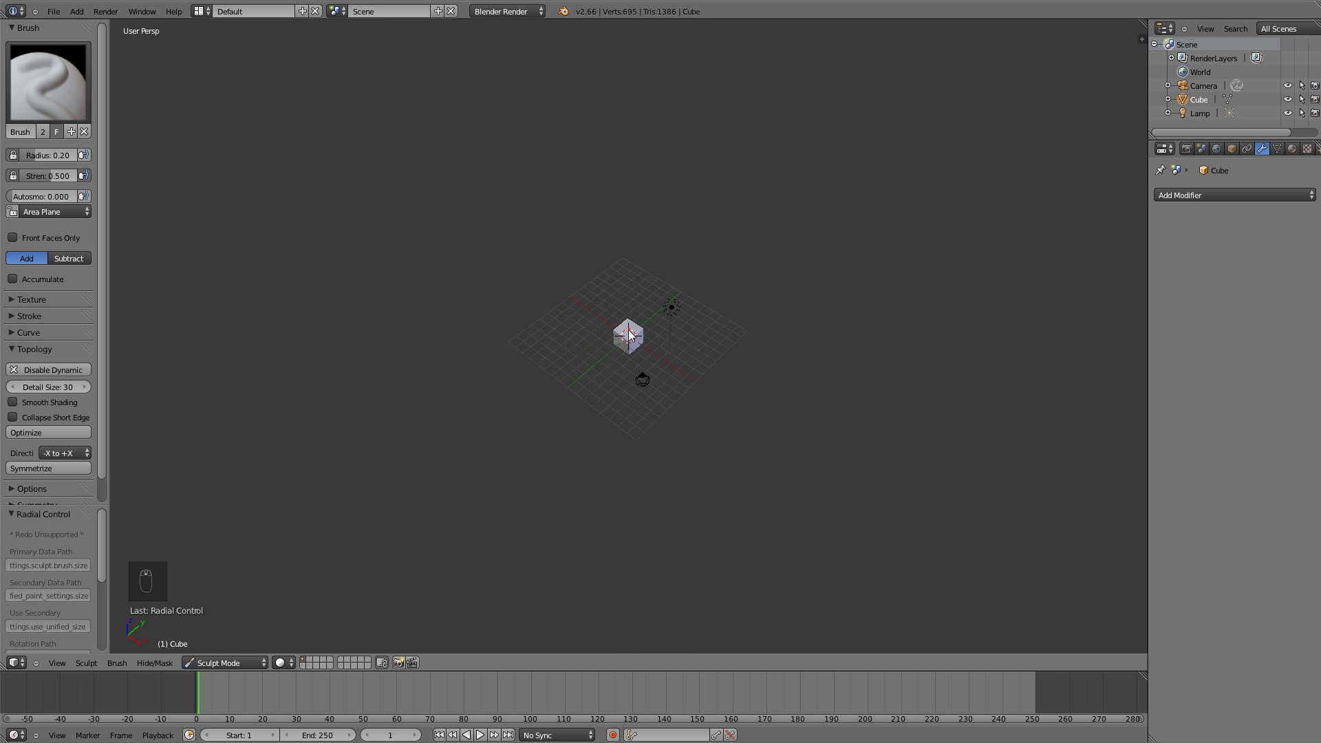
pyautogui.scroll(3, 628, 335)
pyautogui.scroll(3, 629, 329)
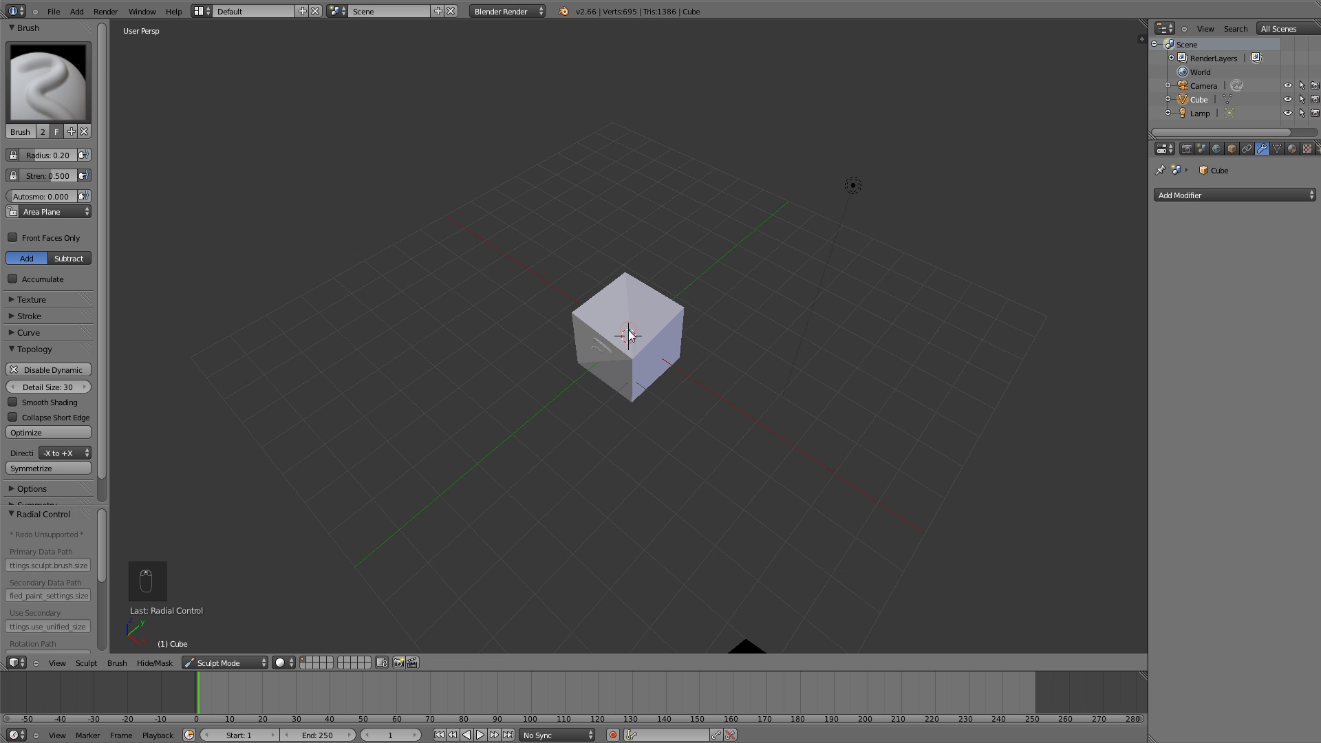
pyautogui.scroll(4, 628, 329)
pyautogui.scroll(3, 645, 321)
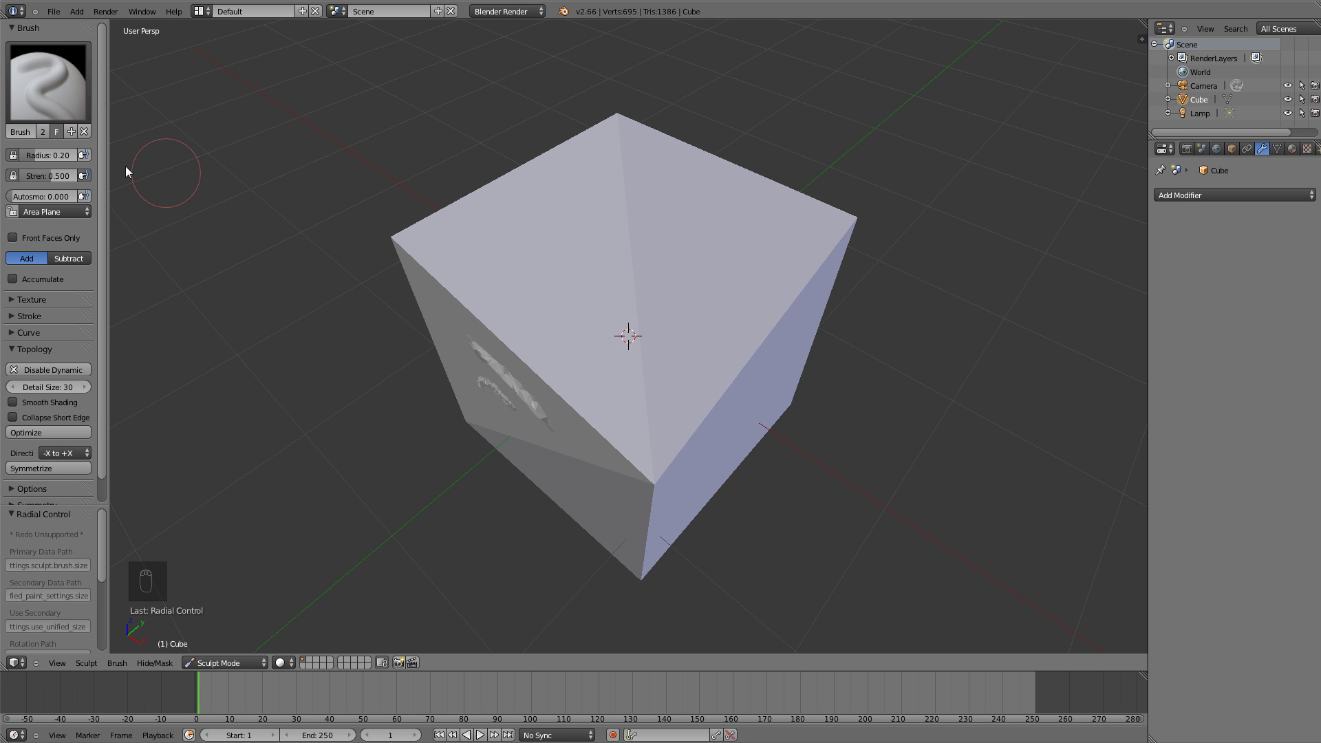
pyautogui.click(13, 155)
# Sculpt a long diagonal stroke across the cube's top face at strength 0.500, and undo the stroke
pyautogui.moveTo(800, 233); pyautogui.dragTo(796, 256, button='middle')
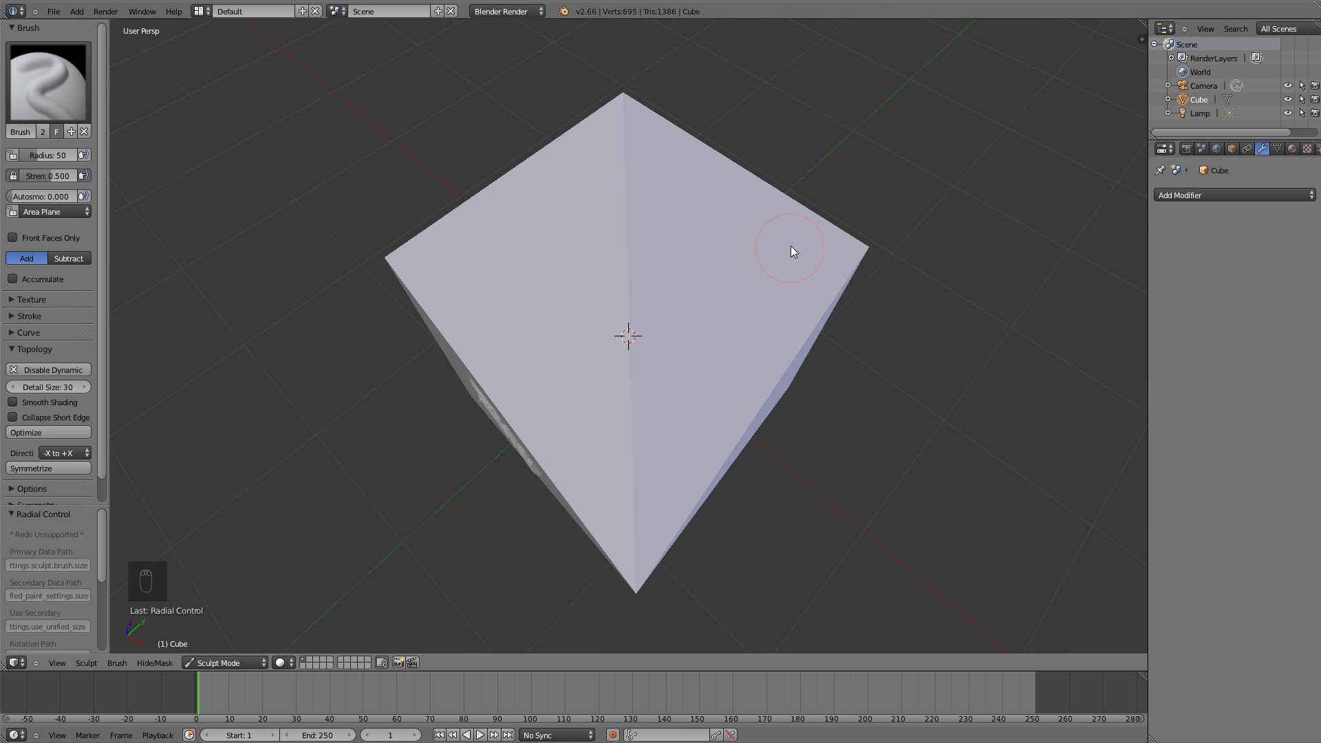
pyautogui.moveTo(789, 246); pyautogui.dragTo(603, 468)
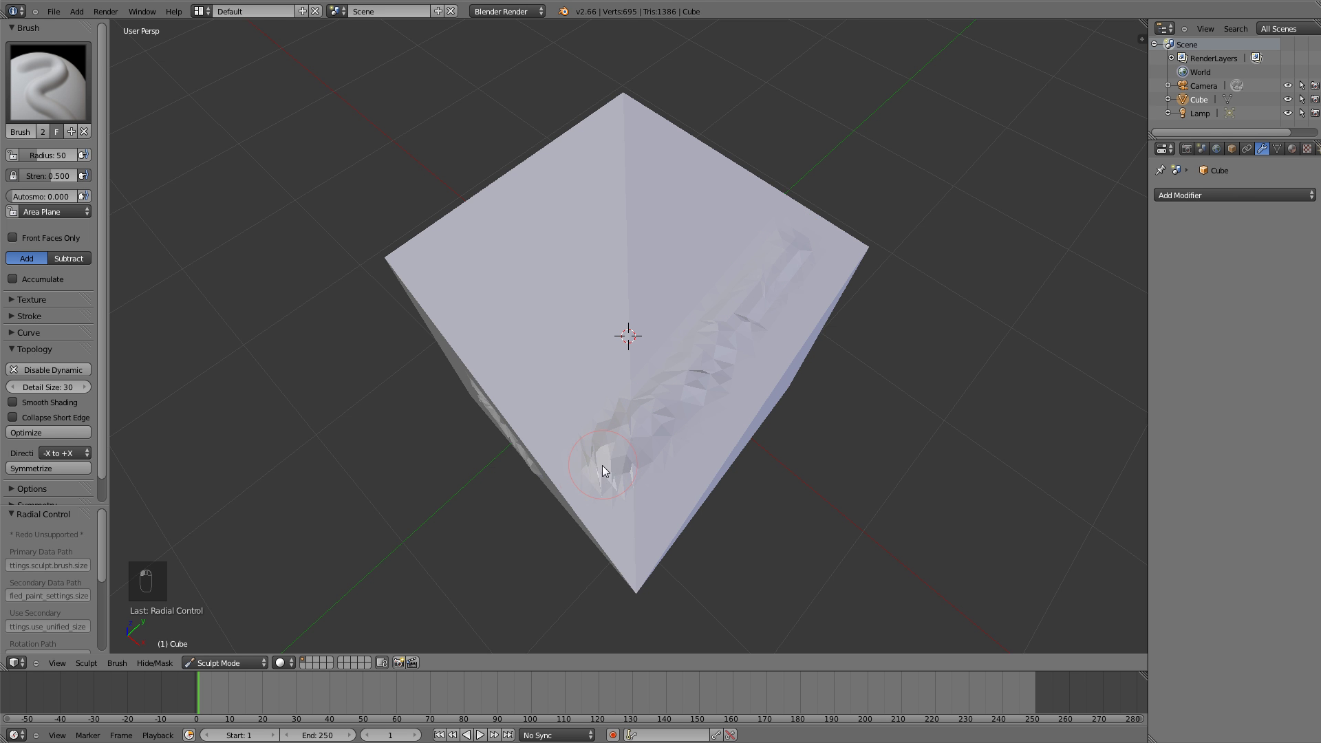
pyautogui.moveTo(758, 410)
pyautogui.mouseDown(button='middle')
pyautogui.moveTo(783, 369)
pyautogui.moveTo(751, 398)
pyautogui.mouseUp(button='middle')
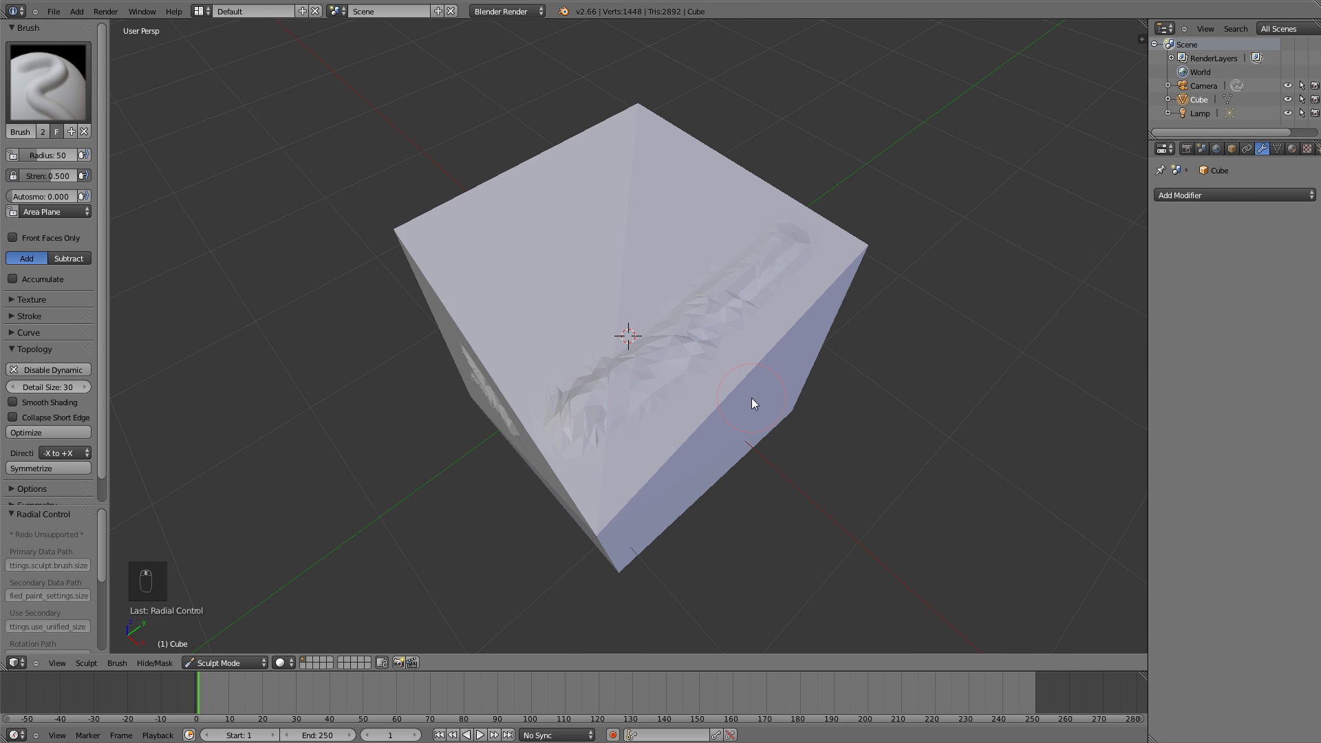
pyautogui.hotkey('ctrl', 'z')
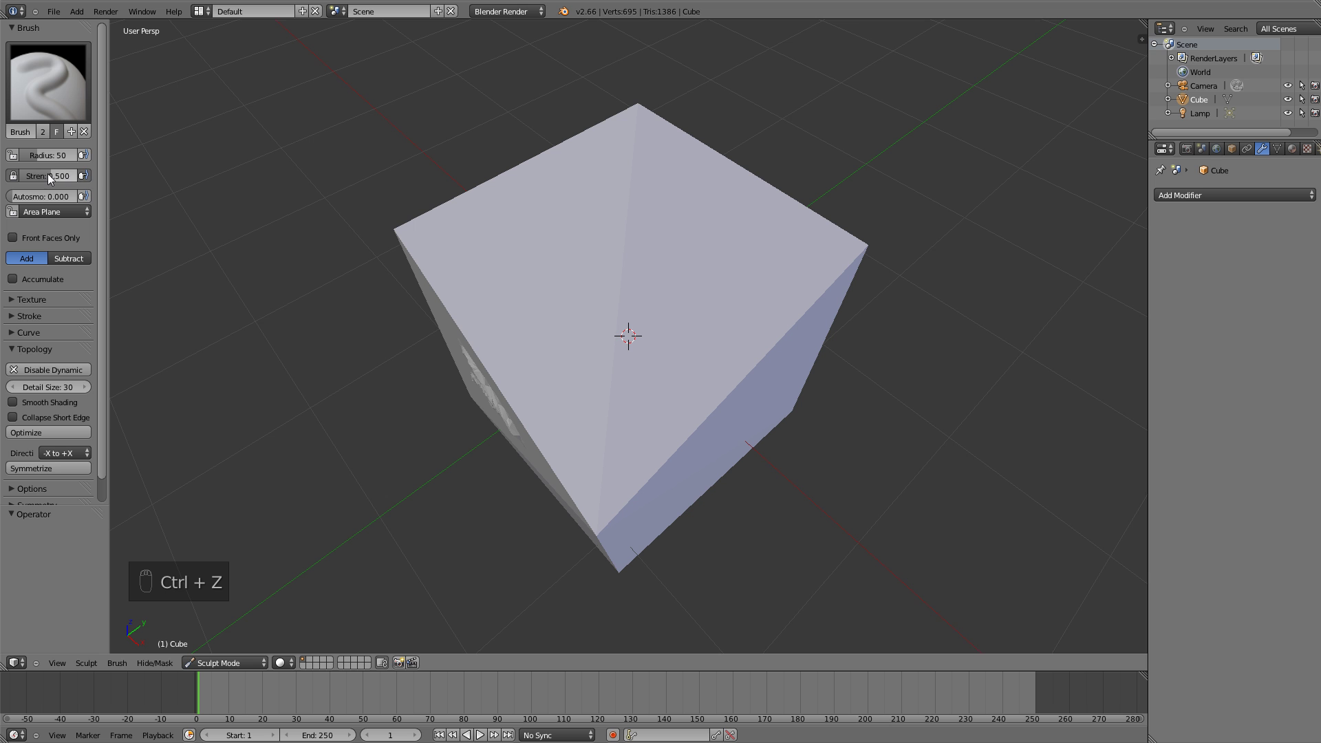
# Set the brush strength to 0.2 and resize the brush to a radius of 100
pyautogui.write('.2')
pyautogui.press('Return')
pyautogui.scroll(-2, 853, 323)
pyautogui.moveTo(699, 292); pyautogui.dragTo(707, 317, button='middle')
pyautogui.press('f')
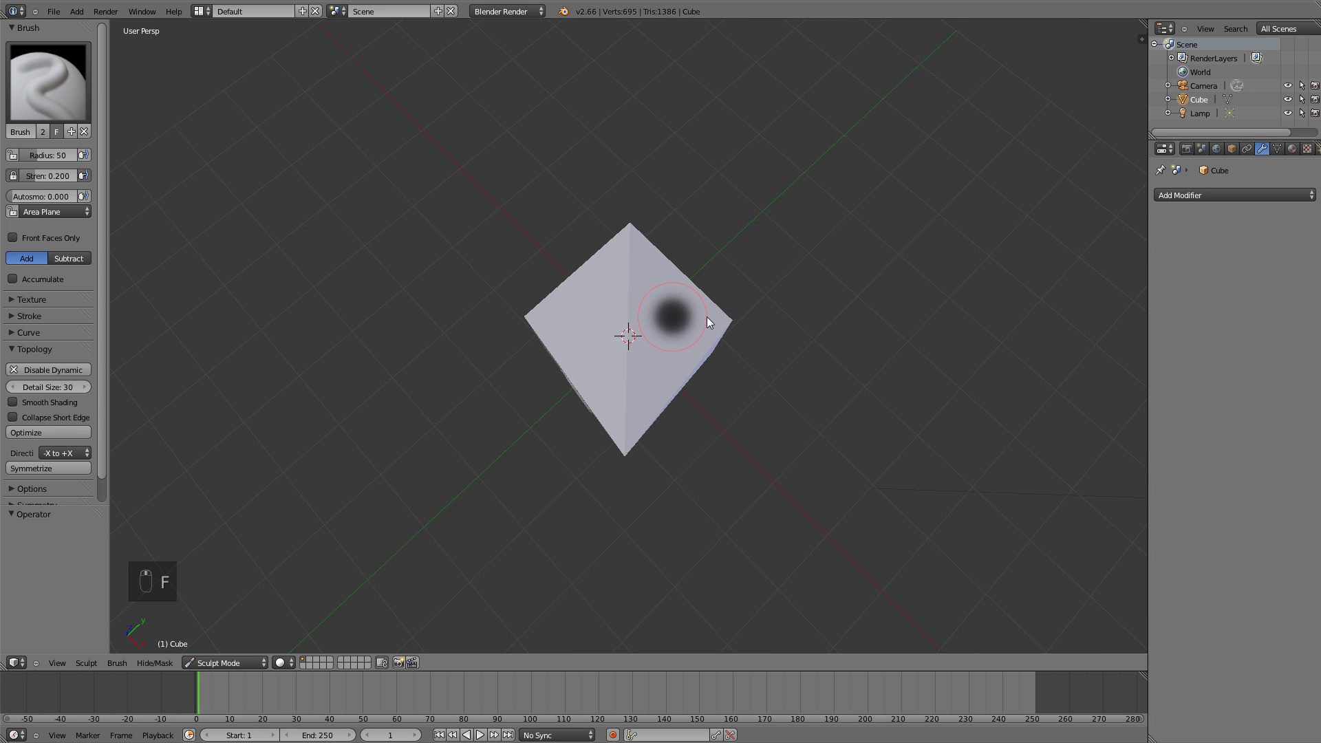
pyautogui.click(717, 370)
# Sculpt broad strokes over the cube's top face from far and near, and check the new geometry in wireframe
pyautogui.moveTo(691, 303)
pyautogui.mouseDown()
pyautogui.moveTo(642, 370)
pyautogui.moveTo(626, 287)
pyautogui.moveTo(585, 283)
pyautogui.moveTo(607, 346)
pyautogui.moveTo(642, 374)
pyautogui.moveTo(624, 246)
pyautogui.moveTo(655, 398)
pyautogui.moveTo(732, 323)
pyautogui.mouseUp()
pyautogui.scroll(5, 730, 321)
pyautogui.press('z')
pyautogui.press('z')
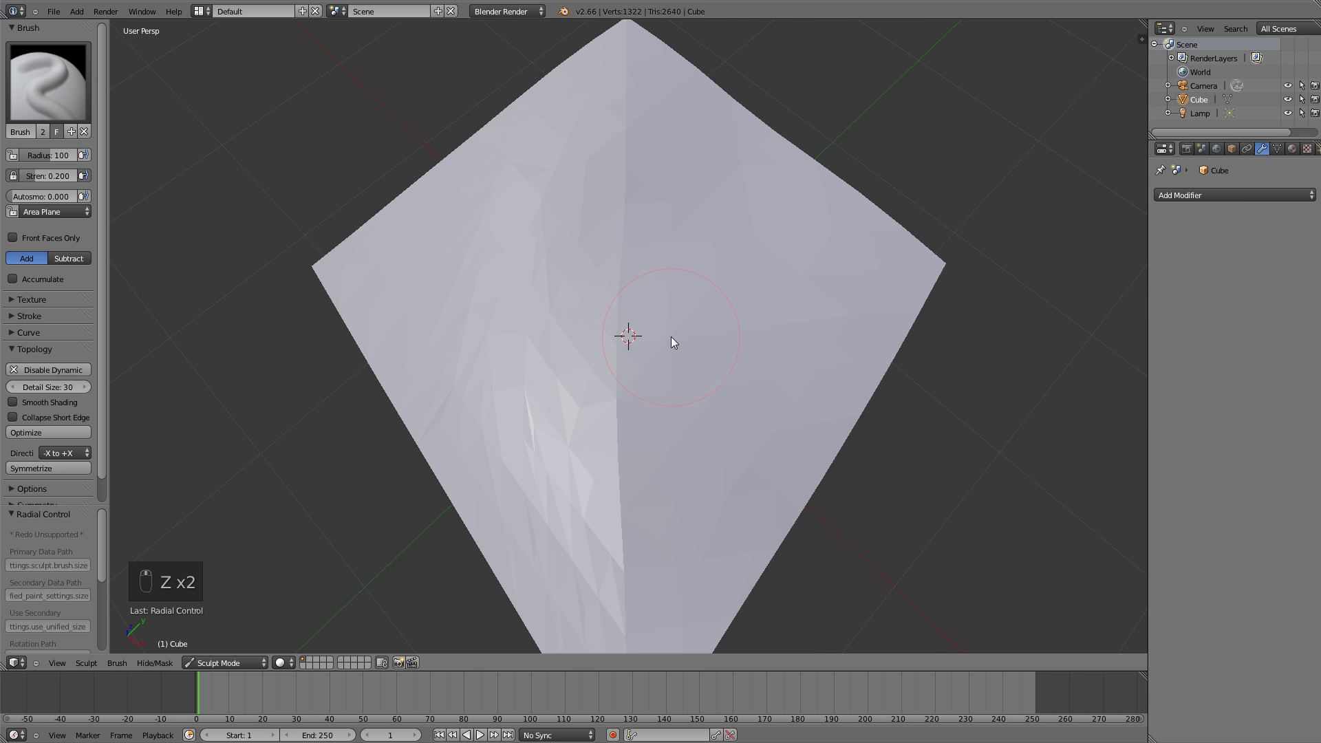
pyautogui.scroll(2, 670, 336)
pyautogui.moveTo(523, 303)
pyautogui.mouseDown()
pyautogui.moveTo(395, 268)
pyautogui.moveTo(621, 439)
pyautogui.moveTo(369, 336)
pyautogui.mouseUp()
pyautogui.press('z')
pyautogui.scroll(2, 600, 357)
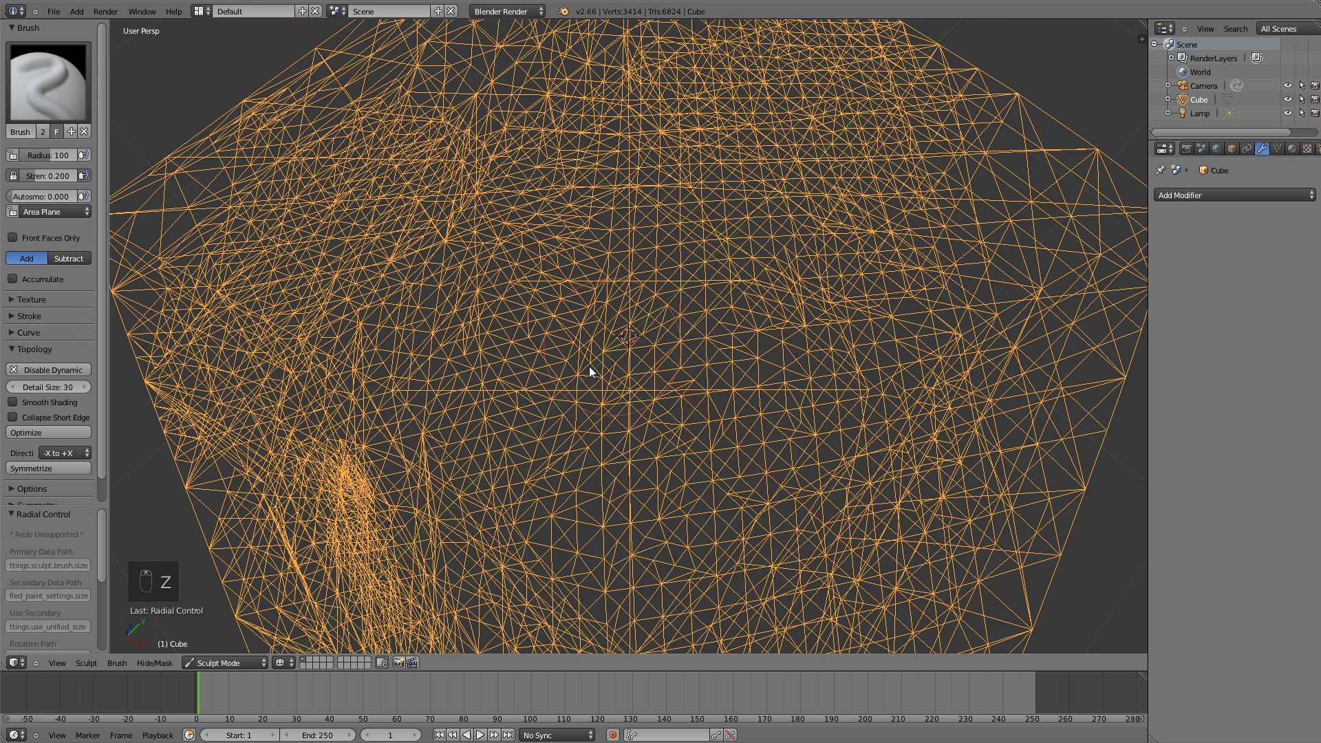
# Switch the cube back to solid shading and set the brush strength to 1
pyautogui.press('z')
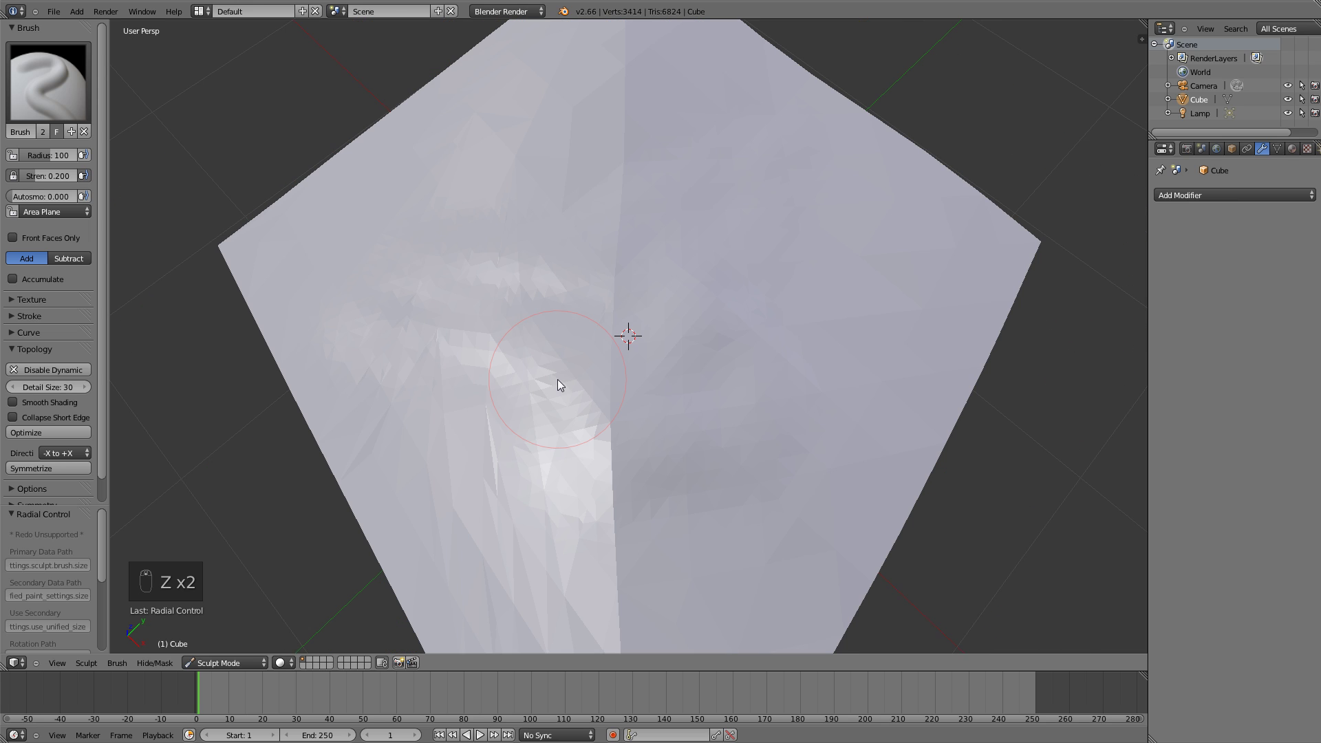
pyautogui.click(48, 174)
pyautogui.write('1')
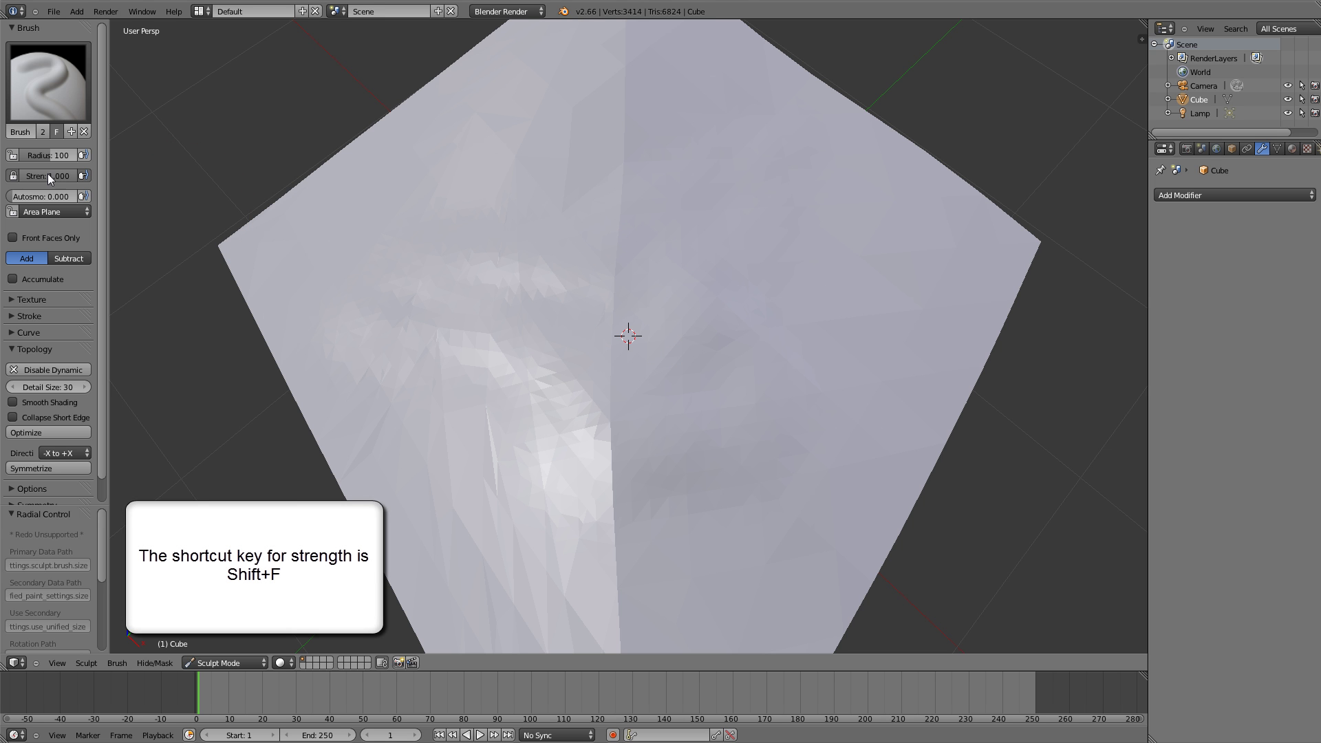
# Sculpt a broad diagonal stroke across the cube's top face at full strength, and undo it
pyautogui.moveTo(1013, 378); pyautogui.dragTo(909, 336, button='middle')
pyautogui.moveTo(908, 242); pyautogui.dragTo(679, 506)
pyautogui.moveTo(736, 376); pyautogui.dragTo(755, 284, button='middle')
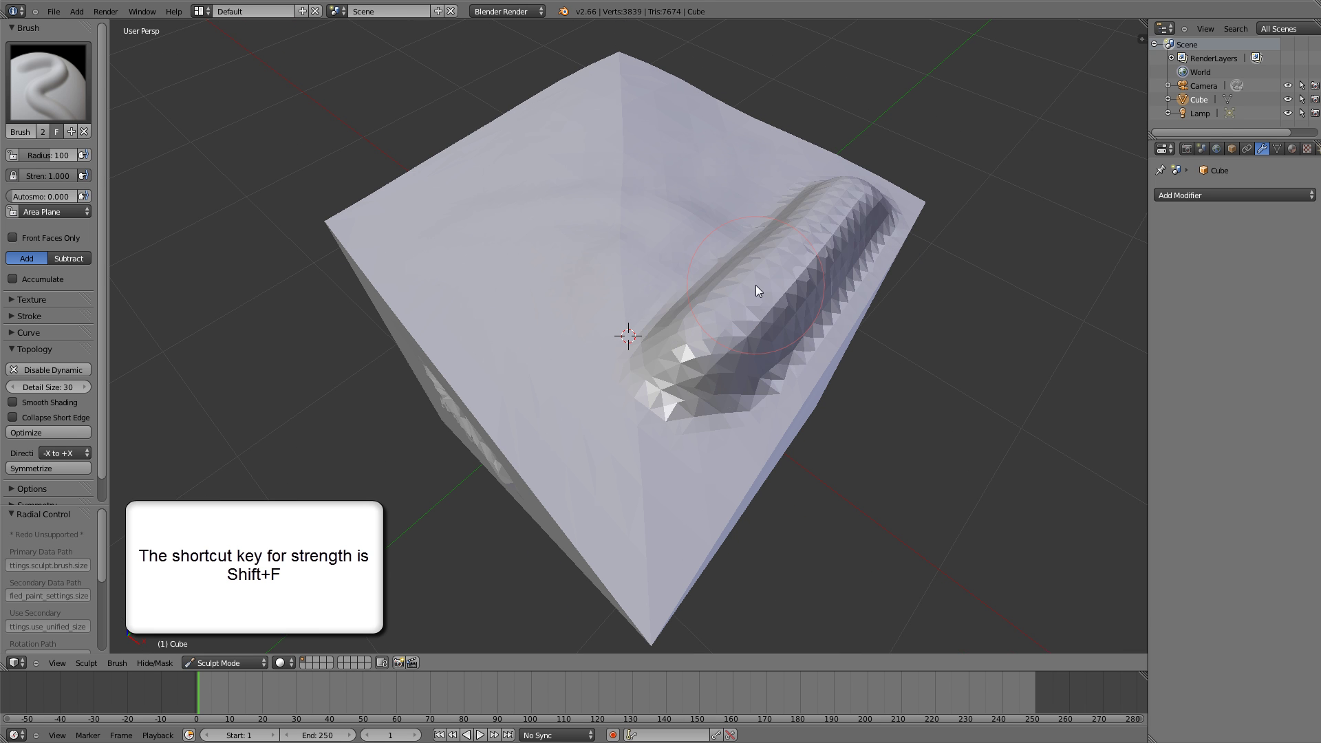
pyautogui.hotkey('ctrl', 'z')
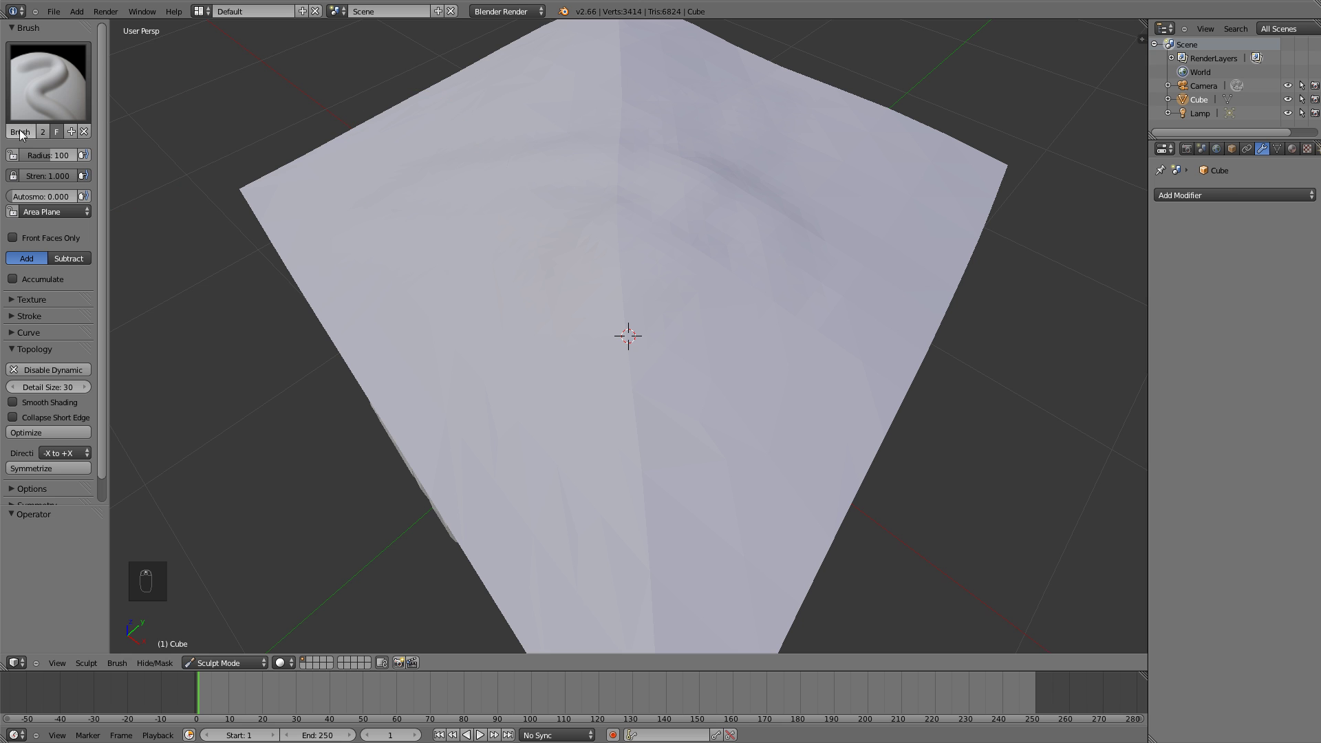
# Set the brush strength to 0.5 and resize the brush to a radius of 51
pyautogui.write('0.5')
pyautogui.press('Return')
pyautogui.scroll(-3, 846, 288)
pyautogui.keyDown('shift'); pyautogui.moveTo(856, 282); pyautogui.dragTo(783, 298, button='middle'); pyautogui.keyUp('shift')
pyautogui.press('f')
pyautogui.click(779, 300)
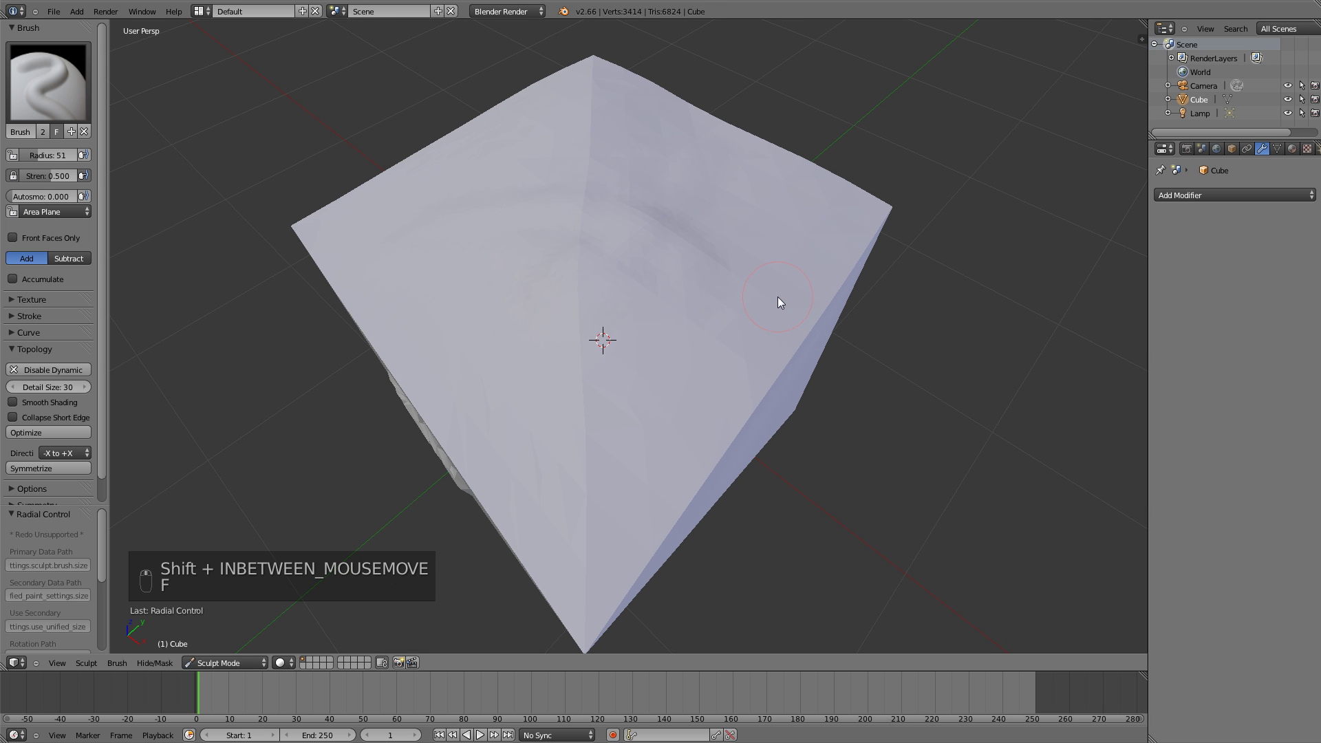
# Sculpt a narrower raised stroke along one edge of the top face with the smaller brush, and undo it
pyautogui.moveTo(775, 275)
pyautogui.mouseDown()
pyautogui.moveTo(649, 374)
pyautogui.moveTo(841, 235)
pyautogui.moveTo(699, 323)
pyautogui.moveTo(698, 340)
pyautogui.mouseUp()
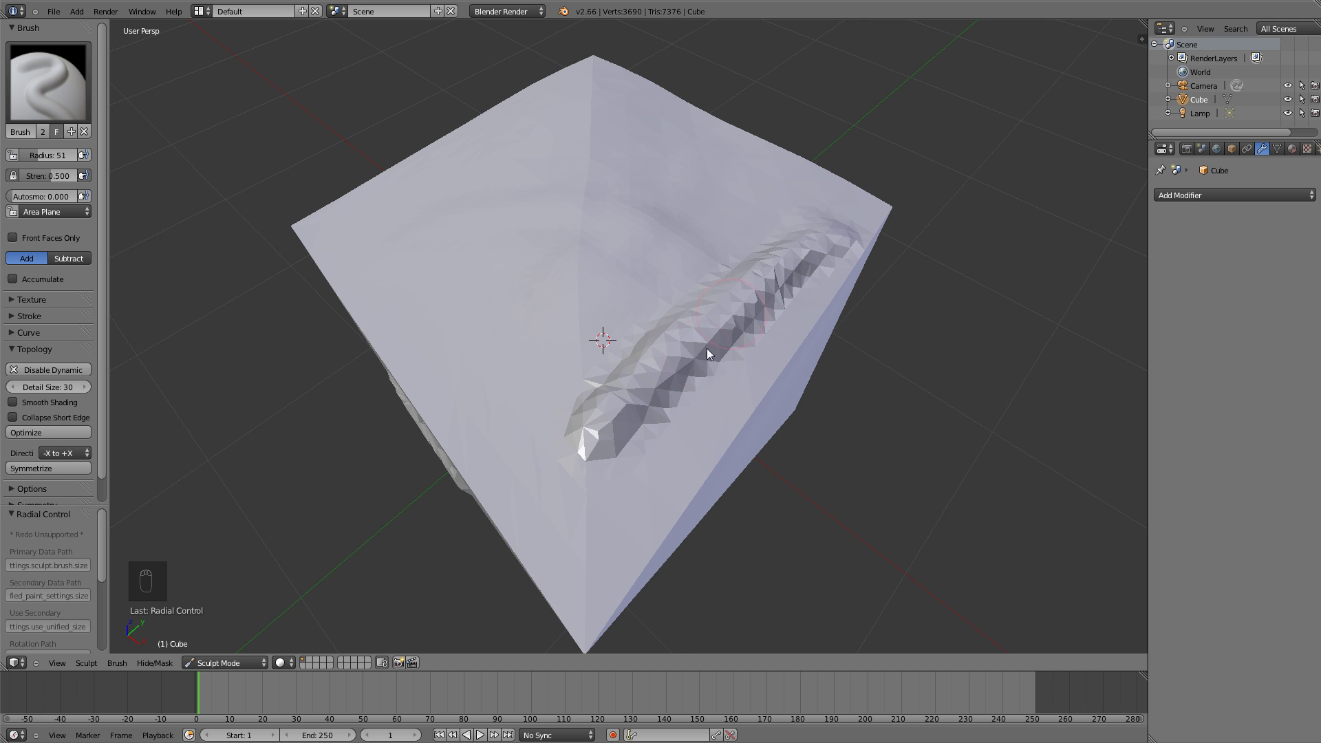
pyautogui.moveTo(708, 348); pyautogui.dragTo(705, 308, button='middle')
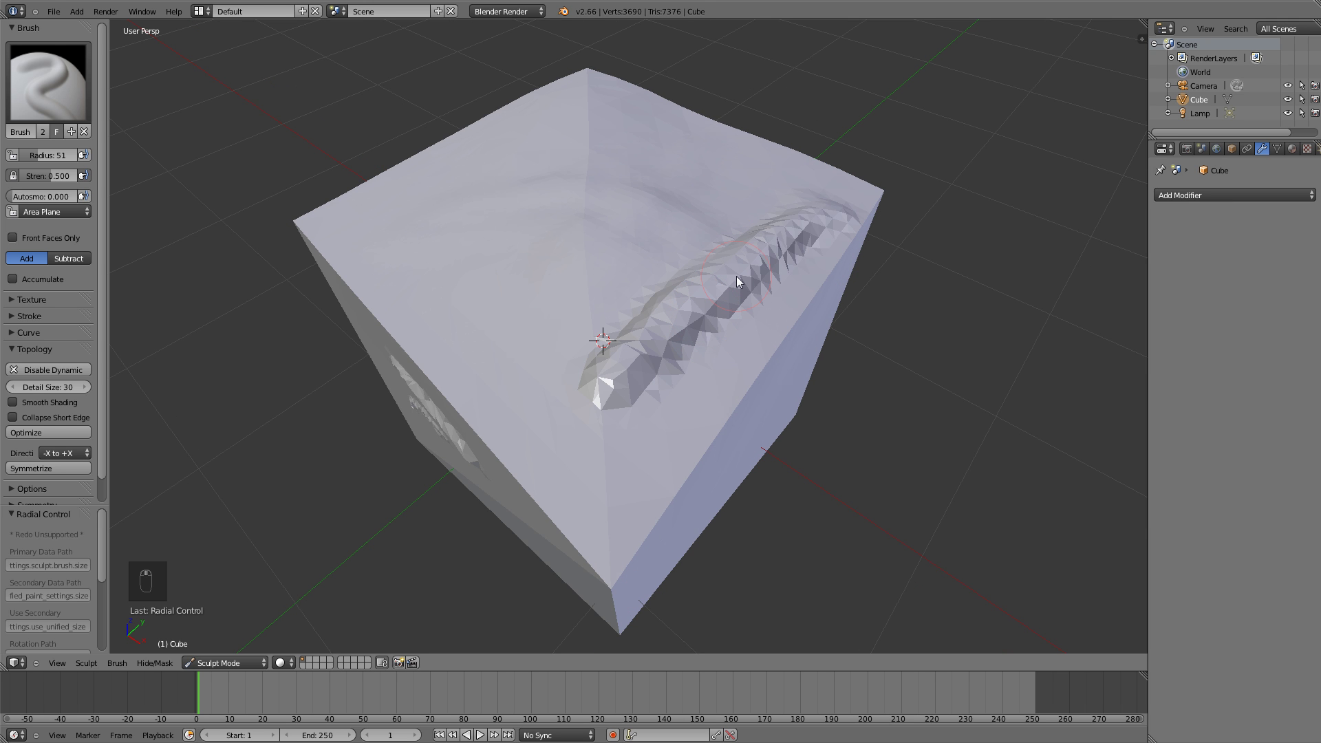
pyautogui.hotkey('ctrl', 'z')
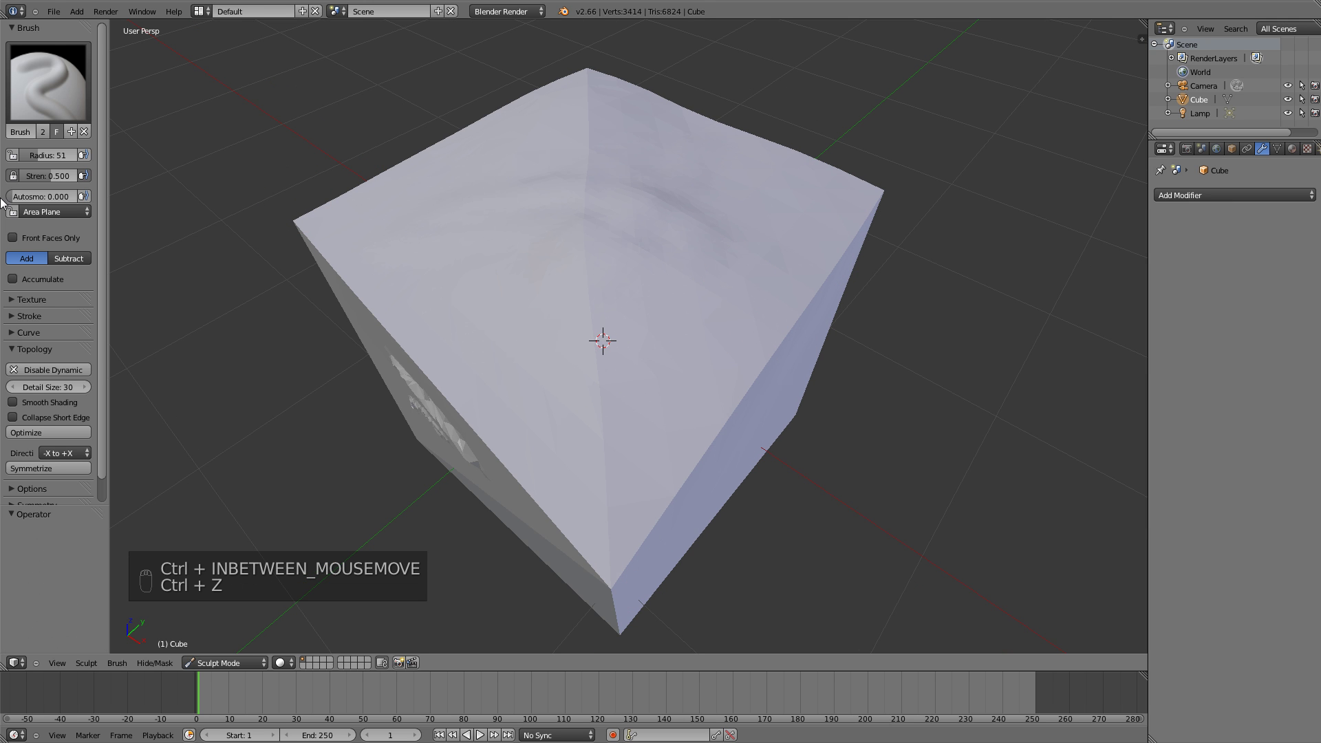
# Try carving a diagonal stroke into the top face with the Subtract direction, undo it, and return to Add
pyautogui.click(65, 258)
pyautogui.moveTo(809, 206)
pyautogui.mouseDown()
pyautogui.moveTo(648, 383)
pyautogui.moveTo(780, 270)
pyautogui.moveTo(765, 253)
pyautogui.moveTo(681, 338)
pyautogui.moveTo(820, 207)
pyautogui.moveTo(711, 333)
pyautogui.mouseUp()
pyautogui.hotkey('ctrl', 'z')
pyautogui.click(30, 260)
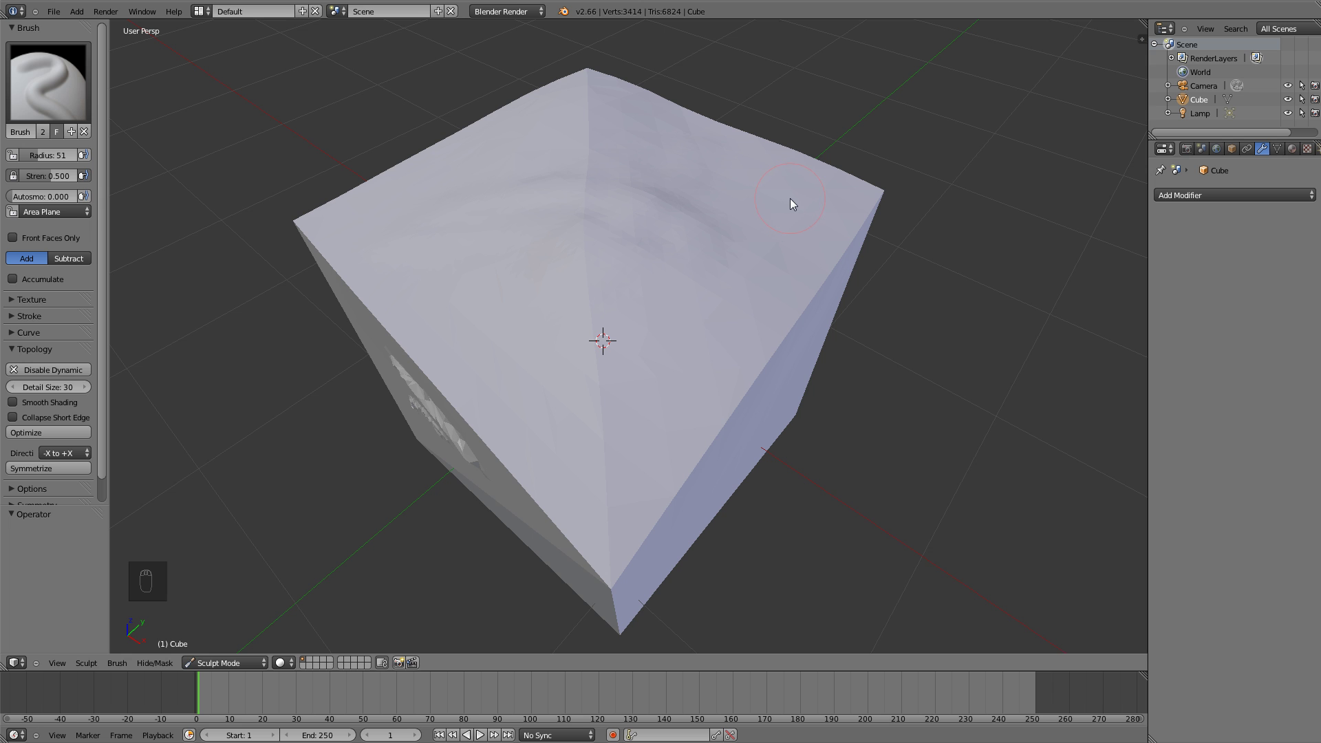
# Carve a groove into the top face by temporarily inverting the brush while Add stays selected, and undo it
pyautogui.press('ctrl')
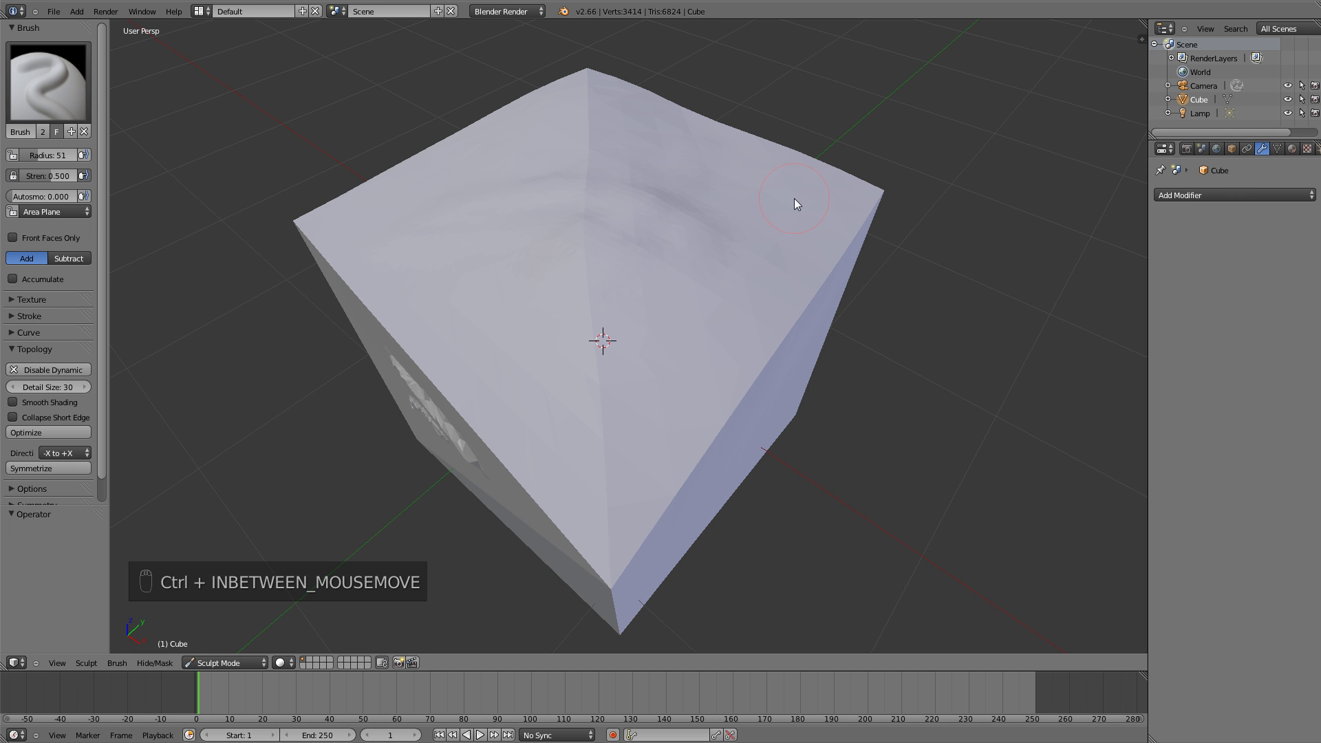
pyautogui.moveTo(753, 275)
pyautogui.keyDown('ctrl'); pyautogui.mouseDown()
pyautogui.moveTo(638, 408)
pyautogui.moveTo(746, 271)
pyautogui.mouseUp(); pyautogui.keyUp('ctrl')
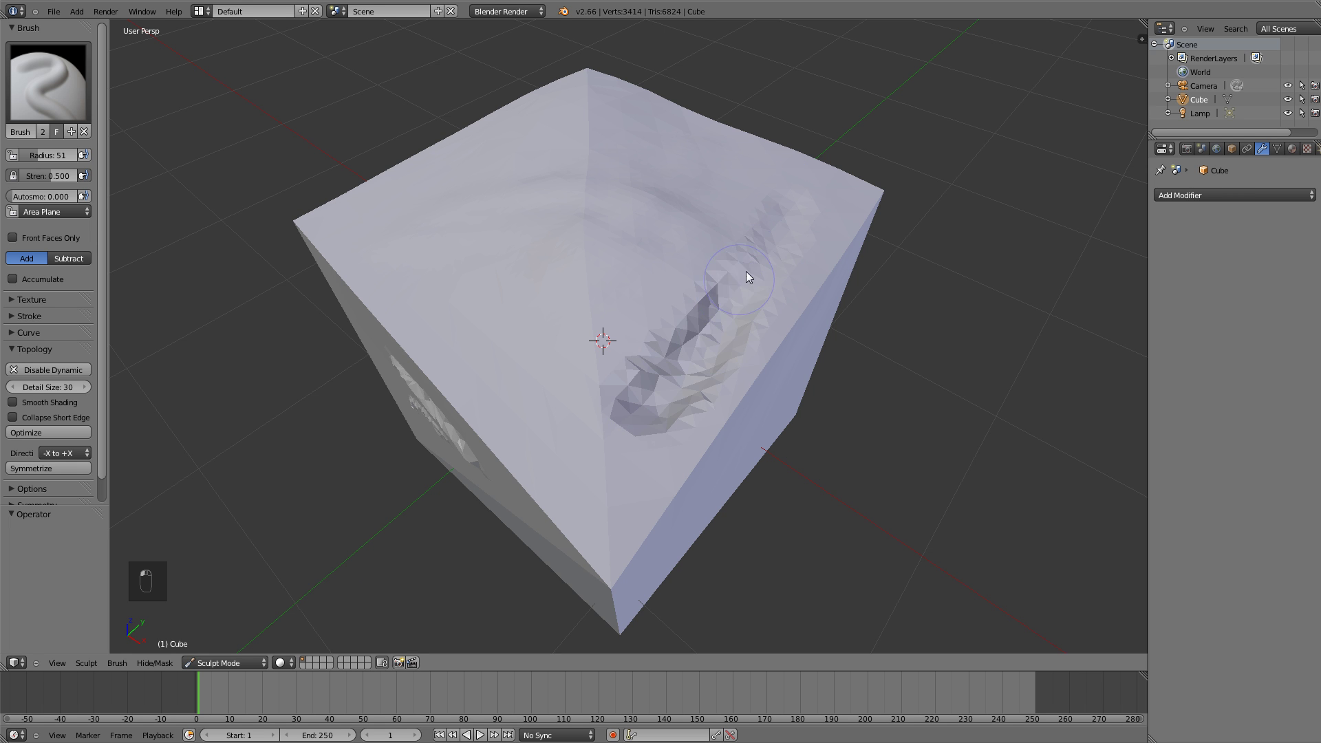
pyautogui.hotkey('ctrl', 'z')
# Switch to Subtract again, test a stroke toward the front corner of the top face, undo it, and restore Add
pyautogui.click(71, 258)
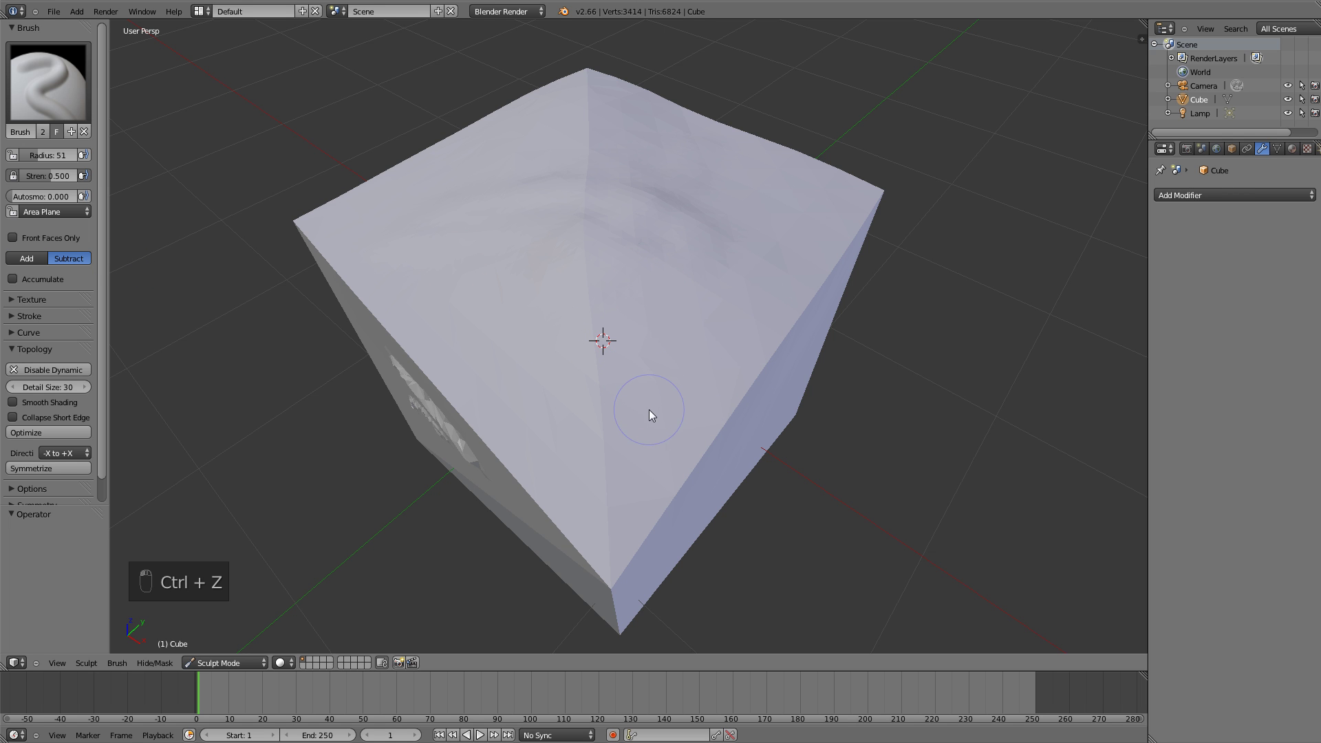
pyautogui.moveTo(762, 263); pyautogui.dragTo(600, 463)
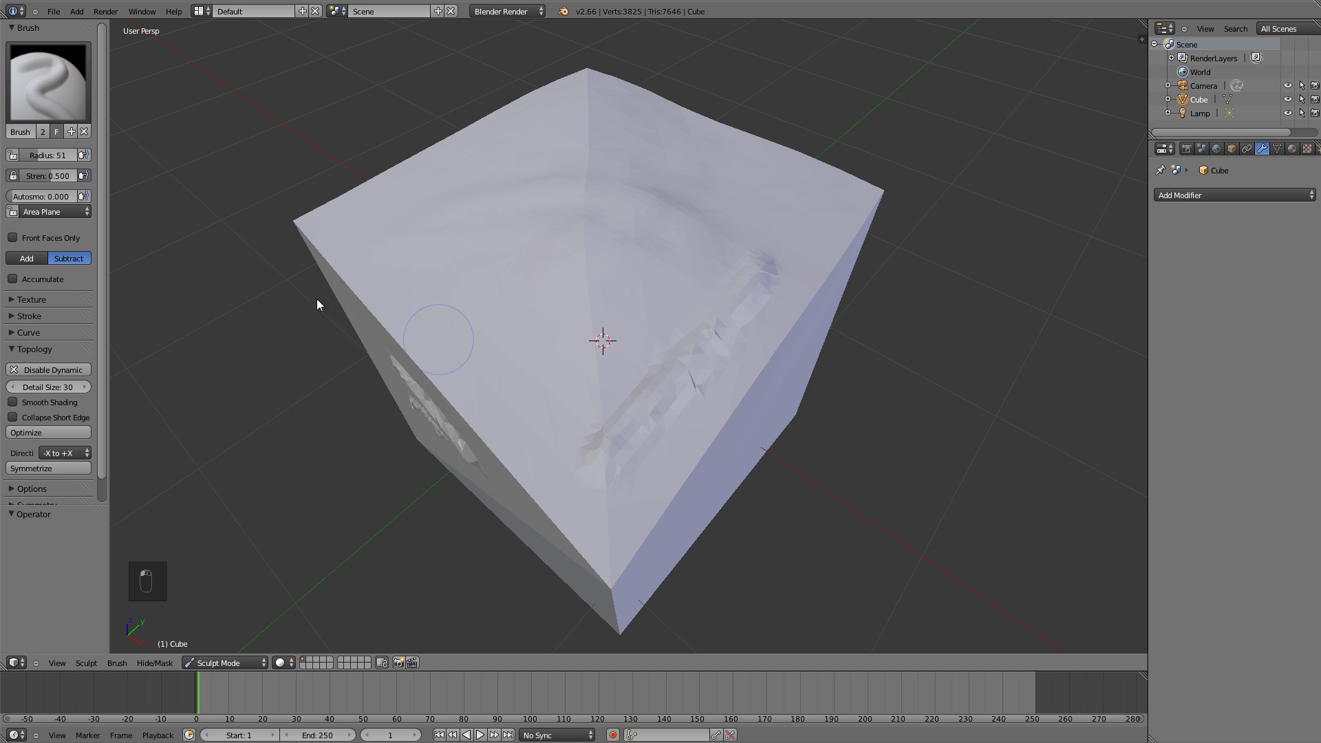
pyautogui.hotkey('ctrl', 'z')
pyautogui.click(43, 260)
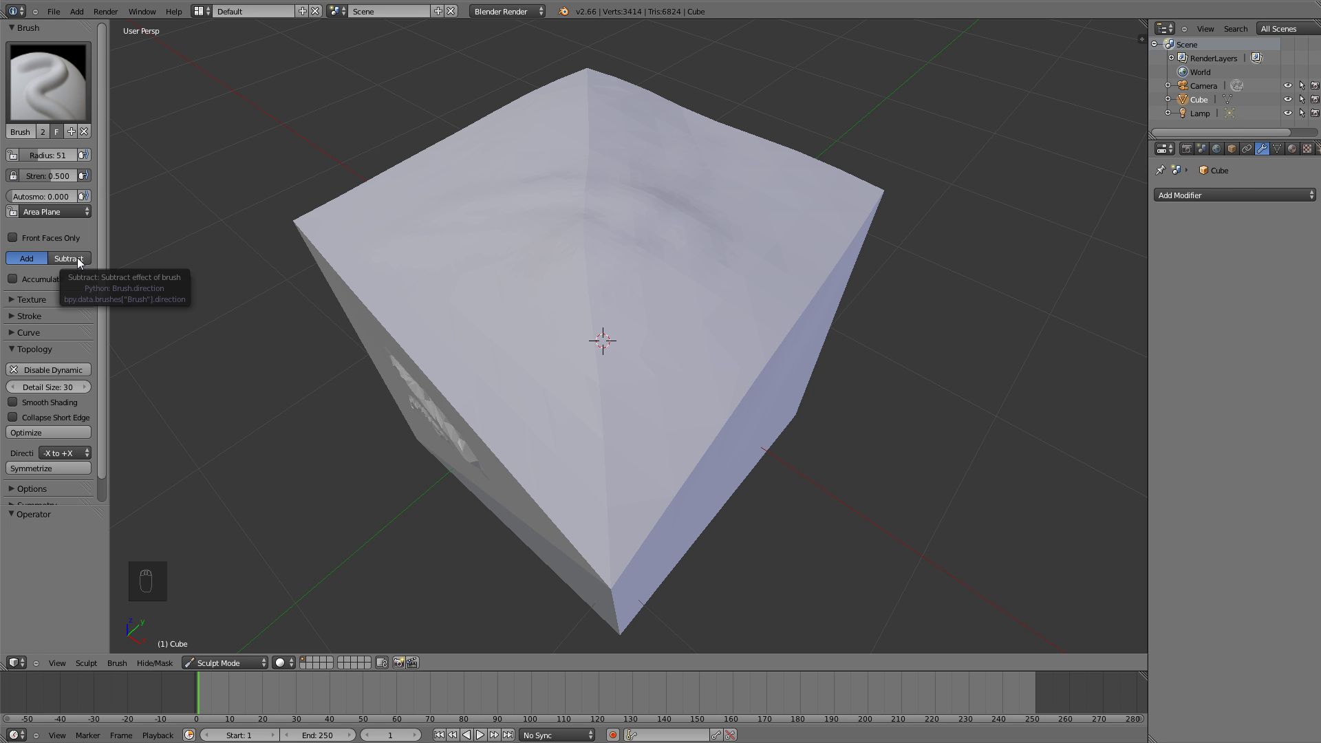
# Sculpt raised test strokes over the top face with the Add direction, and undo them
pyautogui.moveTo(816, 209)
pyautogui.mouseDown()
pyautogui.moveTo(704, 348)
pyautogui.moveTo(775, 215)
pyautogui.moveTo(773, 241)
pyautogui.mouseUp()
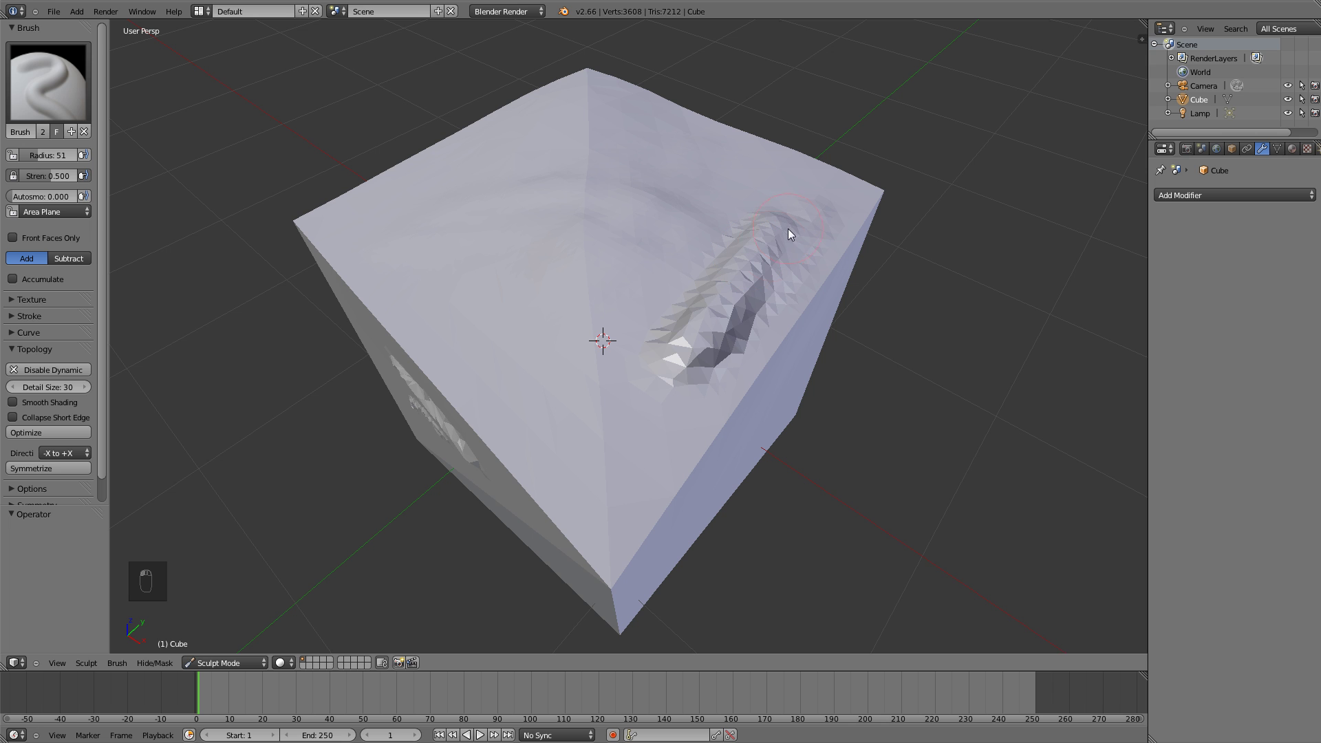
pyautogui.moveTo(679, 279)
pyautogui.mouseDown()
pyautogui.moveTo(625, 454)
pyautogui.moveTo(642, 362)
pyautogui.moveTo(630, 323)
pyautogui.mouseUp()
pyautogui.hotkey('ctrl', 'z')
pyautogui.hotkey('ctrl', 'z')
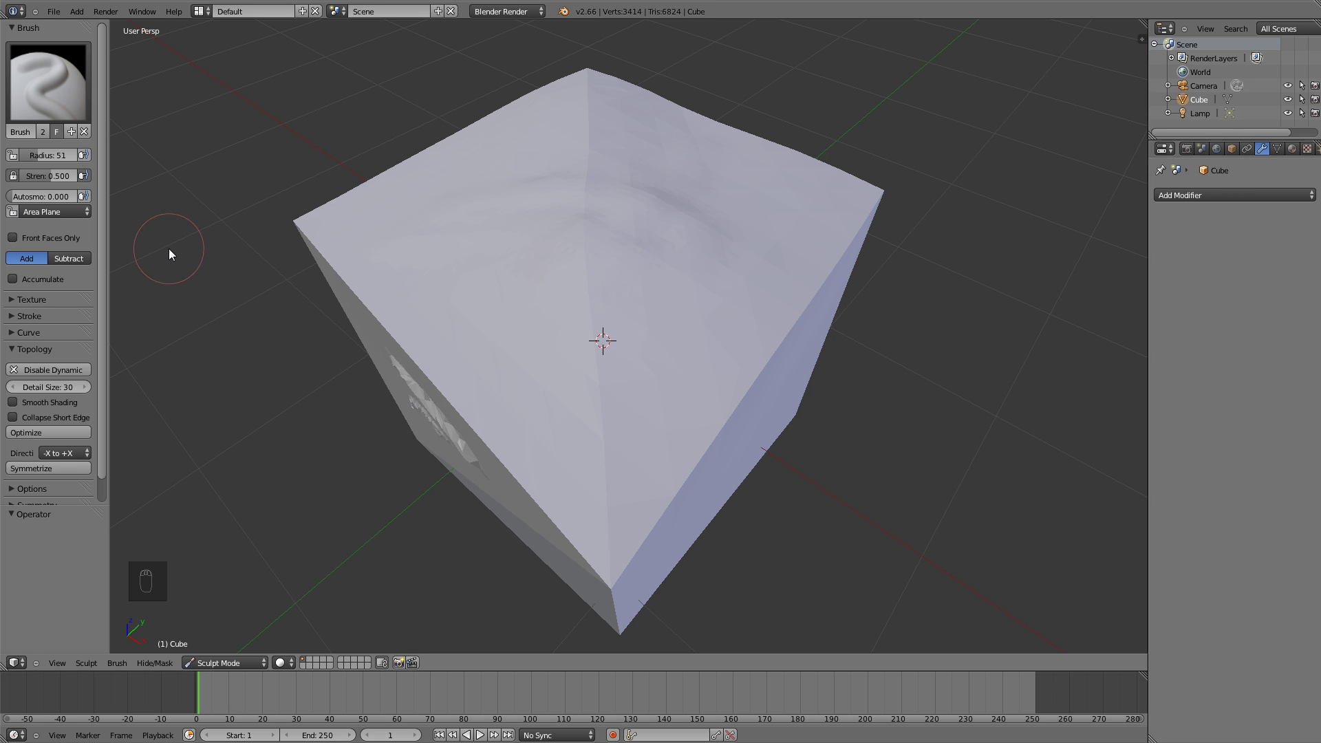
# Look through the brush's texture settings, try two strokes on the top face, undo them, and collapse the settings
pyautogui.click(44, 299)
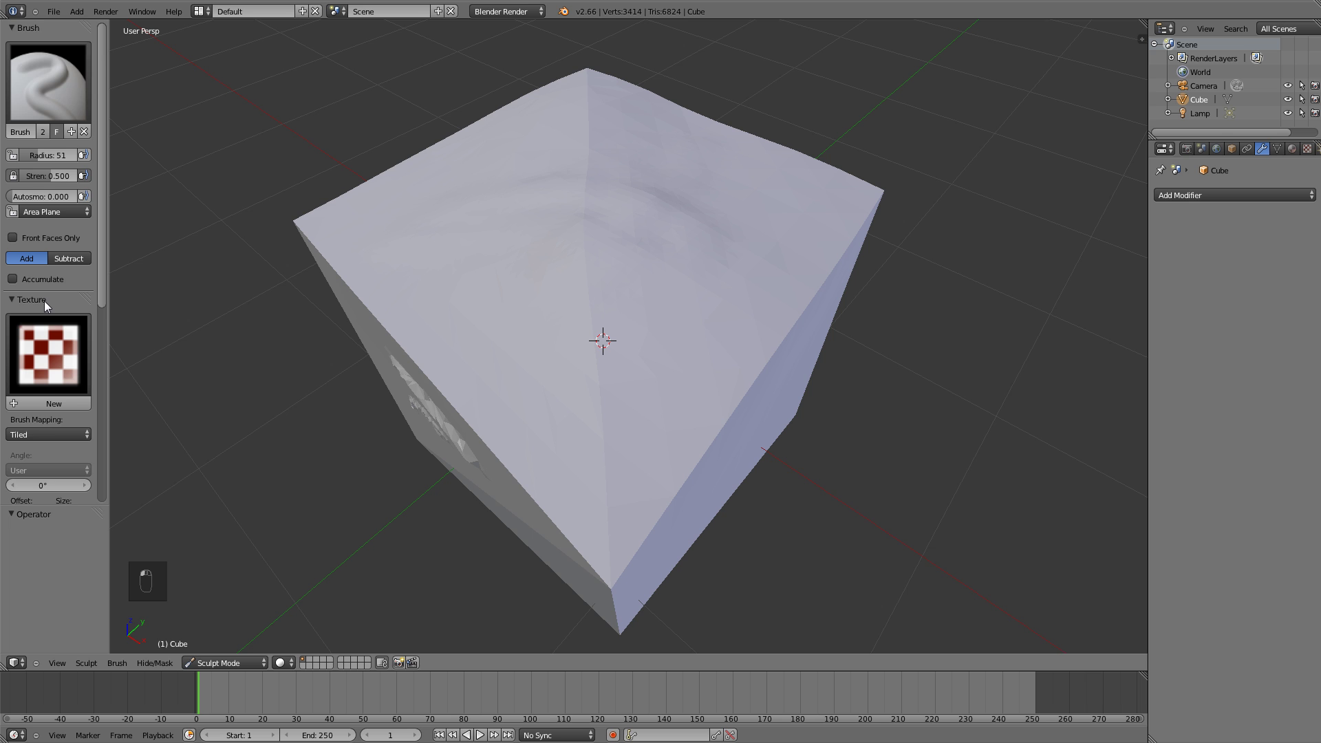
pyautogui.scroll(-3, 44, 299)
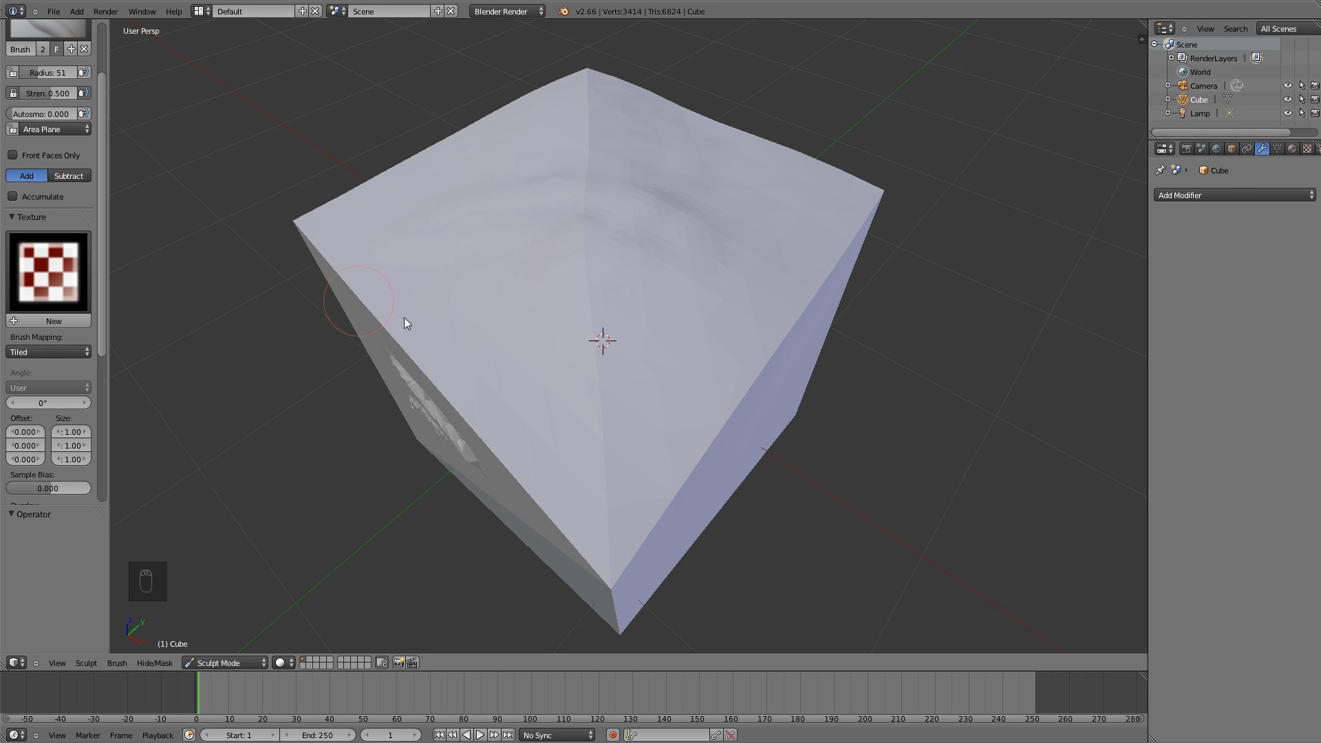
pyautogui.moveTo(551, 366); pyautogui.dragTo(525, 360)
pyautogui.moveTo(455, 303); pyautogui.dragTo(710, 340)
pyautogui.hotkey('ctrl', 'z')
pyautogui.hotkey('ctrl', 'z')
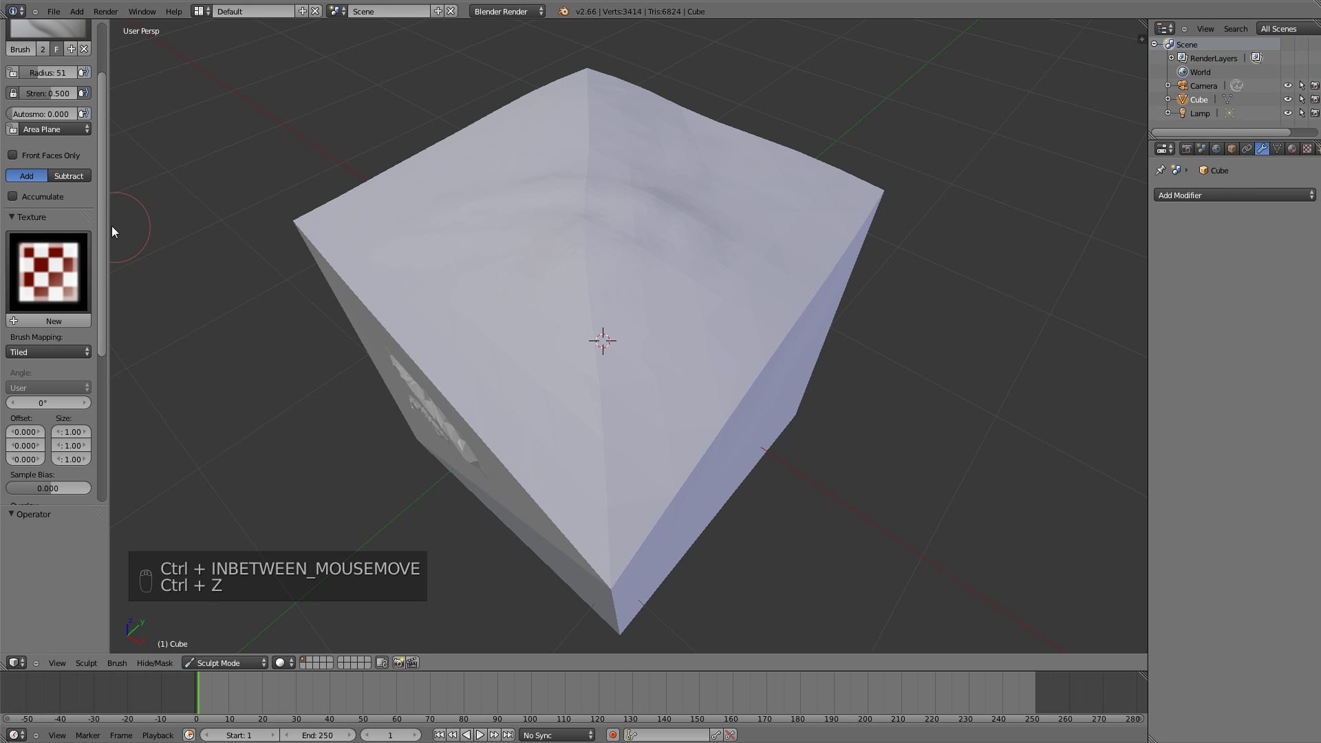
pyautogui.click(35, 217)
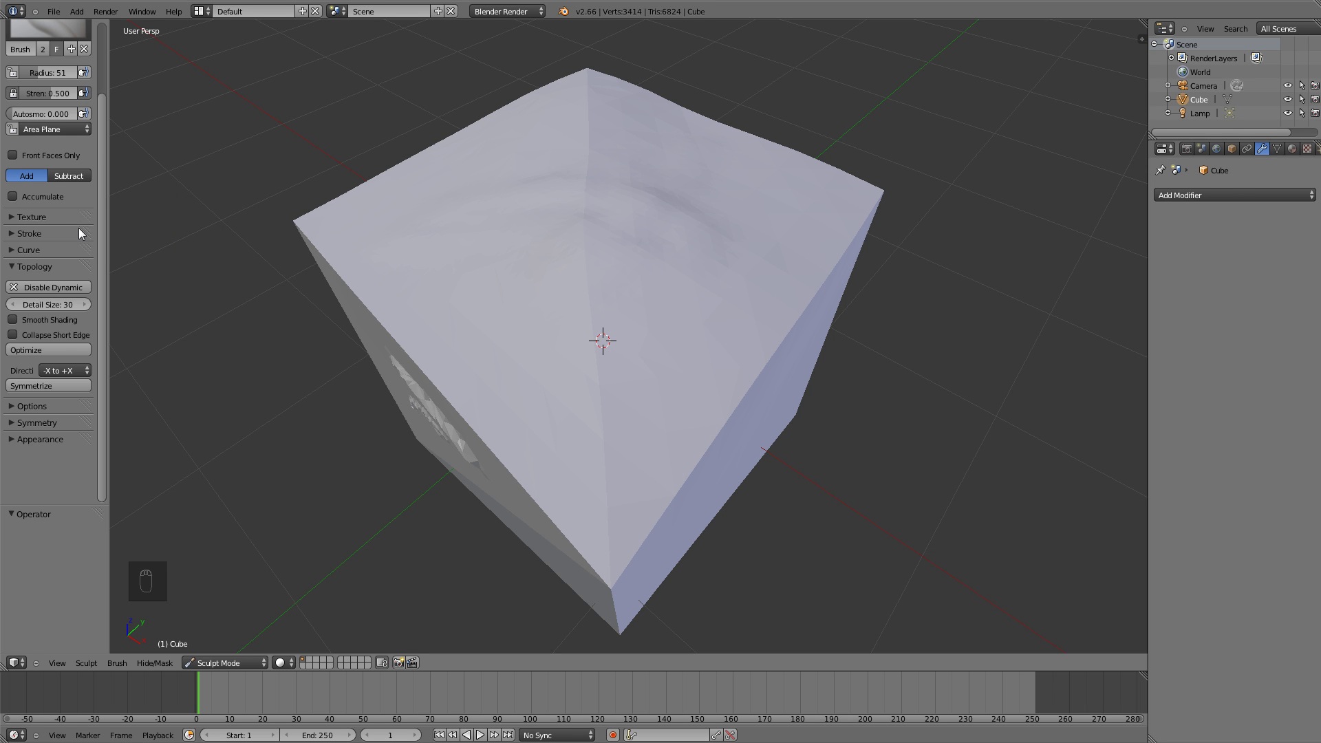
# Open the brush's stroke settings, sculpt a curved test stroke on the top face at 10% spacing, and undo it
pyautogui.click(32, 233)
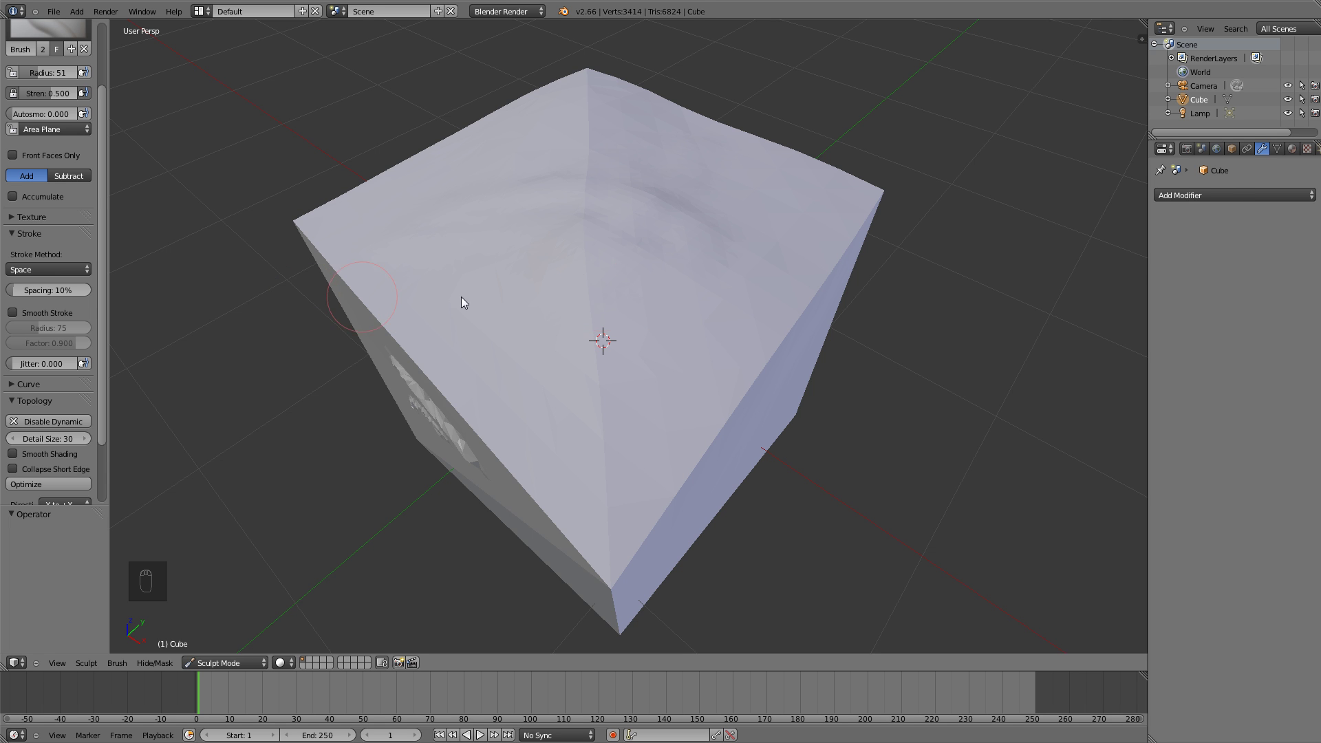
pyautogui.scroll(2, 613, 307)
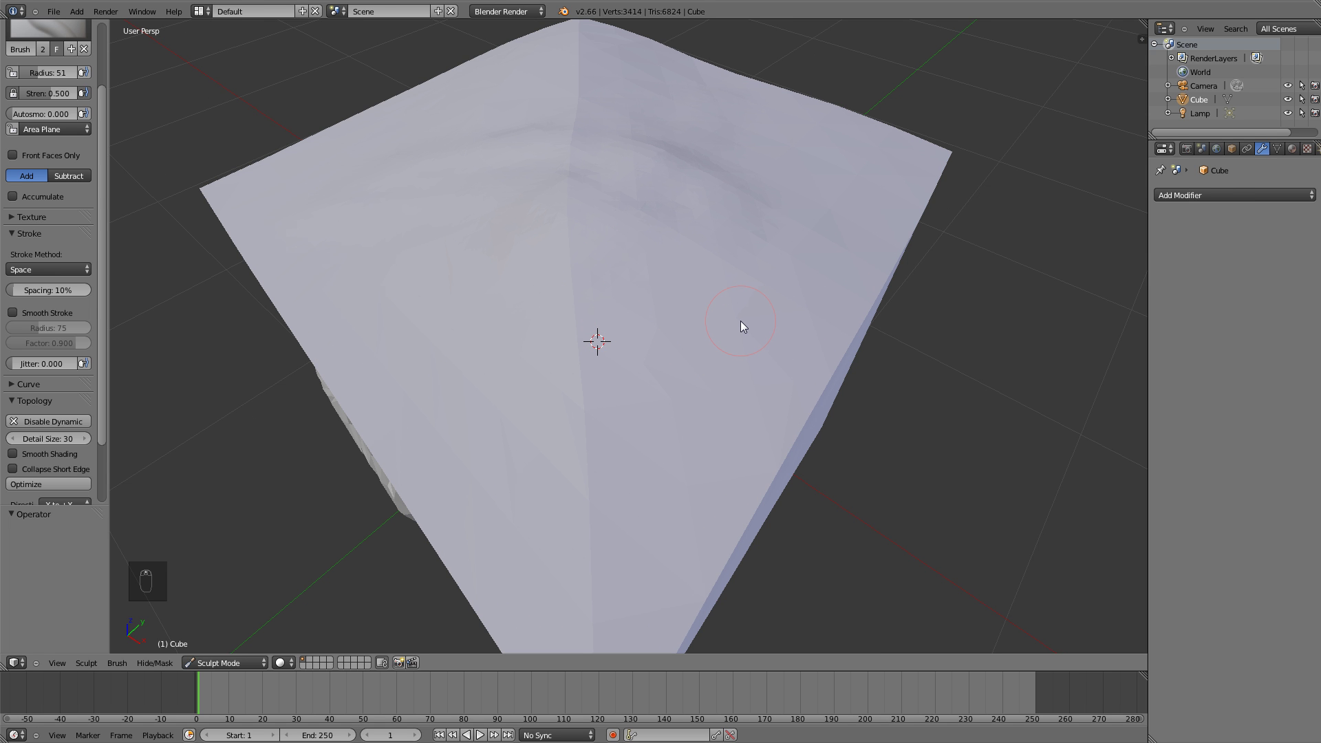
pyautogui.moveTo(683, 381)
pyautogui.mouseDown()
pyautogui.moveTo(441, 455)
pyautogui.moveTo(604, 415)
pyautogui.moveTo(711, 326)
pyautogui.moveTo(692, 376)
pyautogui.moveTo(572, 414)
pyautogui.moveTo(692, 368)
pyautogui.mouseUp()
pyautogui.moveTo(692, 367); pyautogui.dragTo(707, 386, button='middle')
pyautogui.moveTo(721, 453); pyautogui.dragTo(716, 333, button='middle')
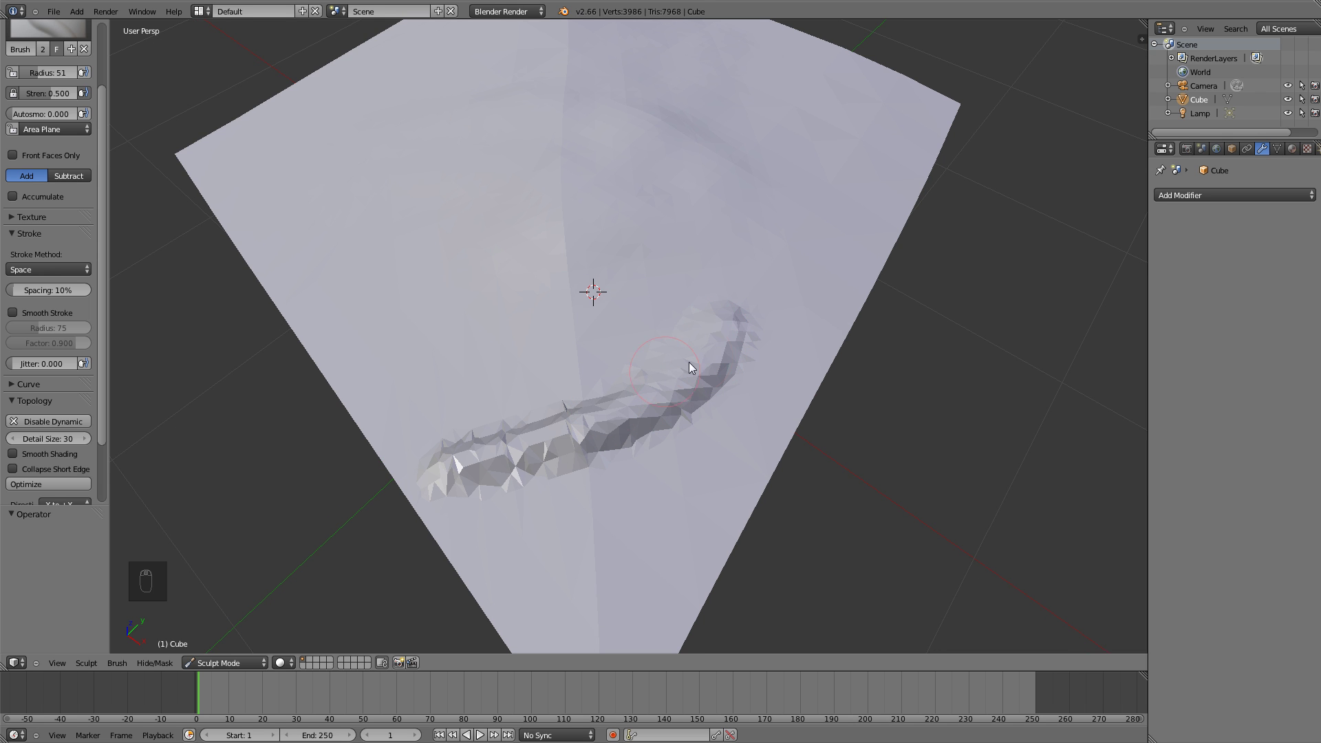
pyautogui.hotkey('ctrl', 'z')
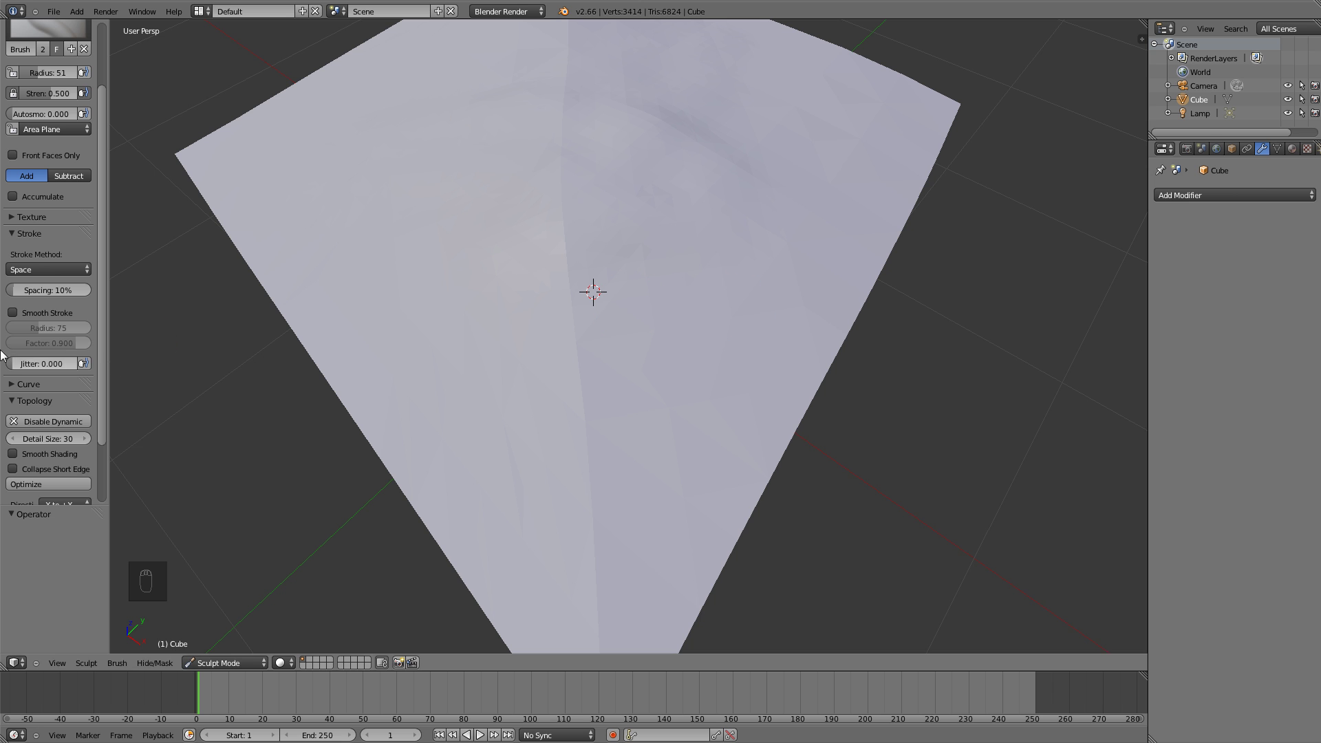
# Set the stroke spacing to 100%, sculpt rows of separate bumps over the top face, and undo all of these strokes
pyautogui.click(53, 290)
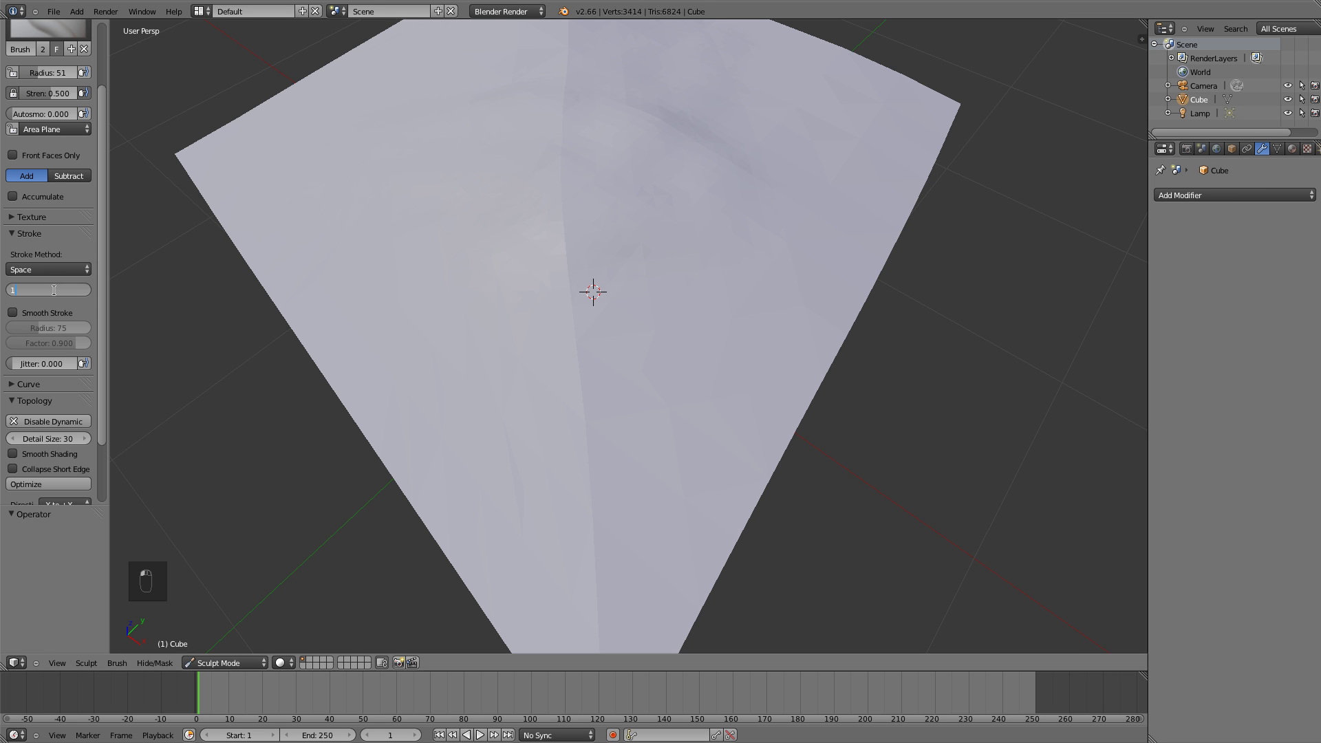
pyautogui.write('00')
pyautogui.moveTo(405, 240); pyautogui.dragTo(678, 269, button='middle')
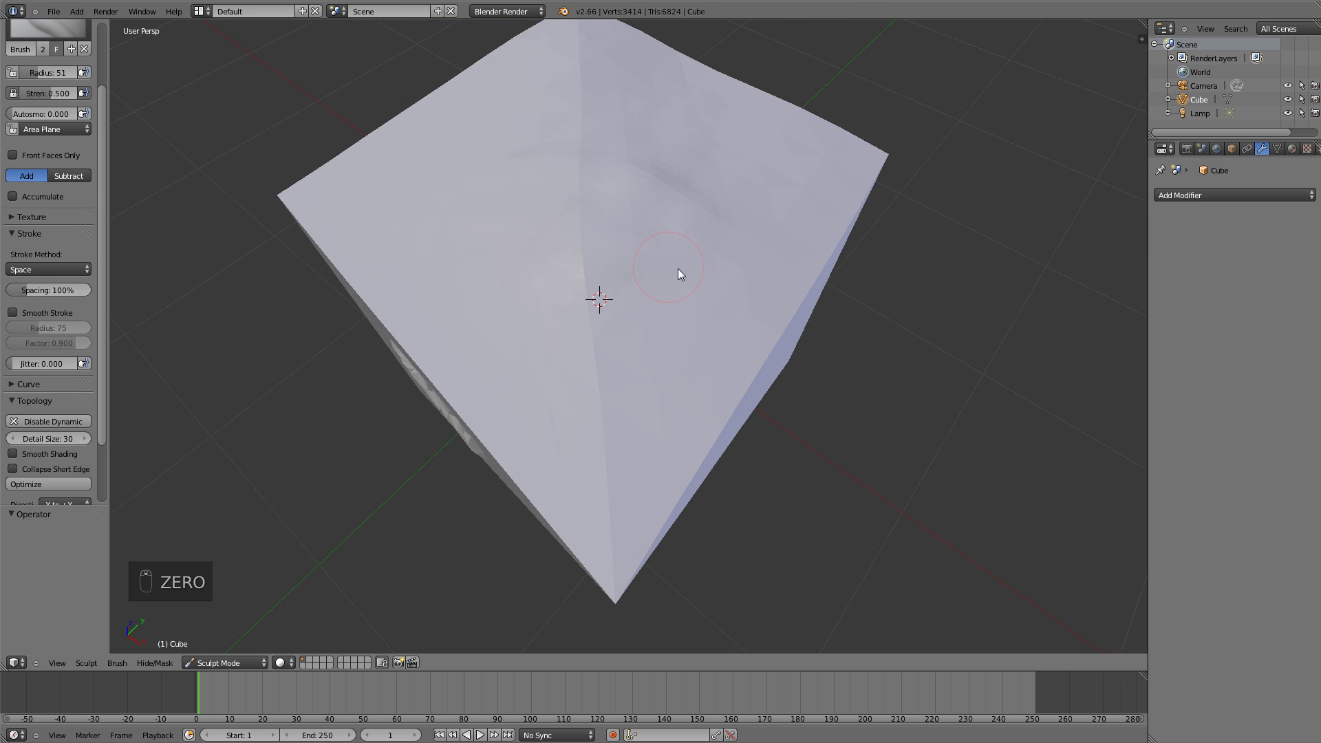
pyautogui.moveTo(724, 295)
pyautogui.mouseDown()
pyautogui.moveTo(650, 376)
pyautogui.moveTo(551, 363)
pyautogui.mouseUp()
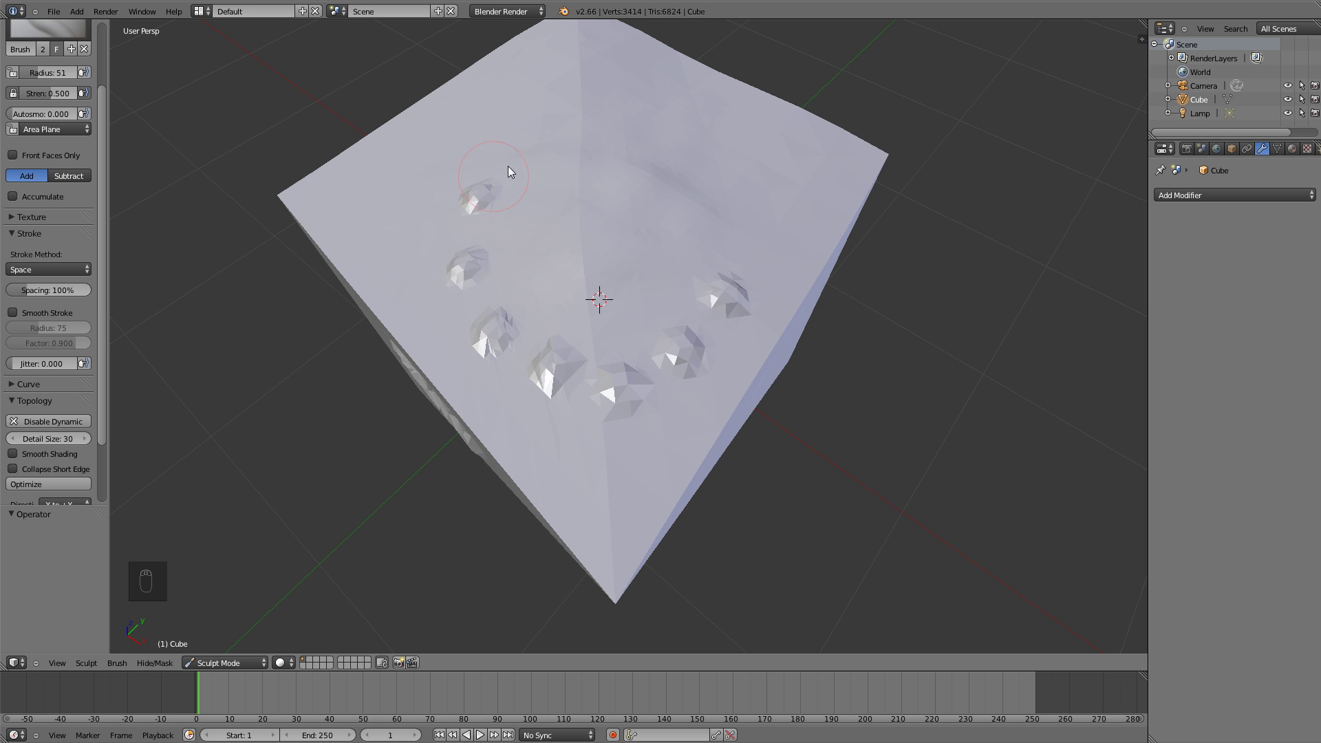
pyautogui.moveTo(705, 197); pyautogui.dragTo(700, 220, button='middle')
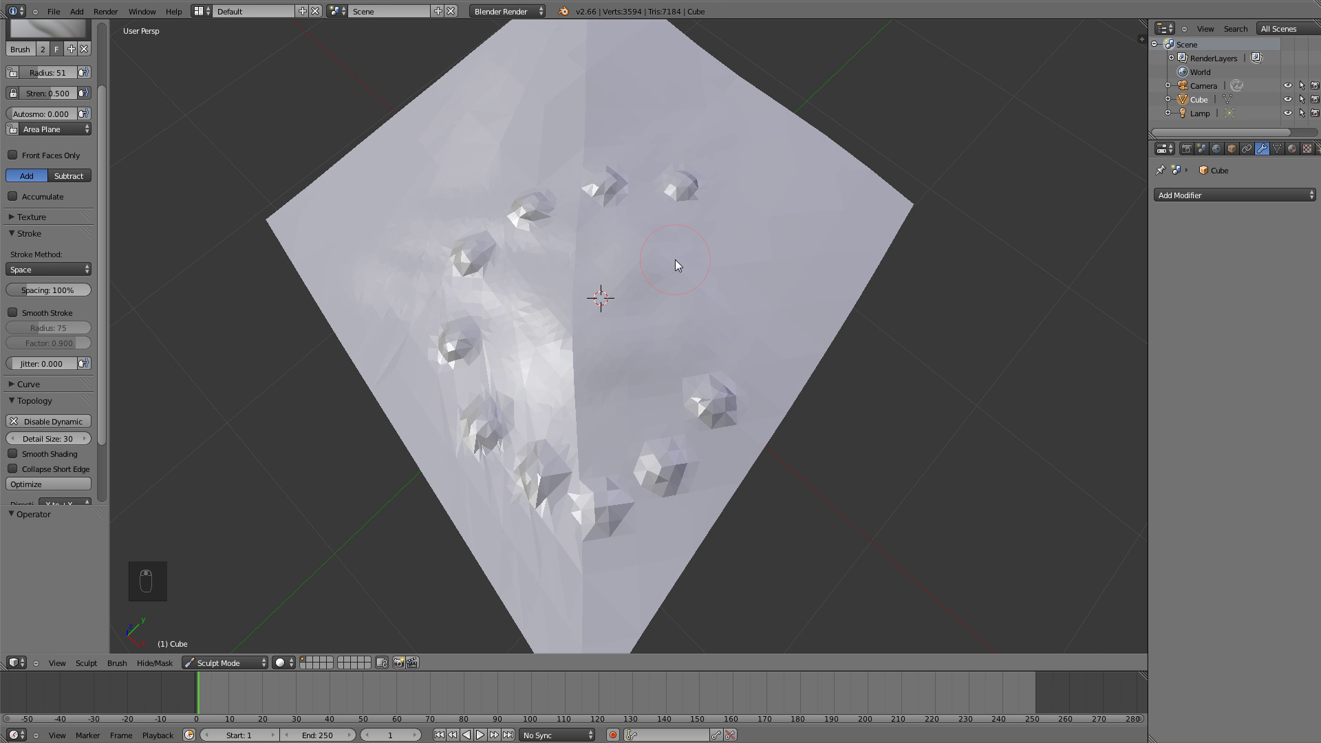
pyautogui.click(739, 294)
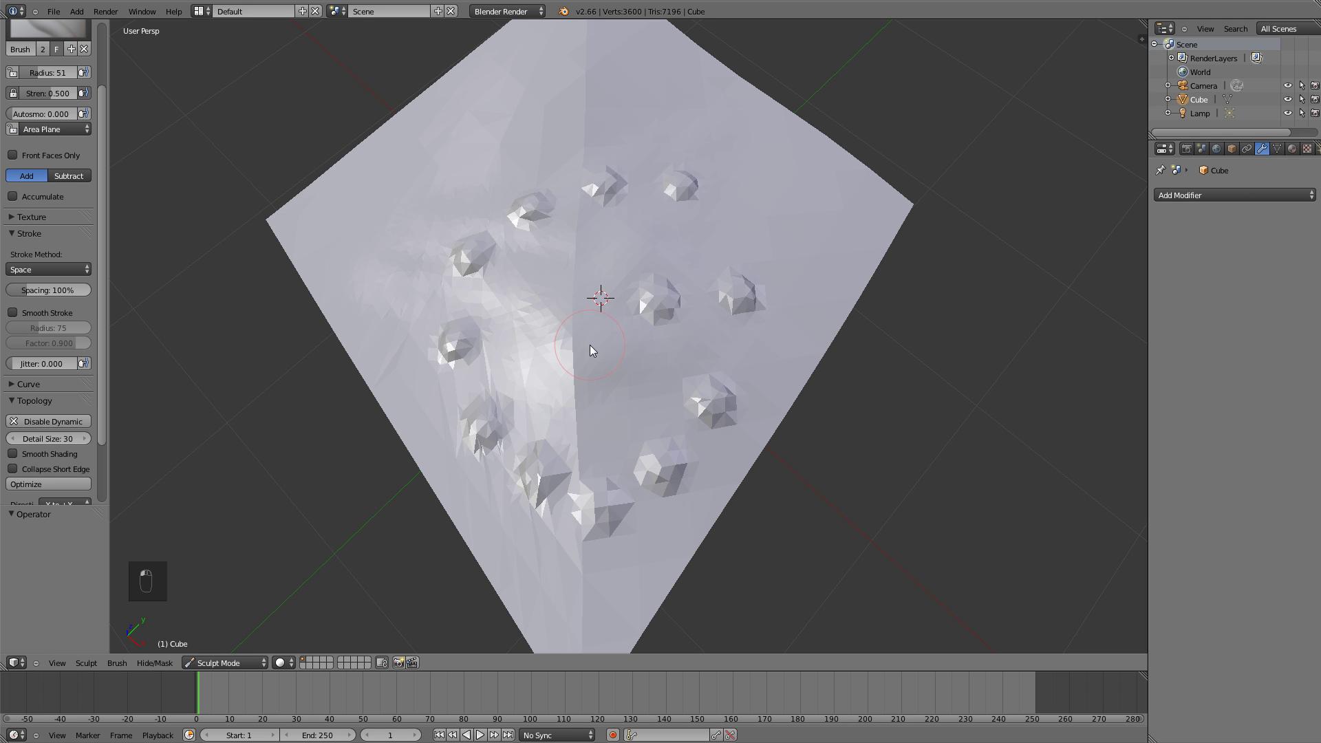
pyautogui.moveTo(618, 410)
pyautogui.mouseDown()
pyautogui.moveTo(589, 386)
pyautogui.moveTo(524, 143)
pyautogui.mouseUp()
pyautogui.moveTo(754, 227)
pyautogui.mouseDown()
pyautogui.moveTo(661, 253)
pyautogui.moveTo(397, 192)
pyautogui.moveTo(401, 275)
pyautogui.mouseUp()
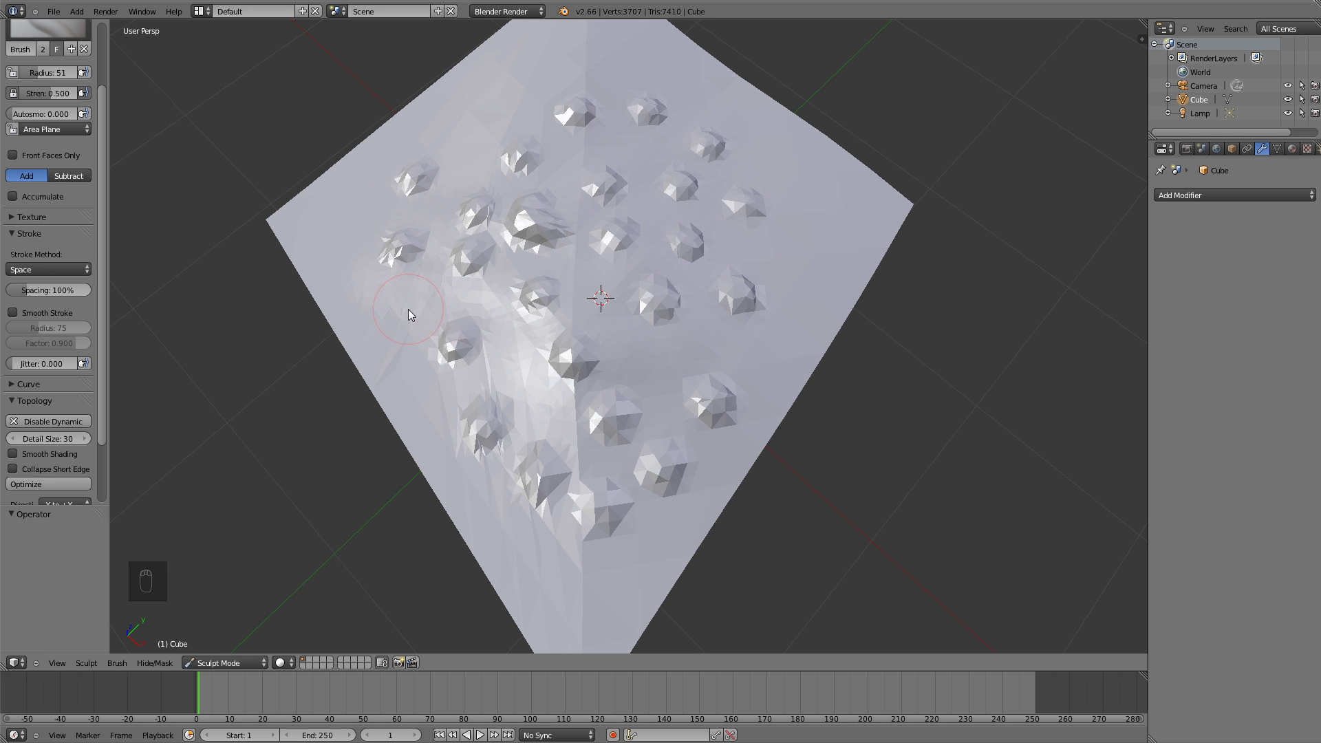
pyautogui.hotkey('ctrl', 'z')
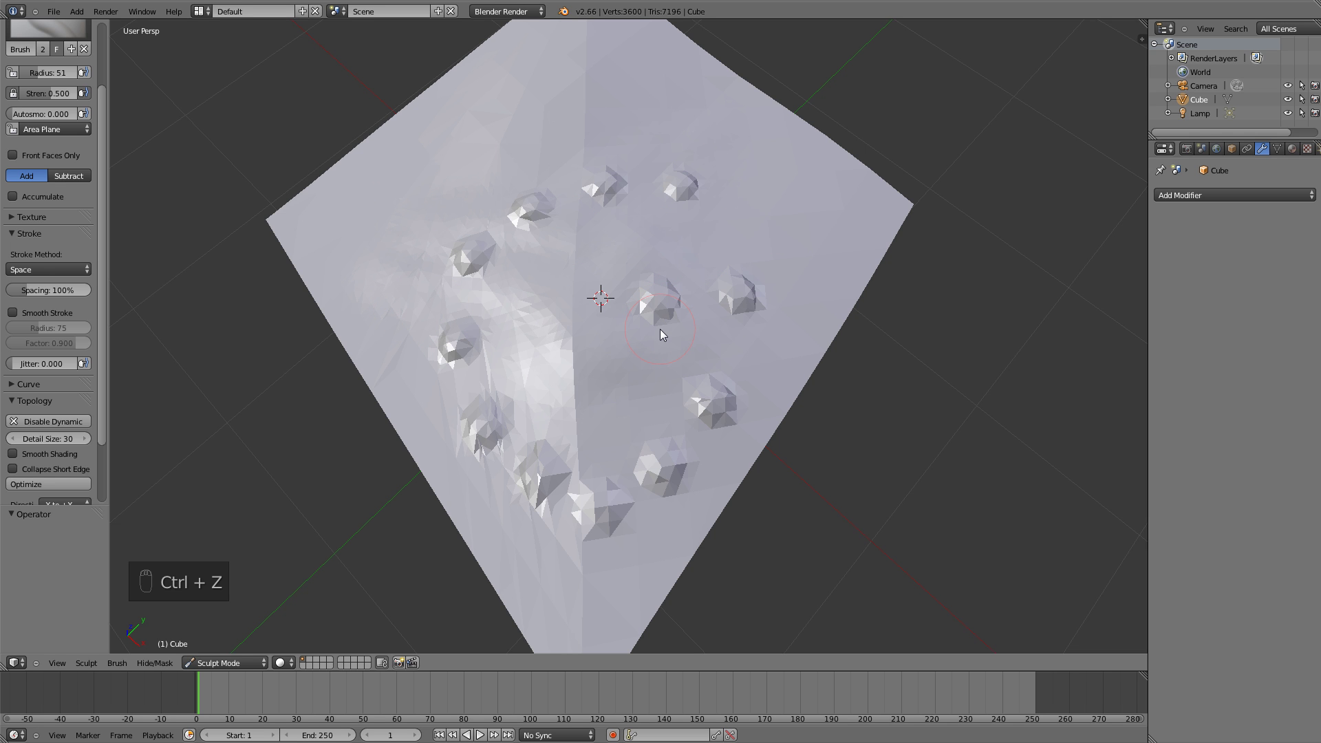
pyautogui.hotkey('ctrl', 'z')
pyautogui.hotkey('ctrl', 'z')
pyautogui.hotkey('ctrl', 'z')
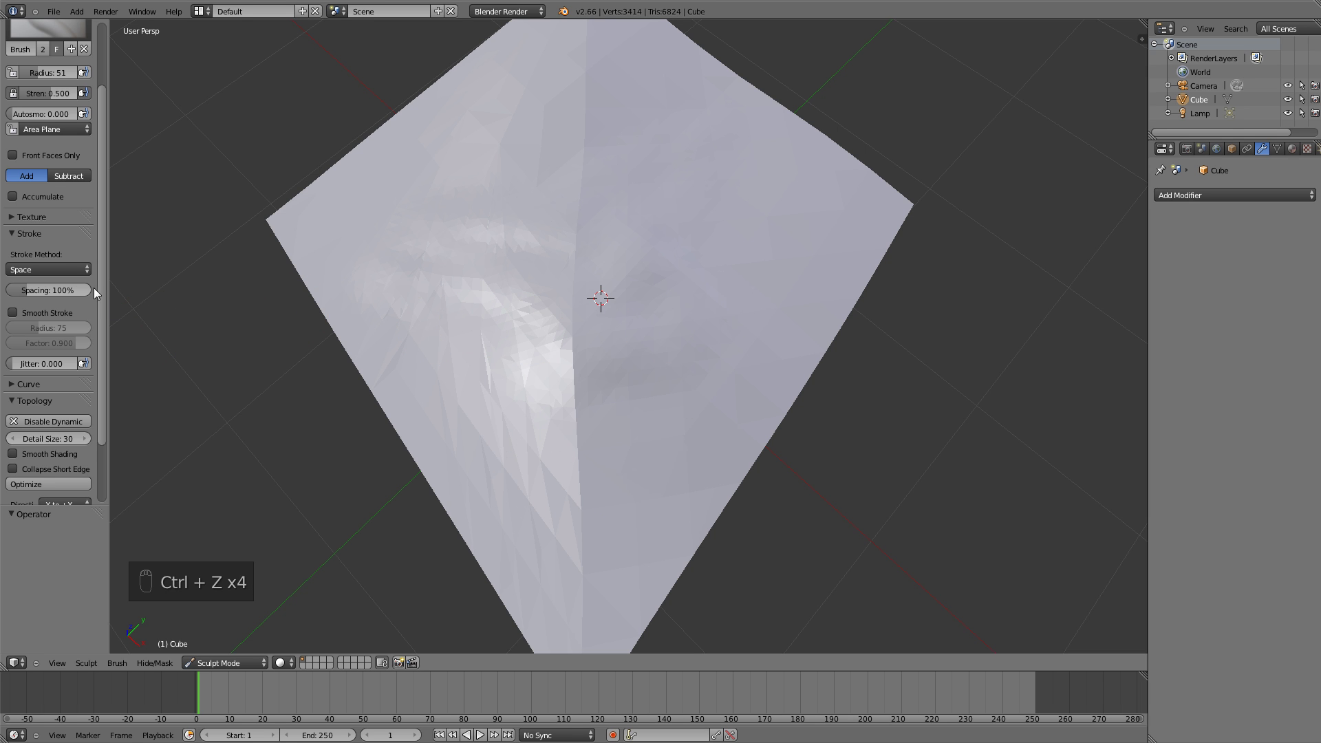
# Change the brush's stroke method to Drag Dot
pyautogui.click(68, 271)
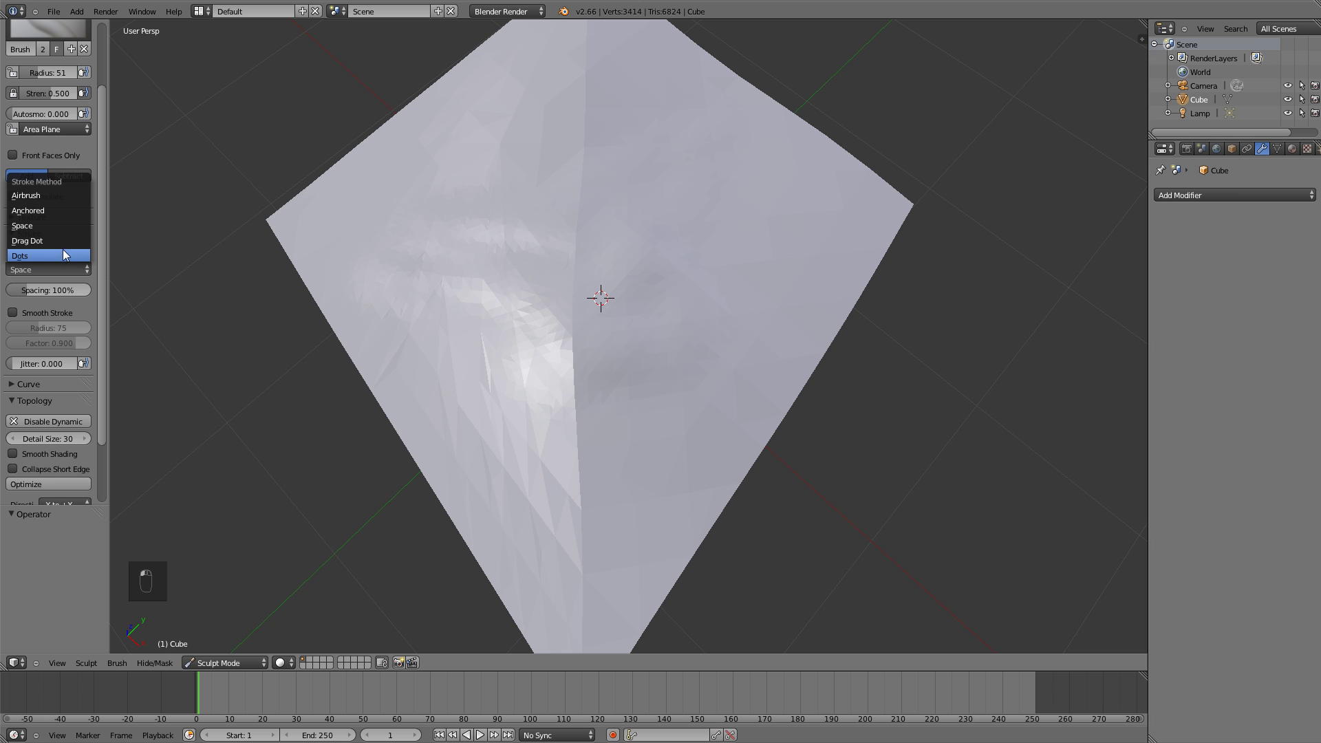
pyautogui.click(62, 240)
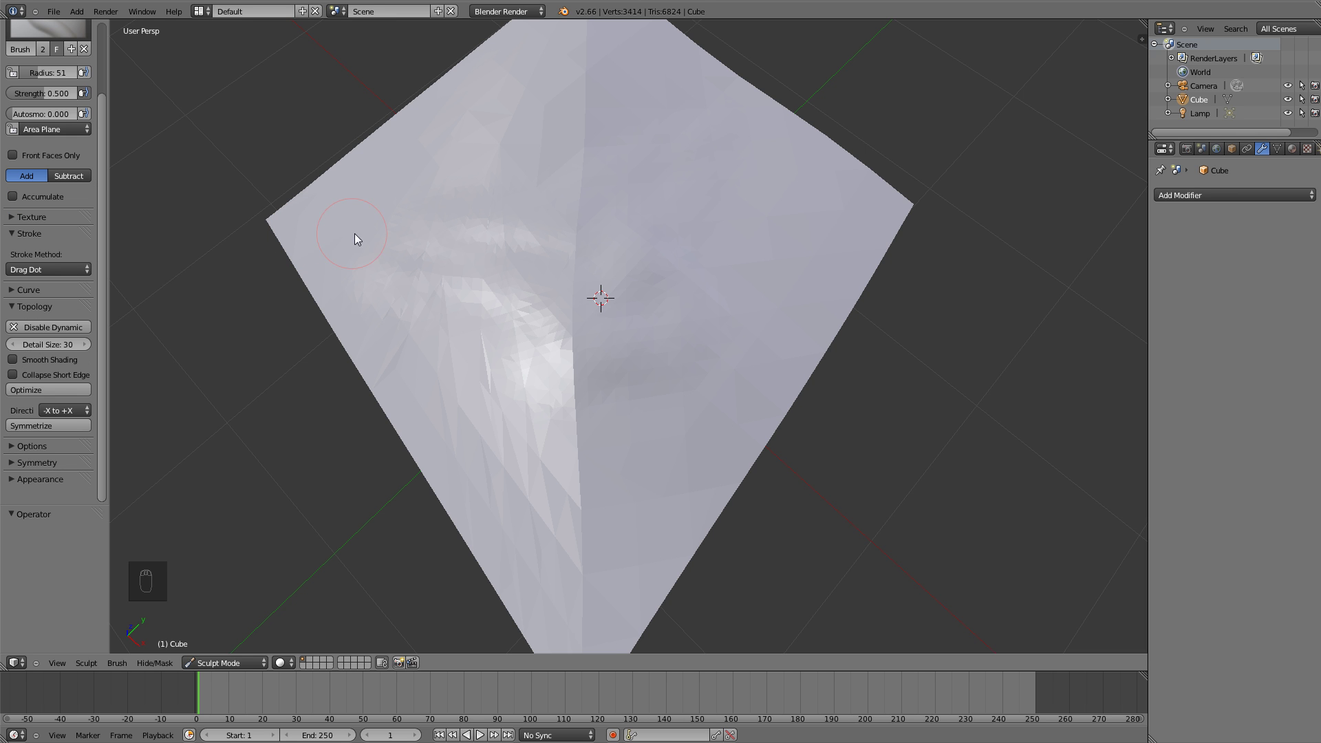
pyautogui.moveTo(640, 243); pyautogui.dragTo(650, 246, button='middle')
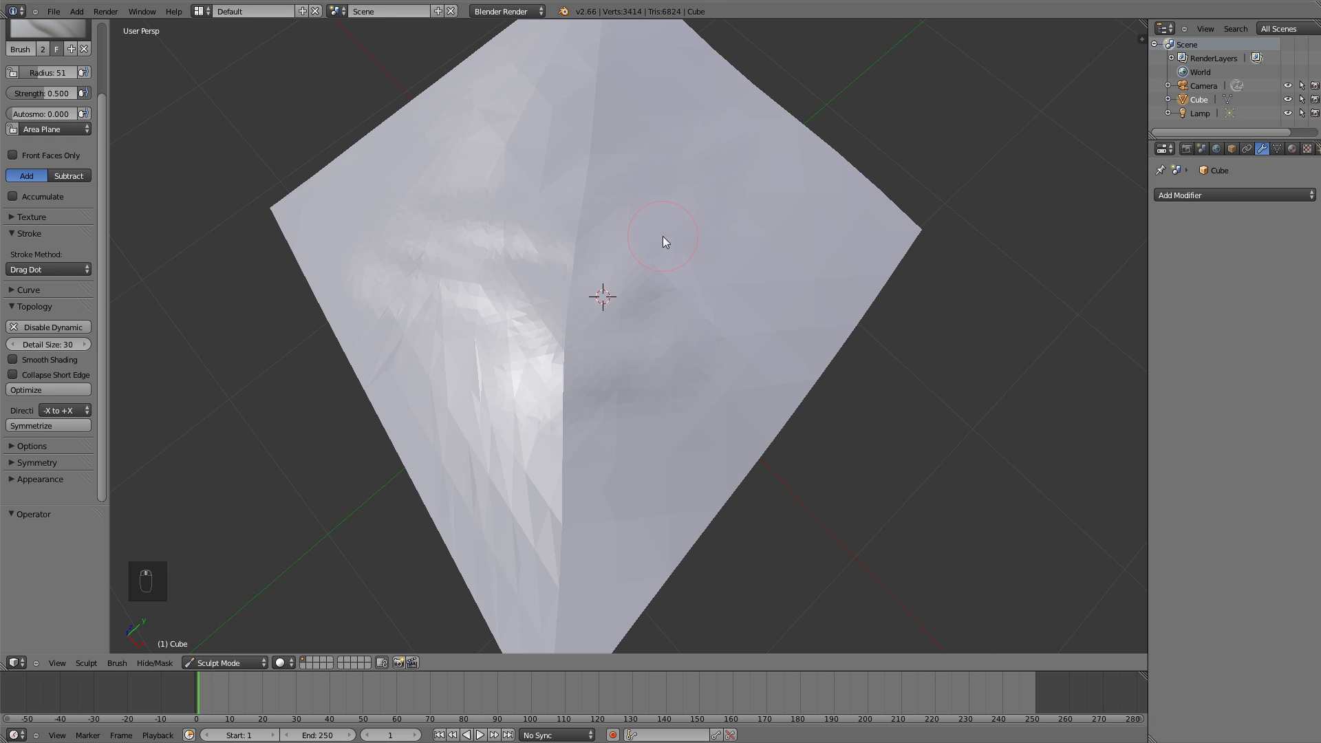
# Try the Drag Dot stroke by placing a single bump on the top face's upper area, and undo it
pyautogui.moveTo(663, 237)
pyautogui.mouseDown()
pyautogui.moveTo(651, 310)
pyautogui.moveTo(556, 383)
pyautogui.moveTo(485, 344)
pyautogui.moveTo(472, 234)
pyautogui.mouseUp()
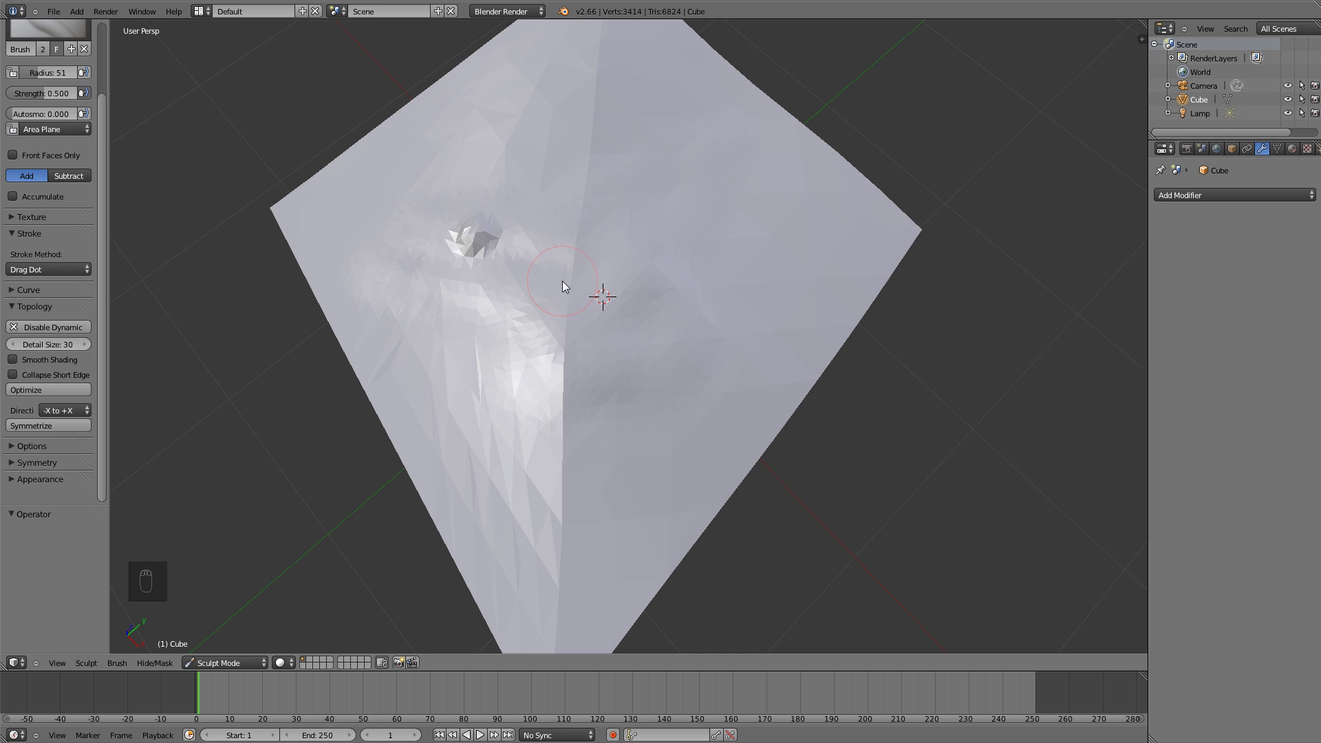
pyautogui.hotkey('ctrl', 'z')
# Change the brush's stroke method to Dots, sculpt a long curved test stroke over the top face, and undo it
pyautogui.click(60, 268)
pyautogui.click(46, 254)
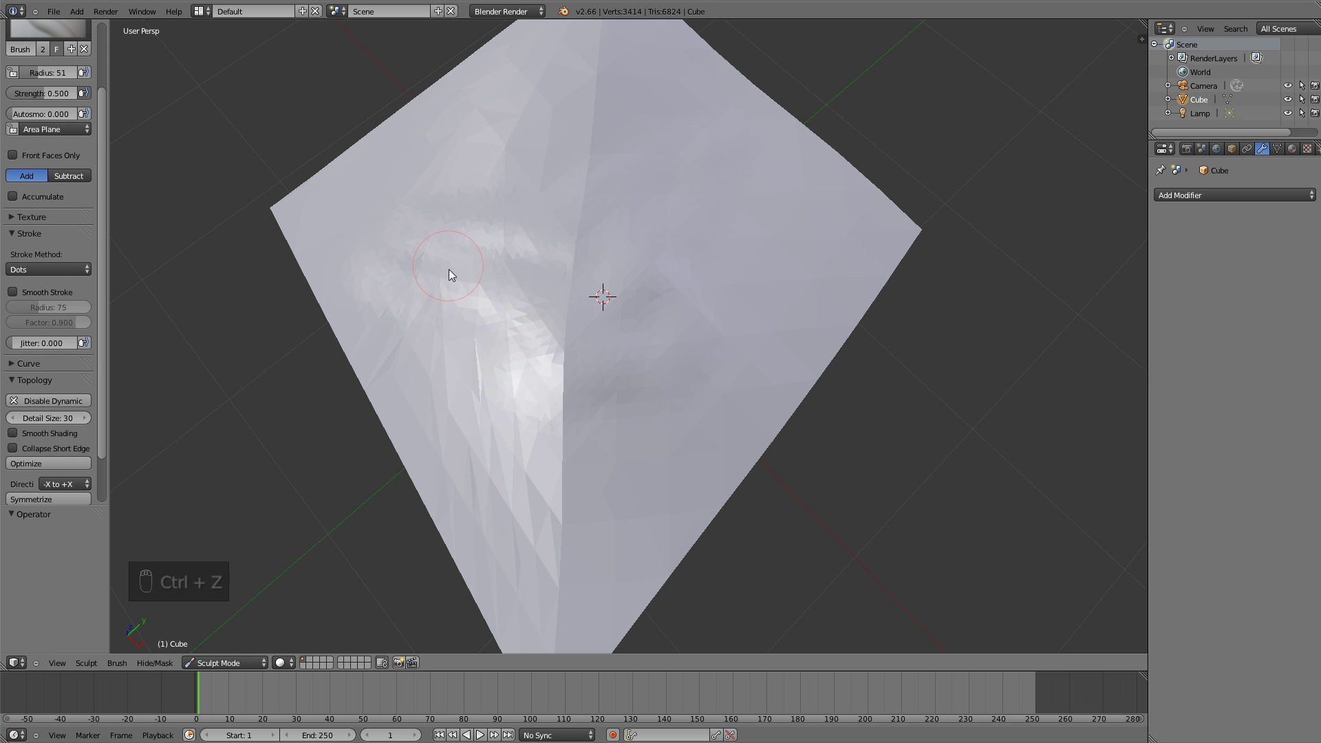
pyautogui.moveTo(454, 304)
pyautogui.mouseDown()
pyautogui.moveTo(457, 272)
pyautogui.moveTo(547, 200)
pyautogui.moveTo(638, 176)
pyautogui.mouseUp()
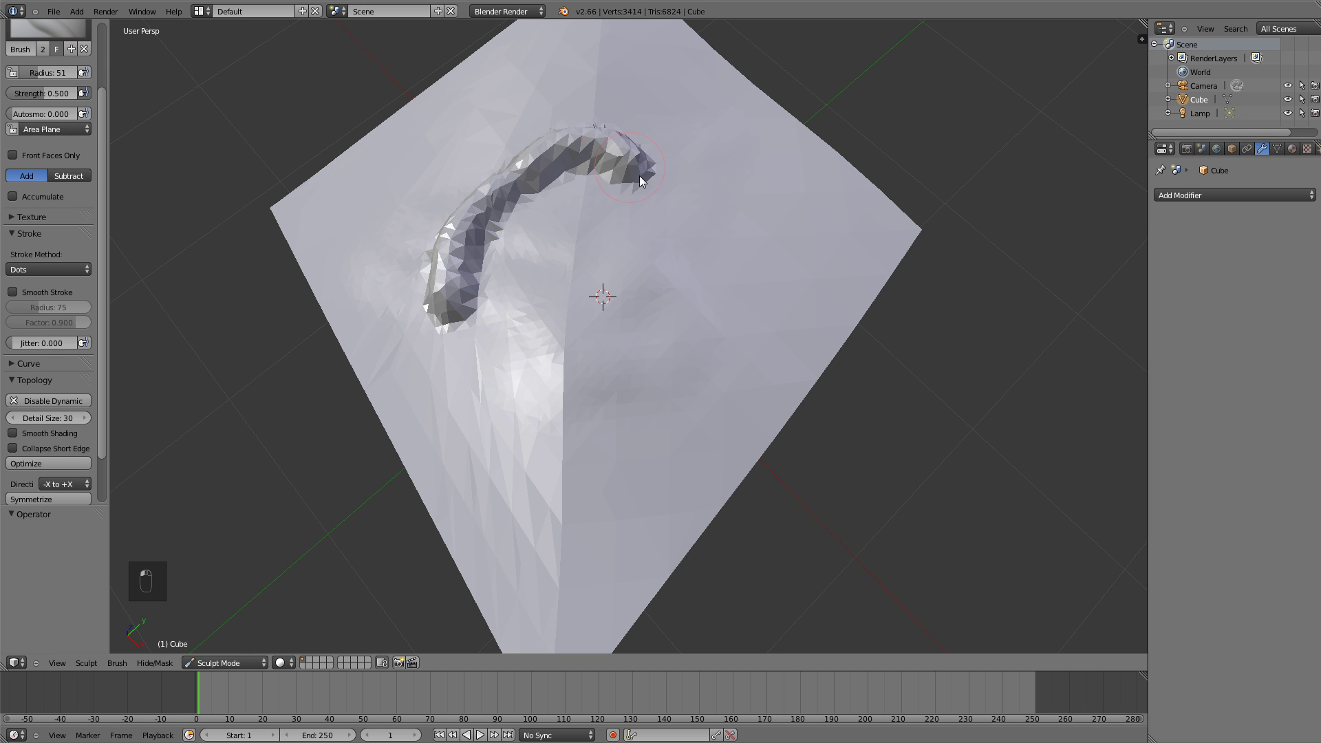
pyautogui.moveTo(659, 281)
pyautogui.mouseDown()
pyautogui.moveTo(650, 320)
pyautogui.moveTo(681, 227)
pyautogui.moveTo(676, 295)
pyautogui.moveTo(630, 230)
pyautogui.moveTo(613, 232)
pyautogui.moveTo(619, 353)
pyautogui.moveTo(654, 295)
pyautogui.mouseUp()
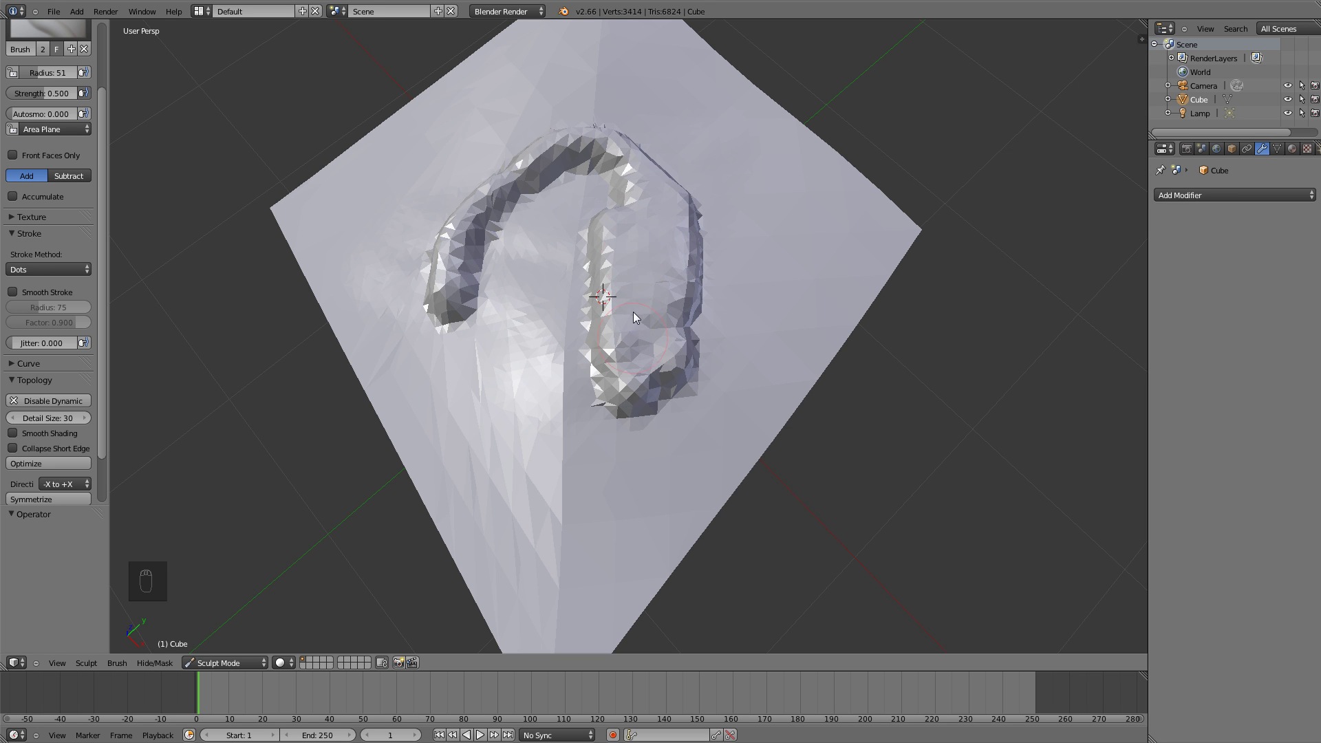
pyautogui.hotkey('ctrl', 'z')
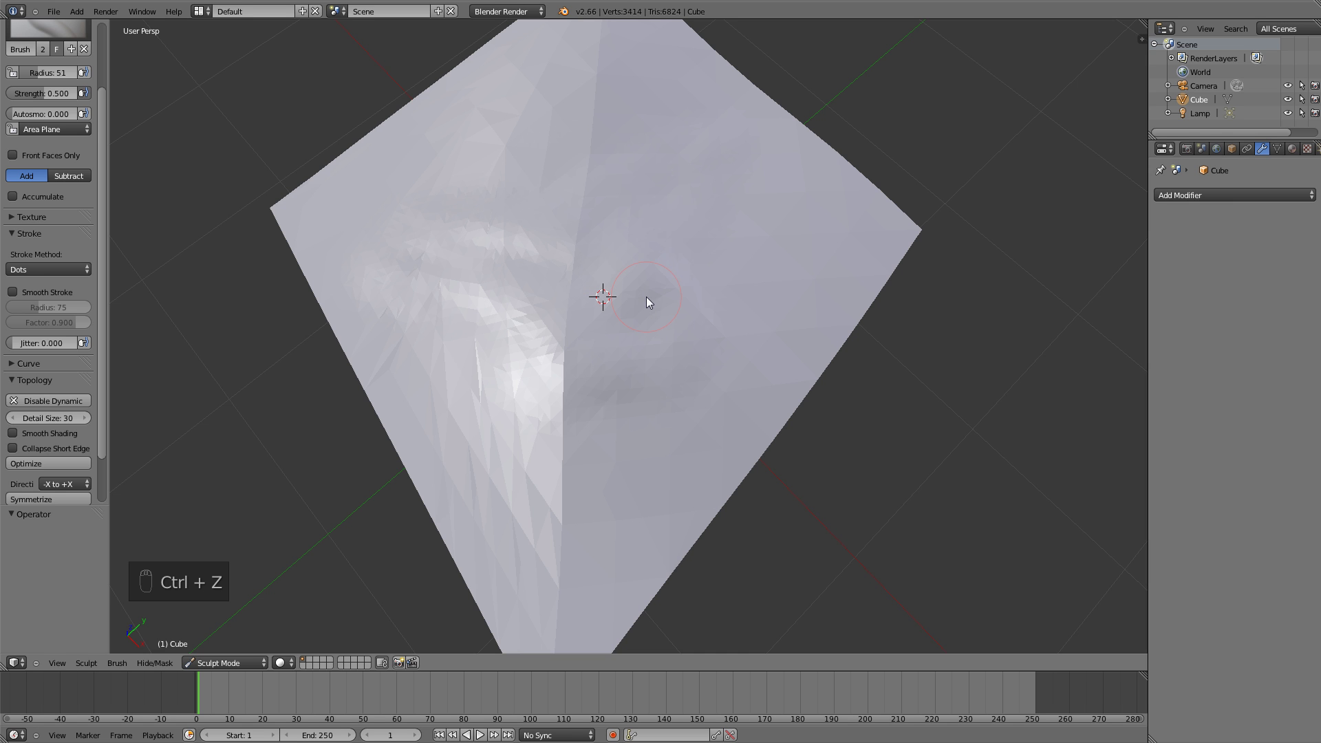
# Change the brush's stroke method to Anchored, try one stroke near the 3D cursor, and undo it
pyautogui.click(64, 270)
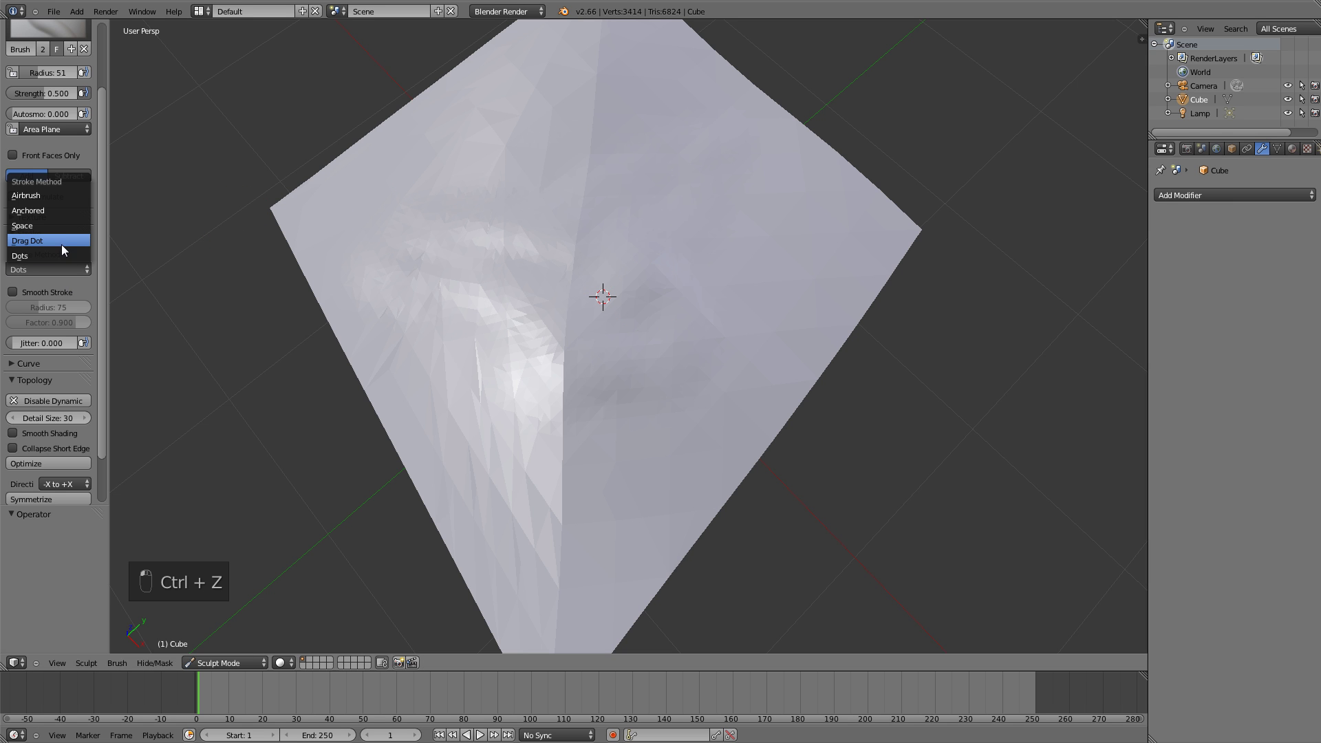
pyautogui.click(56, 210)
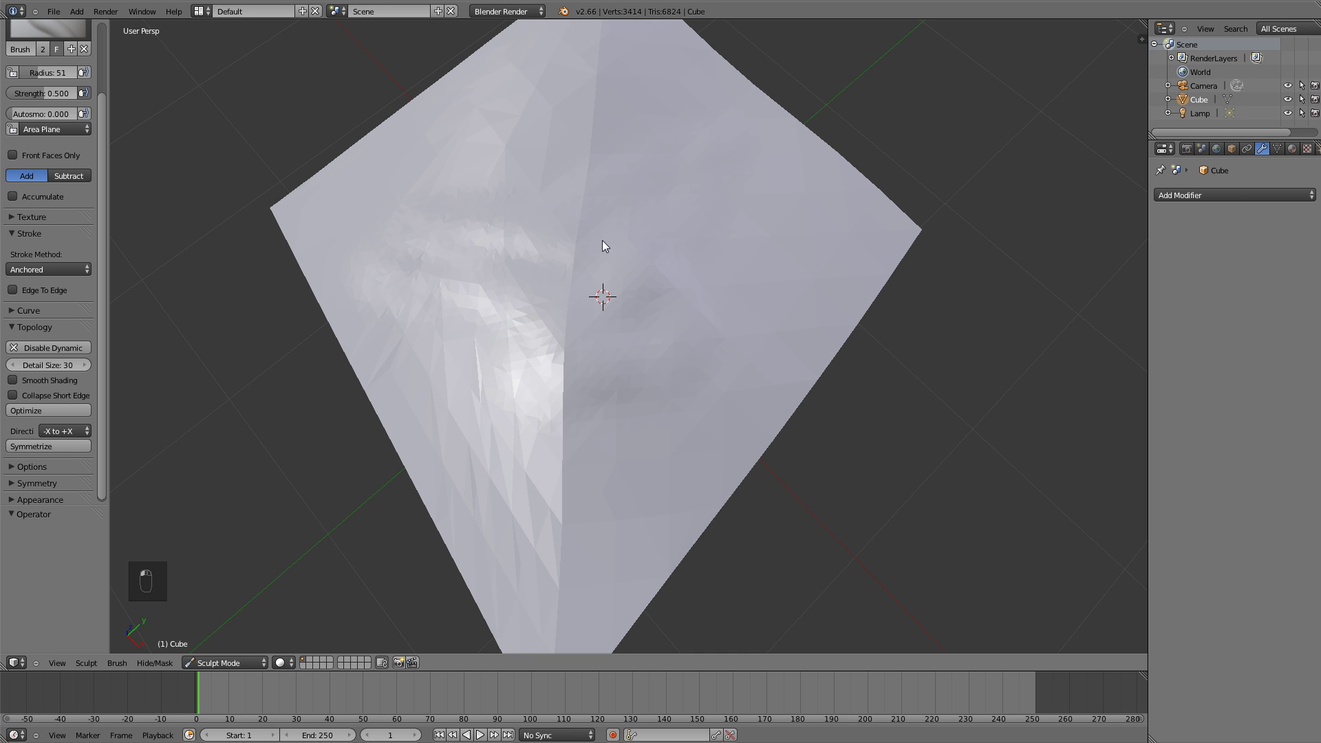
pyautogui.moveTo(609, 267)
pyautogui.mouseDown()
pyautogui.moveTo(634, 356)
pyautogui.moveTo(720, 522)
pyautogui.moveTo(672, 428)
pyautogui.moveTo(784, 569)
pyautogui.moveTo(666, 411)
pyautogui.moveTo(605, 298)
pyautogui.moveTo(643, 413)
pyautogui.moveTo(715, 515)
pyautogui.moveTo(659, 367)
pyautogui.moveTo(630, 331)
pyautogui.mouseUp()
pyautogui.hotkey('ctrl', 'z')
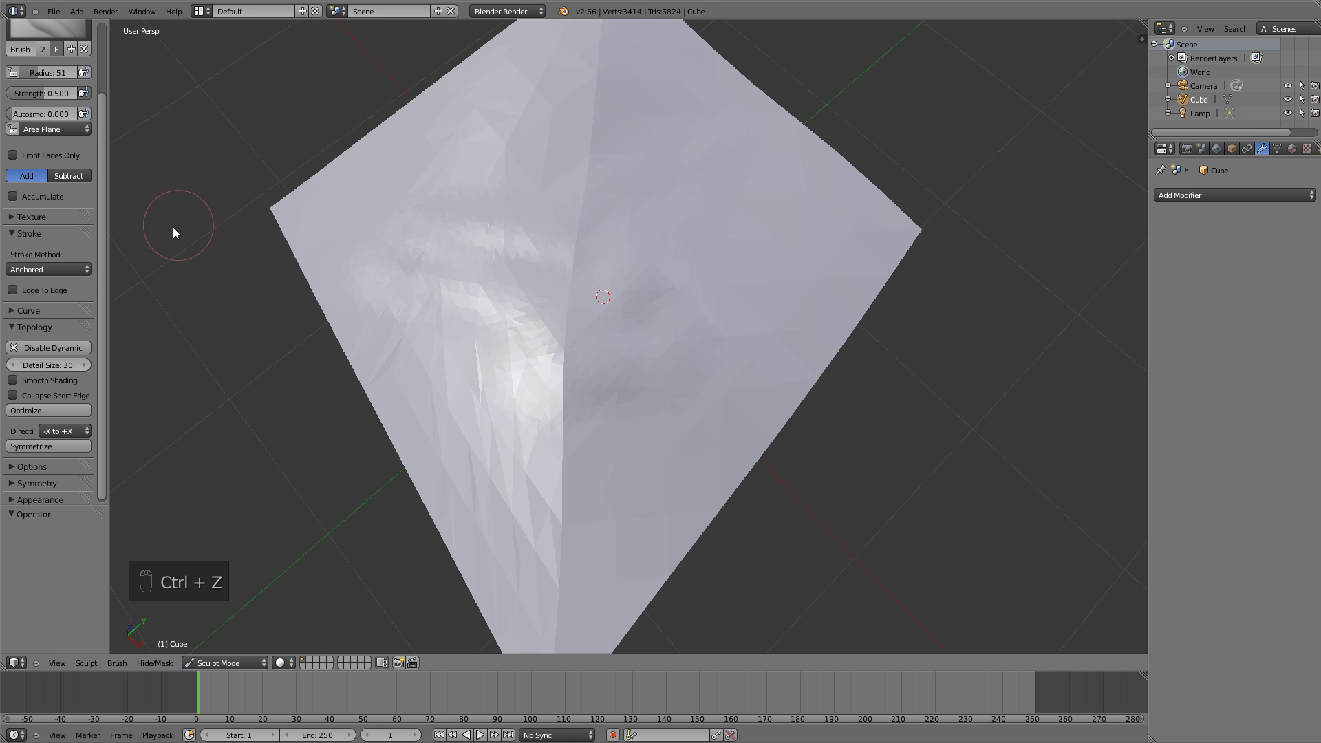
# Change the brush's stroke method to Airbrush, sculpt a U-shaped test stroke on the top face, and undo it
pyautogui.click(44, 270)
pyautogui.click(46, 191)
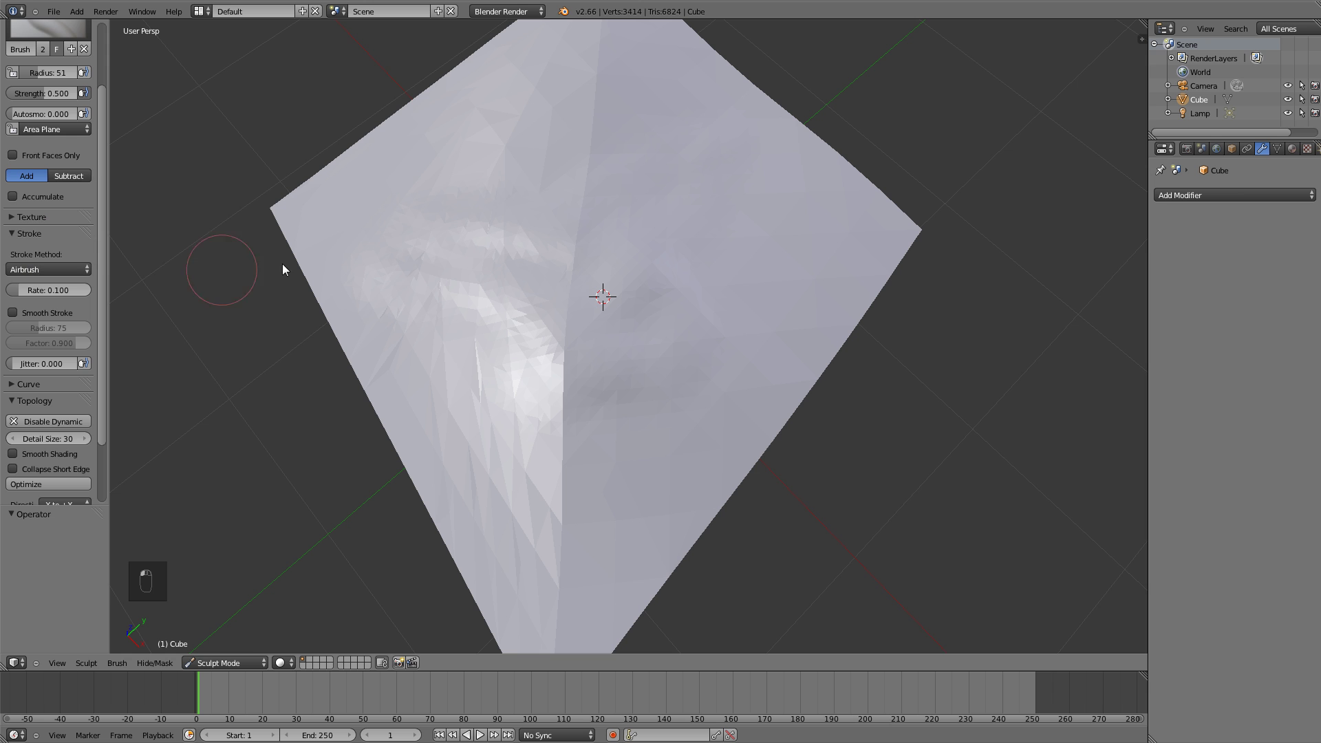
pyautogui.moveTo(687, 164)
pyautogui.mouseDown()
pyautogui.moveTo(690, 221)
pyautogui.moveTo(659, 370)
pyautogui.moveTo(540, 332)
pyautogui.mouseUp()
pyautogui.moveTo(539, 274); pyautogui.dragTo(592, 188)
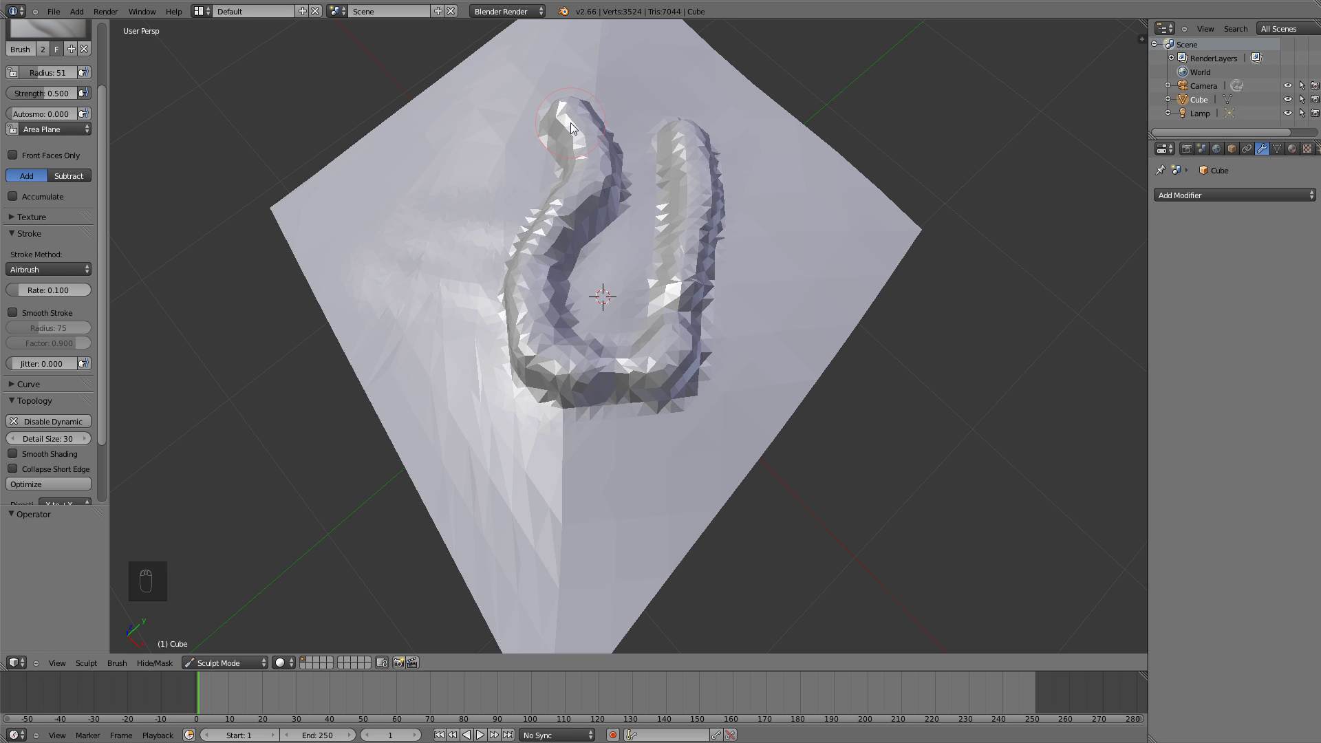
pyautogui.press('ctrl')
pyautogui.hotkey('ctrl', 'z')
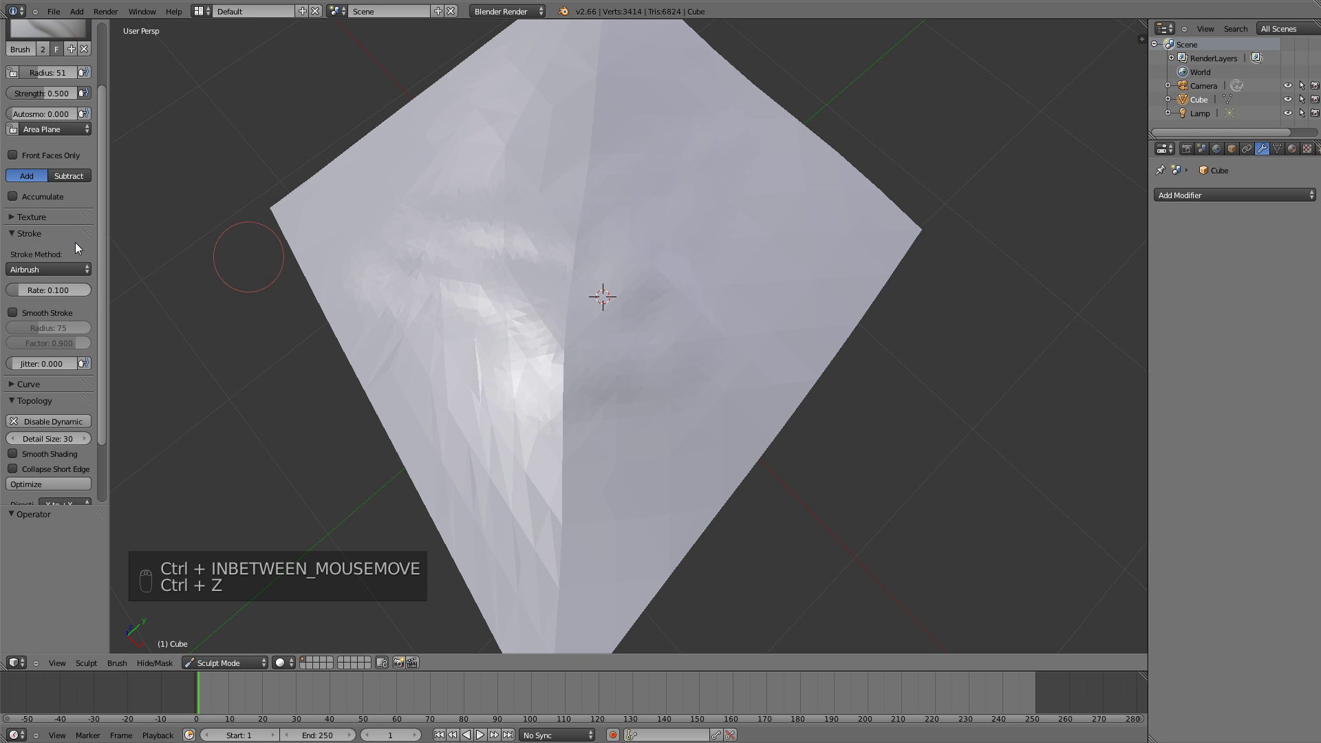
# Return the brush's stroke method to Space with 10% spacing, and collapse the stroke settings
pyautogui.click(42, 266)
pyautogui.click(37, 220)
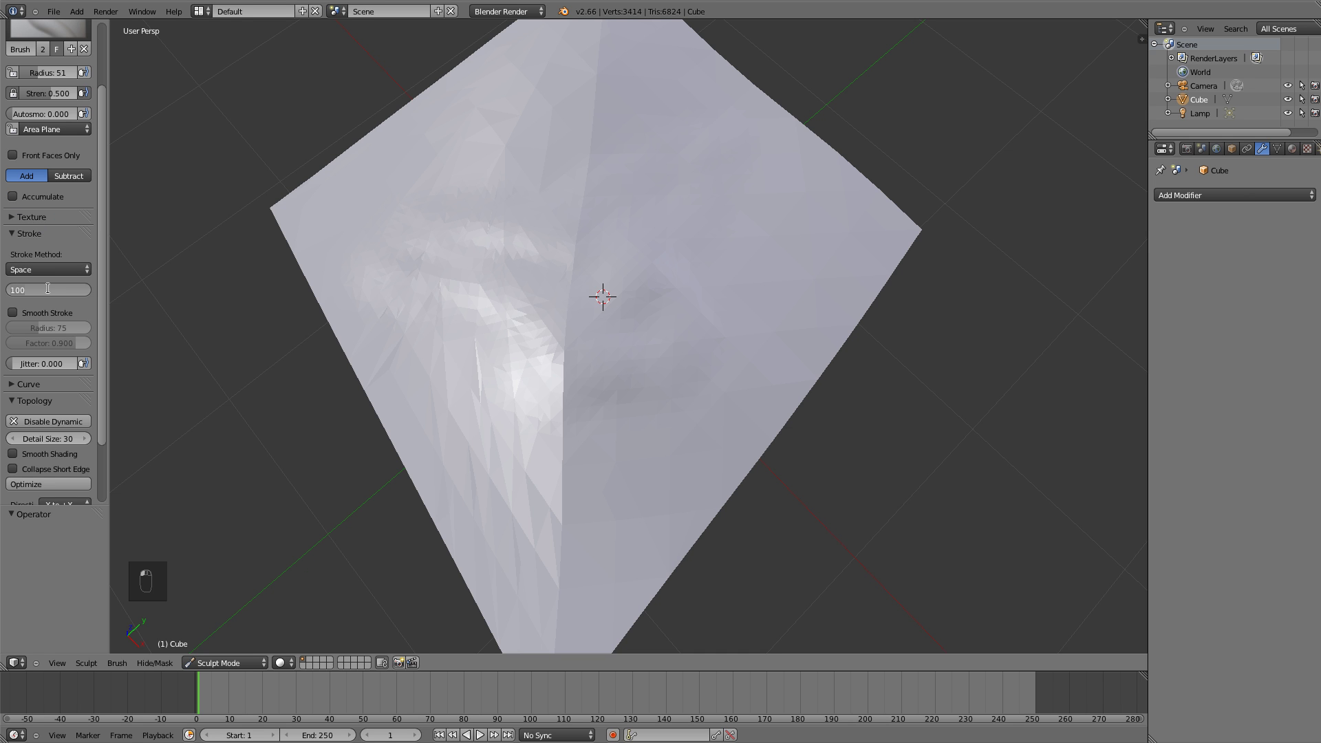
pyautogui.press('BackSpace')
pyautogui.click(31, 231)
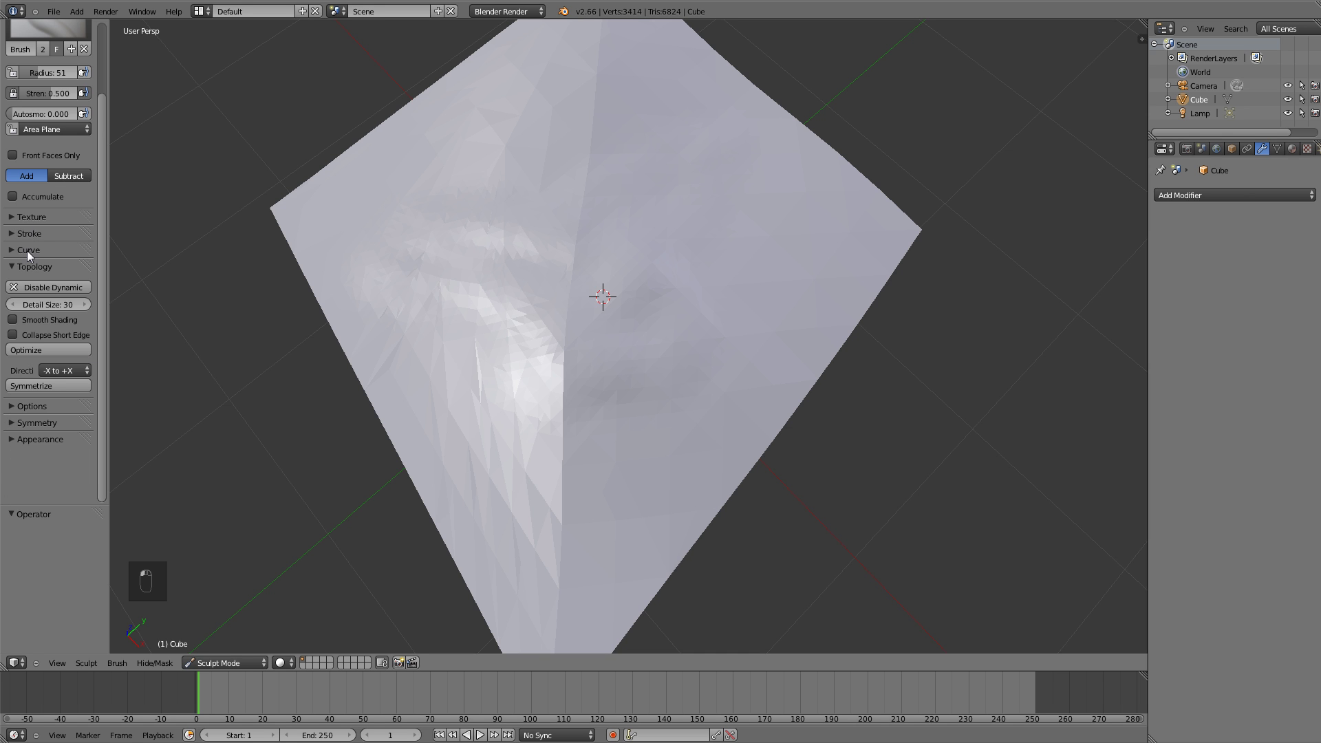
# Open the brush's falloff curve settings, try a short stroke on the top face with the smooth curve, and undo it
pyautogui.click(27, 250)
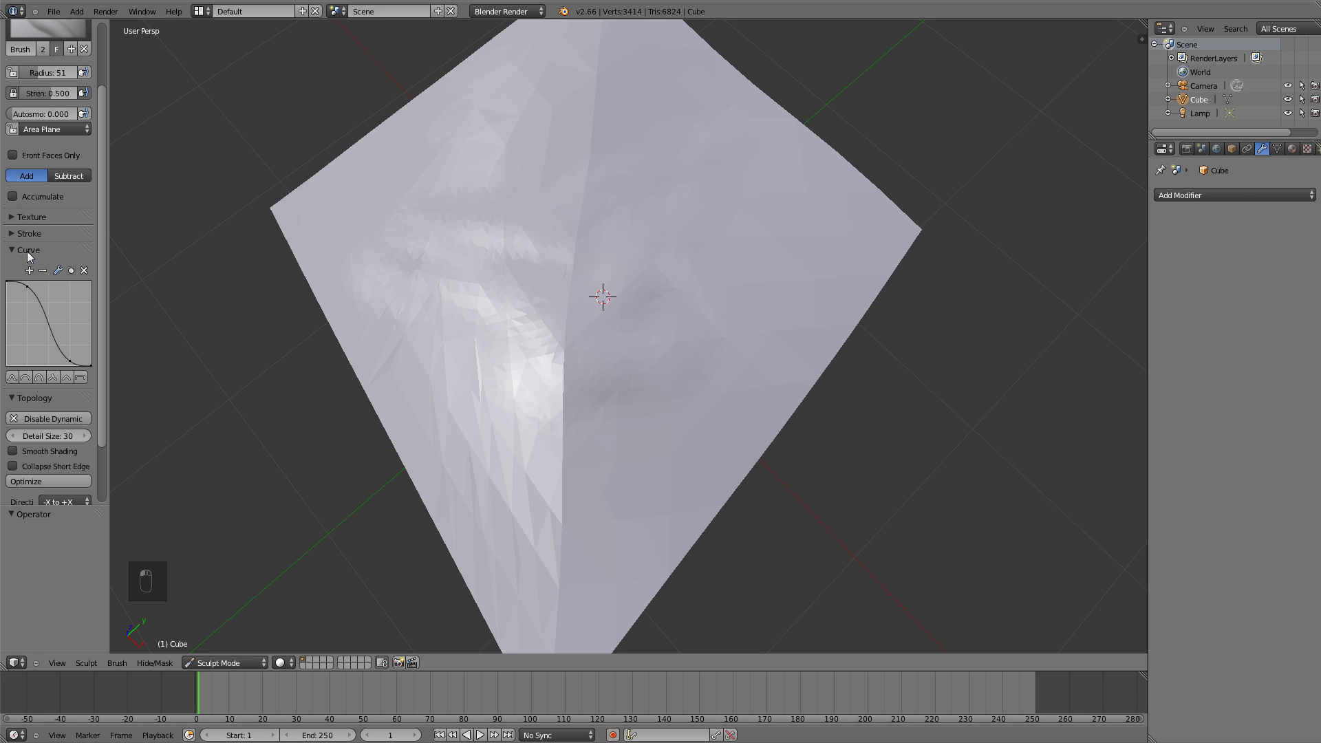
pyautogui.moveTo(551, 266); pyautogui.dragTo(786, 258, button='middle')
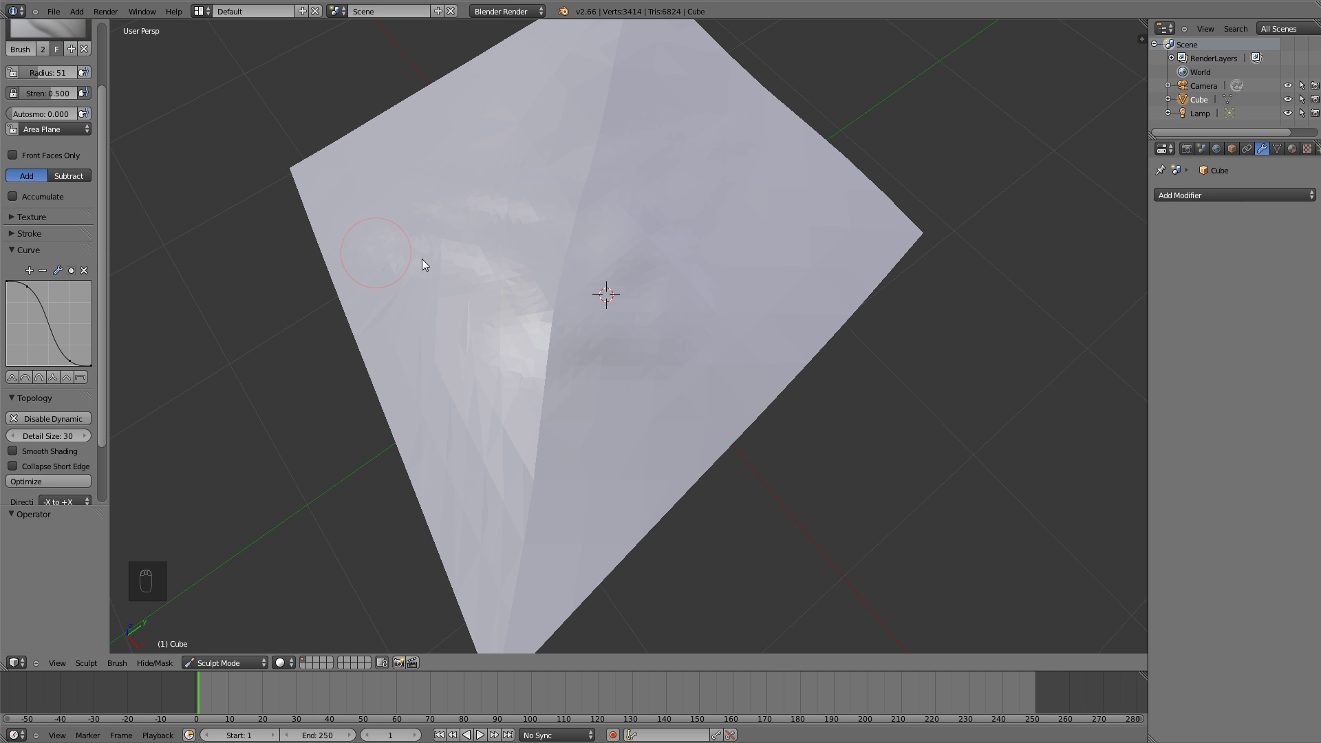
pyautogui.moveTo(808, 216)
pyautogui.mouseDown()
pyautogui.moveTo(698, 353)
pyautogui.moveTo(820, 216)
pyautogui.mouseUp()
pyautogui.moveTo(744, 286)
pyautogui.mouseDown(button='middle')
pyautogui.moveTo(738, 244)
pyautogui.moveTo(752, 282)
pyautogui.mouseUp(button='middle')
pyautogui.hotkey('ctrl', 'z')
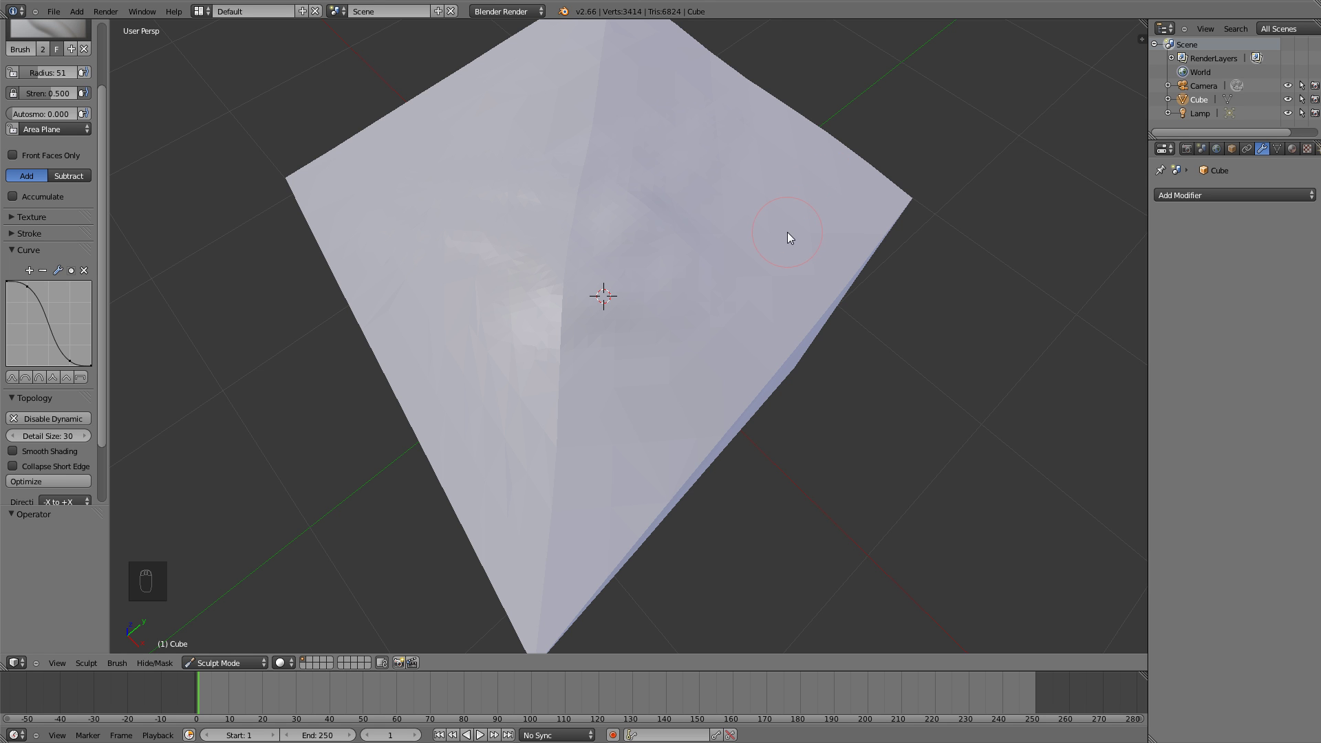
# Apply the flat, constant falloff preset, sculpt a straight test ridge on the top face in top view, inspect it, and undo it
pyautogui.press('KP_7')
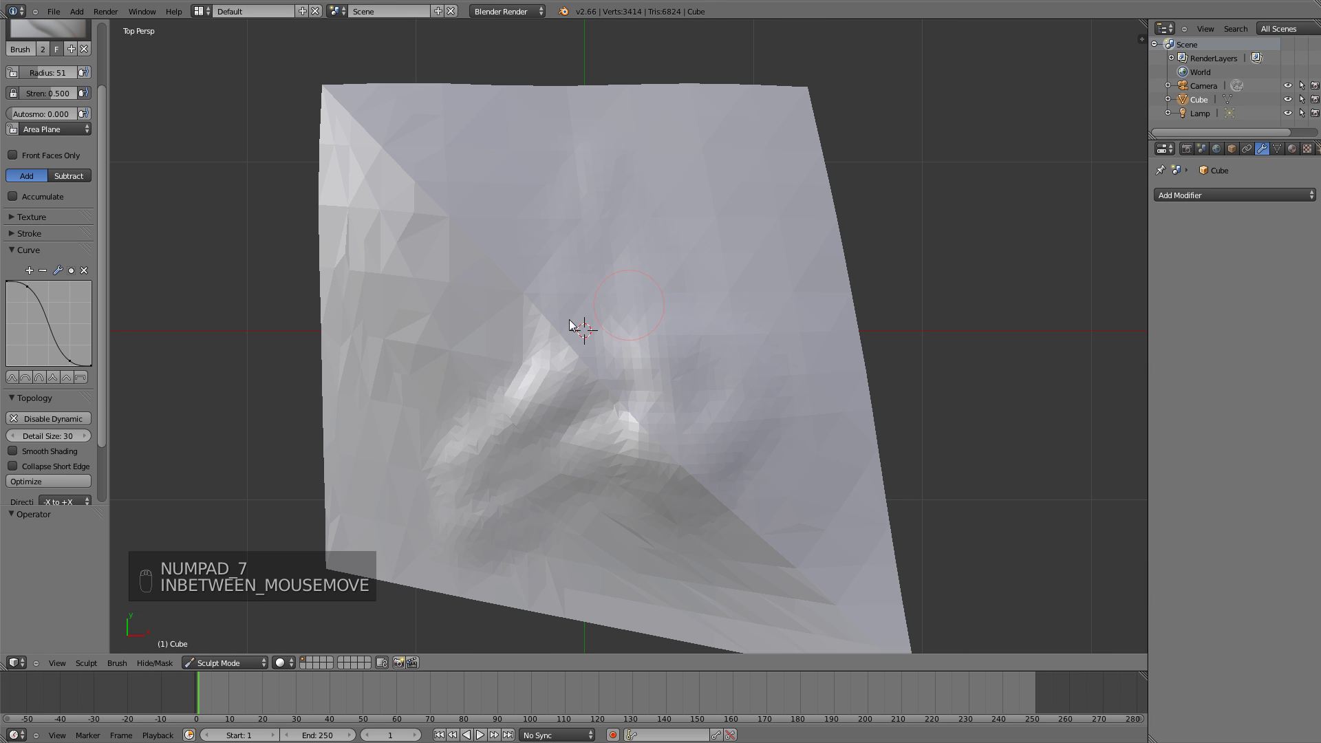
pyautogui.click(80, 377)
pyautogui.keyDown('shift'); pyautogui.moveTo(711, 233); pyautogui.dragTo(673, 269, button='middle'); pyautogui.keyUp('shift')
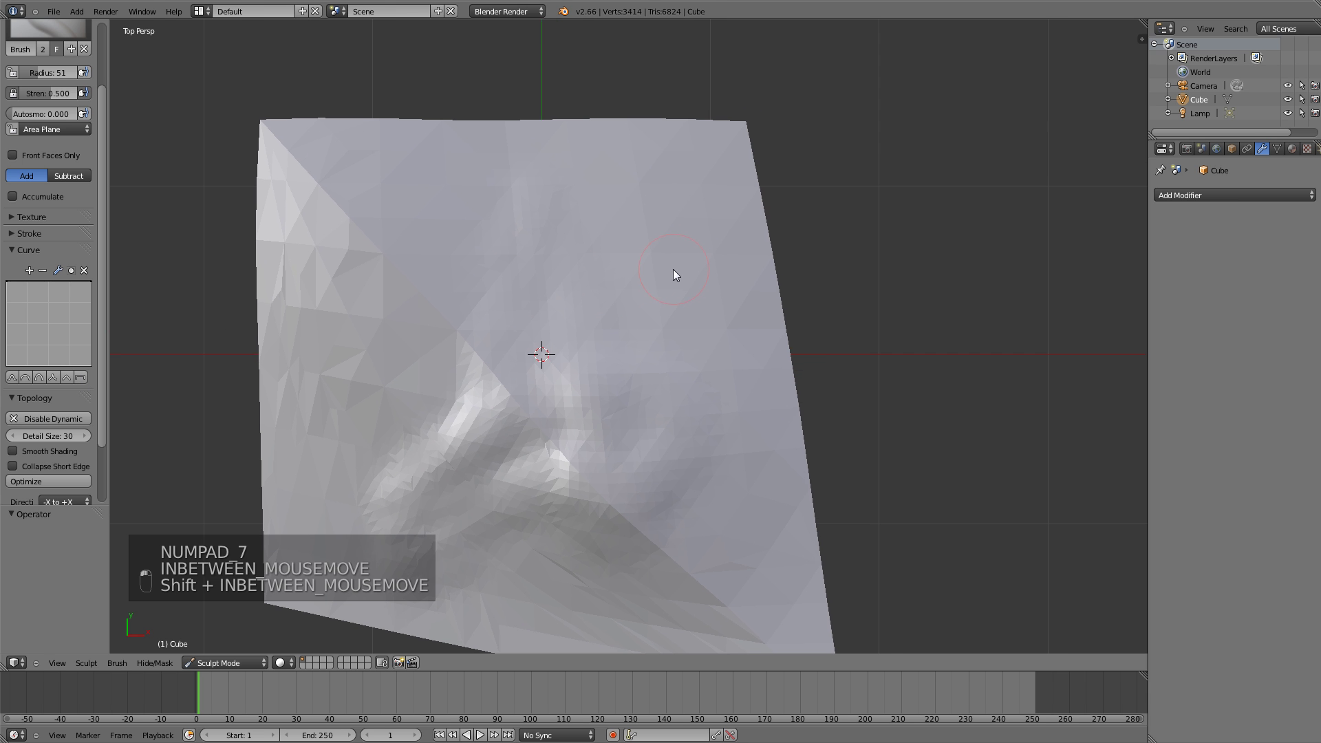
pyautogui.moveTo(652, 200); pyautogui.dragTo(655, 397)
pyautogui.moveTo(657, 234); pyautogui.dragTo(643, 378)
pyautogui.moveTo(643, 378)
pyautogui.mouseDown(button='middle')
pyautogui.moveTo(641, 310)
pyautogui.moveTo(578, 316)
pyautogui.moveTo(602, 310)
pyautogui.mouseUp(button='middle')
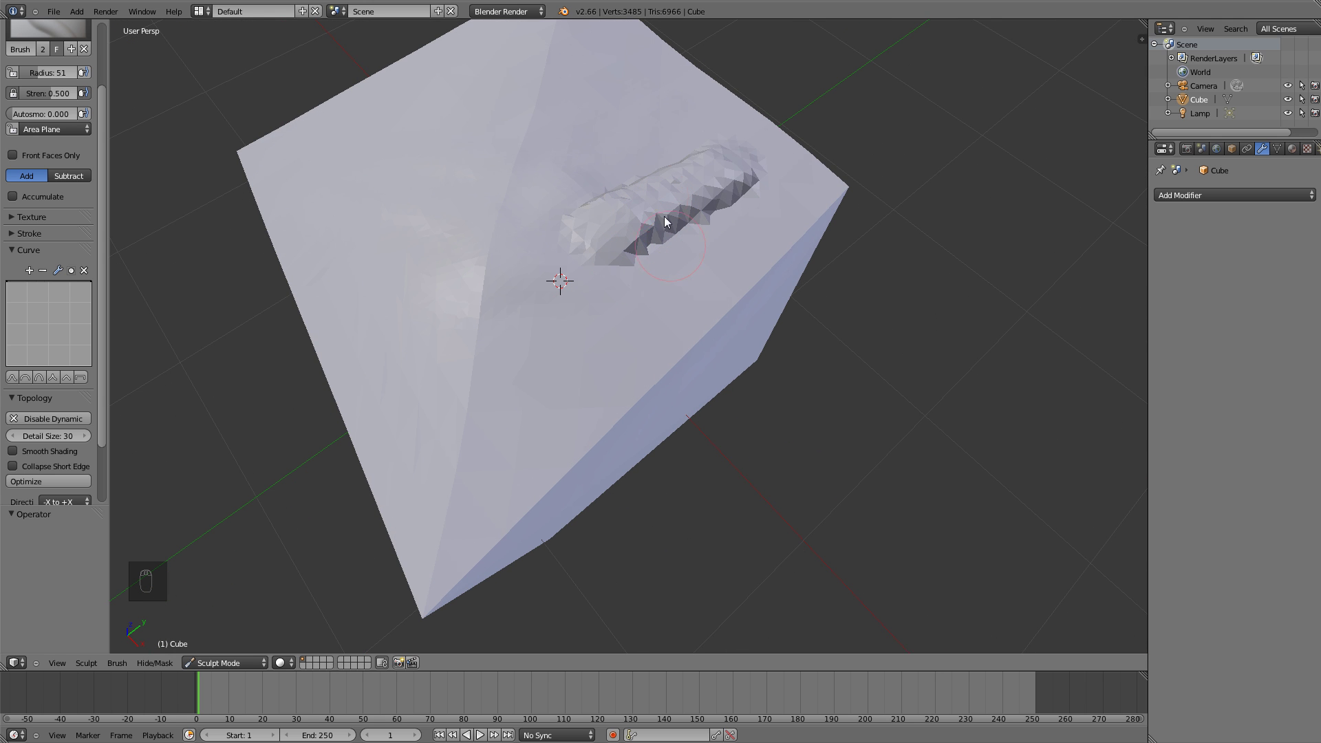
pyautogui.moveTo(598, 257); pyautogui.dragTo(428, 336, button='middle')
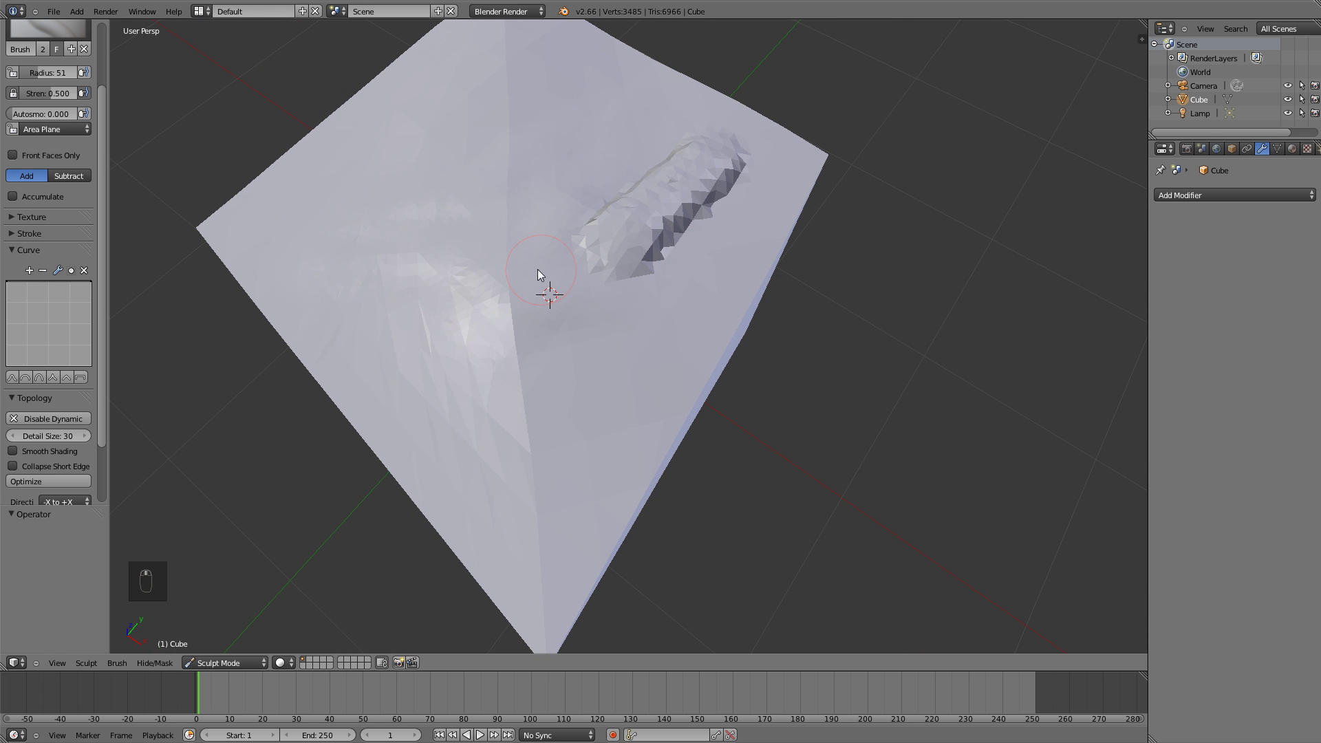
pyautogui.hotkey('ctrl', 'z')
# Apply the root falloff preset, move its lower curve point to about X 0.28, Y 0.27, sculpt a winding test stroke, and undo it
pyautogui.click(40, 377)
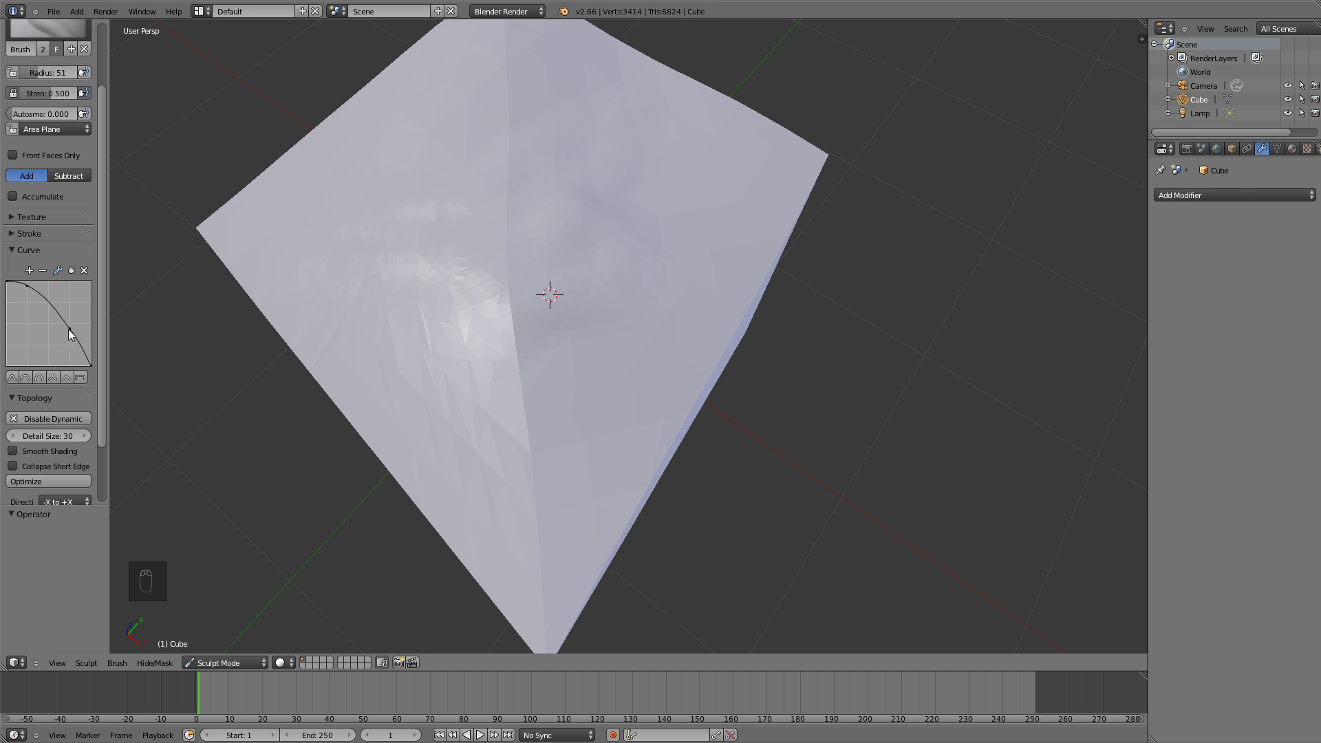
pyautogui.moveTo(68, 329); pyautogui.dragTo(27, 361)
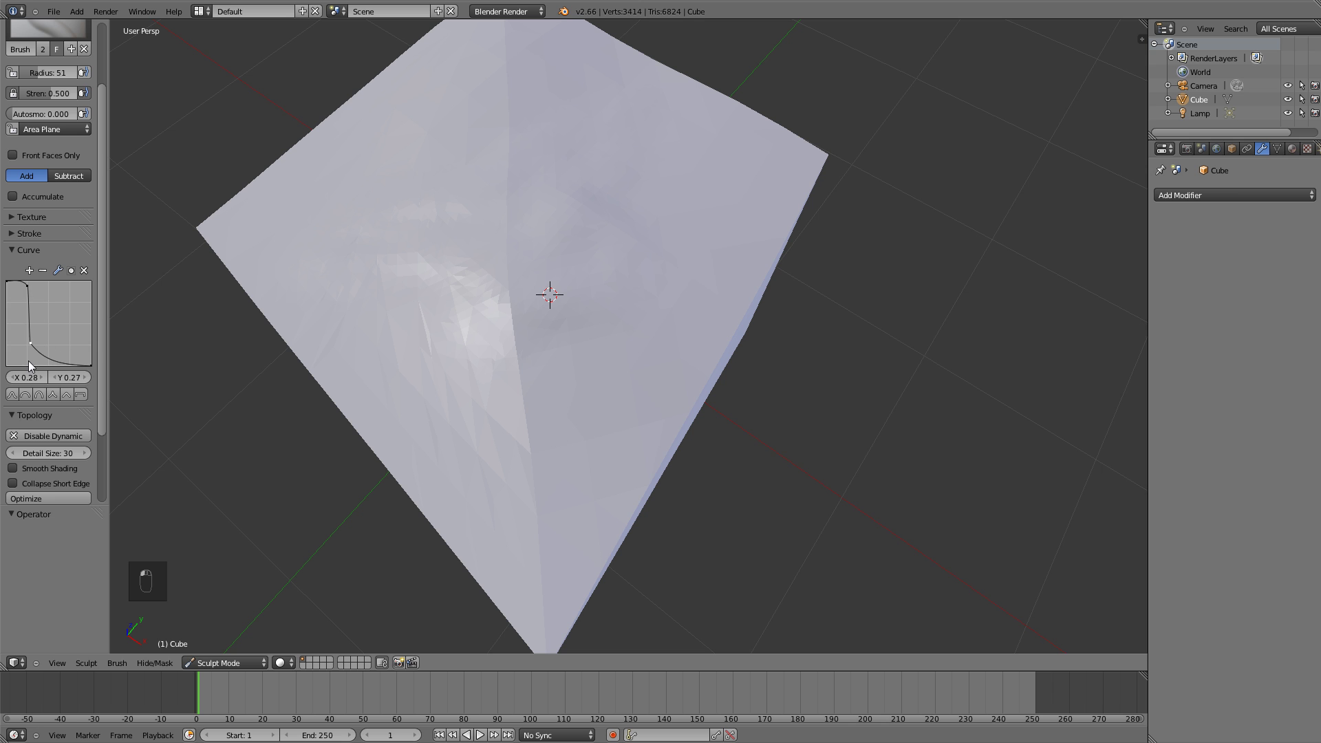
pyautogui.moveTo(737, 182); pyautogui.dragTo(731, 216)
pyautogui.moveTo(564, 469); pyautogui.dragTo(493, 489)
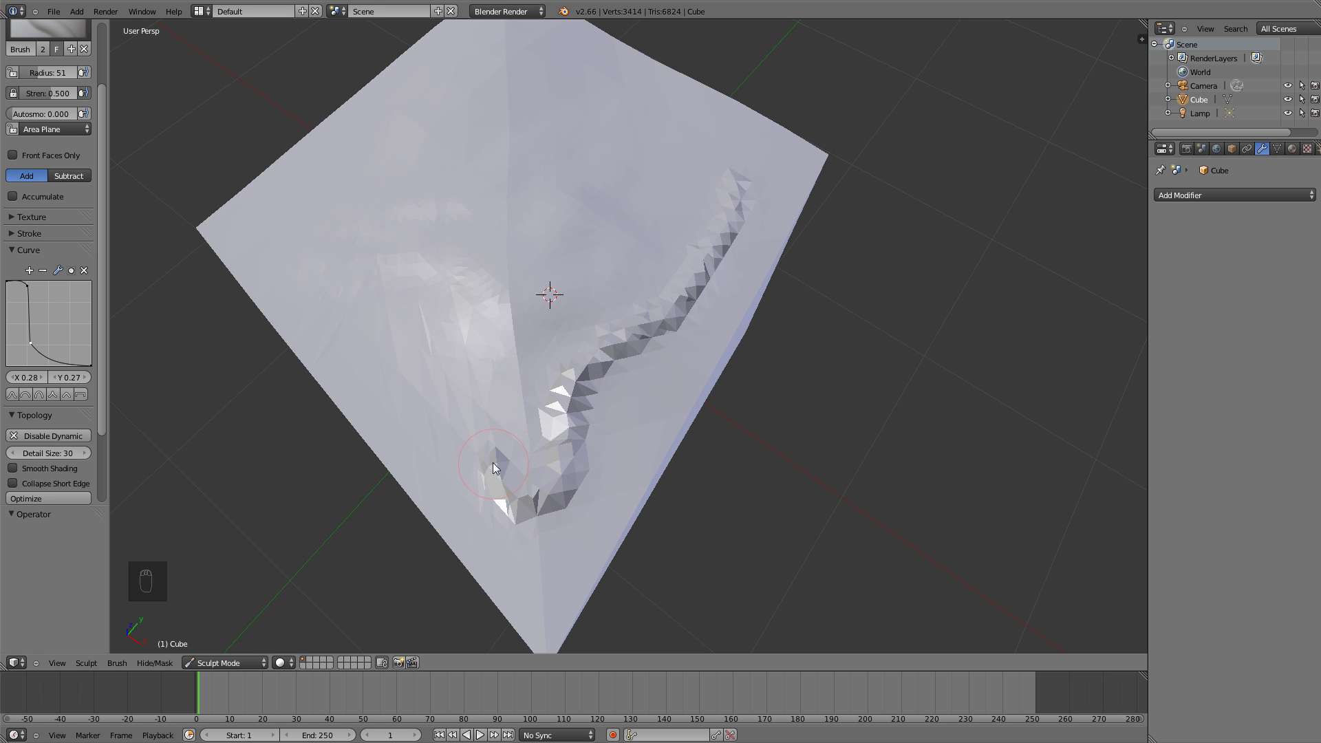
pyautogui.hotkey('ctrl', 'z')
# Reset the brush falloff to the smooth curve preset and collapse the curve settings
pyautogui.moveTo(604, 326); pyautogui.dragTo(641, 284, button='middle')
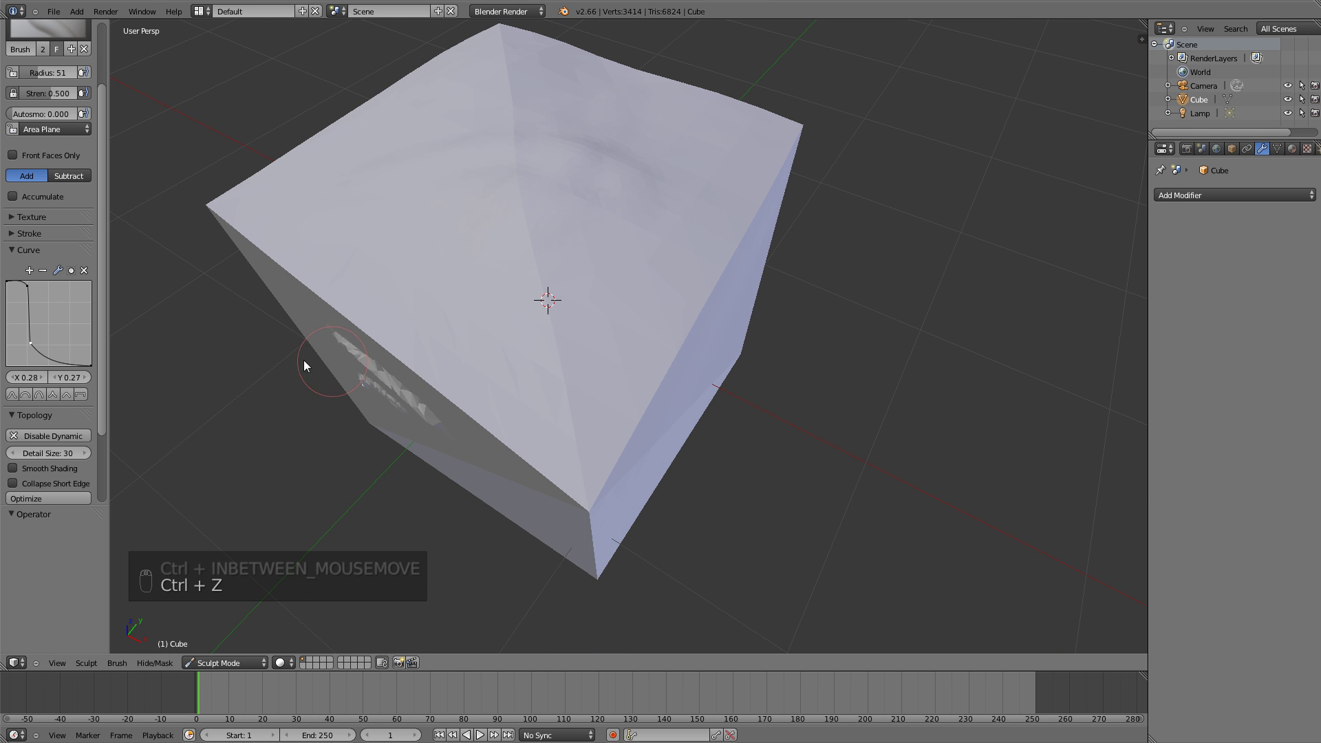
pyautogui.click(11, 395)
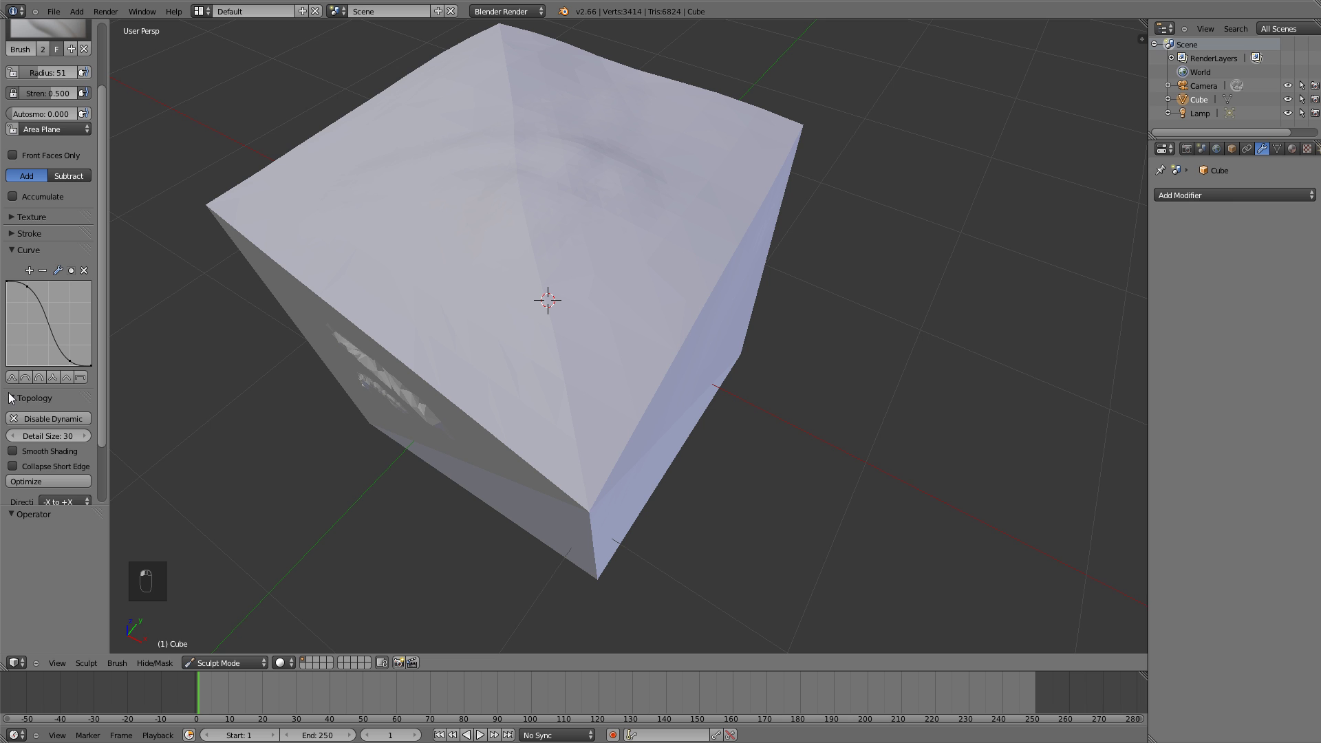
pyautogui.click(25, 252)
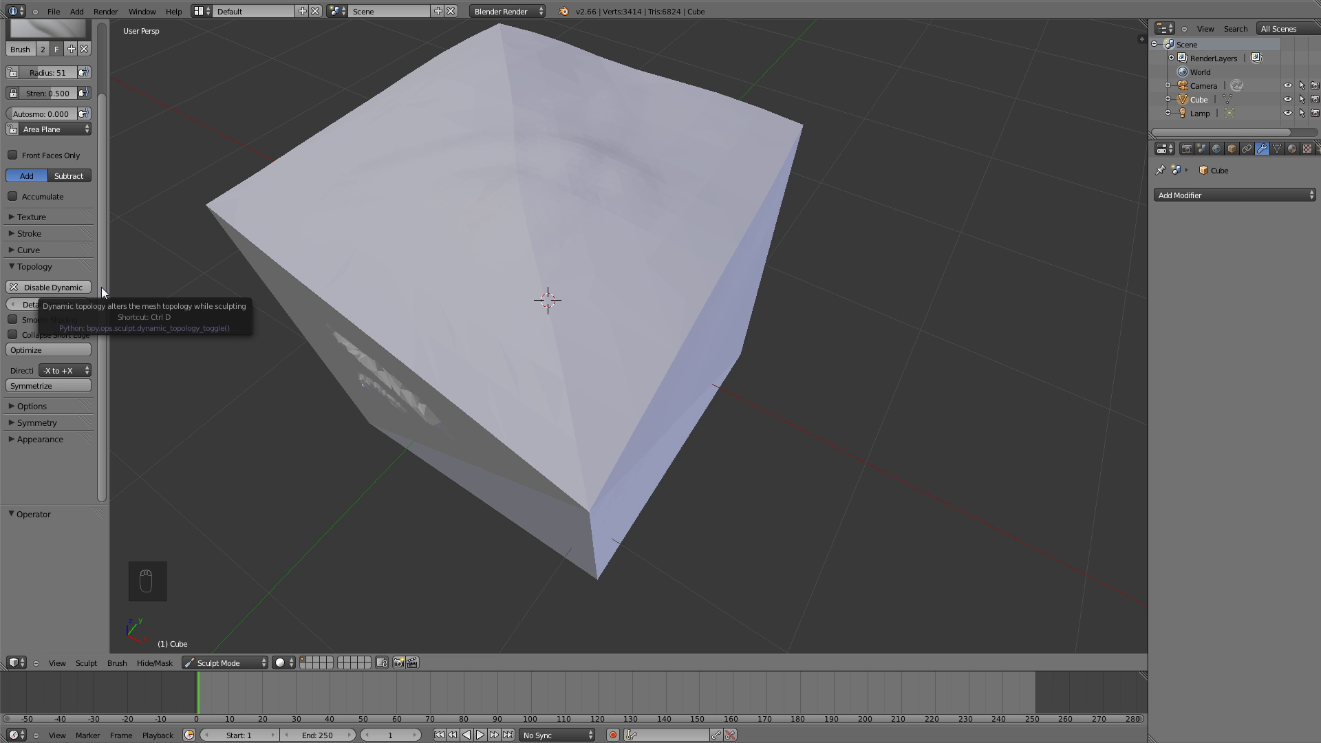
# Switch the cube to Object Mode and back to Sculpt Mode to see how this affects dynamic topology
pyautogui.moveTo(633, 398); pyautogui.dragTo(638, 348, button='middle')
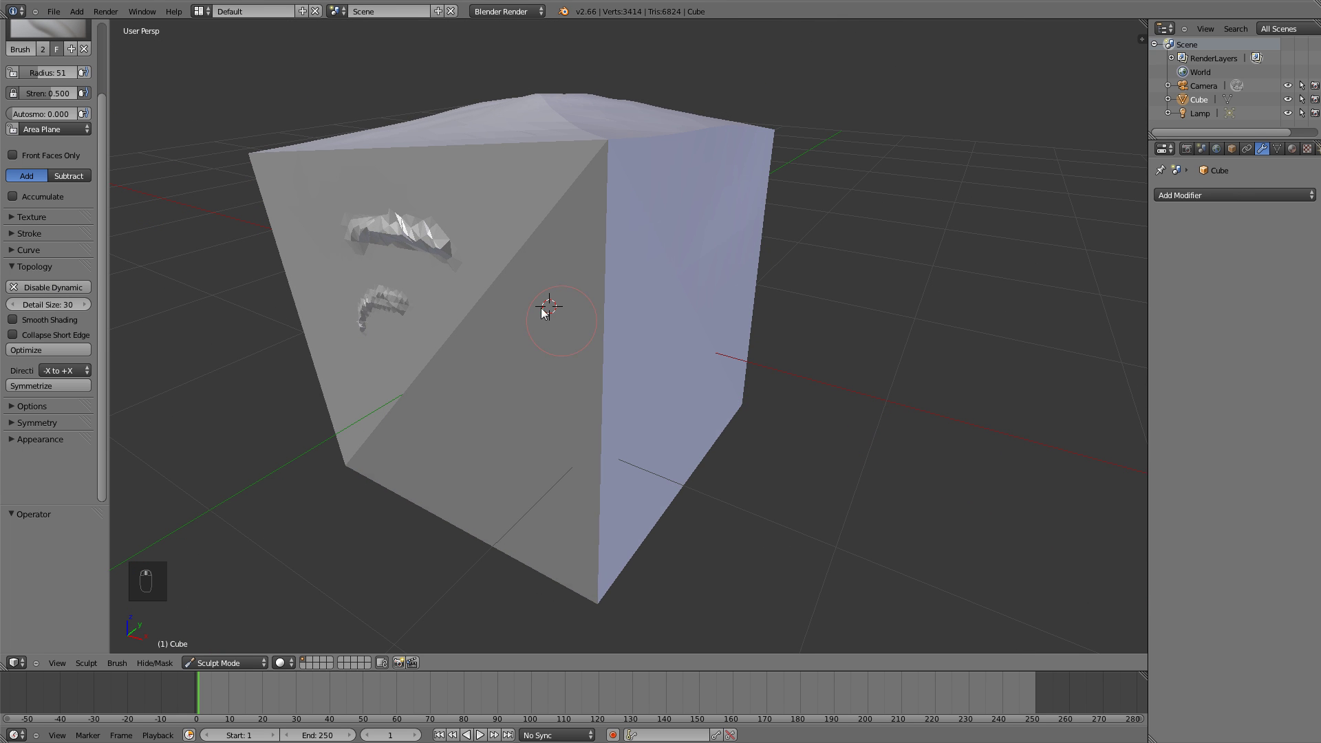
pyautogui.moveTo(528, 199); pyautogui.dragTo(519, 246, button='middle')
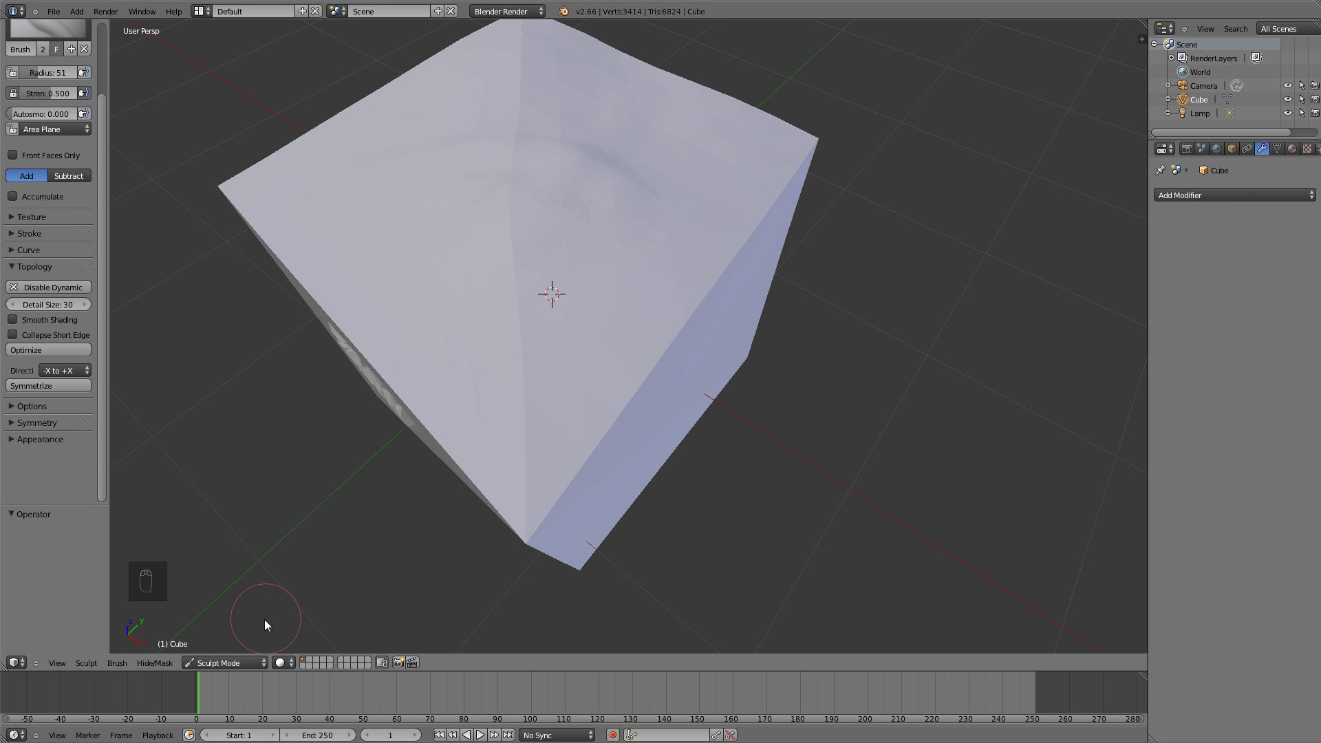
pyautogui.click(216, 663)
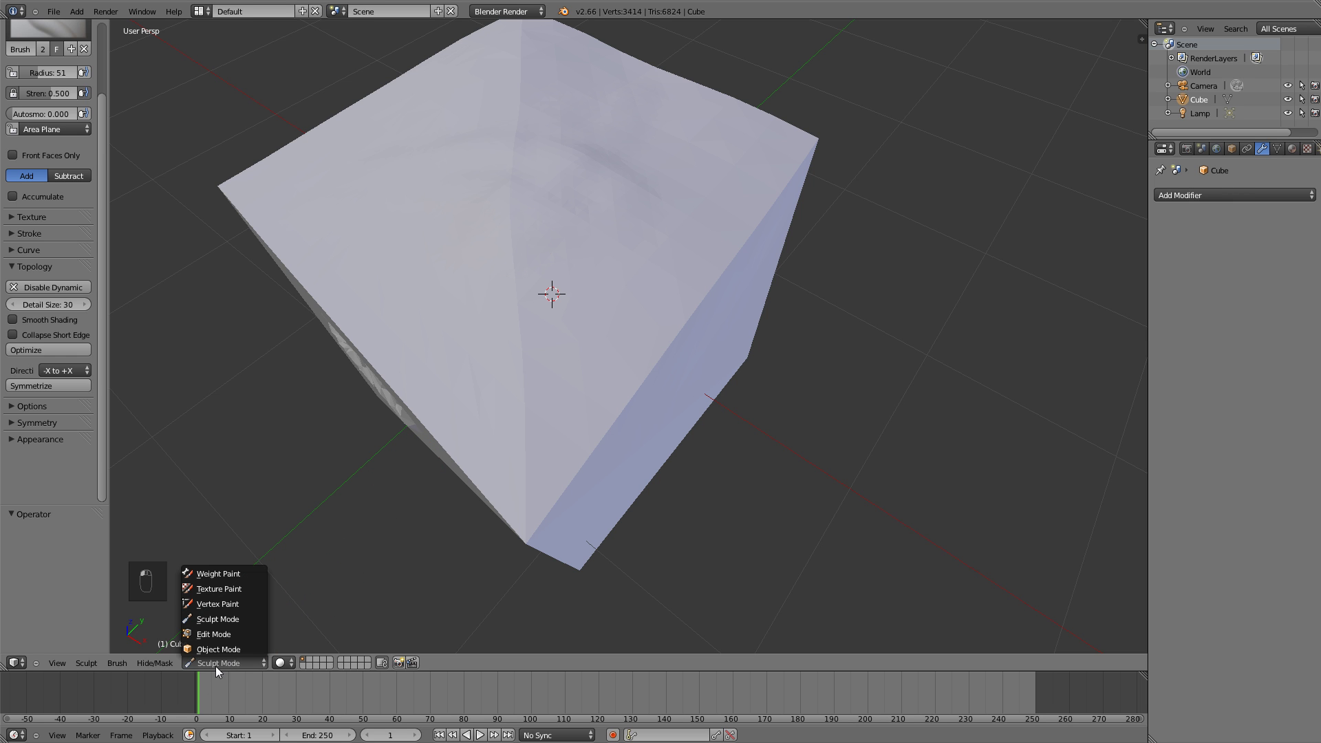
pyautogui.click(220, 648)
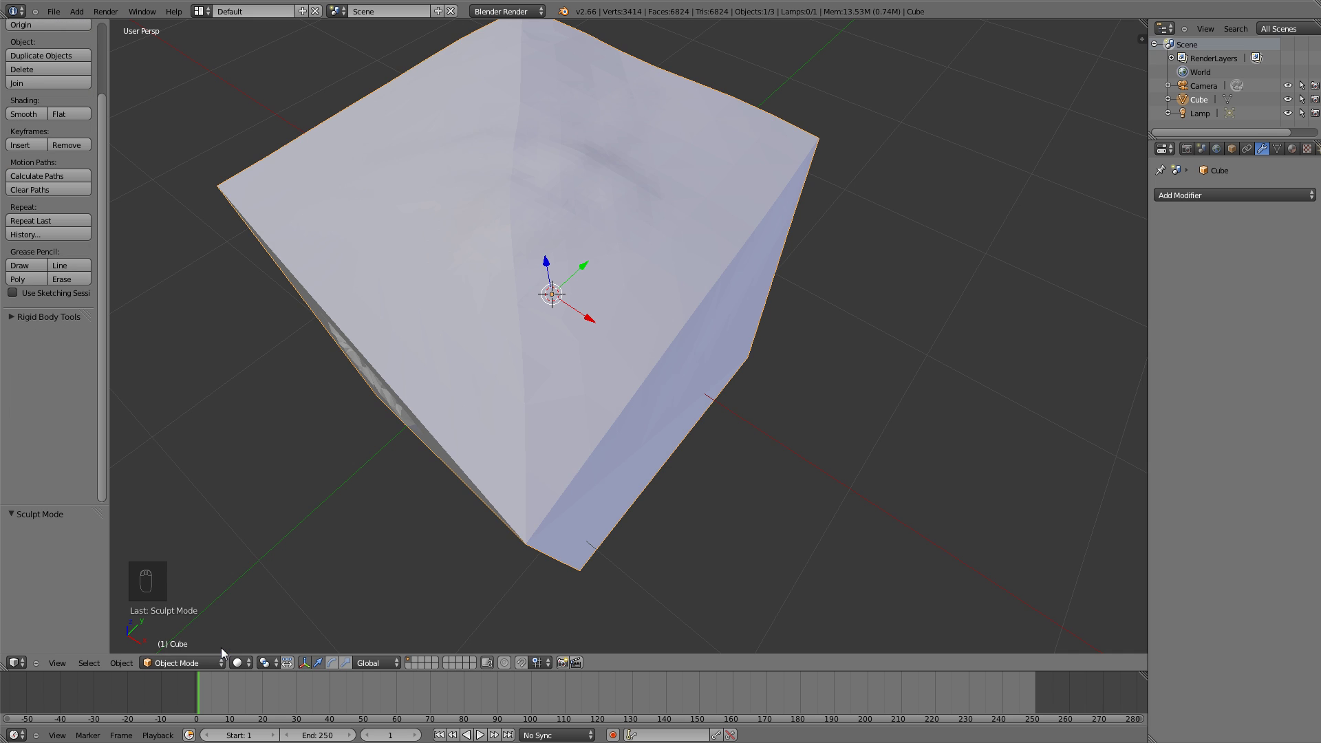
pyautogui.click(193, 664)
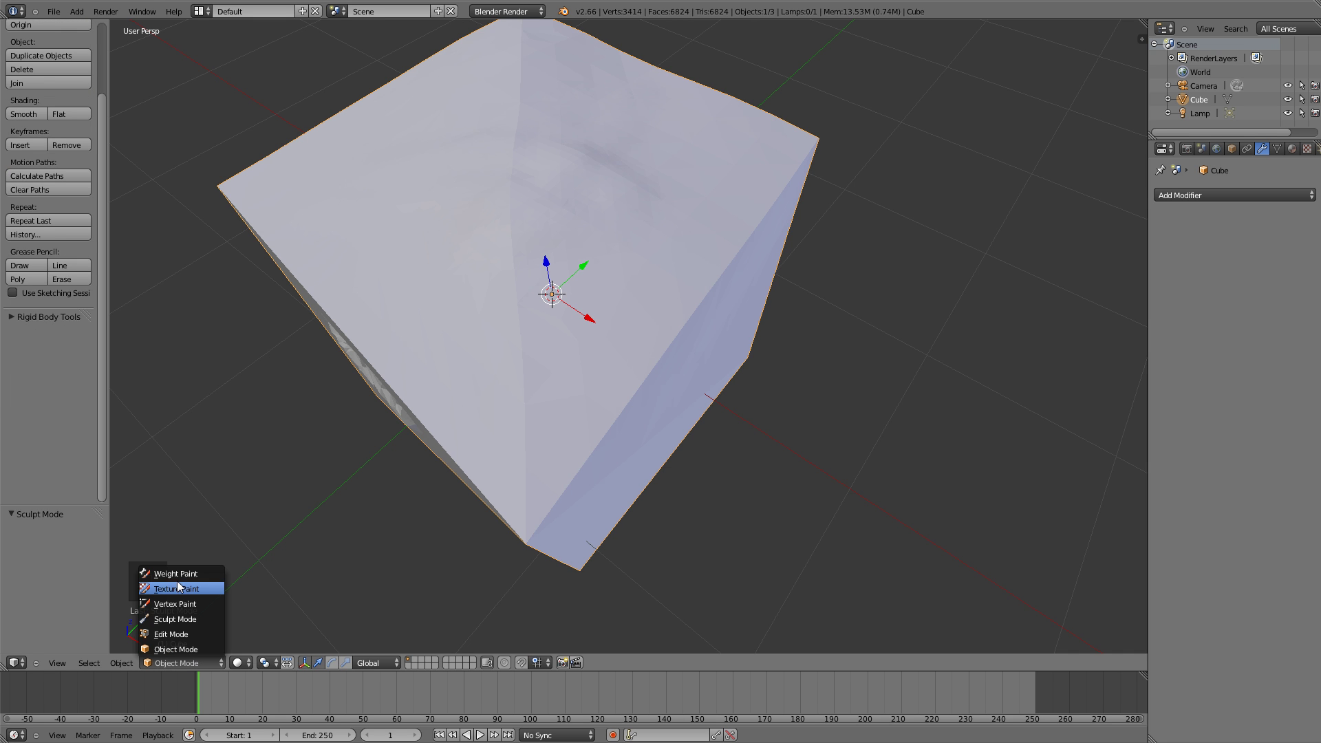
pyautogui.click(172, 626)
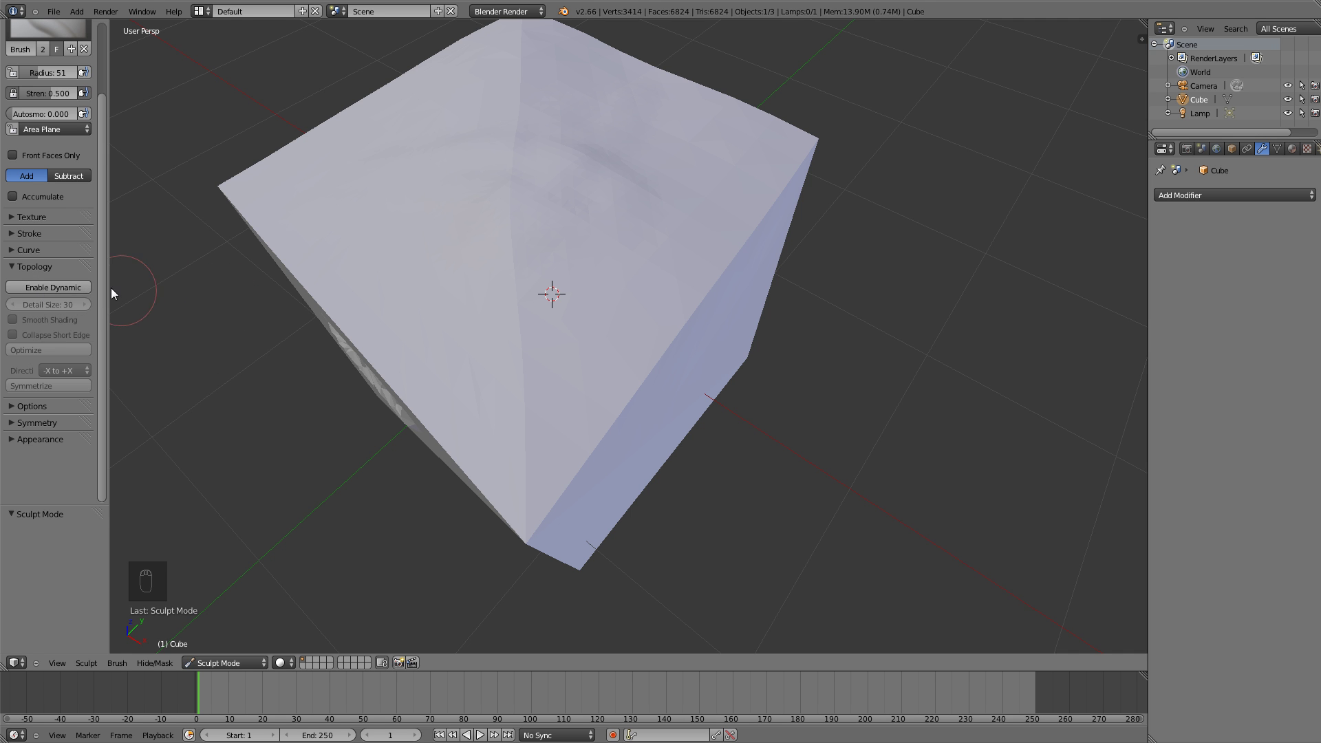
# Enable dynamic topology again, switch the cube to Edit Mode, and return to Sculpt Mode
pyautogui.click(59, 288)
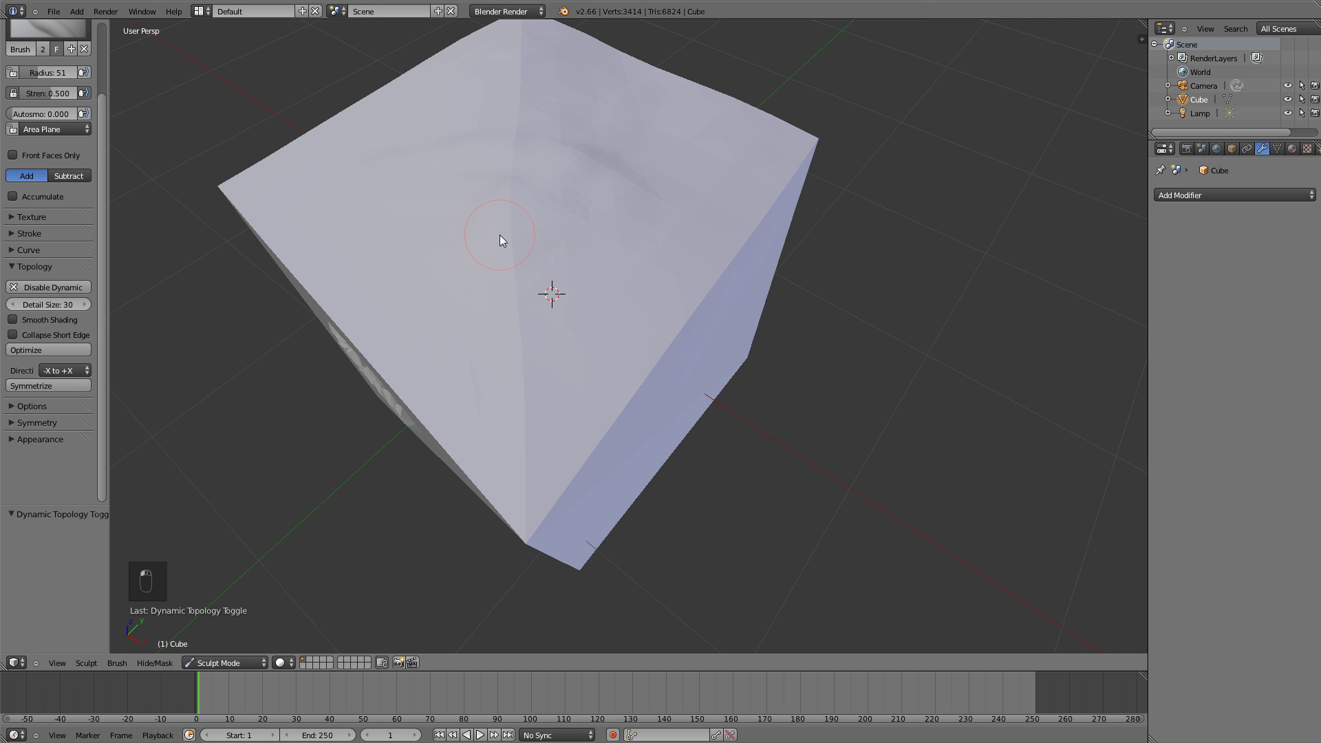
pyautogui.press('Tab')
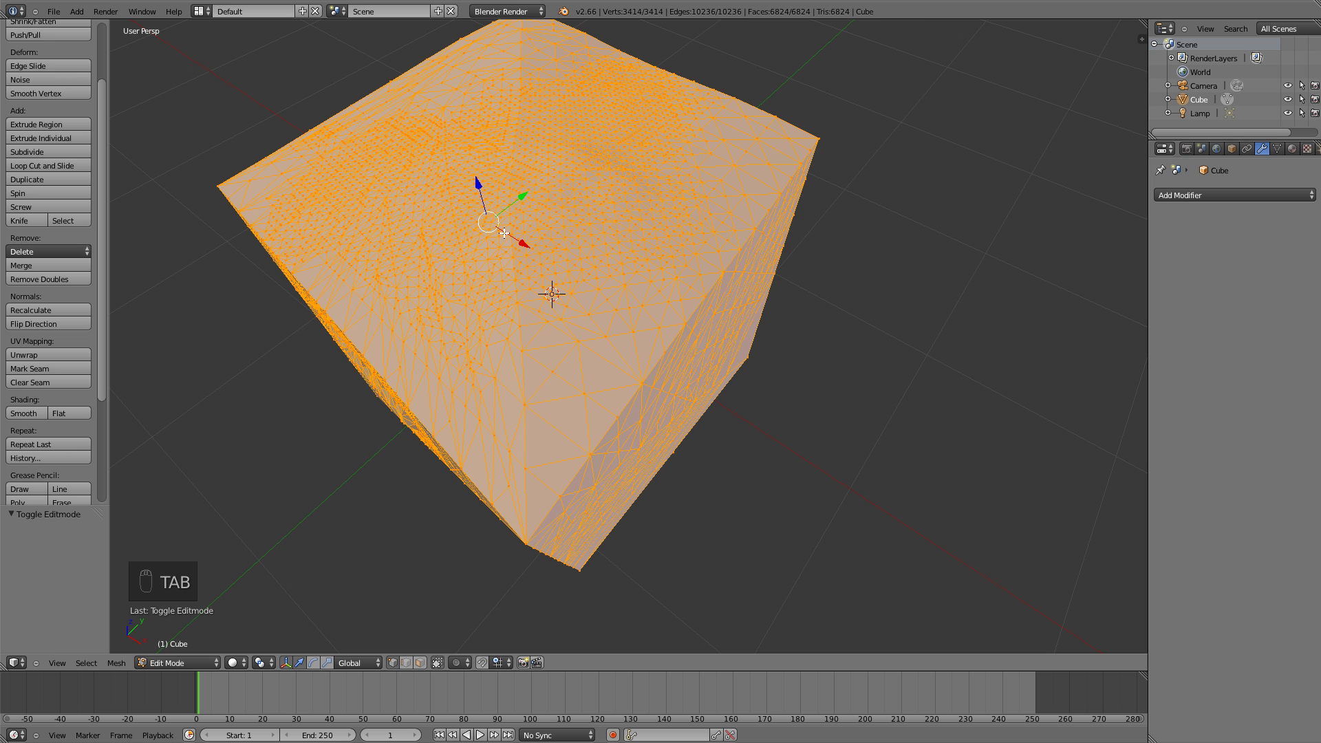
pyautogui.press('Tab')
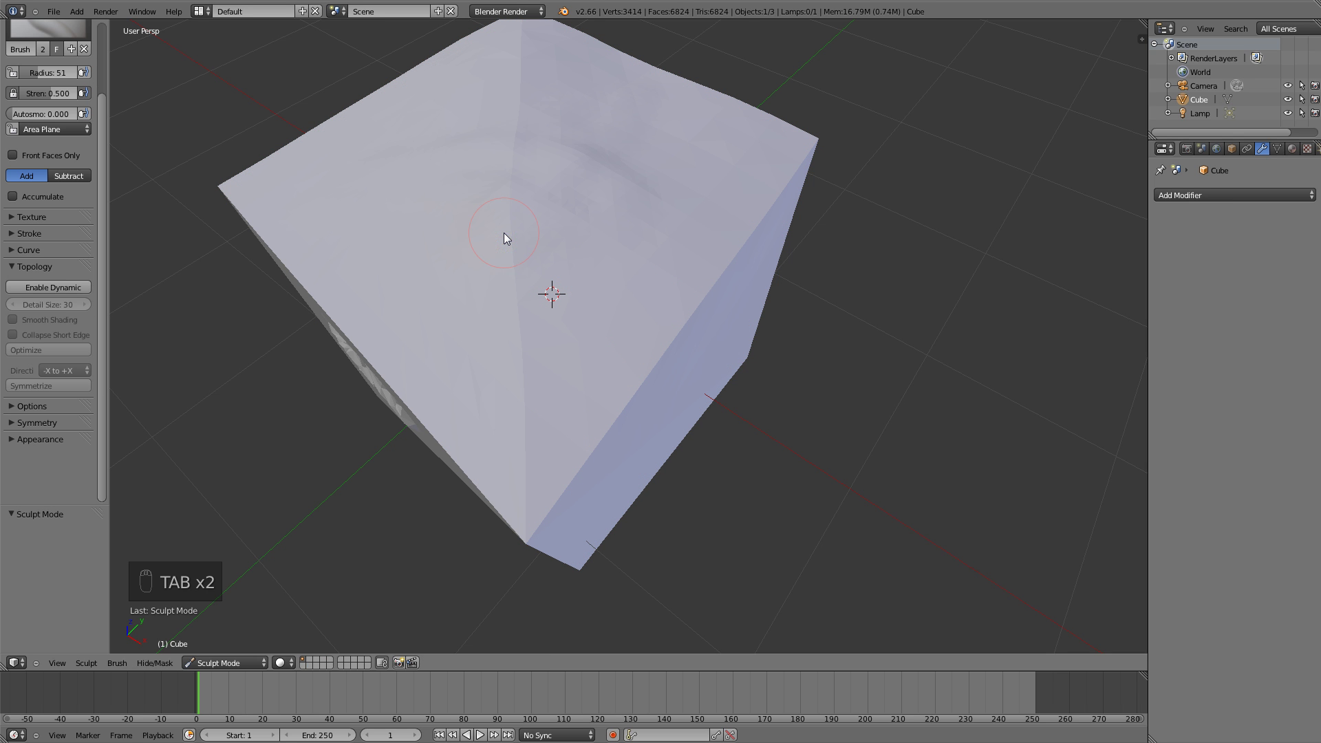
# Enable dynamic topology, switch the cube out of Sculpt Mode and back, and enable dynamic topology again
pyautogui.click(35, 291)
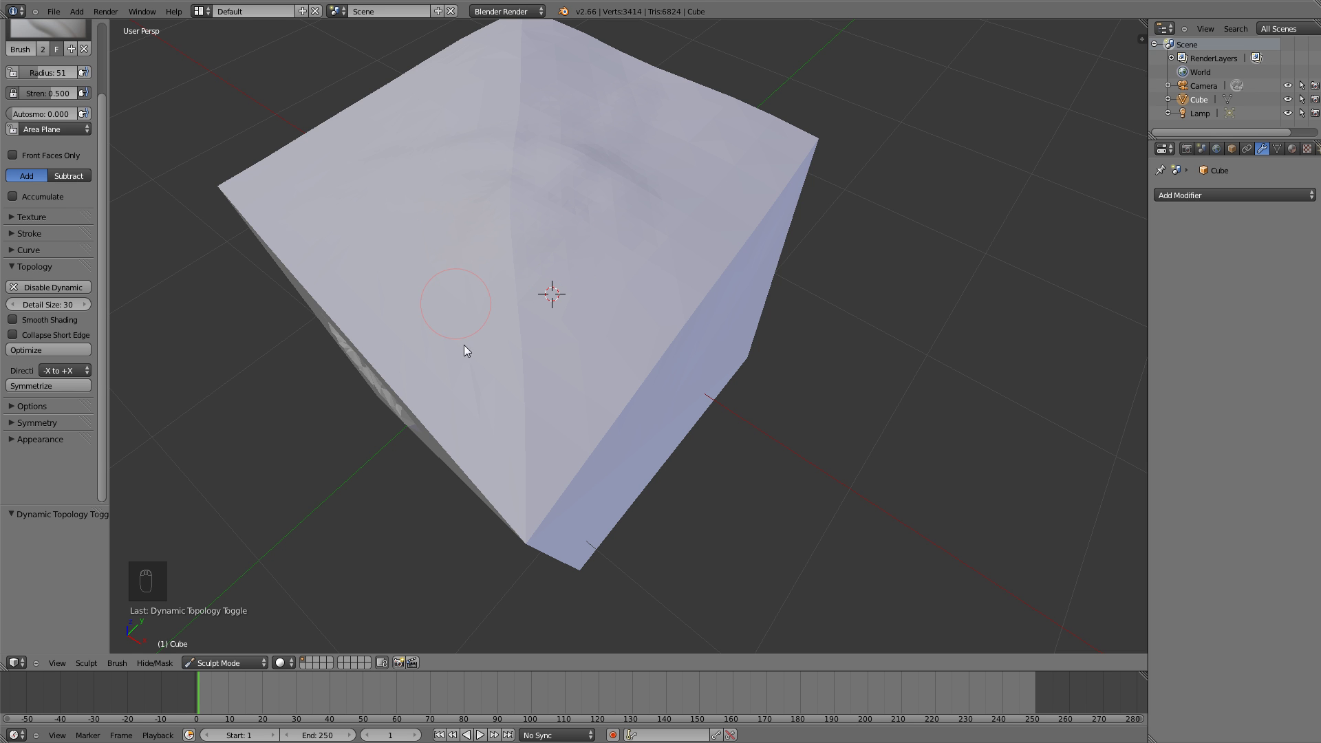
pyautogui.press('Tab')
pyautogui.press('Tab')
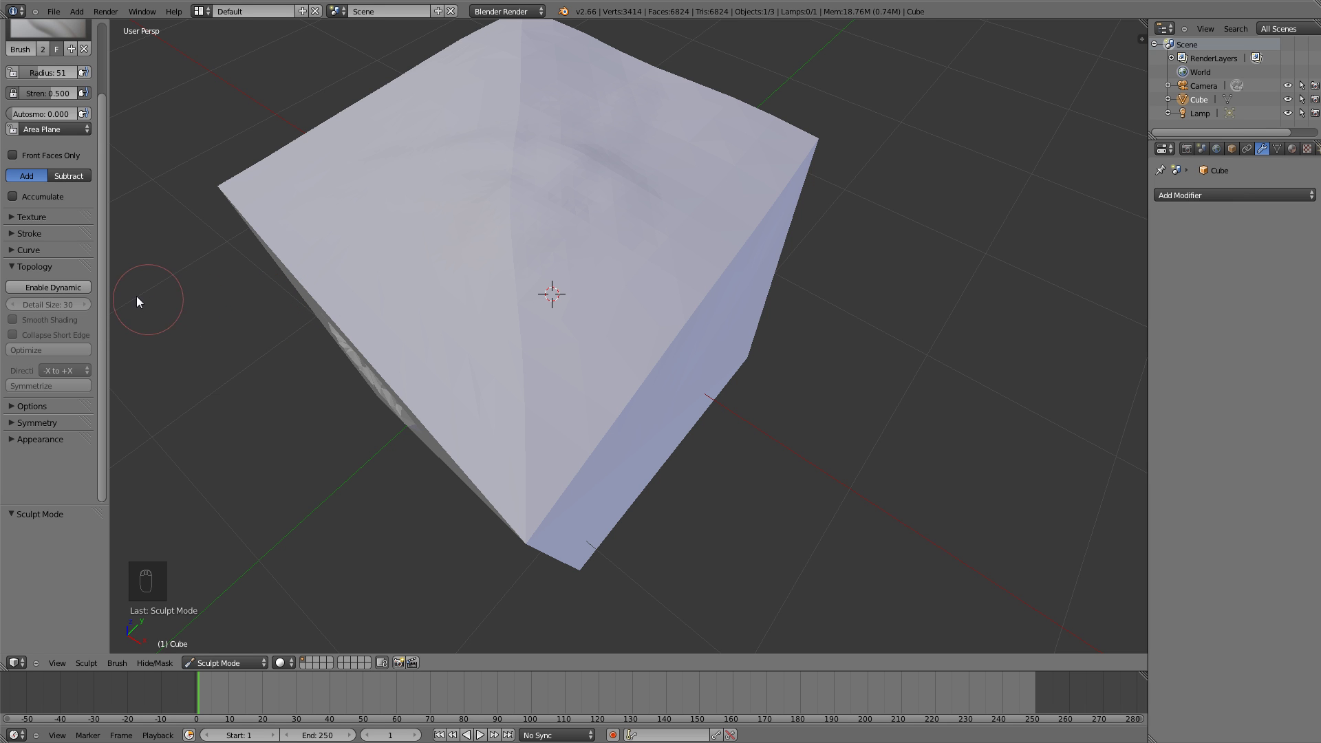
pyautogui.click(37, 287)
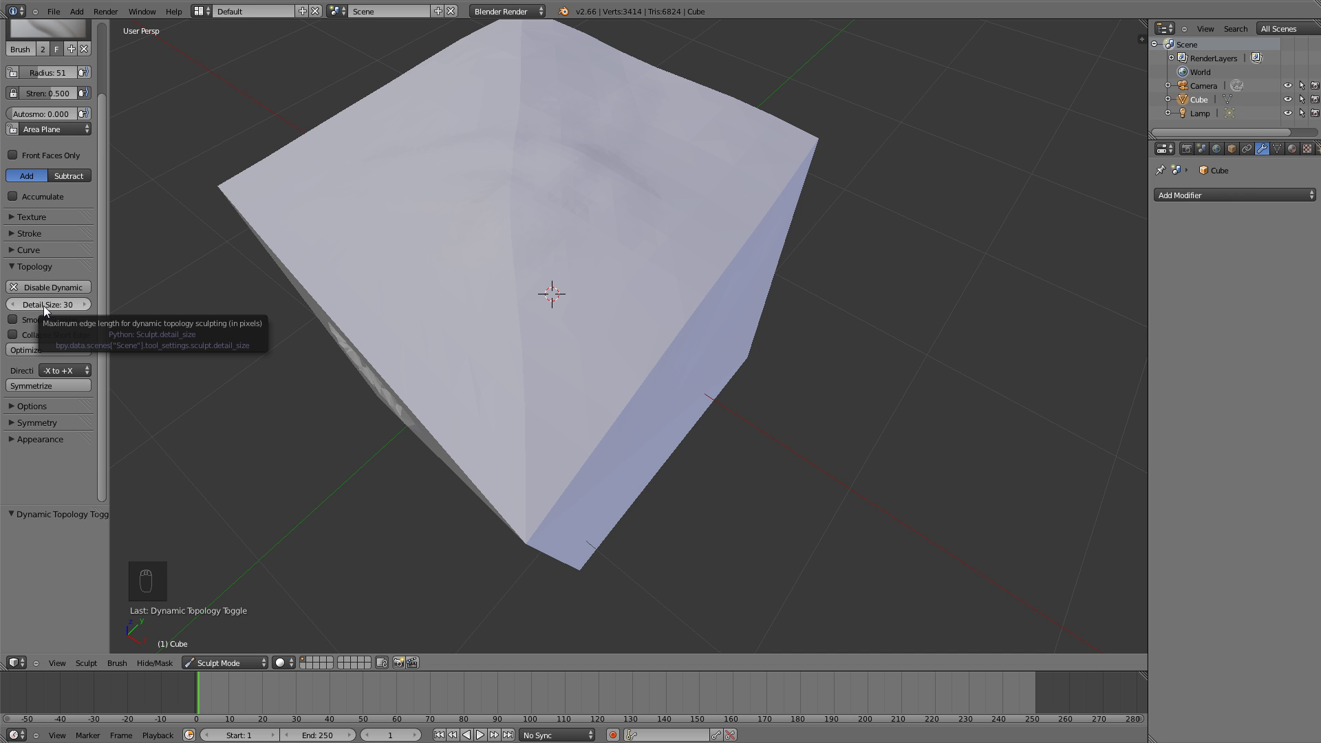
# Set the sculpt brush radius to about 76 over the cube's front side face
pyautogui.moveTo(490, 212); pyautogui.dragTo(494, 242, button='middle')
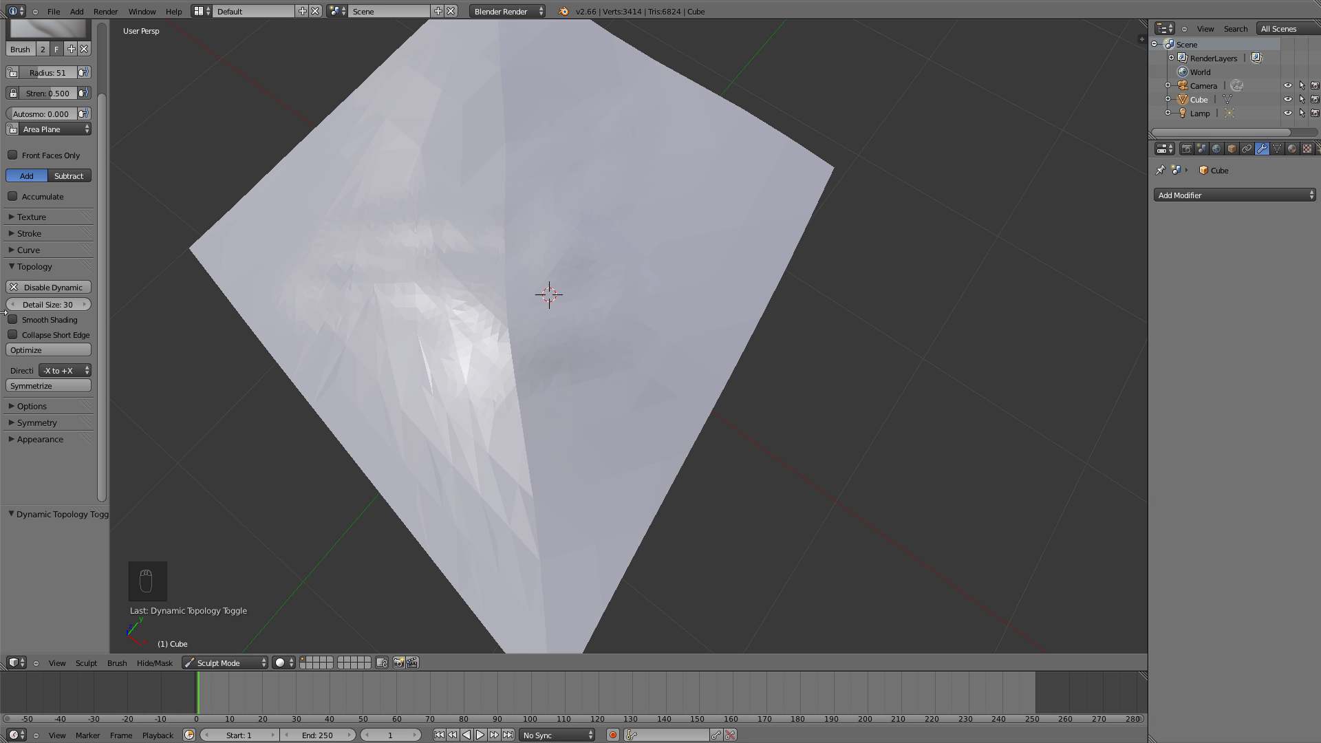
pyautogui.scroll(-5, 616, 382)
pyautogui.moveTo(596, 345); pyautogui.dragTo(588, 332, button='middle')
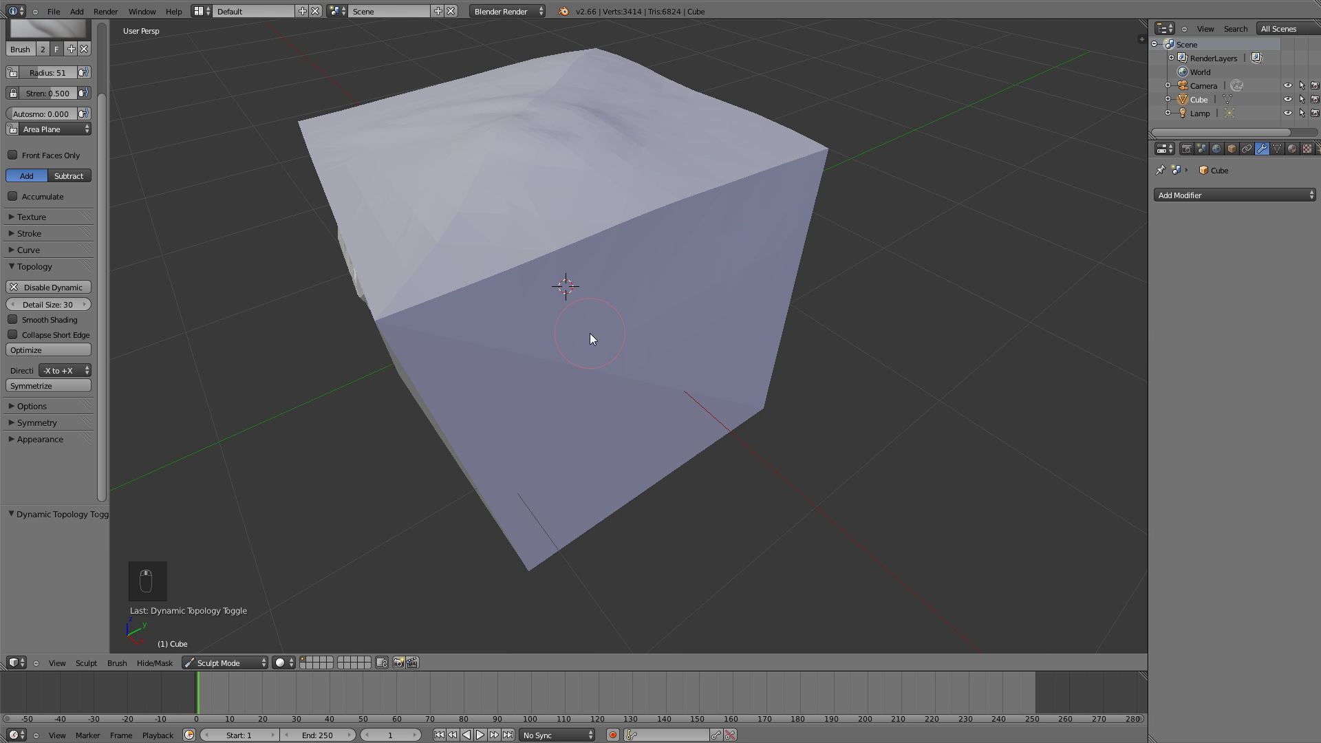
pyautogui.scroll(-2, 539, 294)
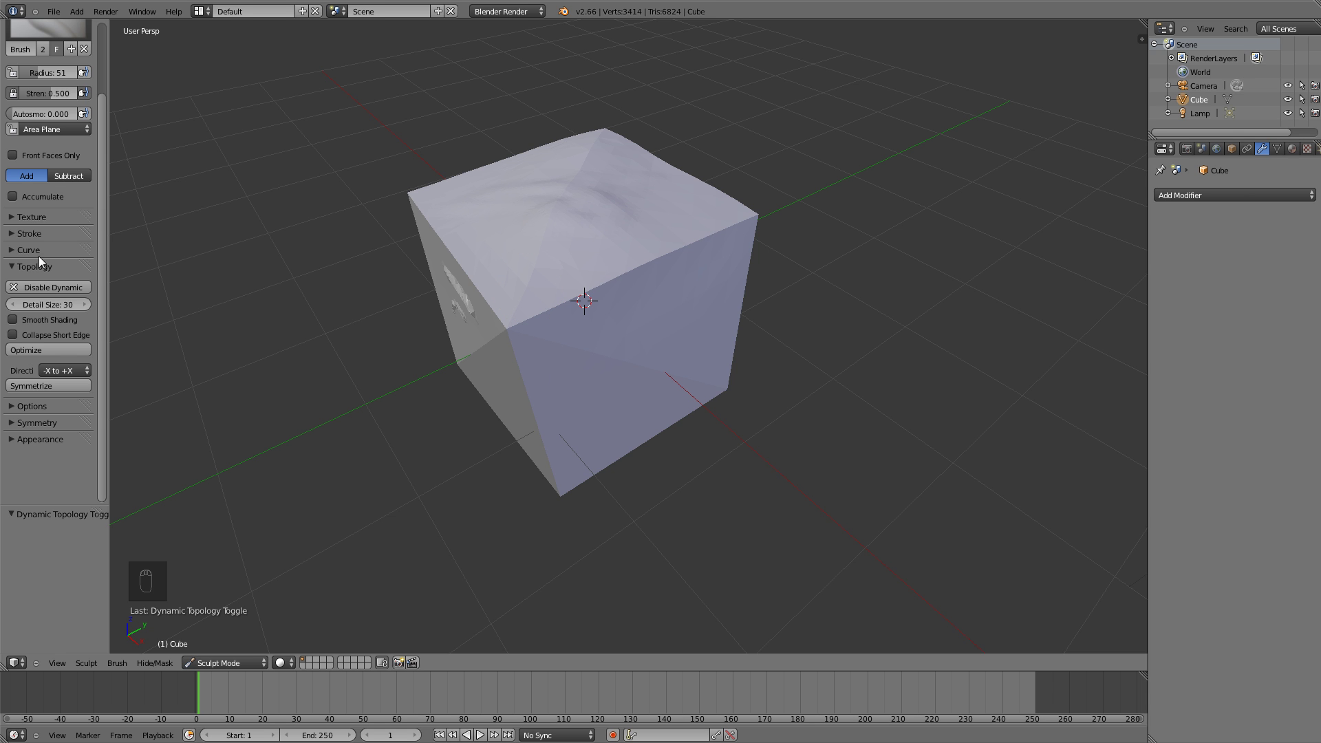
pyautogui.press('f')
pyautogui.click(553, 323)
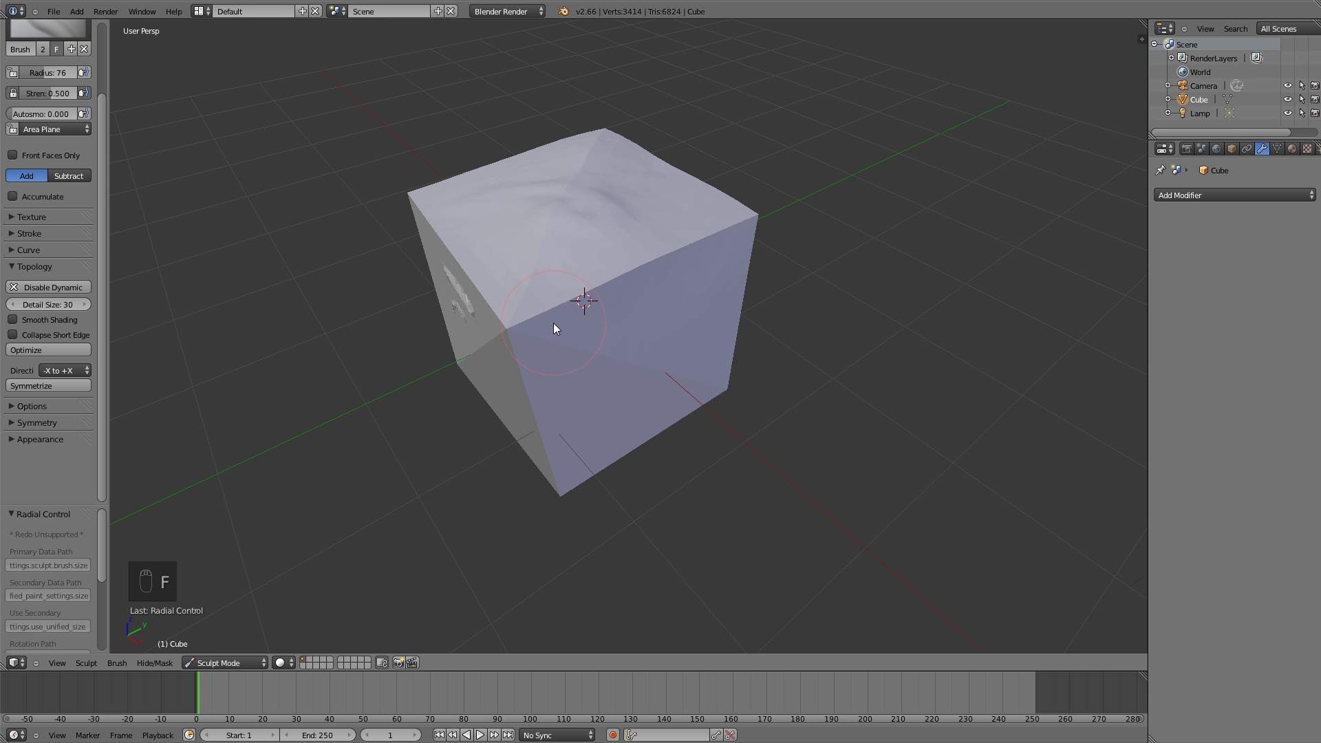
# Sculpt wide test strokes near the upper corner of the cube's side face and a short close-up stroke inside them
pyautogui.moveTo(511, 338)
pyautogui.mouseDown()
pyautogui.moveTo(531, 370)
pyautogui.moveTo(548, 368)
pyautogui.mouseUp()
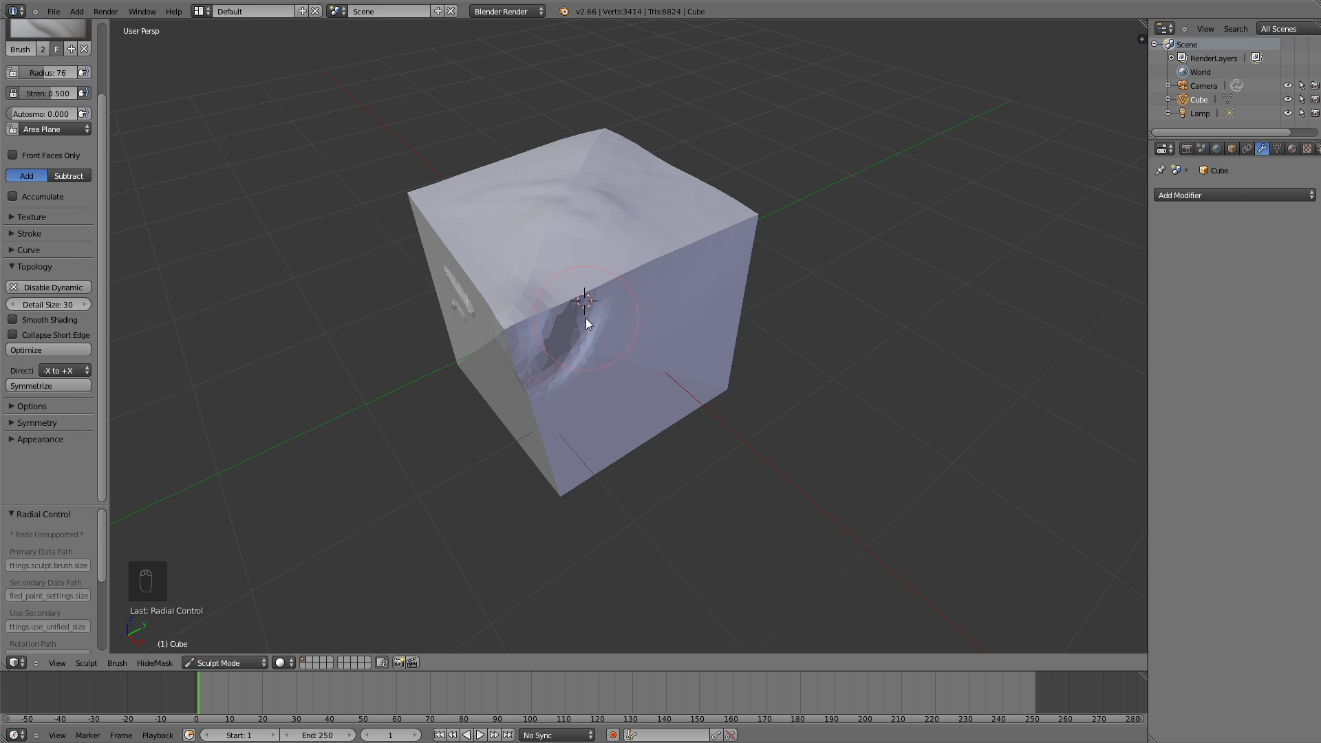
pyautogui.moveTo(608, 295)
pyautogui.mouseDown(button='middle')
pyautogui.moveTo(633, 275)
pyautogui.moveTo(609, 296)
pyautogui.mouseUp(button='middle')
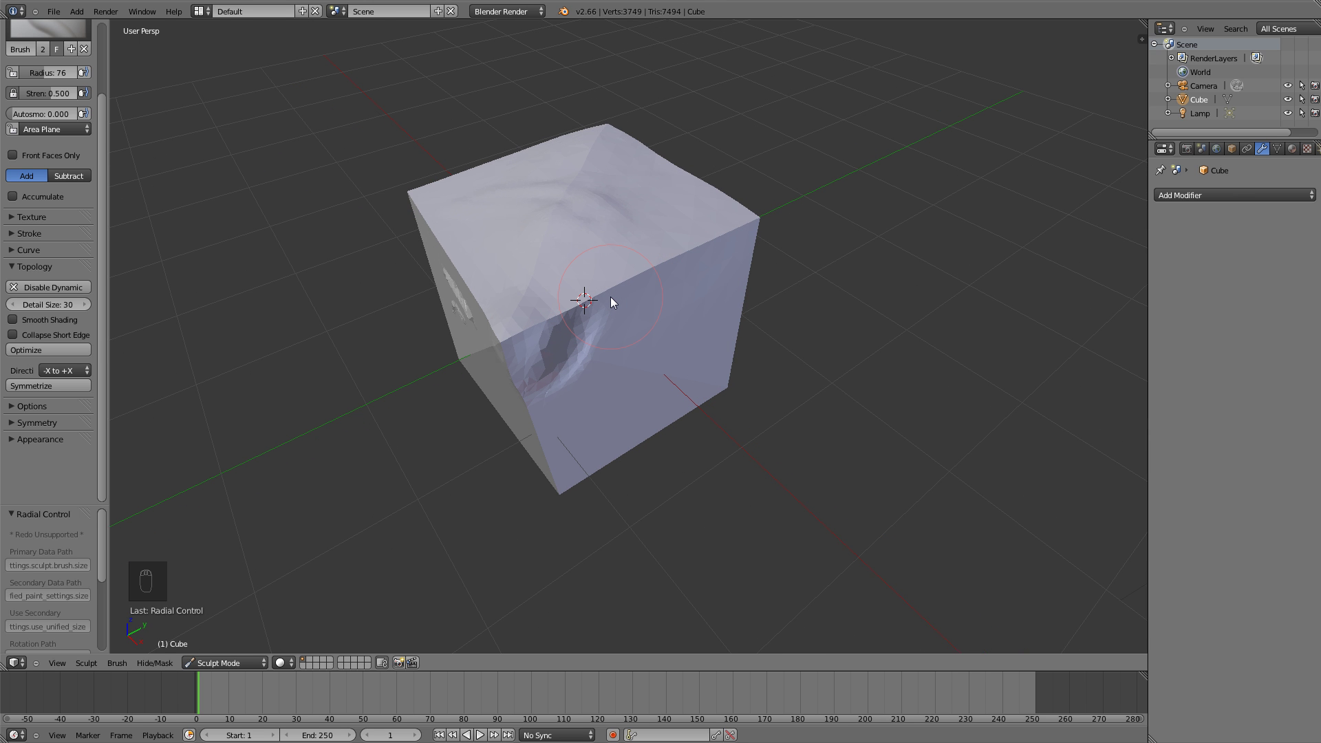
pyautogui.moveTo(597, 332); pyautogui.dragTo(593, 317, button='middle')
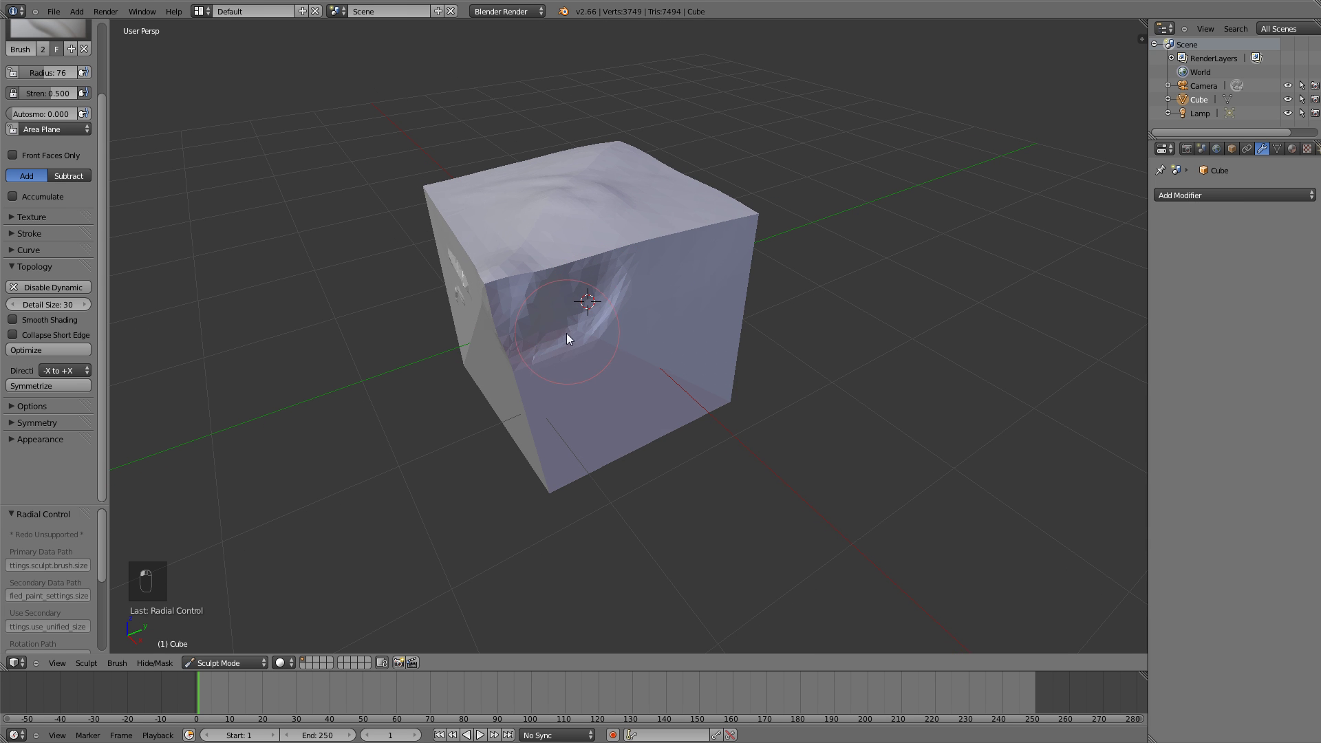
pyautogui.scroll(8, 583, 346)
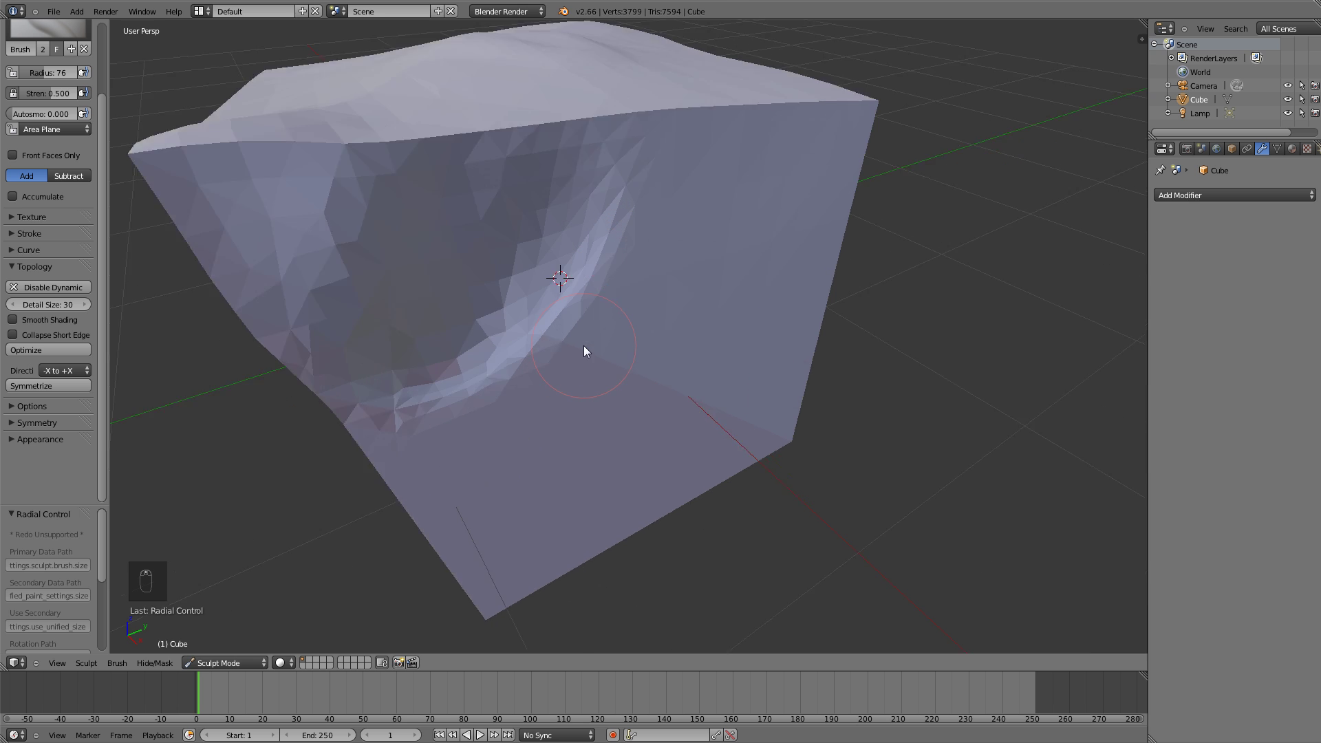
pyautogui.moveTo(308, 240)
pyautogui.mouseDown(button='middle')
pyautogui.moveTo(454, 353)
pyautogui.moveTo(534, 384)
pyautogui.moveTo(491, 322)
pyautogui.mouseUp(button='middle')
pyautogui.moveTo(497, 251)
pyautogui.mouseDown()
pyautogui.moveTo(419, 349)
pyautogui.moveTo(483, 260)
pyautogui.mouseUp()
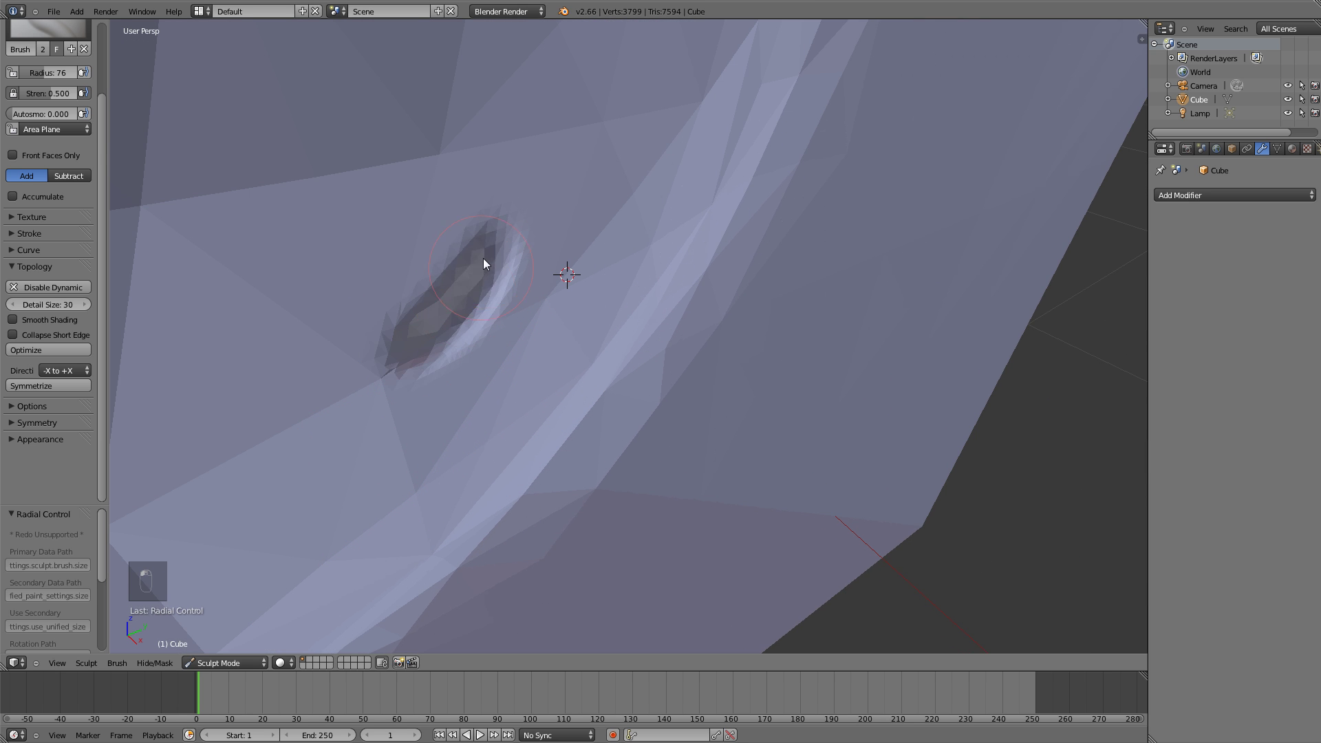
# Inspect the mesh density around the close-up stroke in wireframe display, and undo the test strokes
pyautogui.press('z')
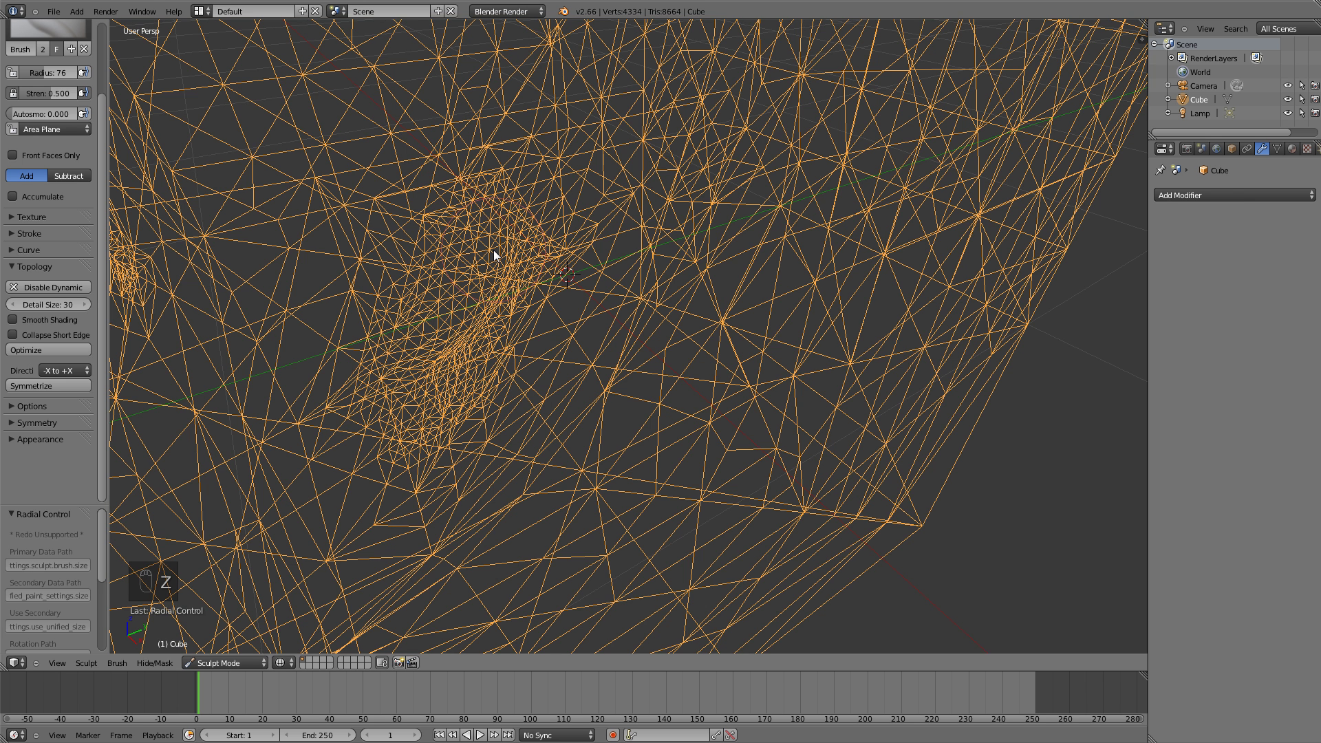
pyautogui.press('z')
pyautogui.scroll(-6, 496, 250)
pyautogui.moveTo(497, 249); pyautogui.dragTo(592, 267, button='middle')
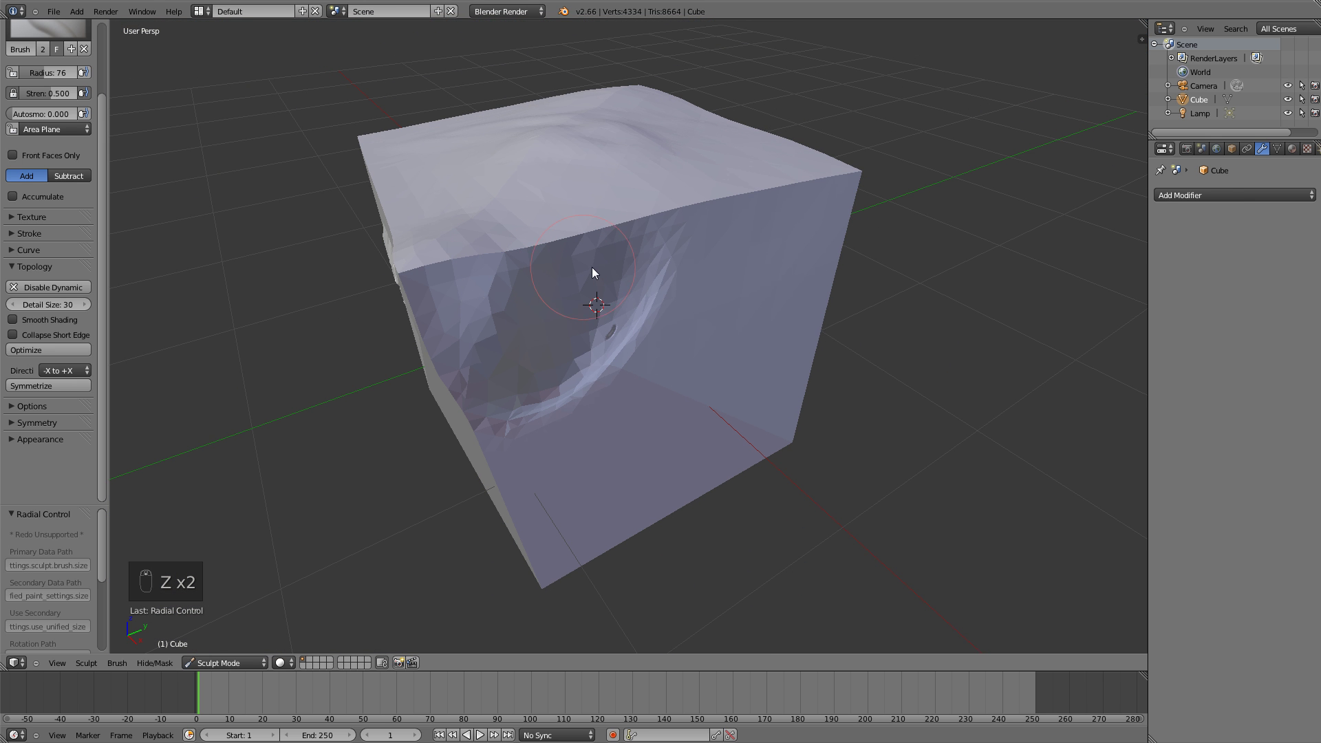
pyautogui.hotkey('ctrl', 'z')
pyautogui.hotkey('ctrl', 'z')
pyautogui.hotkey('ctrl', 'z')
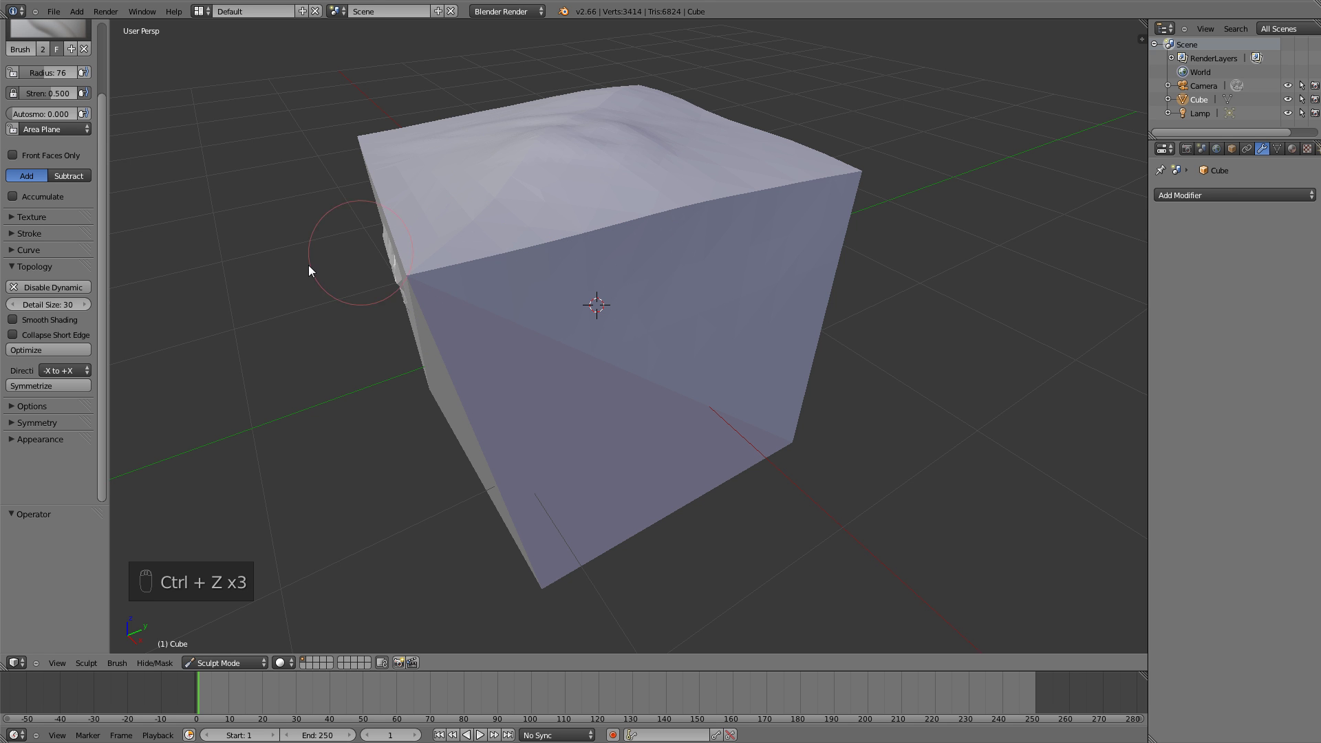
# Sculpt one test stroke on the side face from a distance and another at close range, and undo both
pyautogui.moveTo(495, 270); pyautogui.dragTo(551, 251, button='middle')
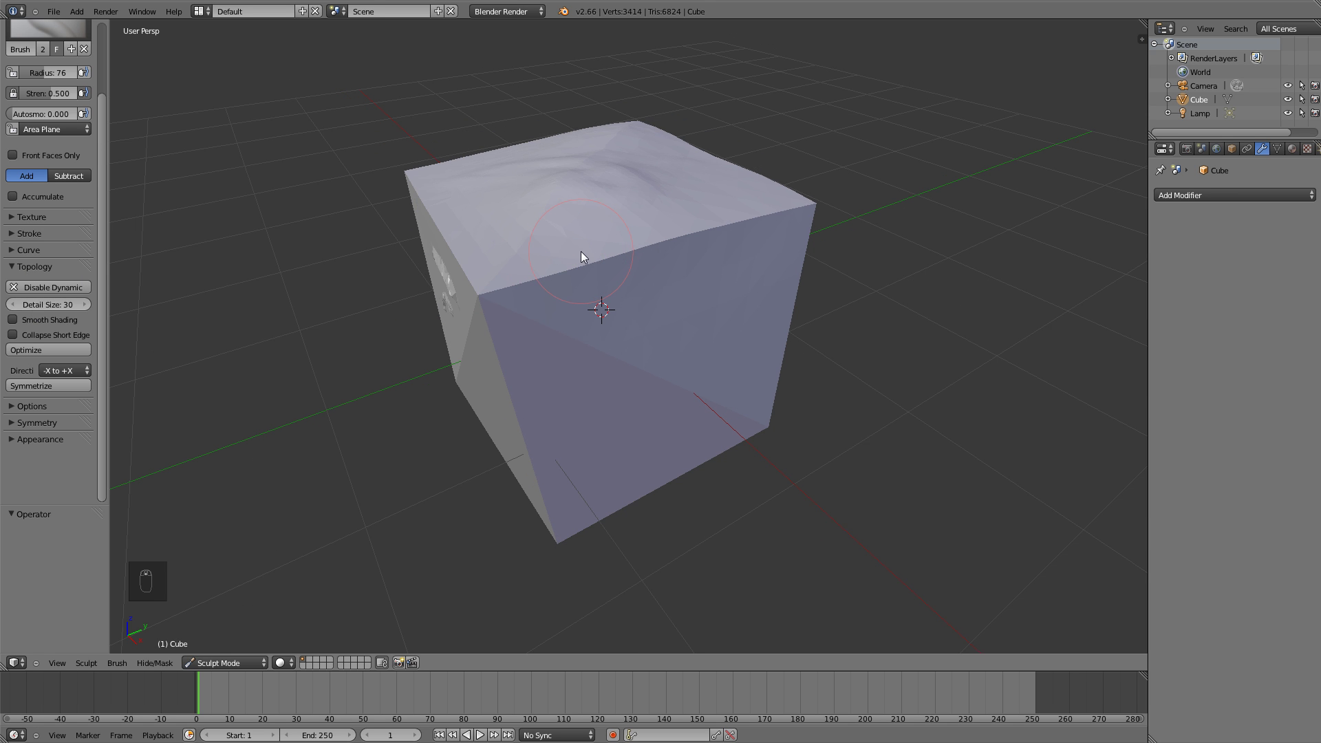
pyautogui.moveTo(672, 271); pyautogui.dragTo(644, 262, button='middle')
pyautogui.moveTo(463, 239)
pyautogui.mouseDown(button='middle')
pyautogui.moveTo(643, 230)
pyautogui.moveTo(731, 206)
pyautogui.moveTo(687, 162)
pyautogui.moveTo(525, 283)
pyautogui.moveTo(498, 217)
pyautogui.mouseUp(button='middle')
pyautogui.moveTo(498, 220)
pyautogui.mouseDown()
pyautogui.moveTo(522, 344)
pyautogui.moveTo(535, 303)
pyautogui.mouseUp()
pyautogui.scroll(5, 534, 296)
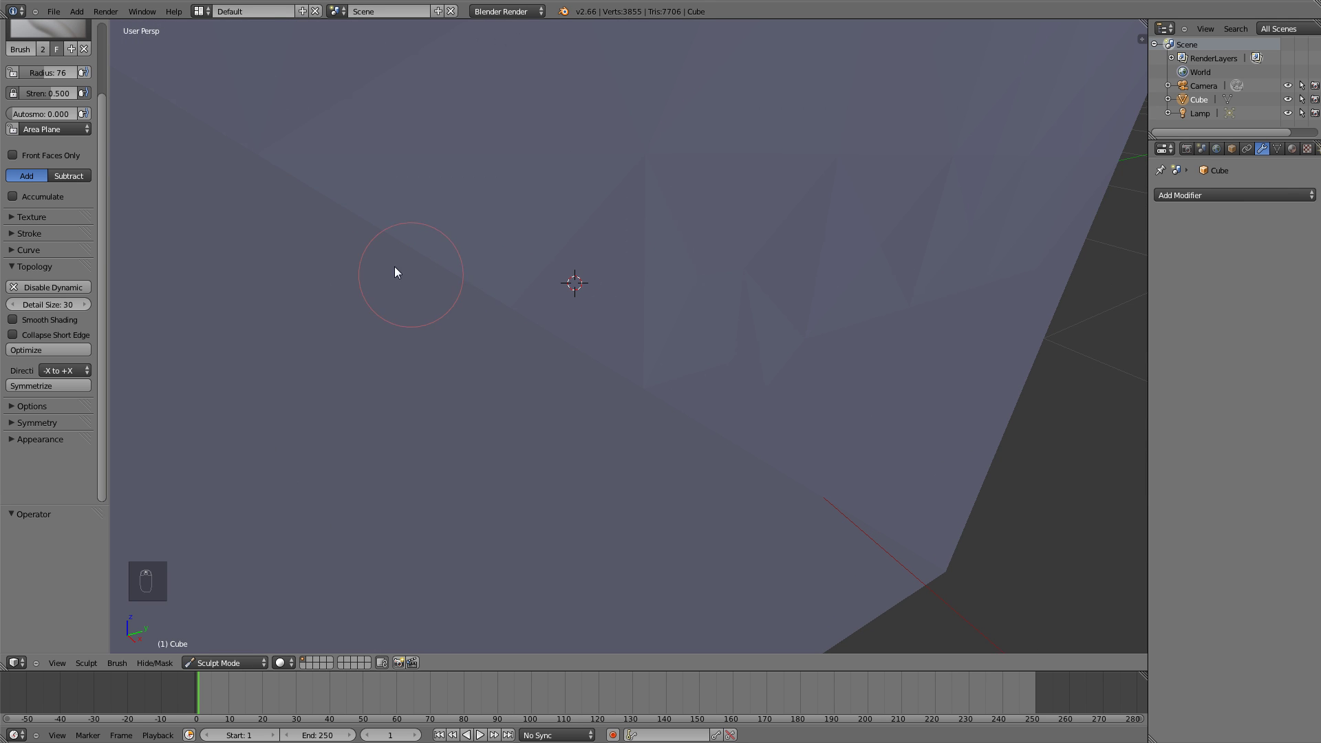
pyautogui.moveTo(325, 233)
pyautogui.mouseDown(button='middle')
pyautogui.moveTo(629, 348)
pyautogui.moveTo(817, 362)
pyautogui.mouseUp(button='middle')
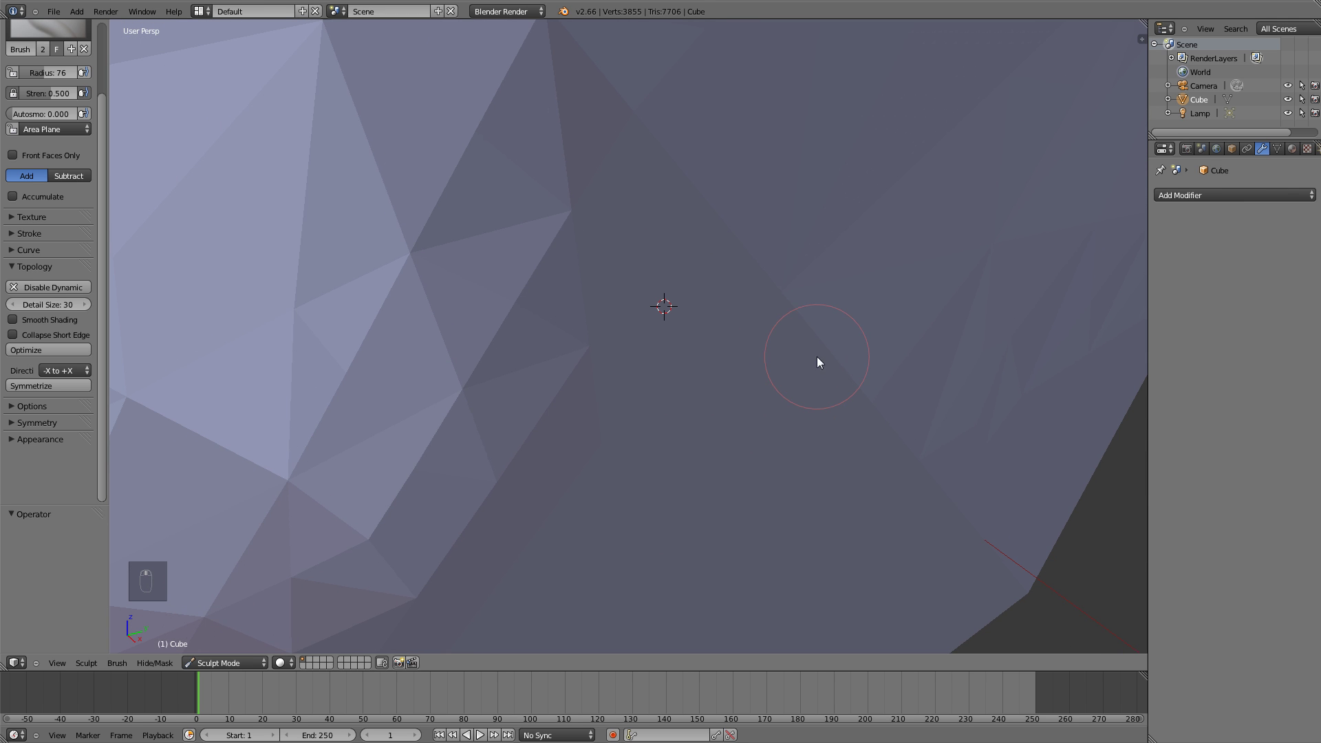
pyautogui.moveTo(410, 211)
pyautogui.mouseDown()
pyautogui.moveTo(379, 388)
pyautogui.moveTo(414, 177)
pyautogui.mouseUp()
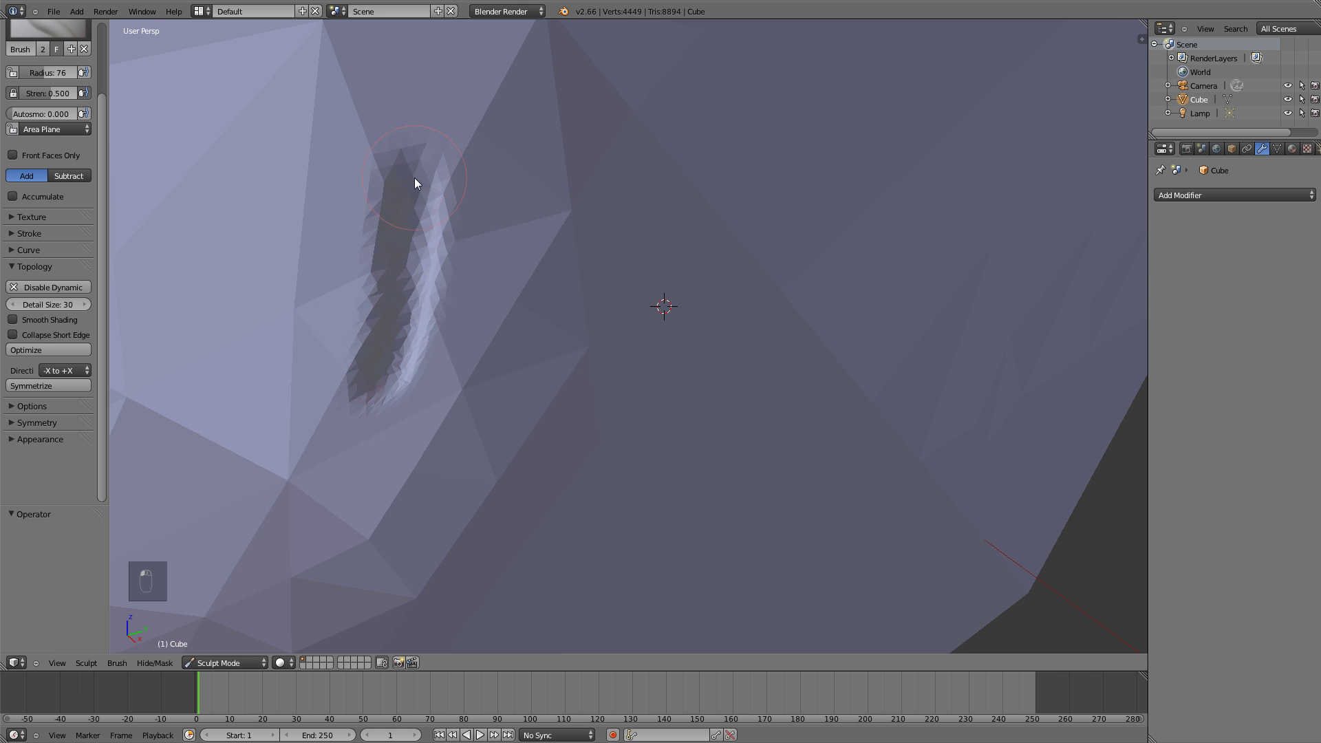
pyautogui.scroll(-5, 548, 260)
pyautogui.hotkey('ctrl', 'z')
pyautogui.hotkey('ctrl', 'z')
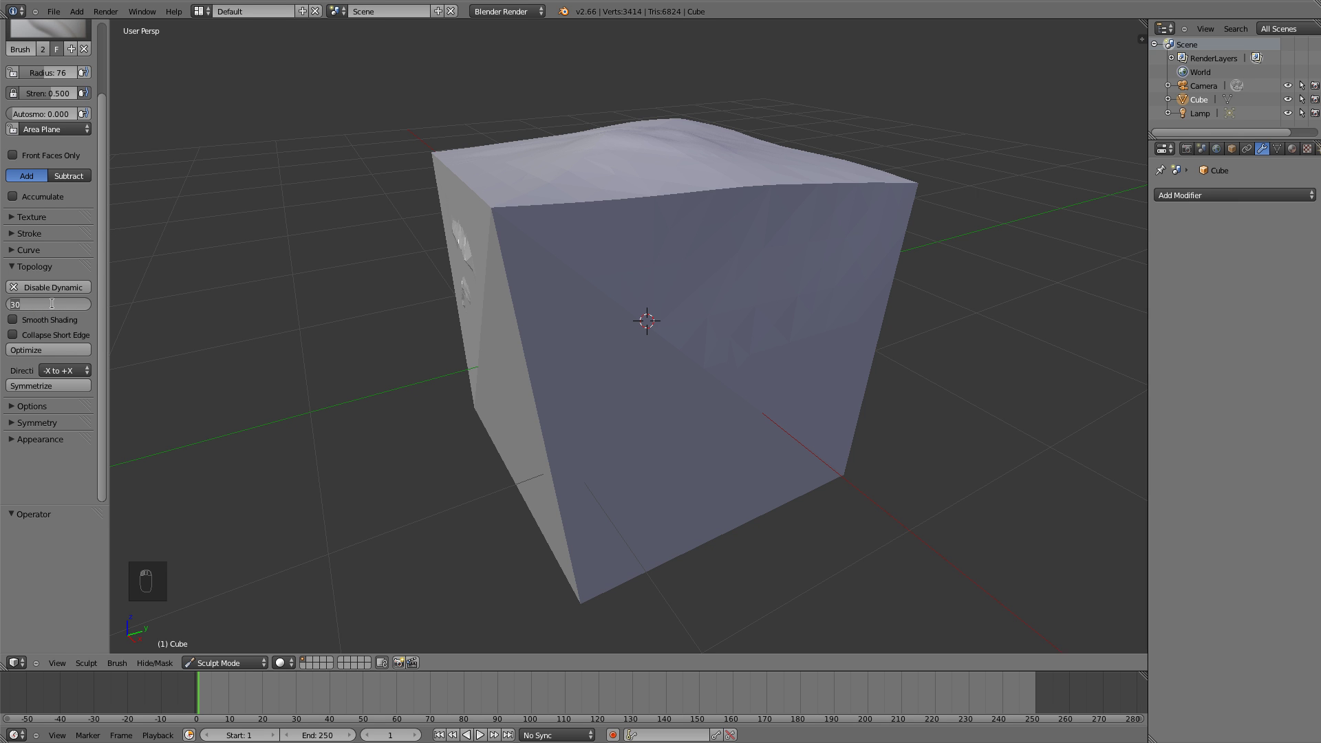
# Set the dynamic topology detail size to 20, sculpt a curved test stroke on the side face, and undo it
pyautogui.write('2')
pyautogui.press('Return')
pyautogui.scroll(1, 632, 238)
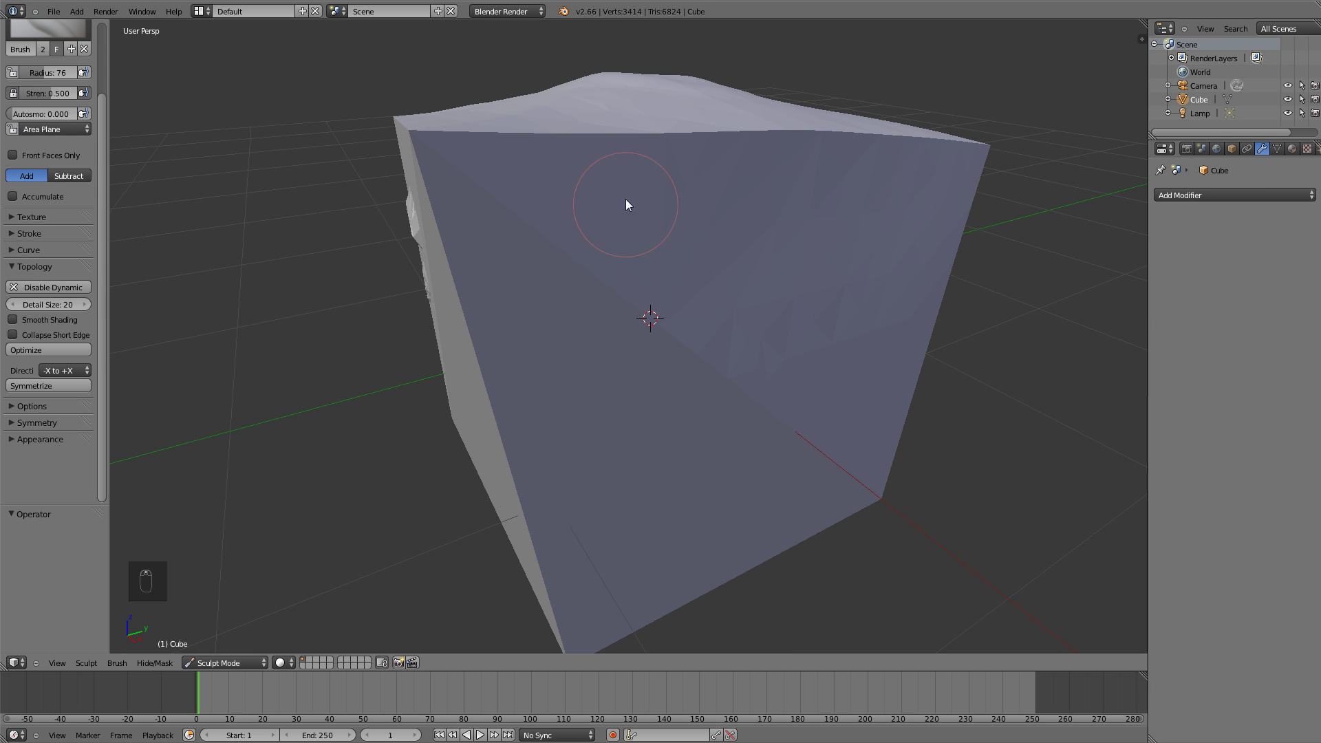
pyautogui.moveTo(625, 184)
pyautogui.mouseDown()
pyautogui.moveTo(625, 249)
pyautogui.moveTo(567, 345)
pyautogui.moveTo(551, 357)
pyautogui.moveTo(486, 321)
pyautogui.mouseUp()
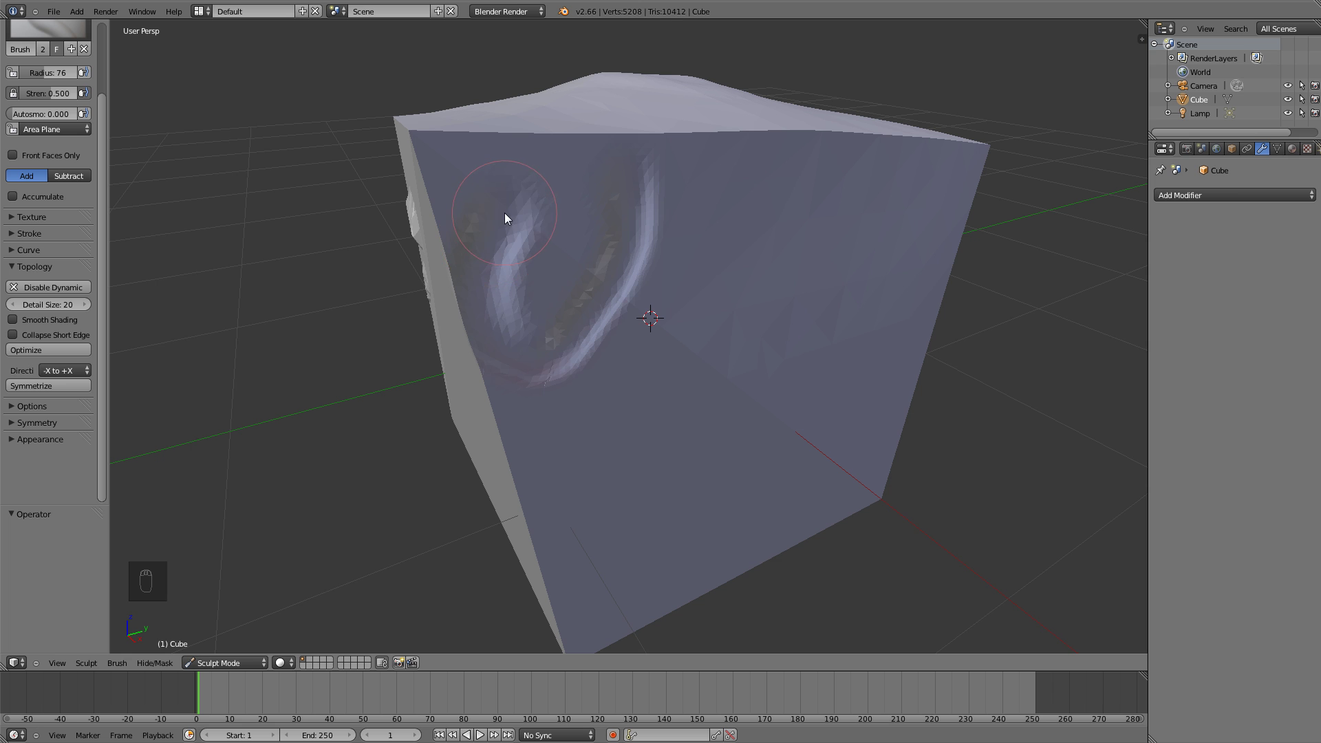
pyautogui.hotkey('ctrl', 'z')
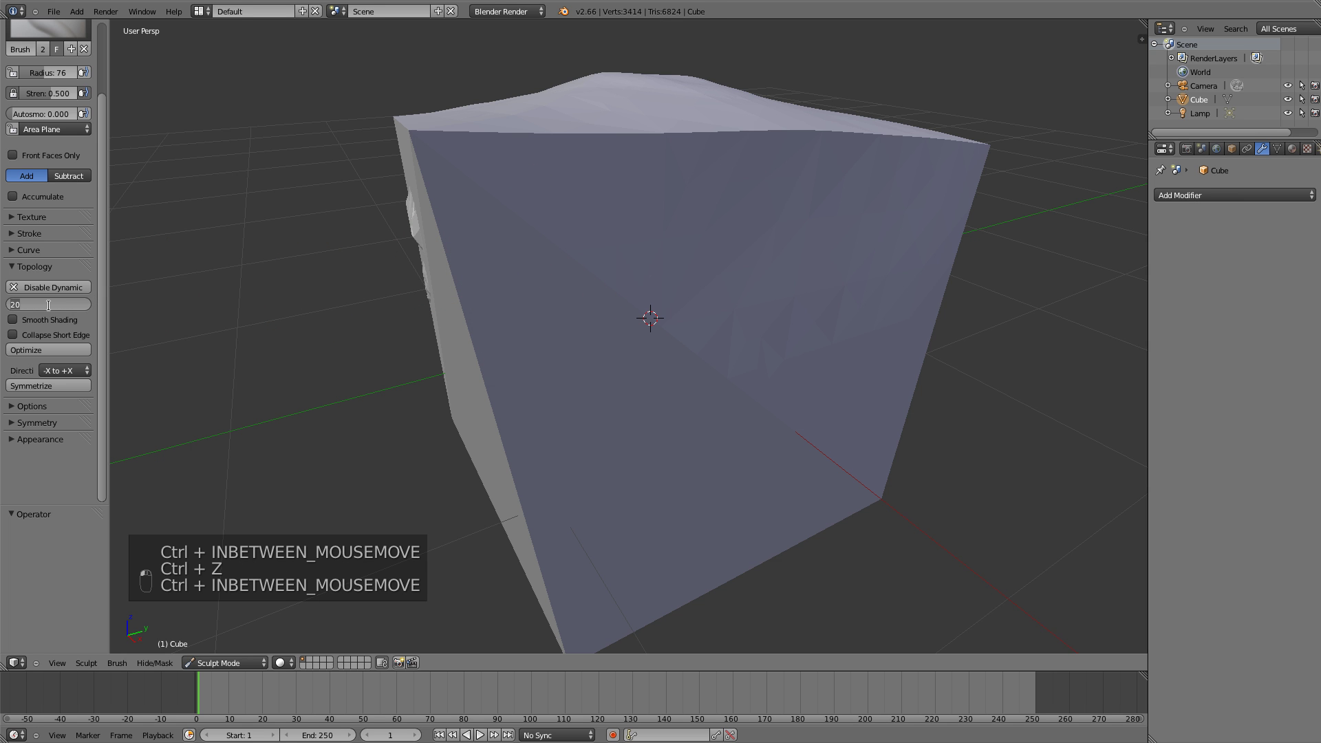
# Set the dynamic topology detail size to 10 and sculpt a curved stroke on the side face with a dab at its end
pyautogui.write('10')
pyautogui.press('Return')
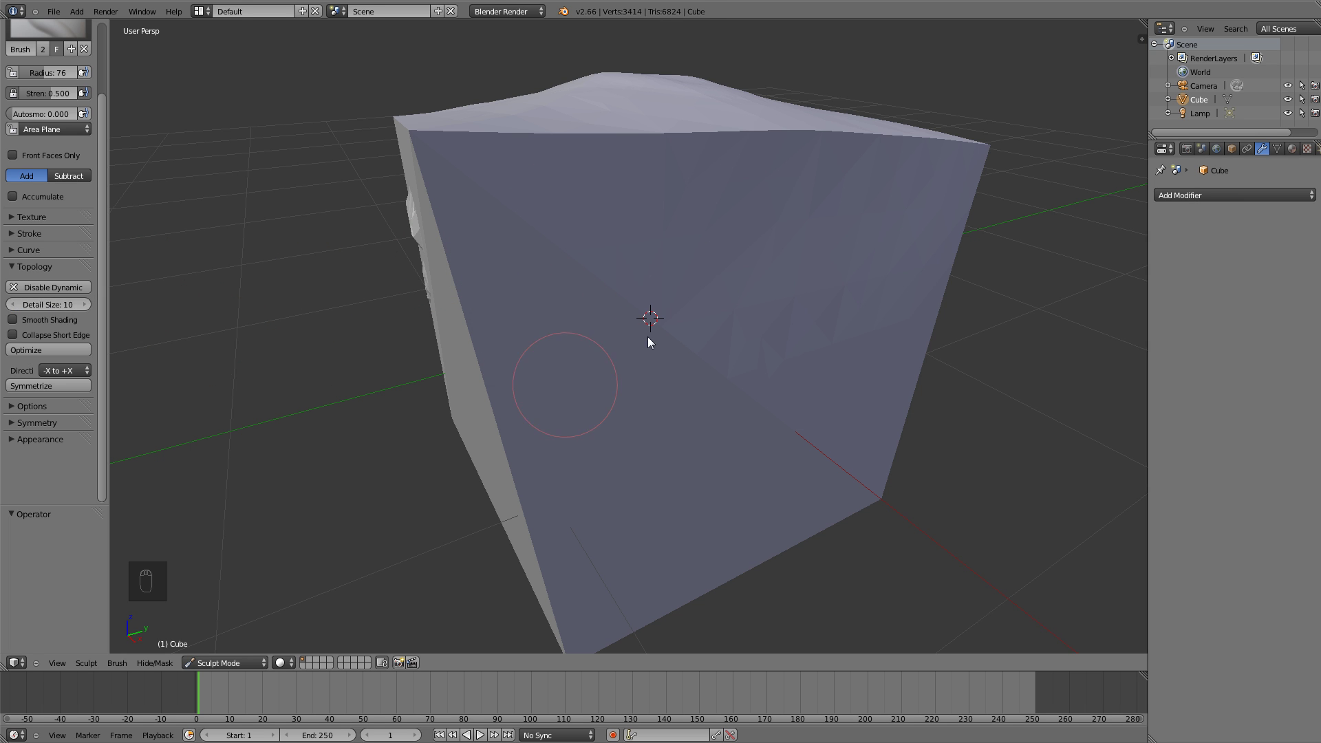
pyautogui.scroll(2, 706, 265)
pyautogui.moveTo(661, 208)
pyautogui.mouseDown()
pyautogui.moveTo(645, 252)
pyautogui.moveTo(543, 335)
pyautogui.mouseUp()
pyautogui.moveTo(390, 277); pyautogui.dragTo(388, 275)
# Sculpt a short straight stroke on the cube's top face near the front corner
pyautogui.moveTo(449, 204); pyautogui.dragTo(478, 241, button='middle')
pyautogui.scroll(-5, 502, 242)
pyautogui.scroll(4, 637, 295)
pyautogui.moveTo(626, 313)
pyautogui.mouseDown()
pyautogui.moveTo(609, 175)
pyautogui.moveTo(626, 277)
pyautogui.mouseUp()
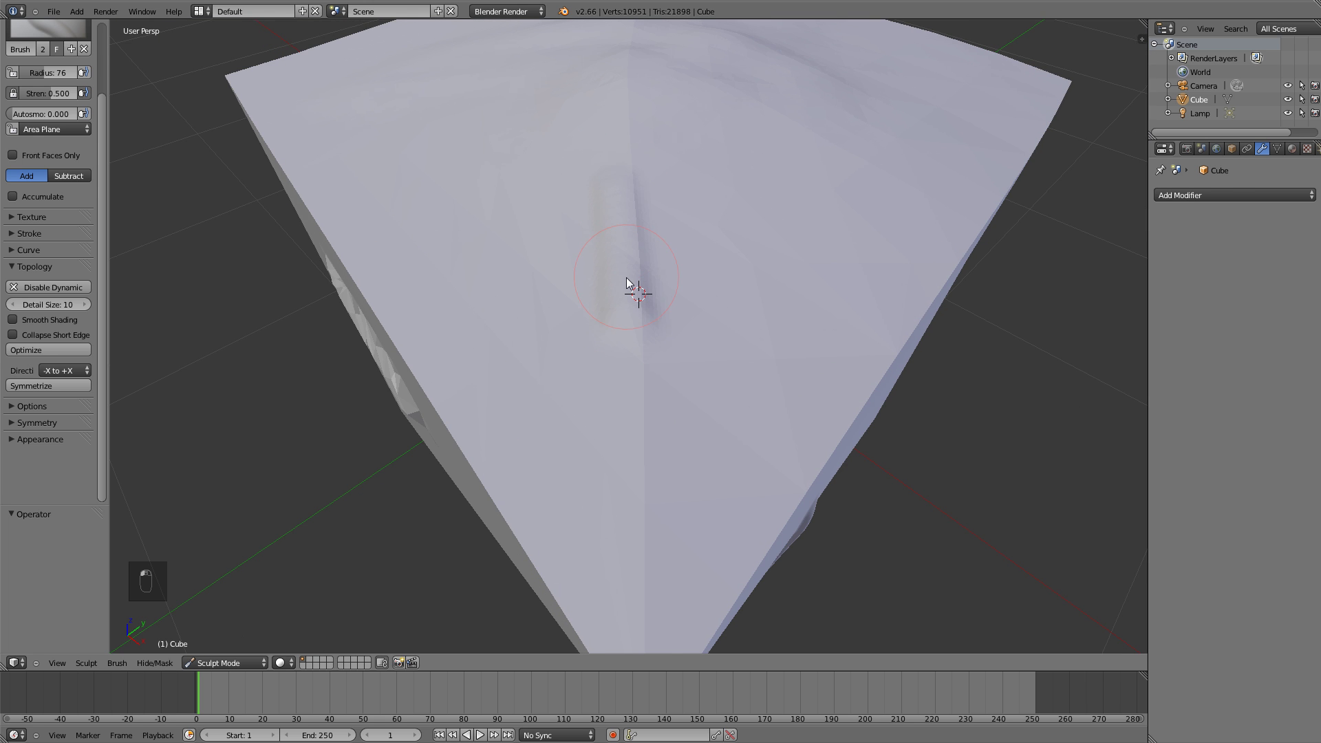
pyautogui.scroll(3, 626, 282)
pyautogui.scroll(-5, 626, 298)
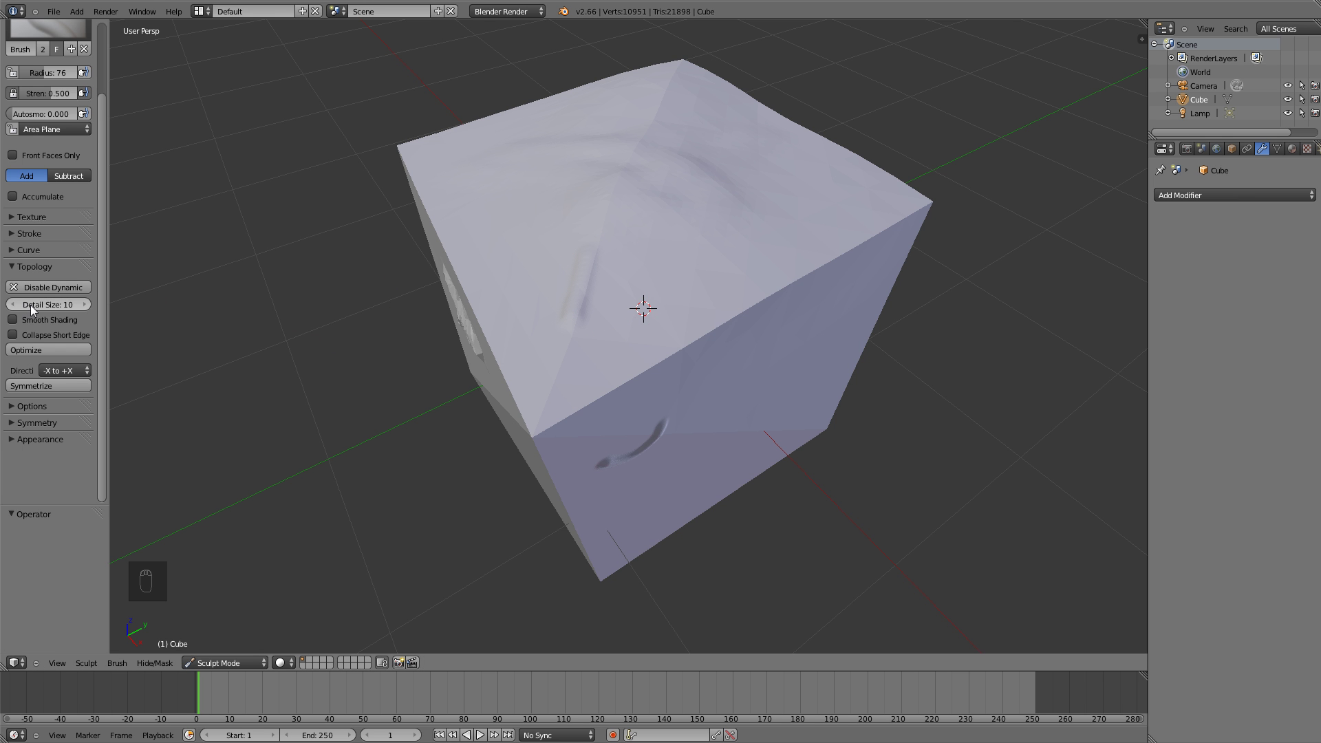
# Examine the mesh density of the curved side-face stroke in wireframe display, and return to solid shading
pyautogui.scroll(3, 617, 259)
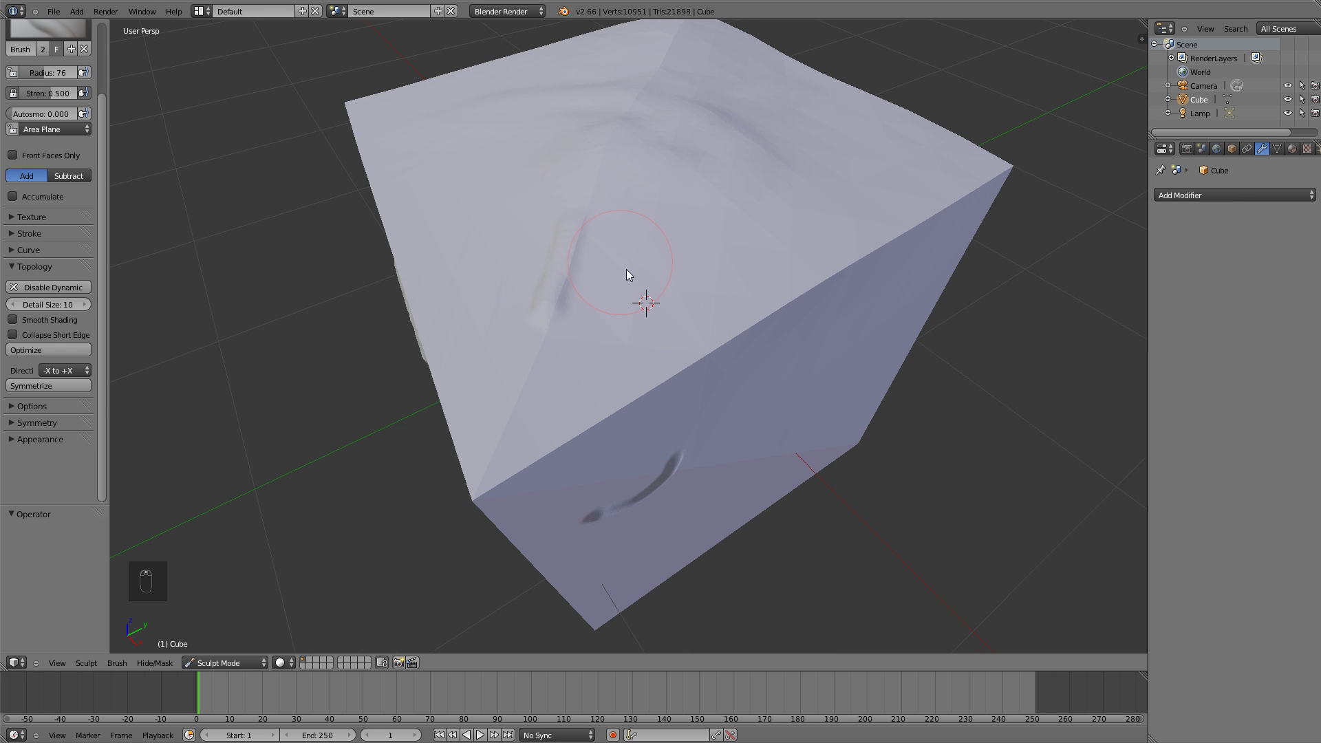
pyautogui.scroll(3, 629, 289)
pyautogui.press('z')
pyautogui.scroll(2, 537, 223)
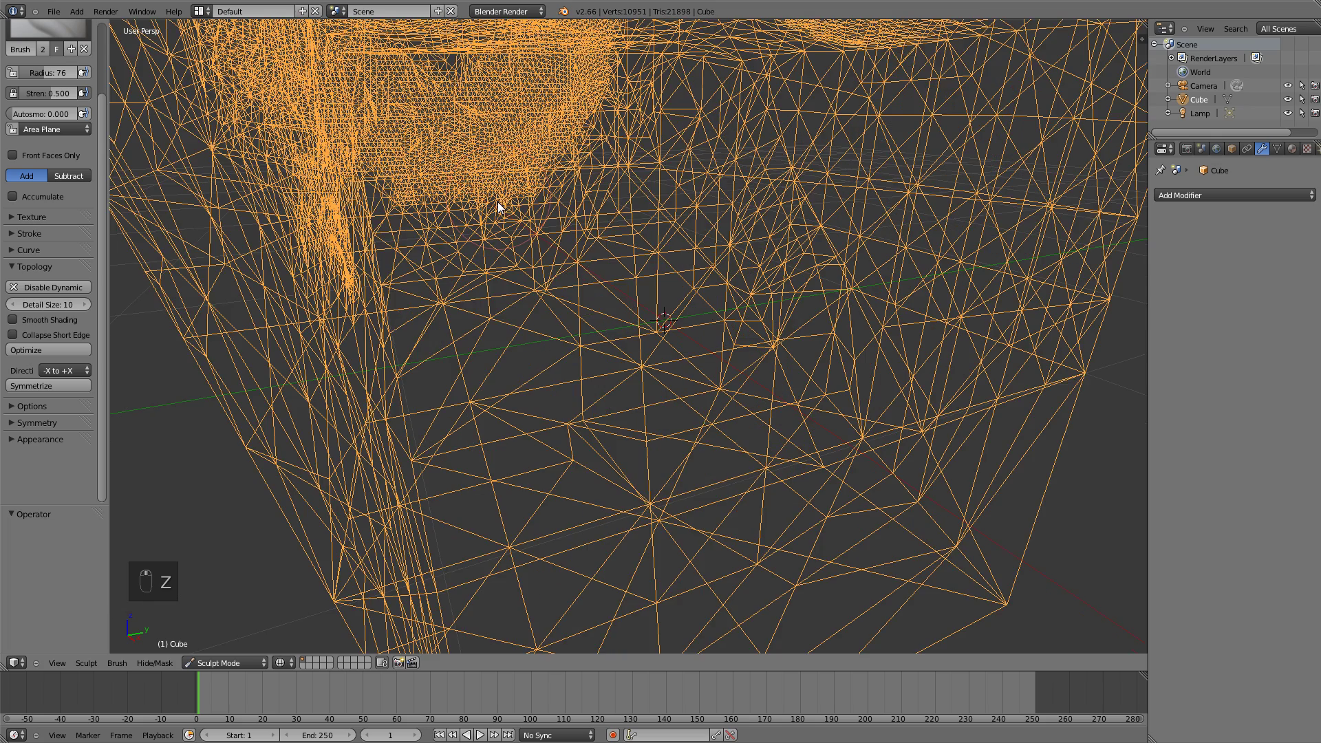
pyautogui.moveTo(500, 206); pyautogui.dragTo(593, 317, button='middle')
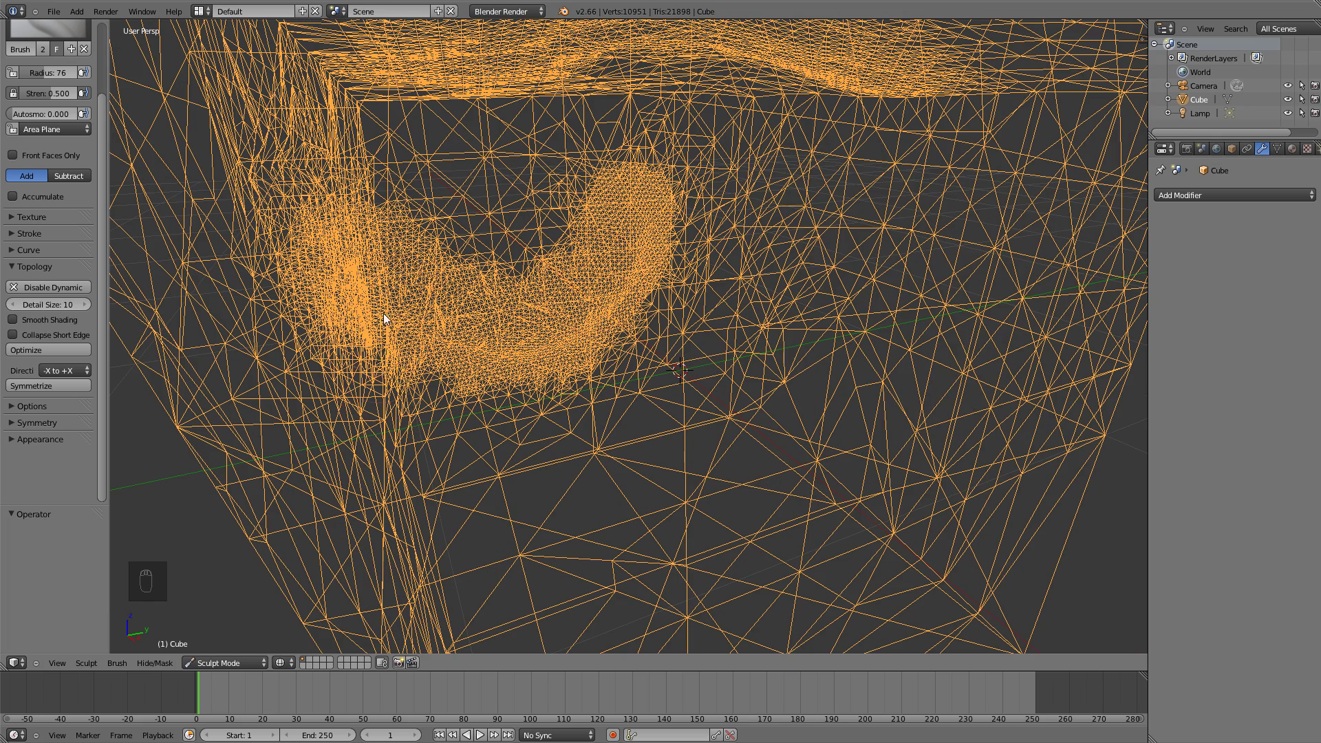
pyautogui.press('z')
pyautogui.scroll(-4, 565, 287)
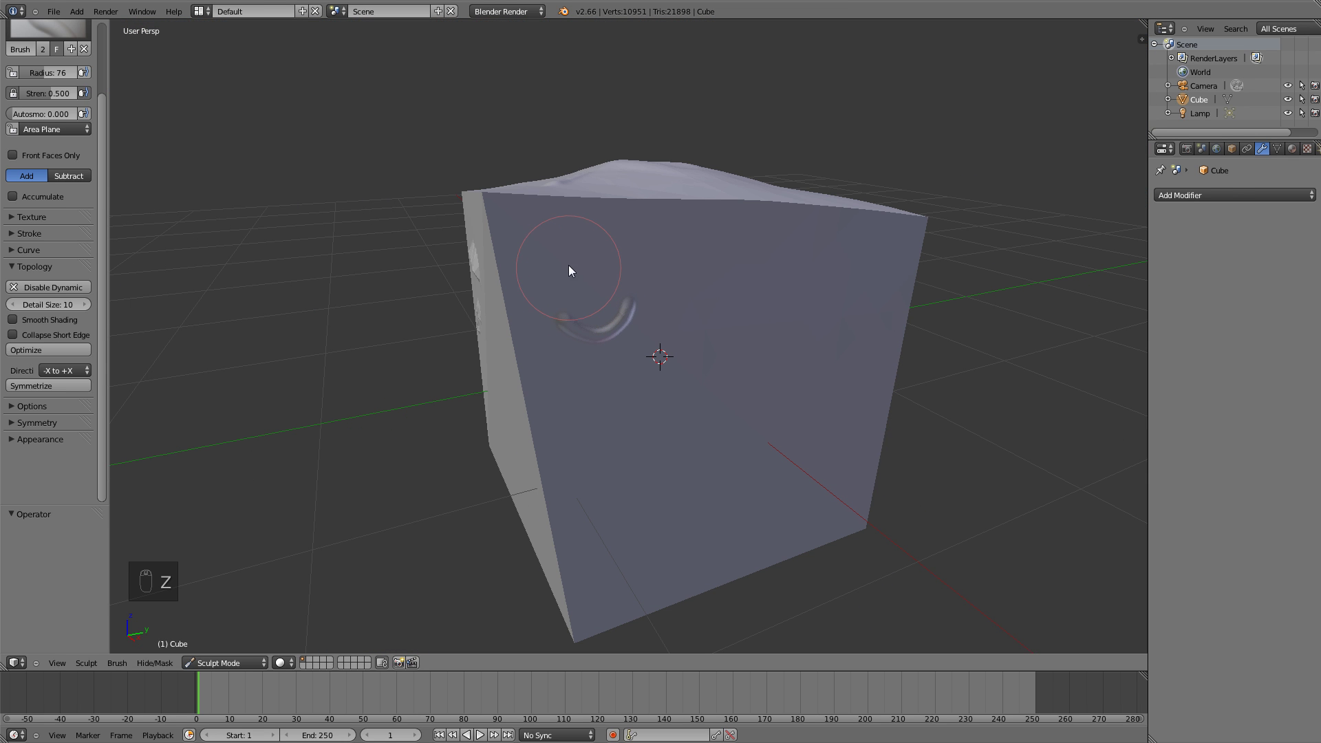
# Toggle smooth shading for dynamic topology on and off to compare it with flat shading, leaving it off
pyautogui.moveTo(615, 200); pyautogui.dragTo(622, 227, button='middle')
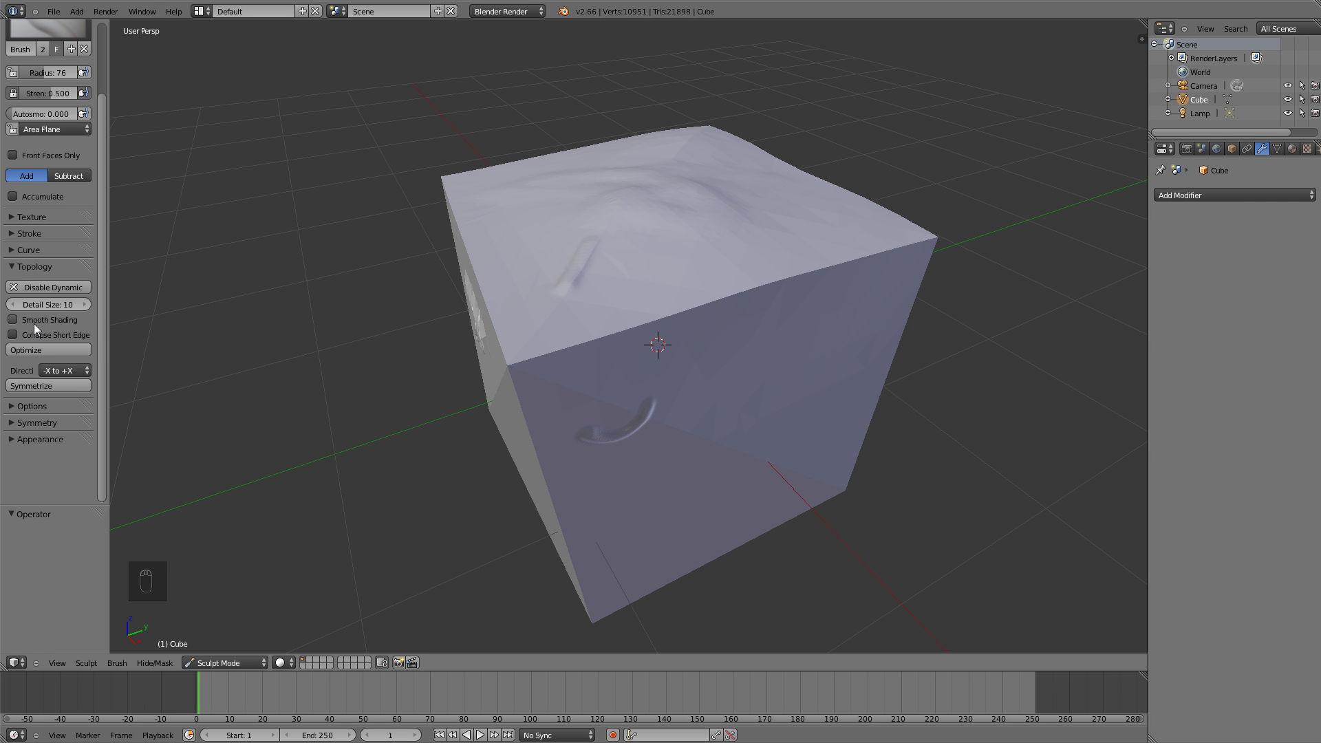
pyautogui.moveTo(573, 256)
pyautogui.mouseDown(button='middle')
pyautogui.moveTo(605, 254)
pyautogui.moveTo(581, 257)
pyautogui.mouseUp(button='middle')
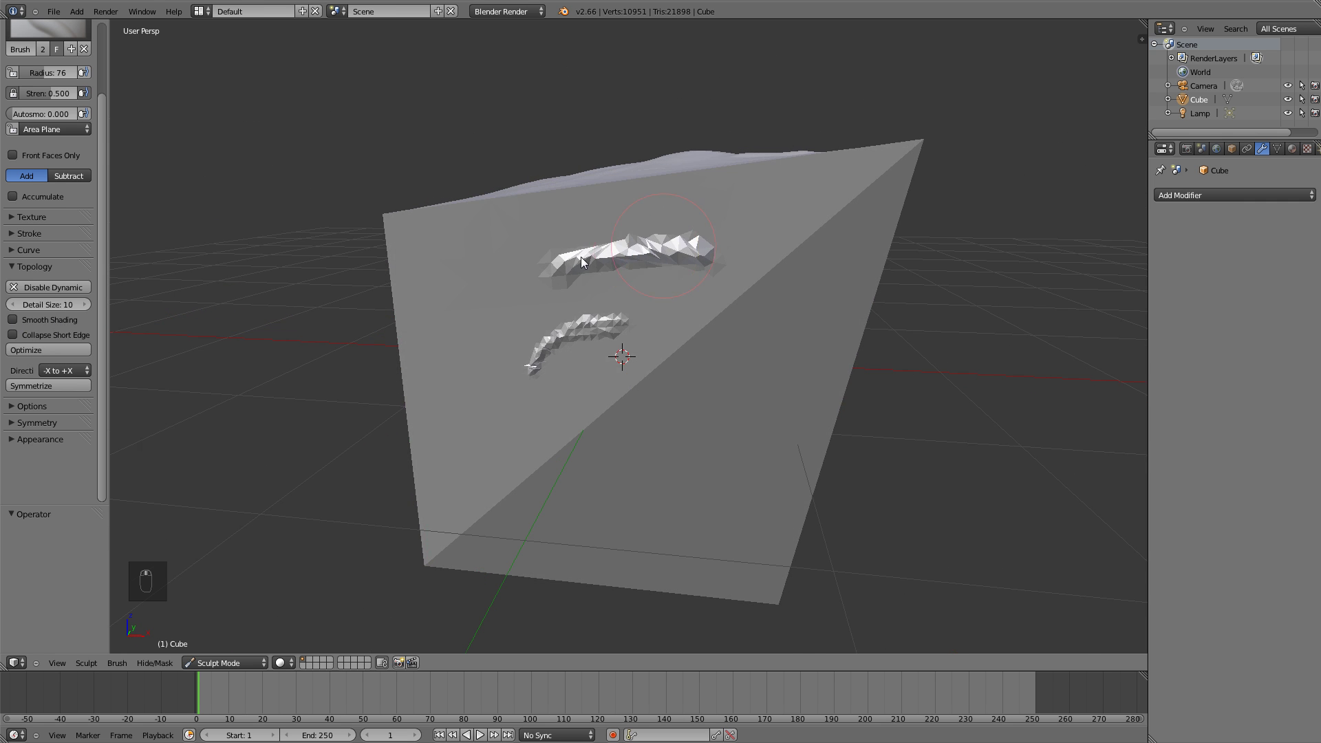
pyautogui.click(13, 320)
pyautogui.moveTo(789, 131)
pyautogui.mouseDown(button='middle')
pyautogui.moveTo(804, 184)
pyautogui.moveTo(776, 214)
pyautogui.moveTo(746, 207)
pyautogui.mouseUp(button='middle')
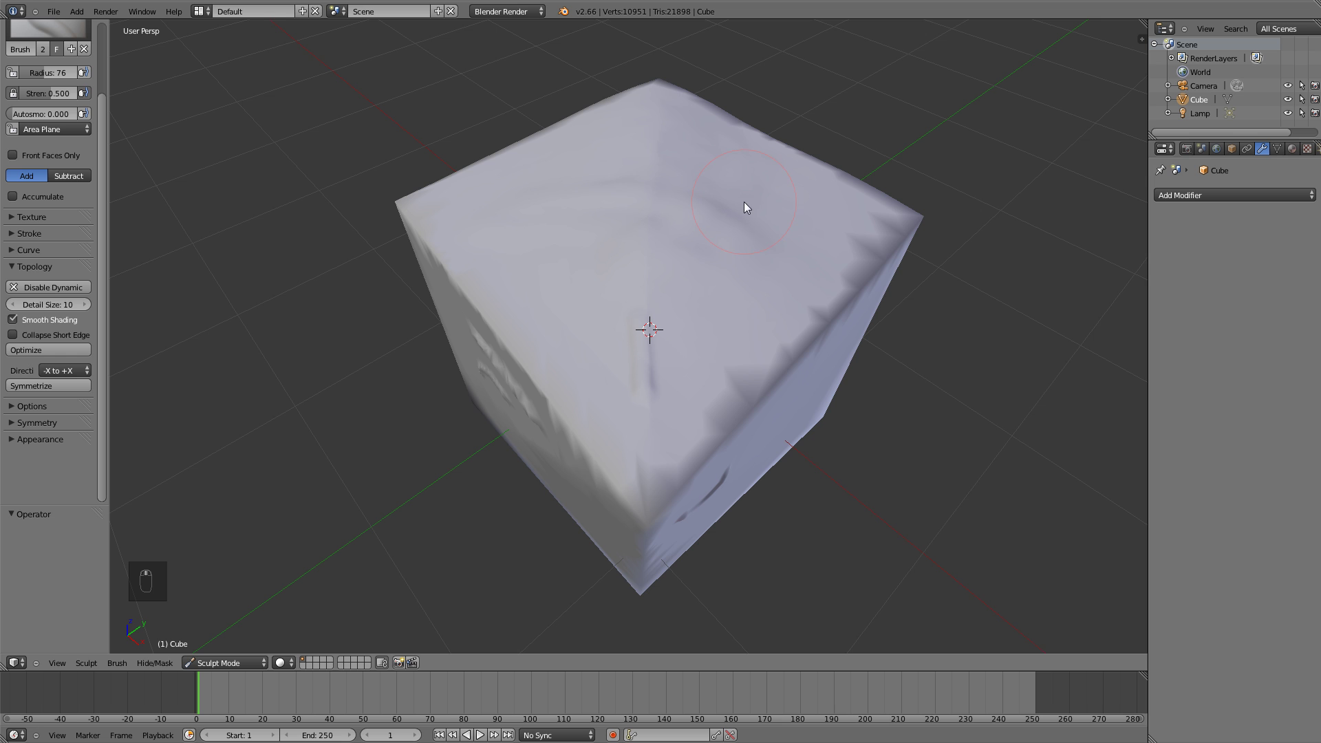
pyautogui.click(13, 319)
pyautogui.click(13, 320)
pyautogui.click(13, 319)
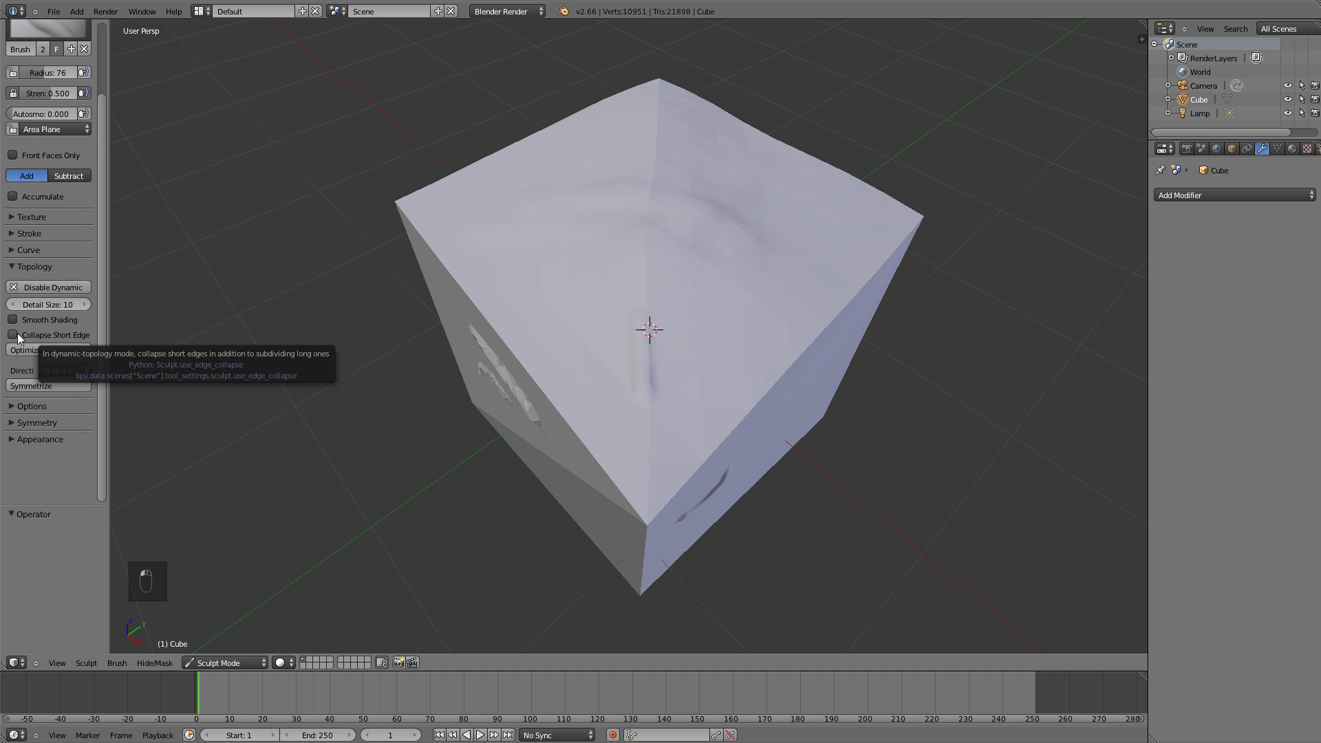
# Turn on collapsing of short edges for dynamic topology
pyautogui.click(18, 333)
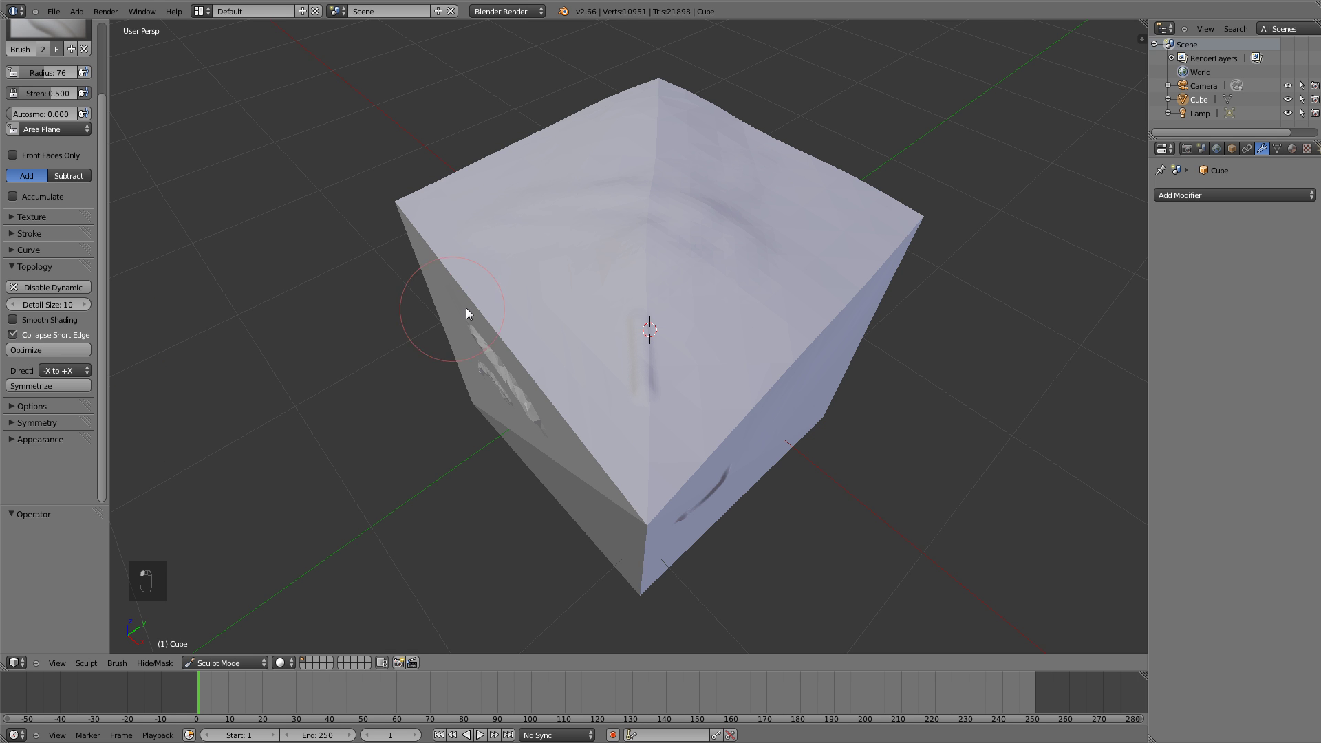
# Bring the curved stroke on the cube's side face into close view and set the dynamic topology detail size to 30
pyautogui.moveTo(683, 448); pyautogui.dragTo(648, 398, button='middle')
pyautogui.scroll(5, 489, 258)
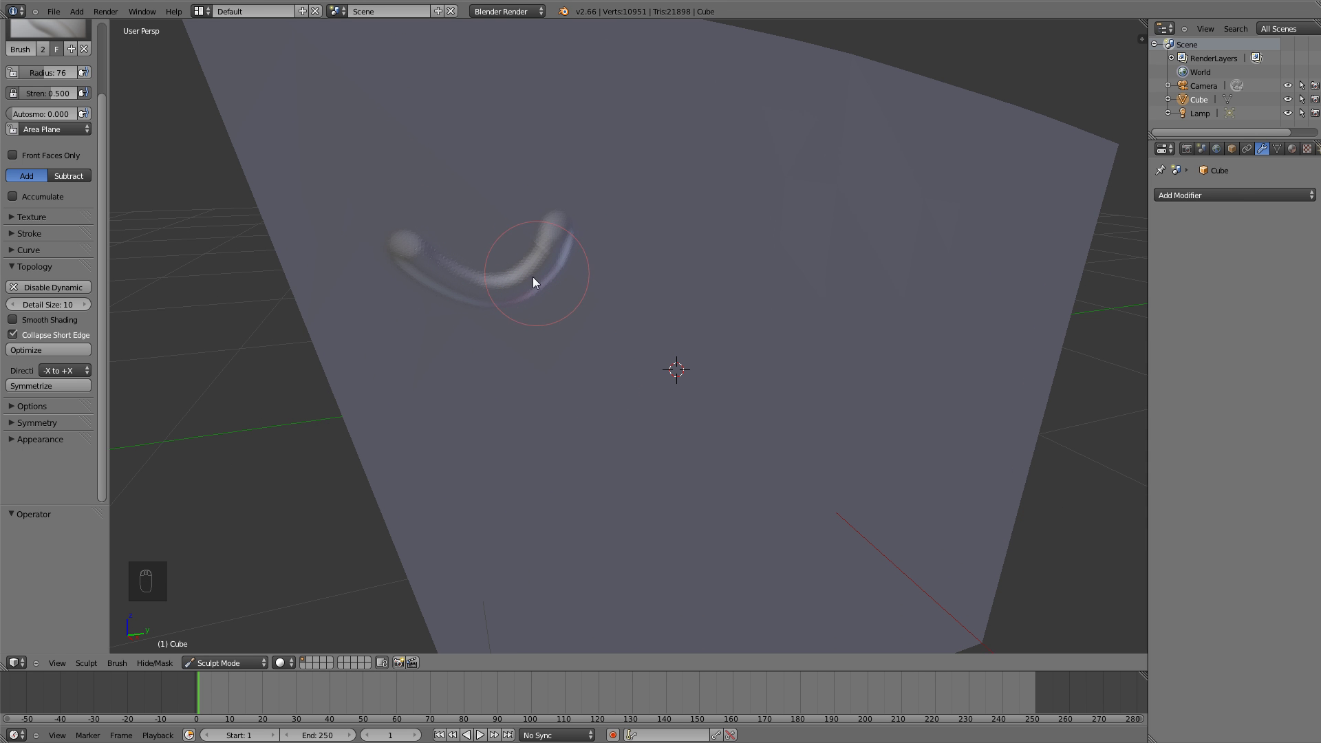
pyautogui.press('z')
pyautogui.press('z')
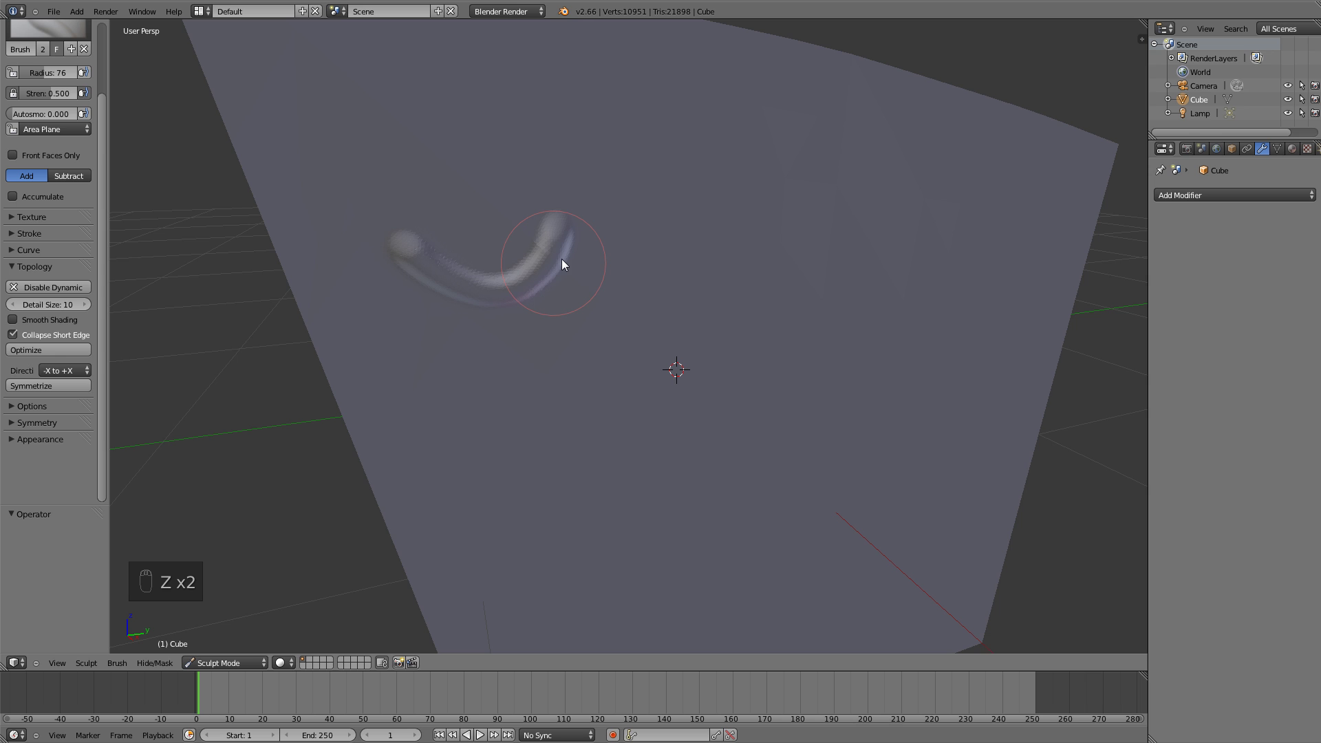
pyautogui.click(61, 305)
pyautogui.write('30')
pyautogui.press('Return')
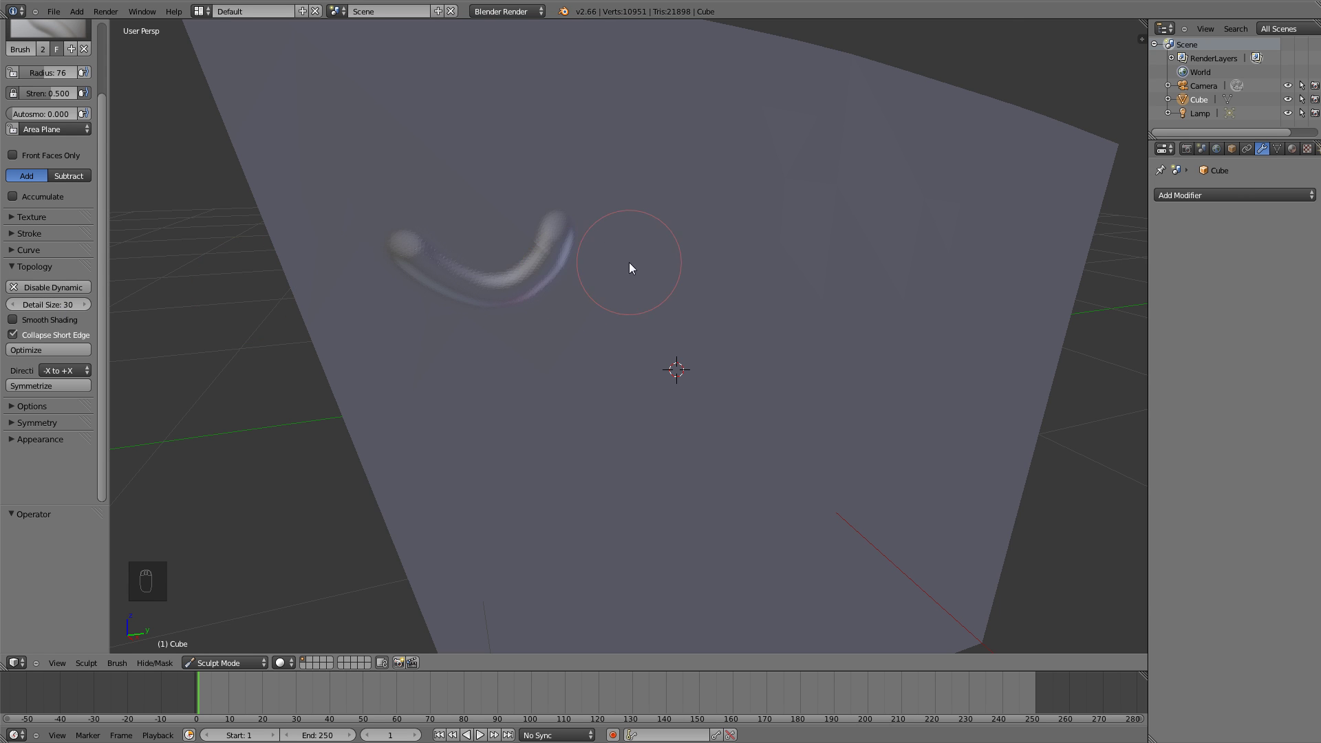
# Examine the dense mesh around the curved side-face stroke in wireframe display, and return to solid shading
pyautogui.moveTo(629, 262); pyautogui.dragTo(597, 254, button='middle')
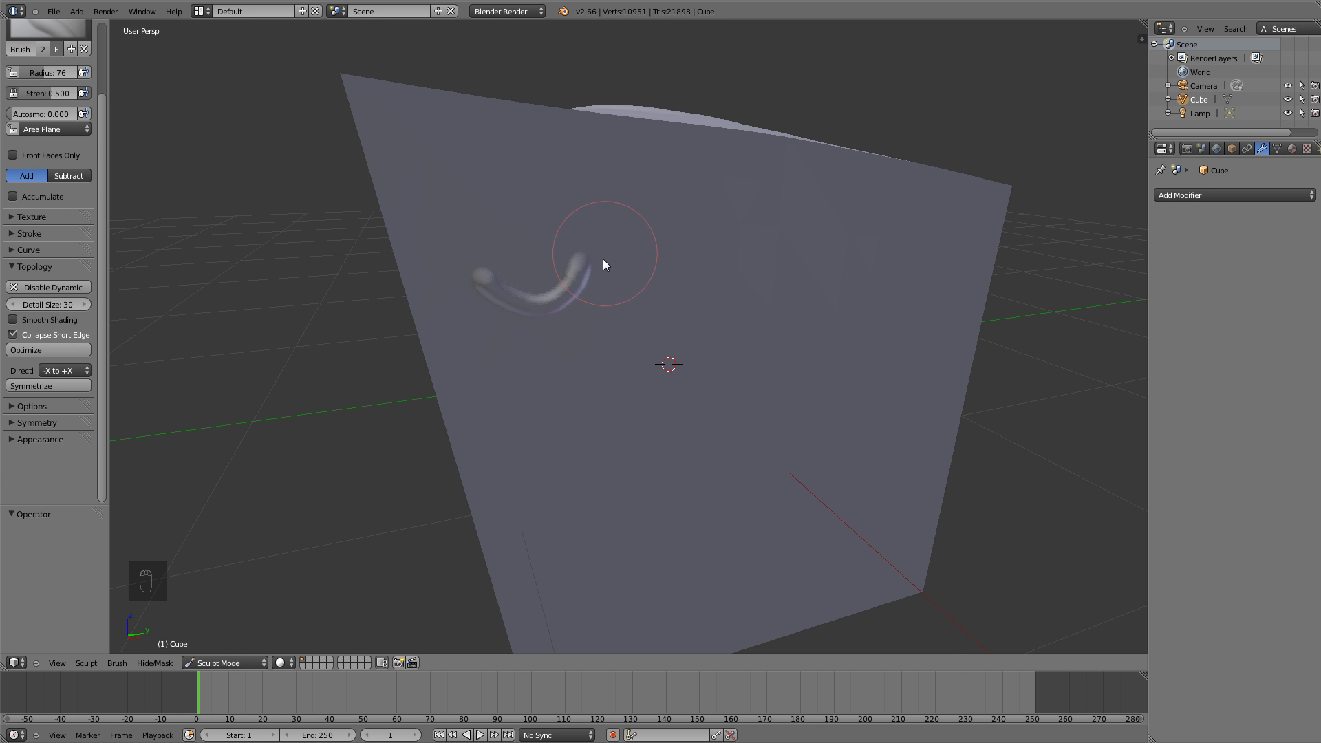
pyautogui.press('z')
pyautogui.scroll(3, 444, 298)
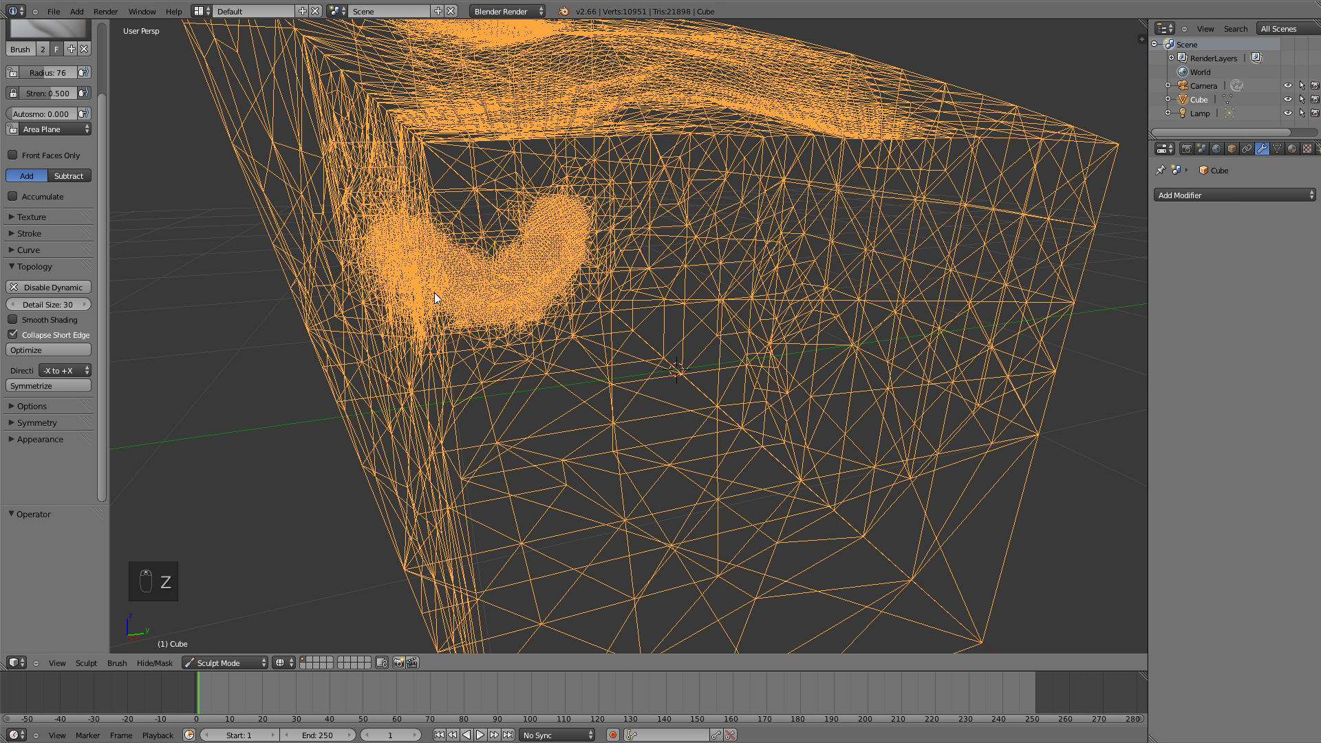
pyautogui.press('z')
pyautogui.scroll(-3, 570, 266)
pyautogui.scroll(2, 570, 265)
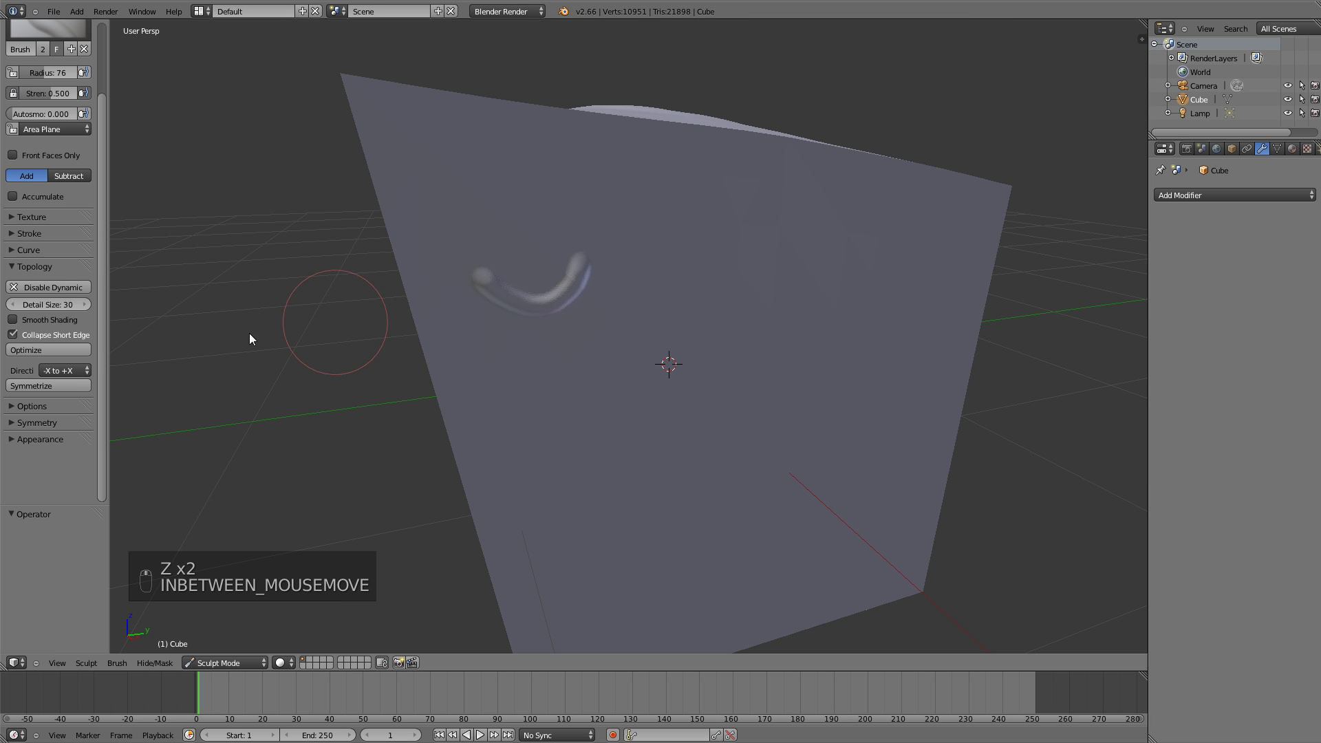
# Turn off collapsing of short edges, sculpt over the curved side-face stroke, and compare its mesh in wireframe and solid display
pyautogui.click(13, 335)
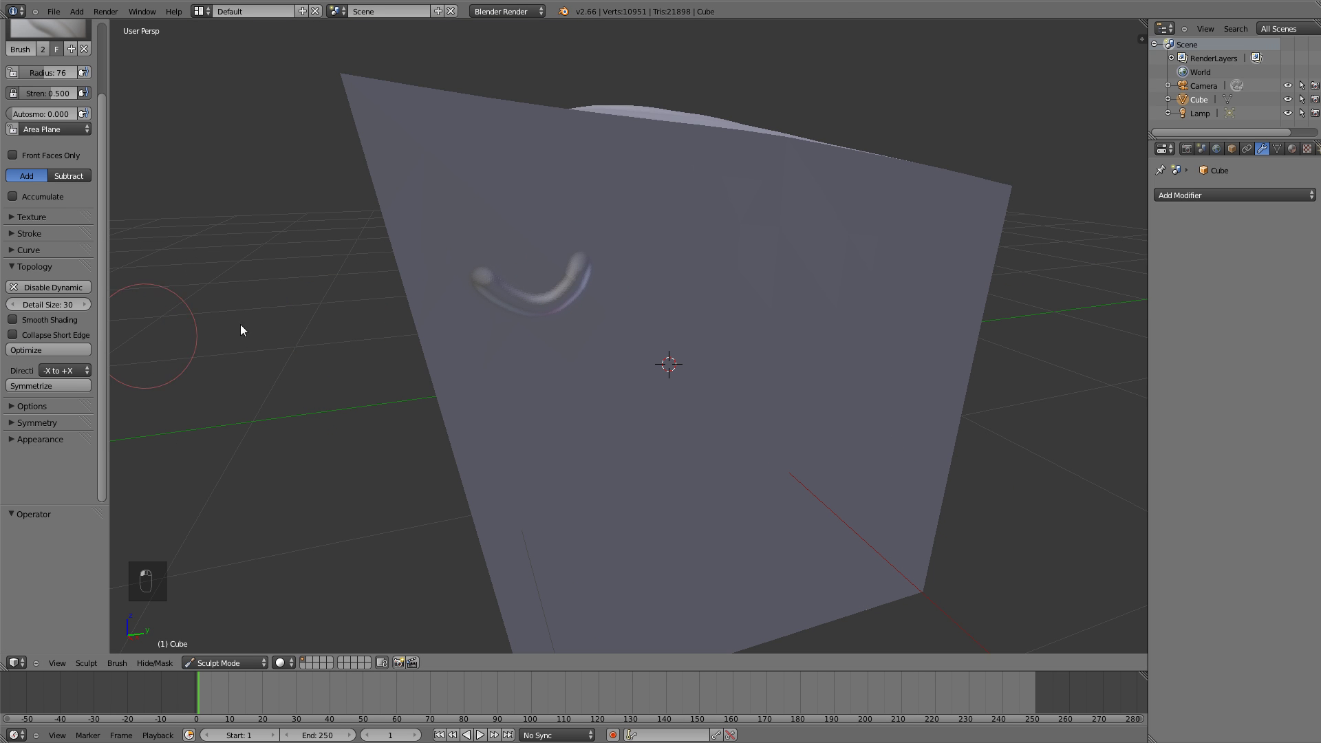
pyautogui.moveTo(590, 265)
pyautogui.mouseDown()
pyautogui.moveTo(547, 315)
pyautogui.moveTo(472, 274)
pyautogui.moveTo(509, 298)
pyautogui.moveTo(595, 304)
pyautogui.mouseUp()
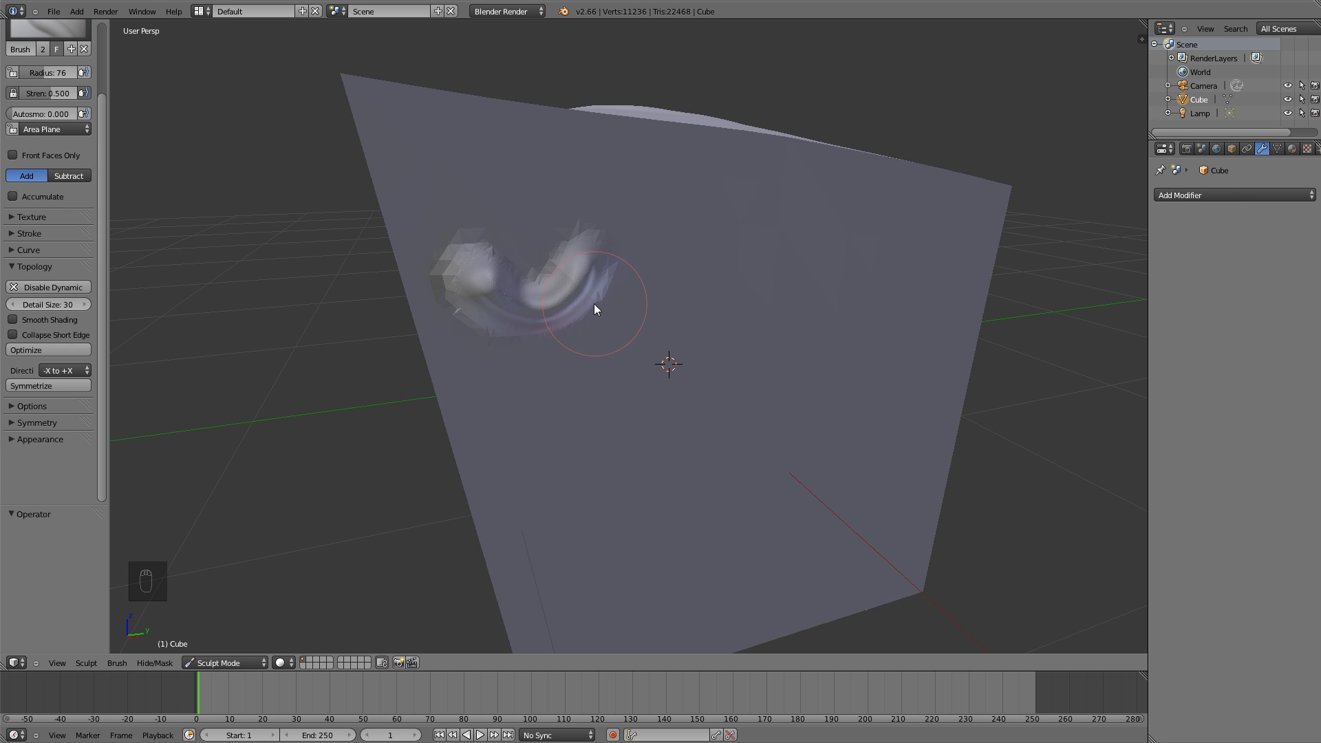
pyautogui.scroll(1, 596, 303)
pyautogui.scroll(1, 512, 274)
pyautogui.press('z')
pyautogui.press('z')
pyautogui.scroll(-2, 496, 210)
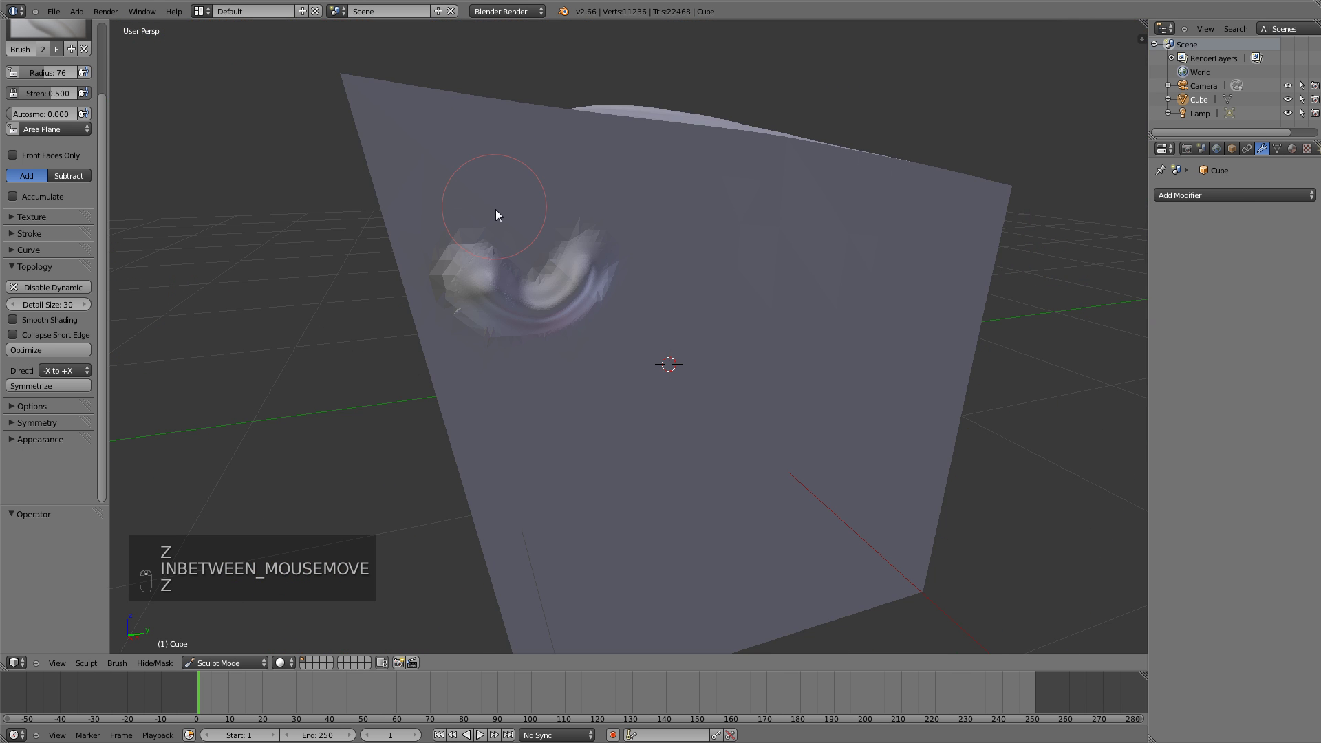
pyautogui.press('z')
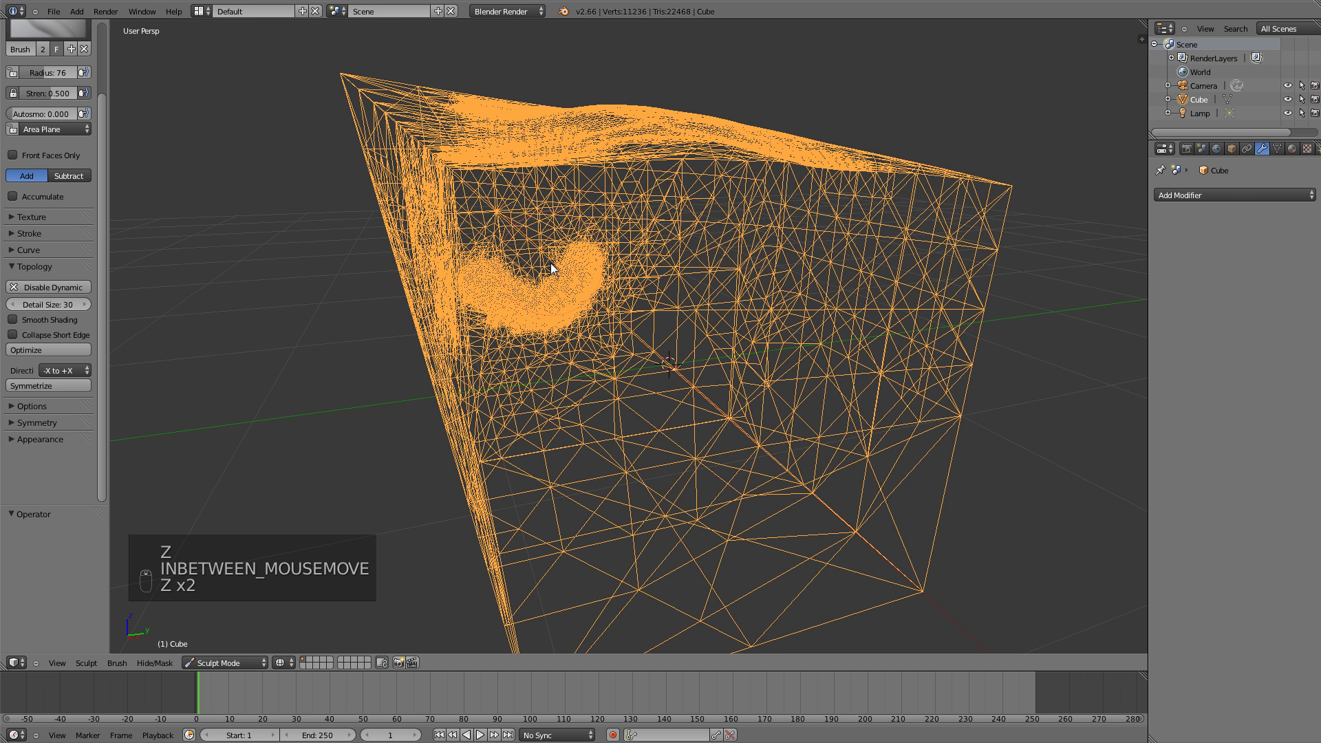
pyautogui.press('z')
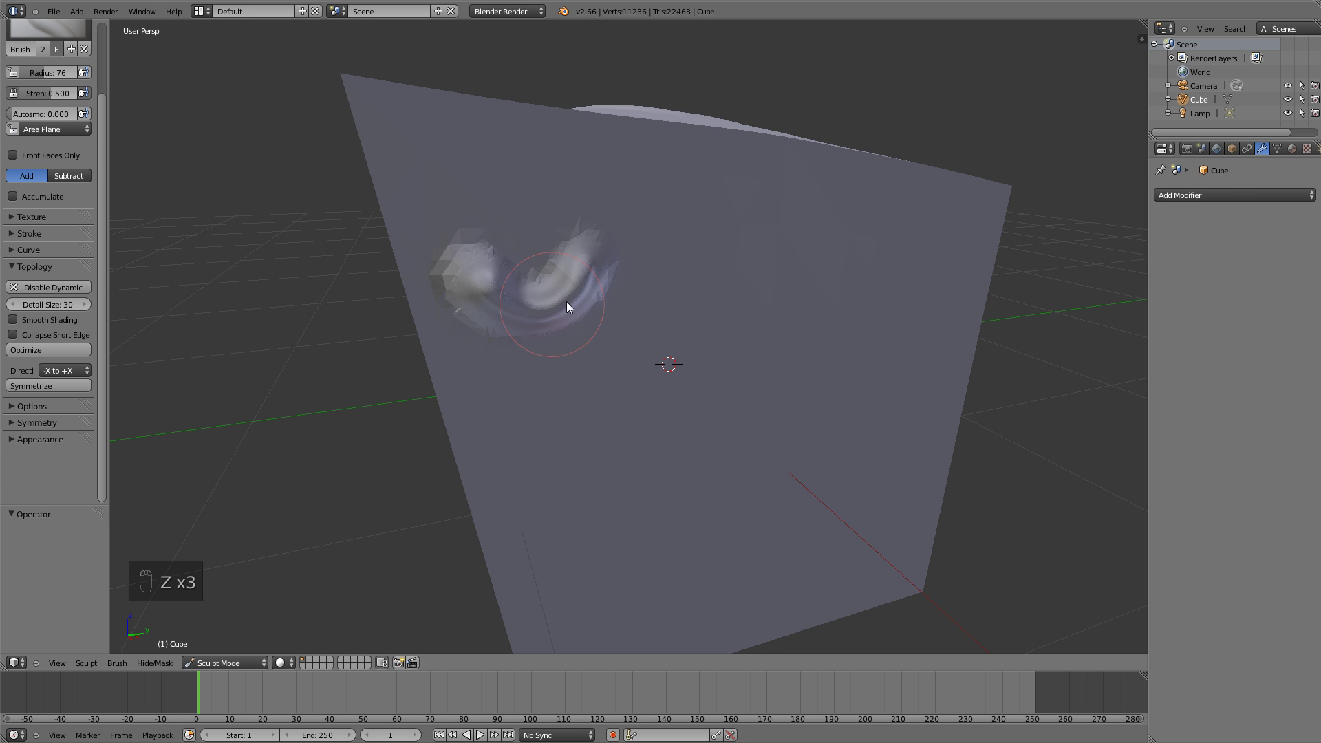
# Undo the last stroke on the side face and turn collapsing of short edges back on
pyautogui.hotkey('ctrl', 'z')
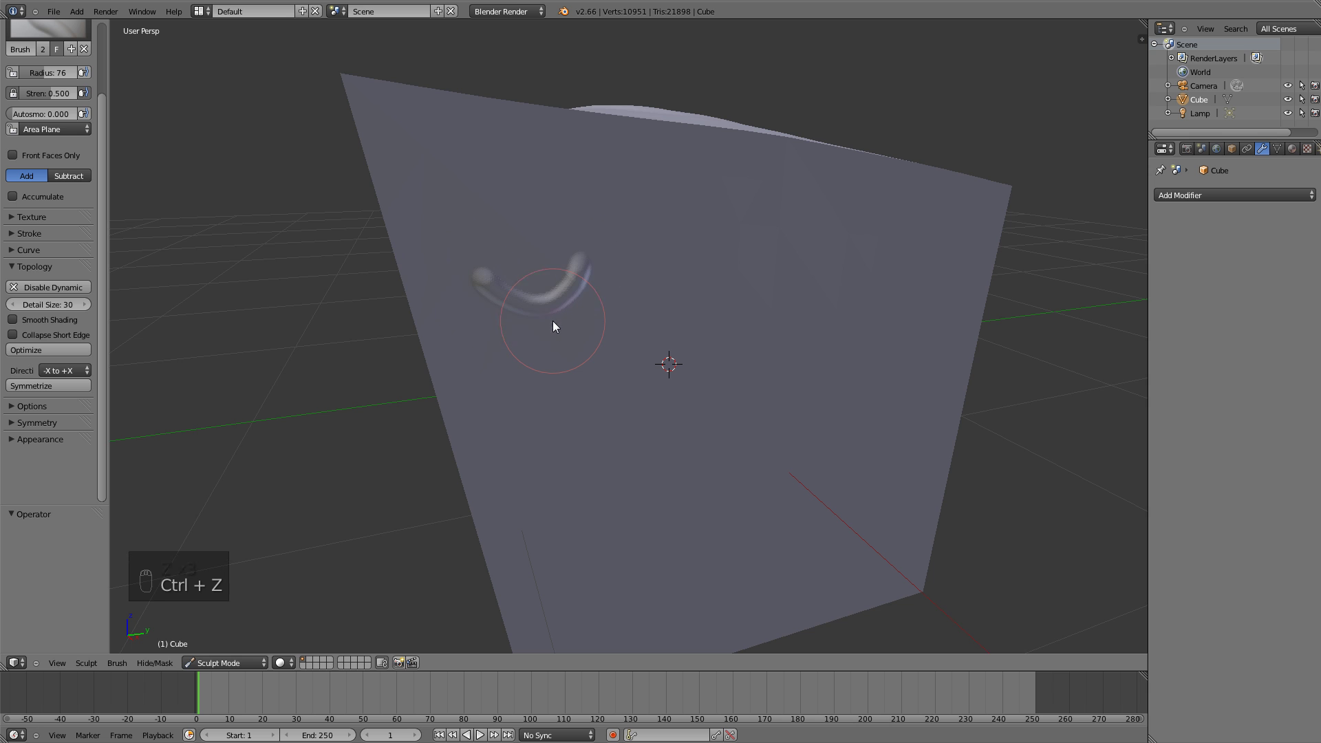
pyautogui.click(13, 334)
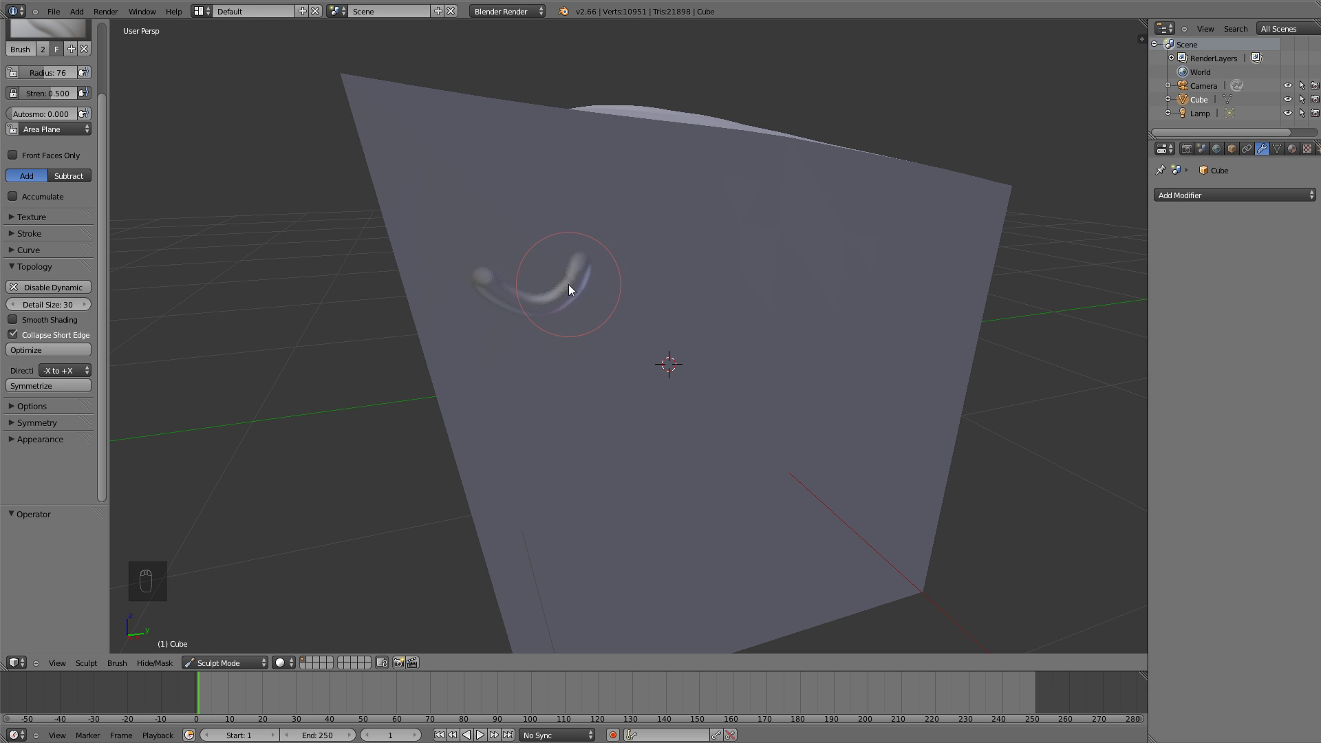
# Sculpt over the curved side-face stroke with short-edge collapsing on, and check its mesh in wireframe before returning to solid shading
pyautogui.moveTo(586, 250)
pyautogui.mouseDown()
pyautogui.moveTo(572, 296)
pyautogui.moveTo(489, 302)
pyautogui.moveTo(459, 274)
pyautogui.mouseUp()
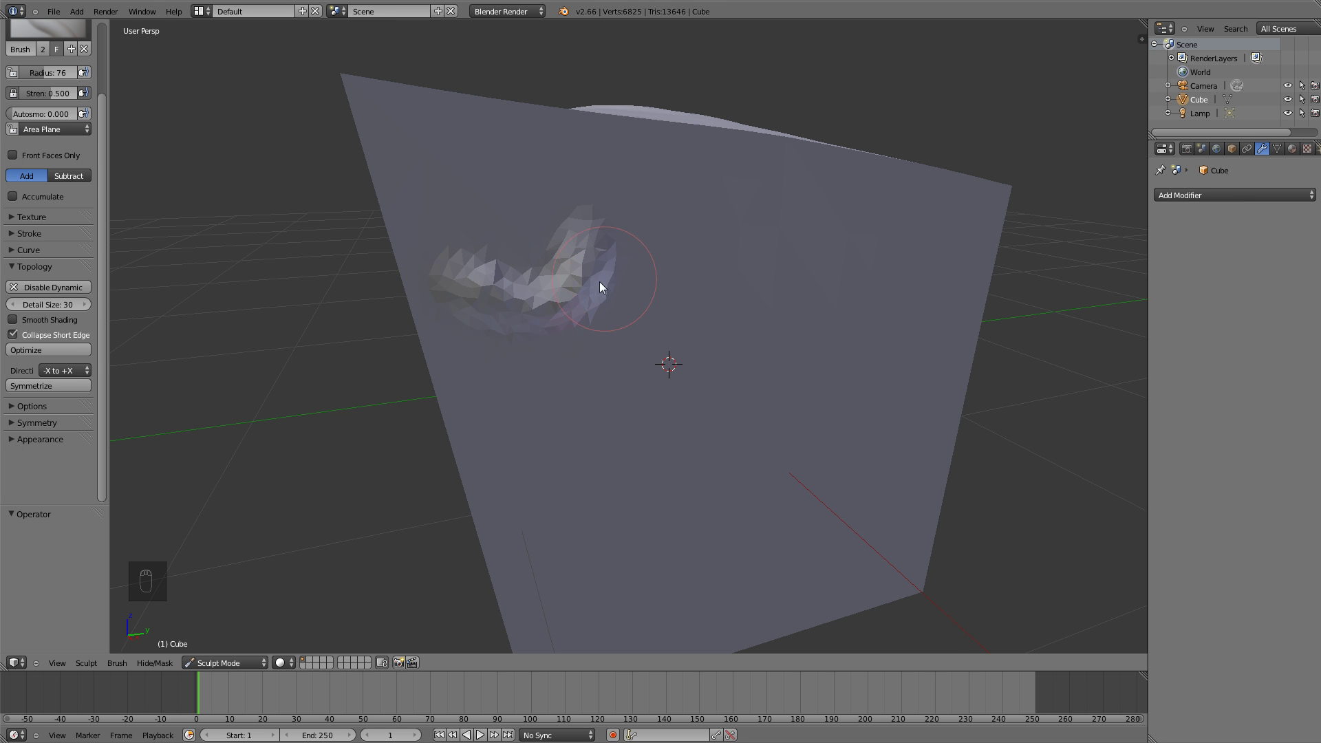
pyautogui.scroll(1, 595, 283)
pyautogui.press('z')
pyautogui.press('z')
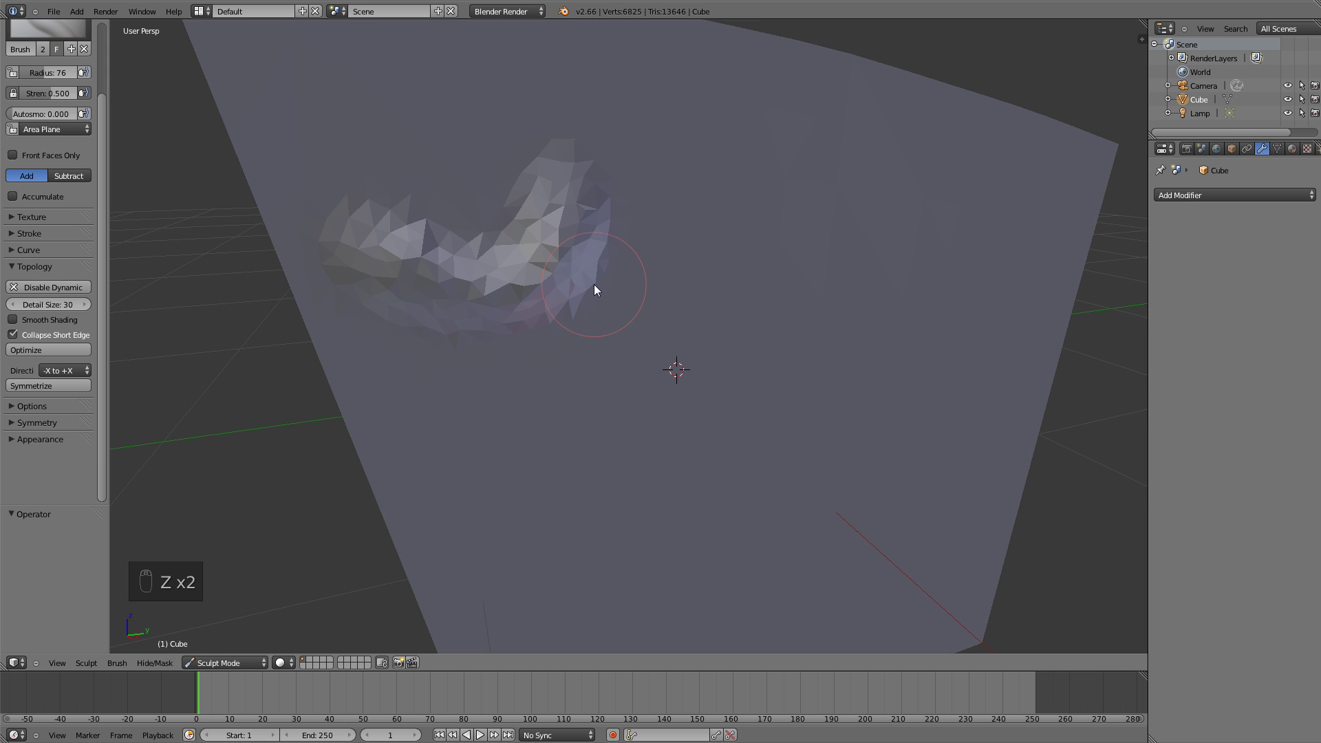
pyautogui.scroll(-2, 588, 257)
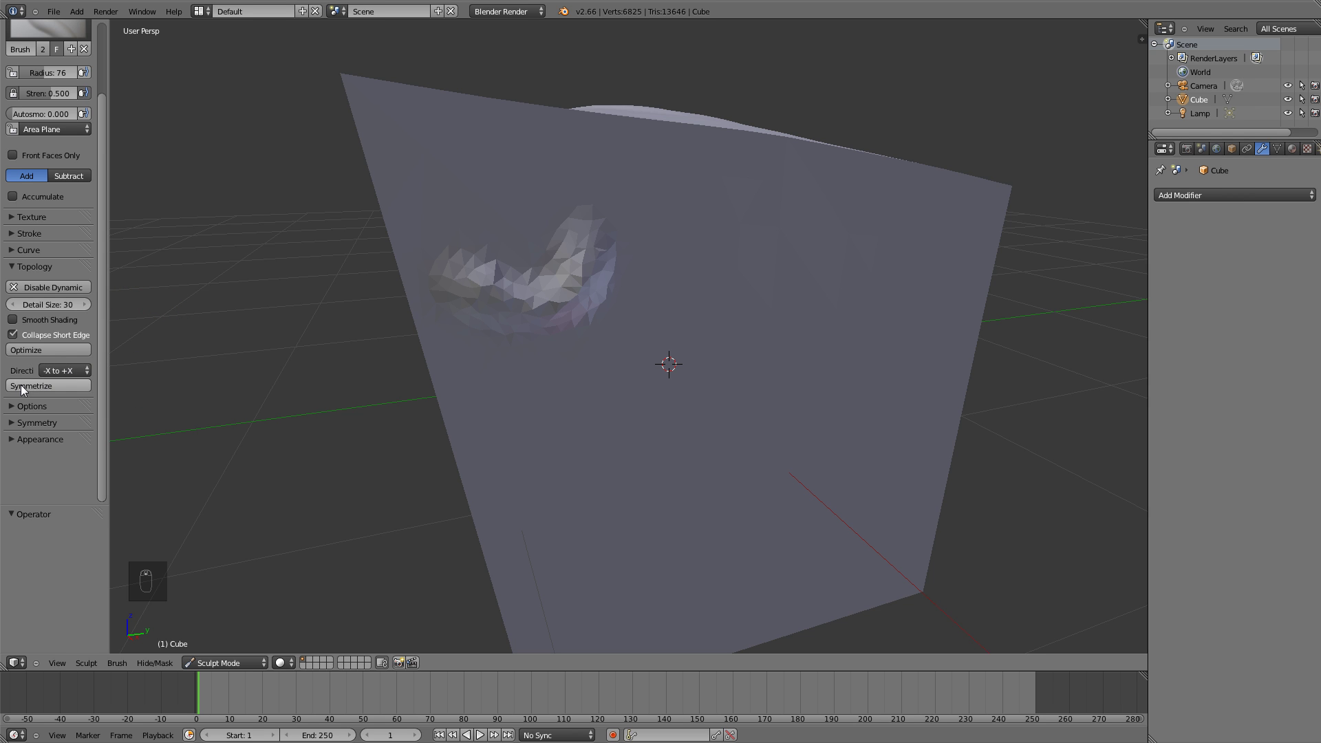
# Switch to the front view and sculpt thick, roughly vertical ridges on the +X half of the cube's front face
pyautogui.scroll(-5, 597, 331)
pyautogui.moveTo(597, 332); pyautogui.dragTo(691, 320, button='middle')
pyautogui.press('KP_1')
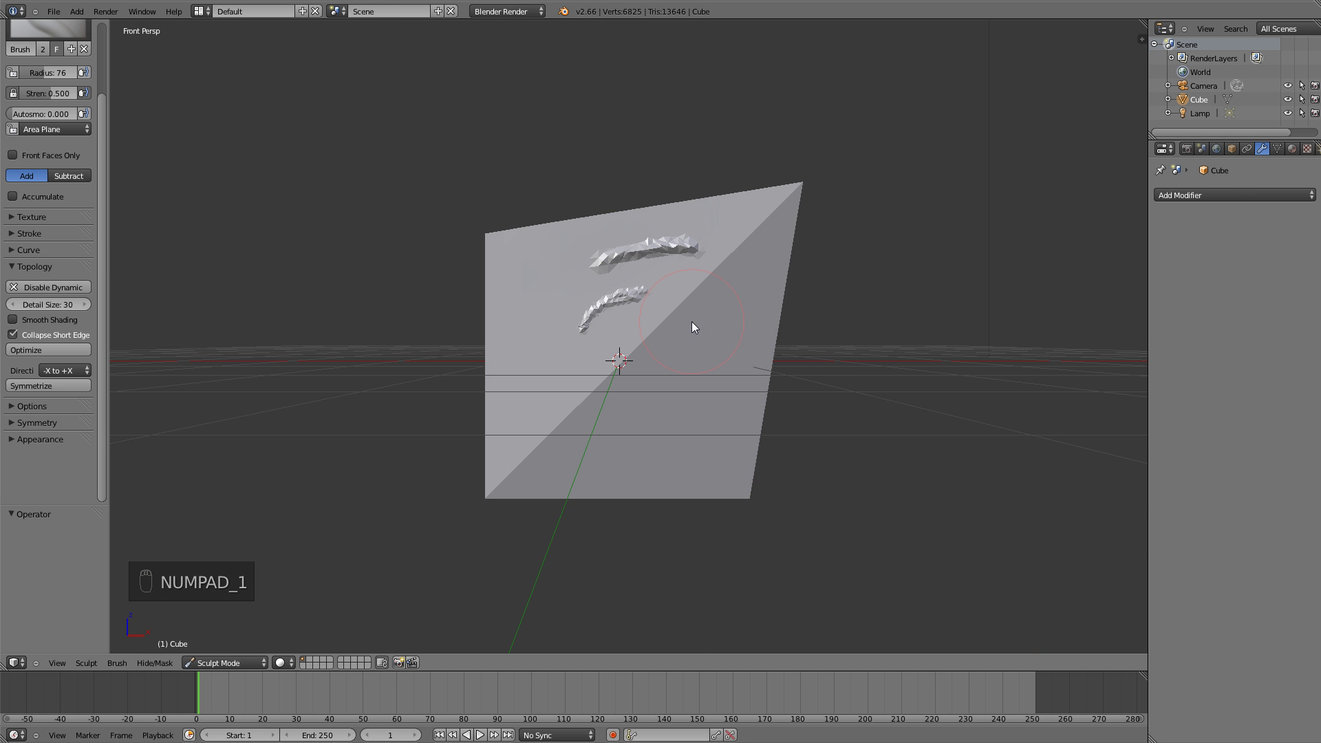
pyautogui.scroll(1, 757, 317)
pyautogui.moveTo(773, 316)
pyautogui.mouseDown()
pyautogui.moveTo(772, 254)
pyautogui.moveTo(773, 334)
pyautogui.moveTo(731, 413)
pyautogui.moveTo(703, 384)
pyautogui.moveTo(715, 296)
pyautogui.moveTo(748, 291)
pyautogui.mouseUp()
pyautogui.scroll(1, 748, 291)
pyautogui.keyDown('shift'); pyautogui.moveTo(765, 294); pyautogui.dragTo(728, 287, button='middle'); pyautogui.keyUp('shift')
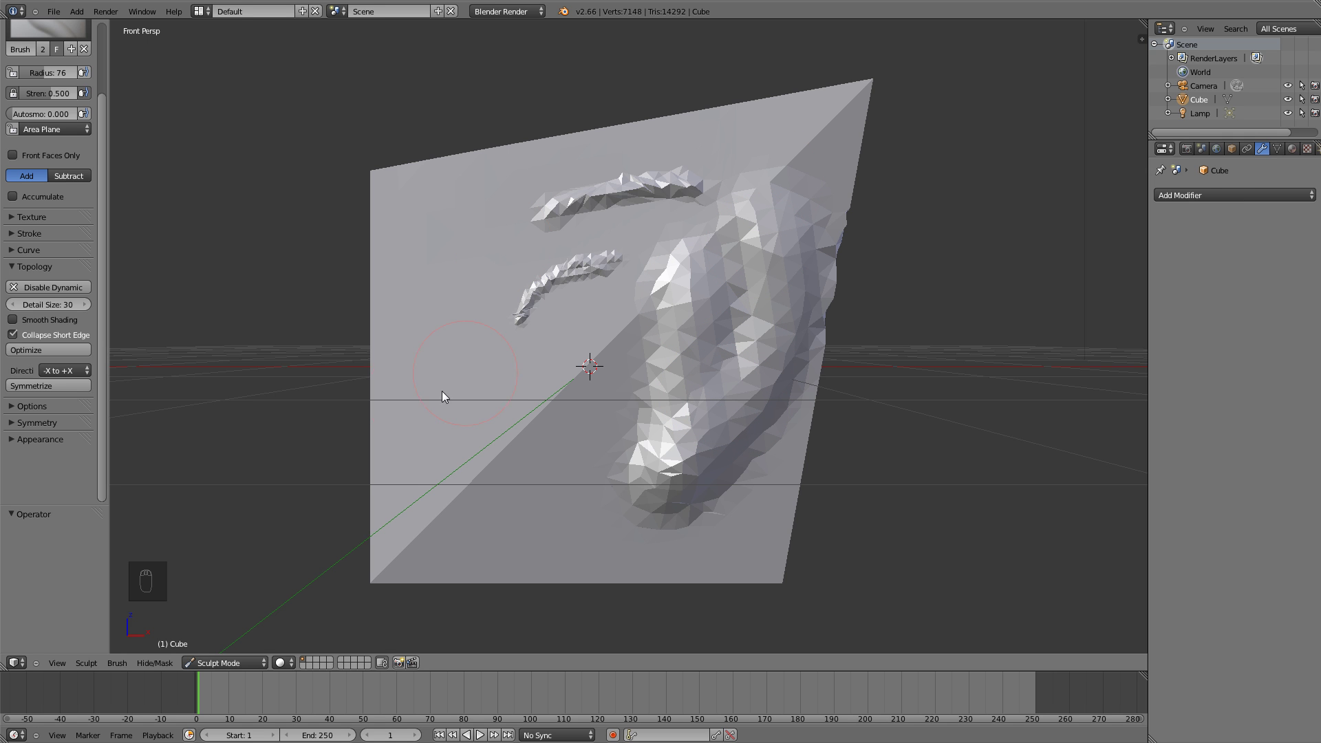
# Symmetrize the sculpted mesh in the +X to -X direction
pyautogui.click(48, 370)
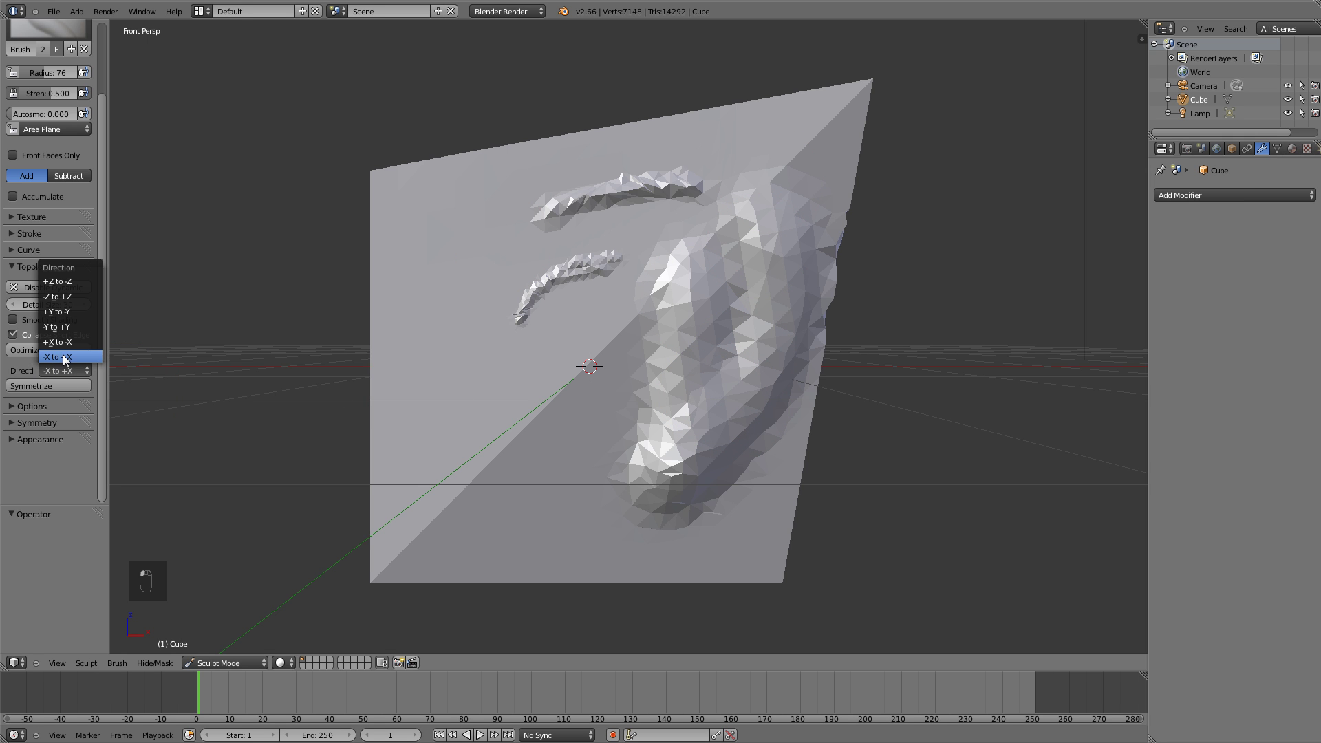
pyautogui.click(71, 340)
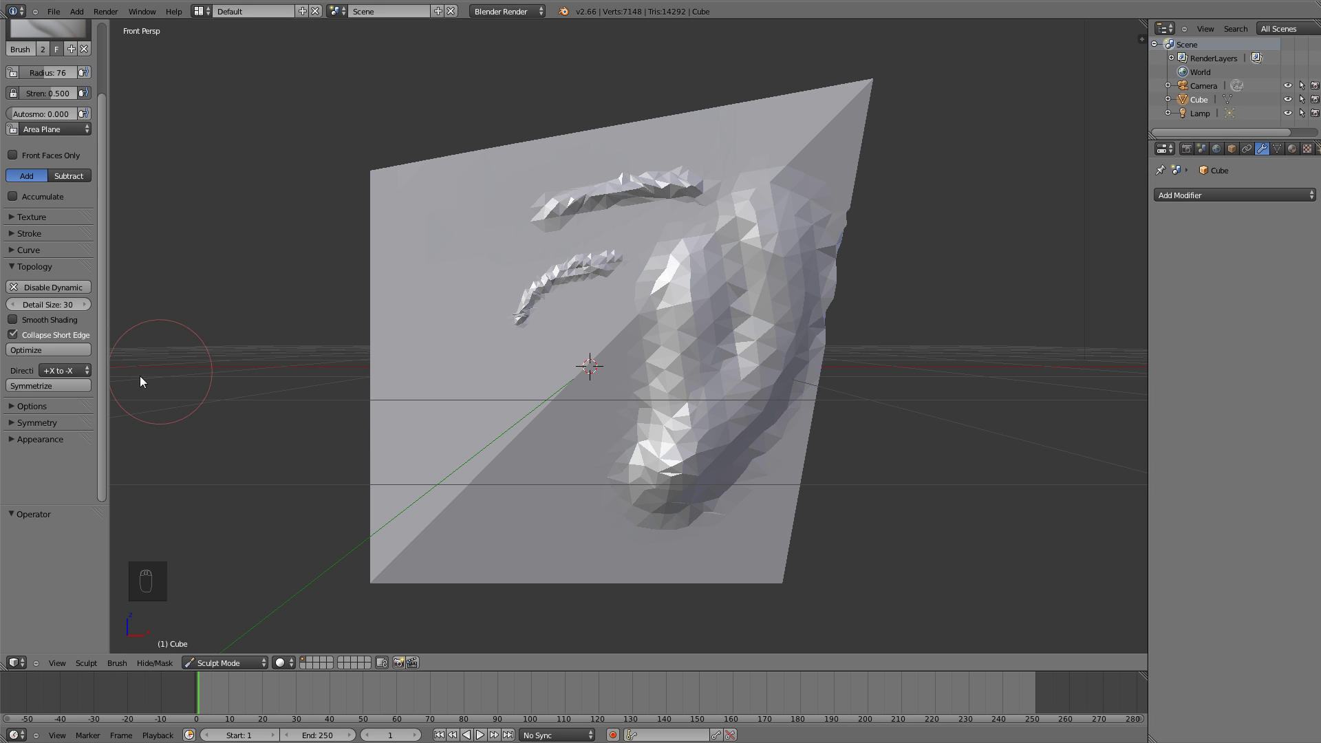
pyautogui.click(40, 387)
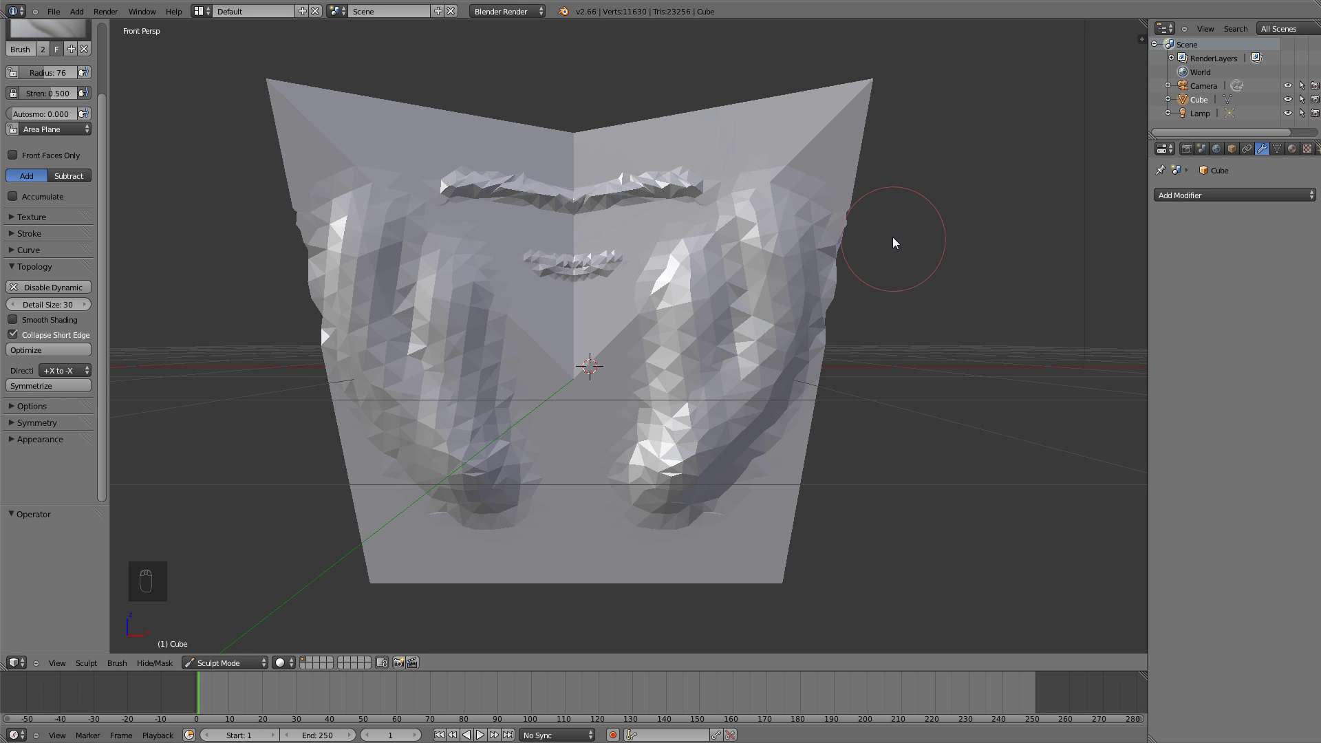
pyautogui.moveTo(765, 222)
pyautogui.mouseDown(button='middle')
pyautogui.moveTo(736, 283)
pyautogui.moveTo(754, 216)
pyautogui.mouseUp(button='middle')
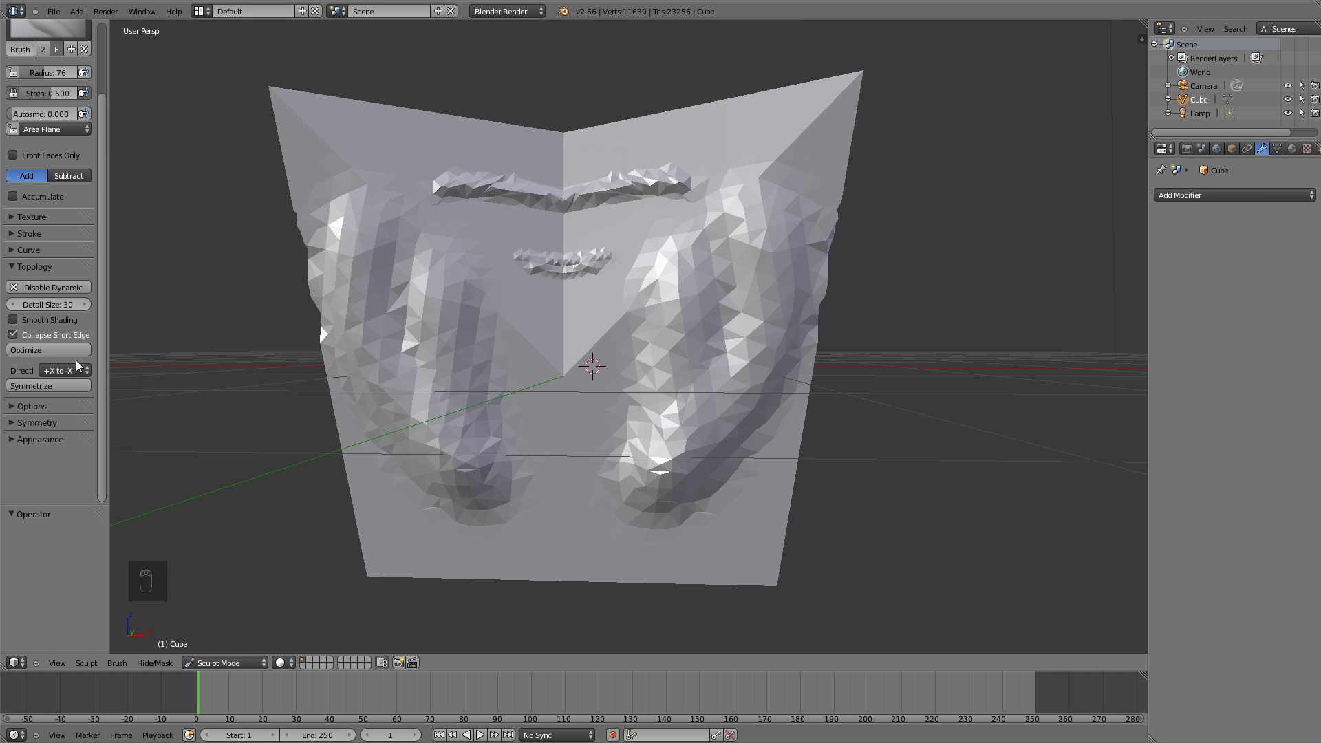
# Lock sculpting along the Z axis and sculpt across the centre ridge of the cube's top face
pyautogui.click(21, 407)
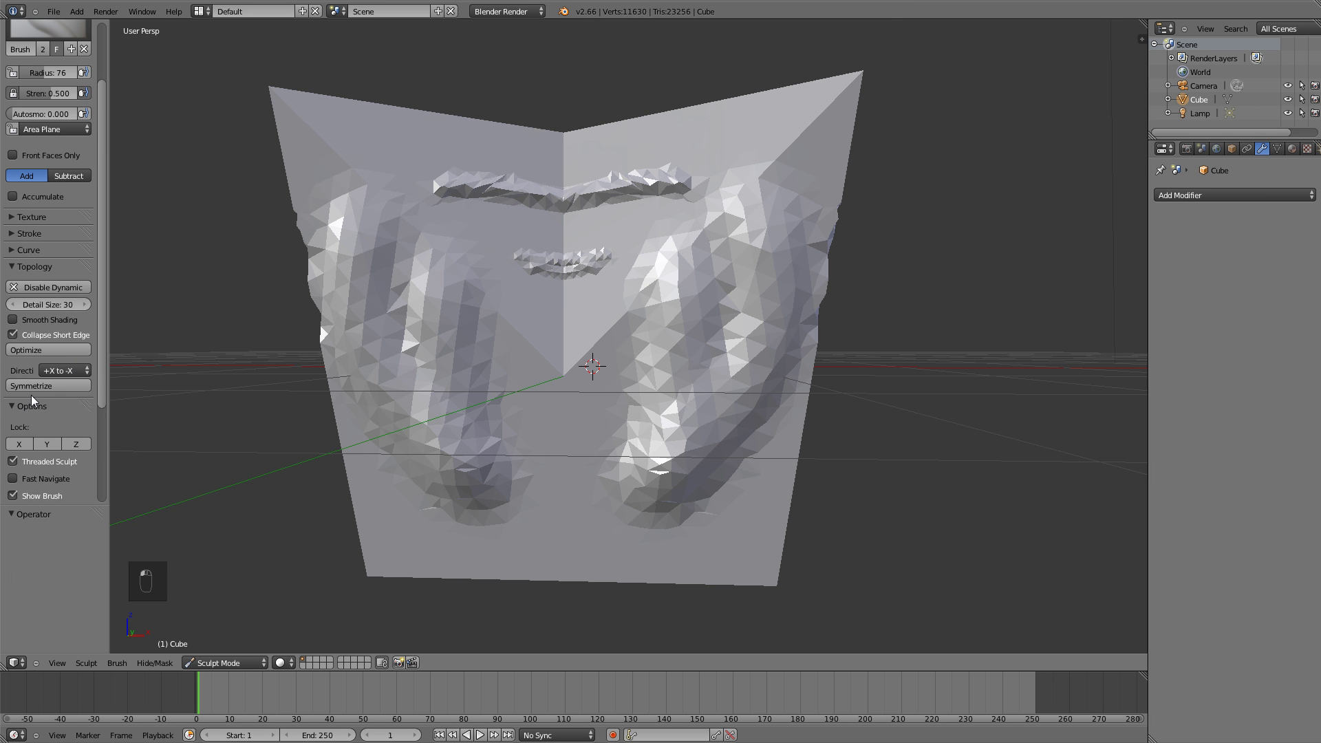
pyautogui.scroll(-2, 34, 395)
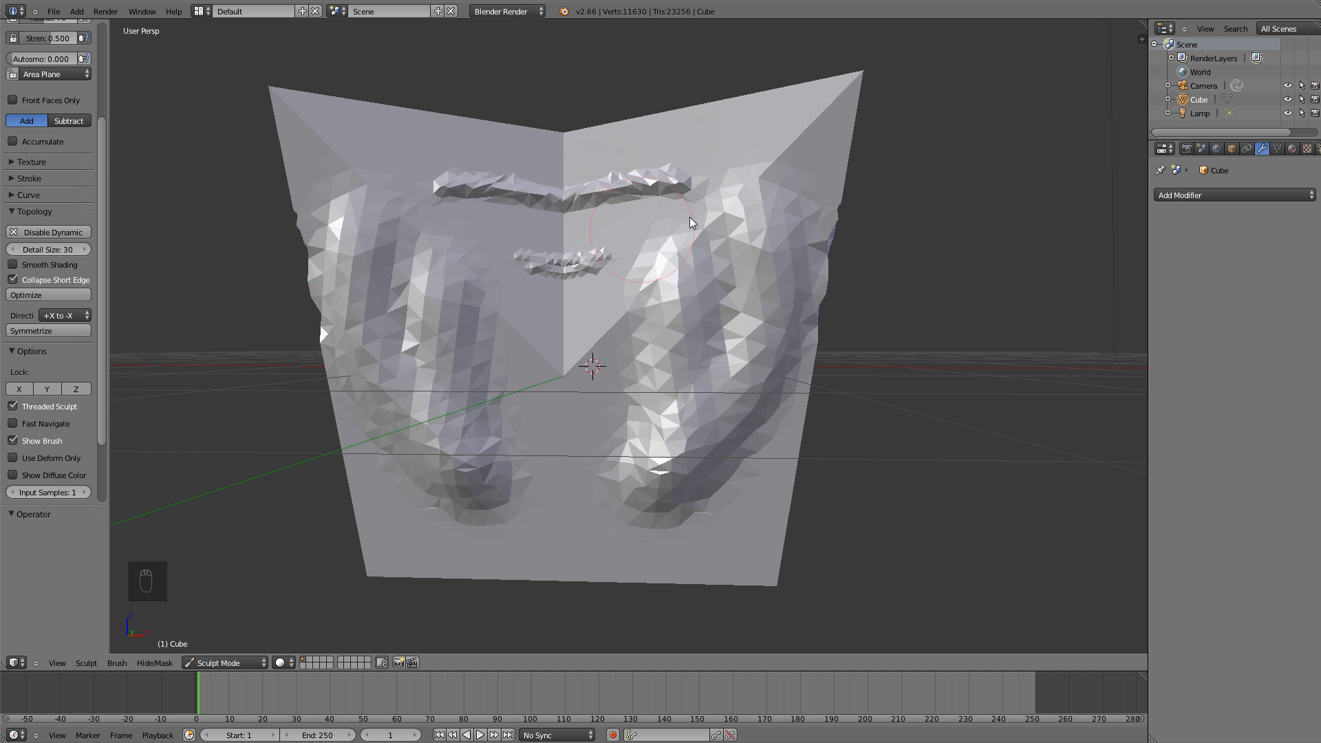
pyautogui.moveTo(649, 215); pyautogui.dragTo(638, 300, button='middle')
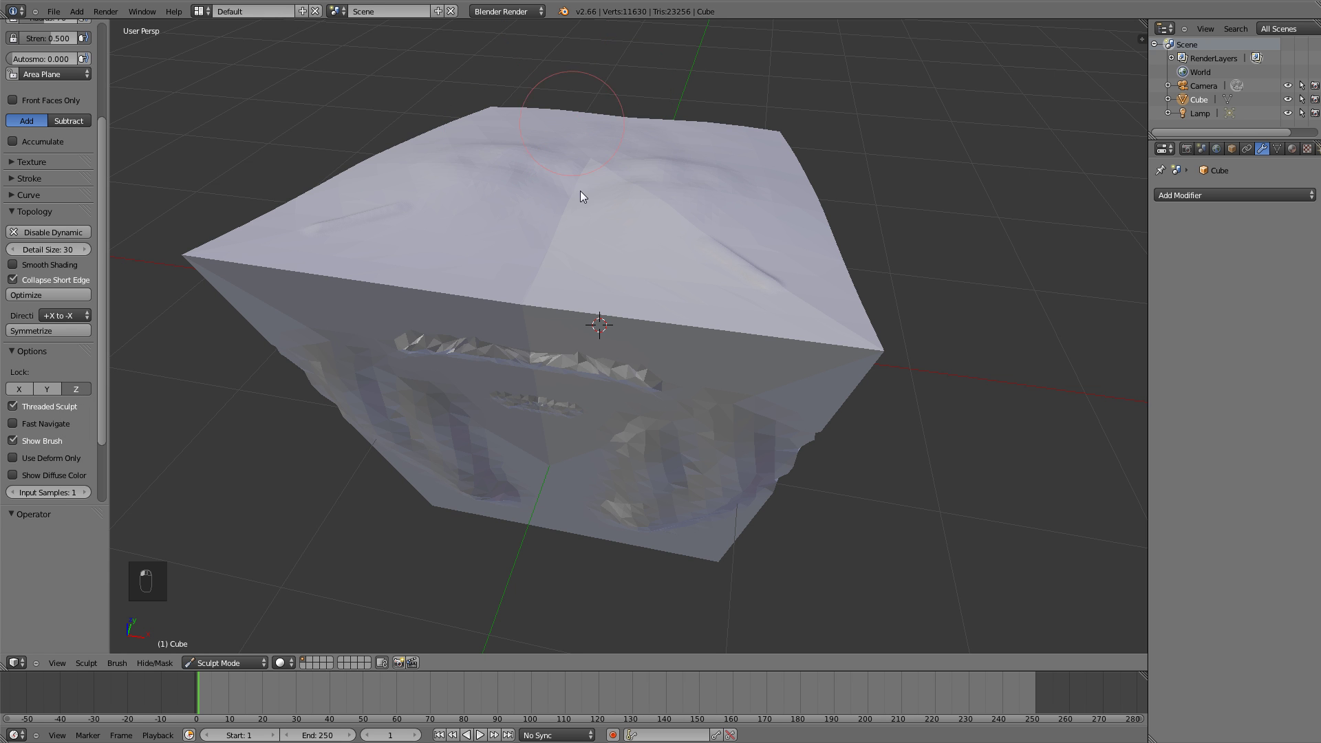
pyautogui.moveTo(589, 212); pyautogui.dragTo(581, 264, button='middle')
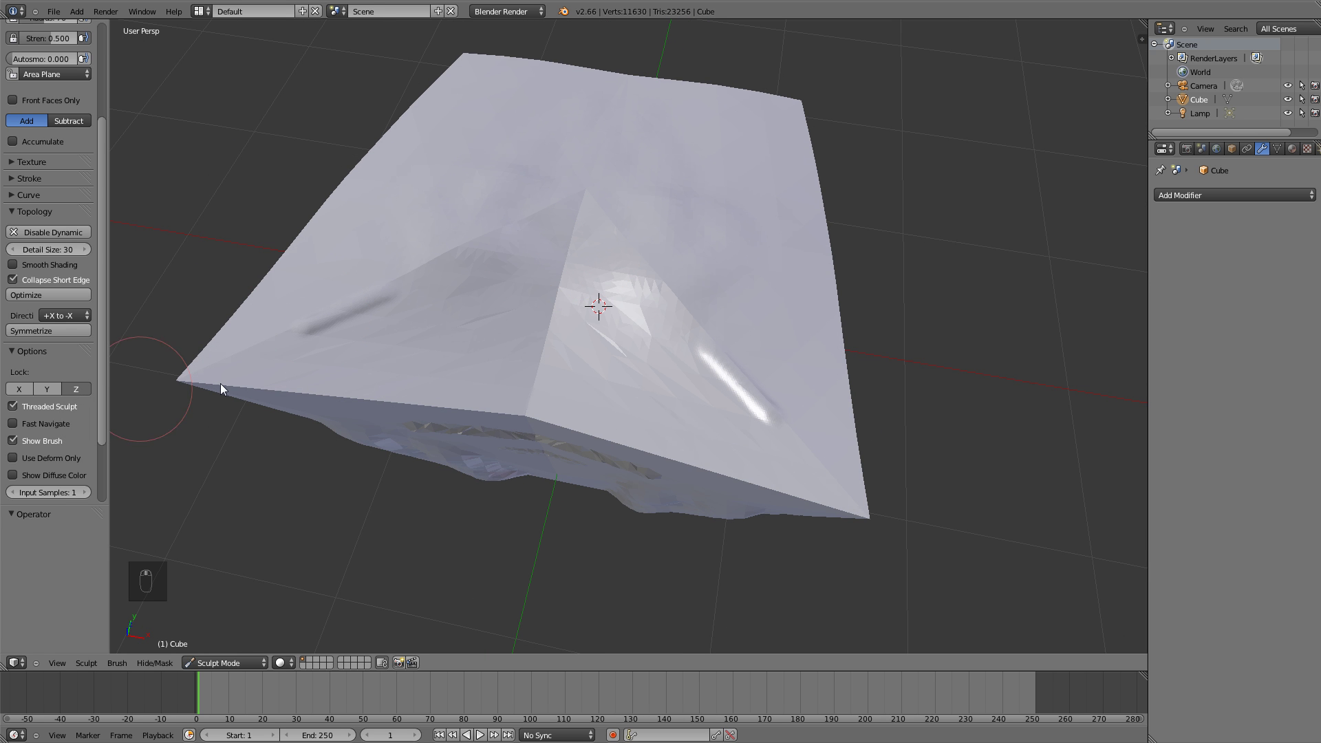
pyautogui.moveTo(509, 329)
pyautogui.mouseDown()
pyautogui.moveTo(536, 327)
pyautogui.moveTo(497, 303)
pyautogui.mouseUp()
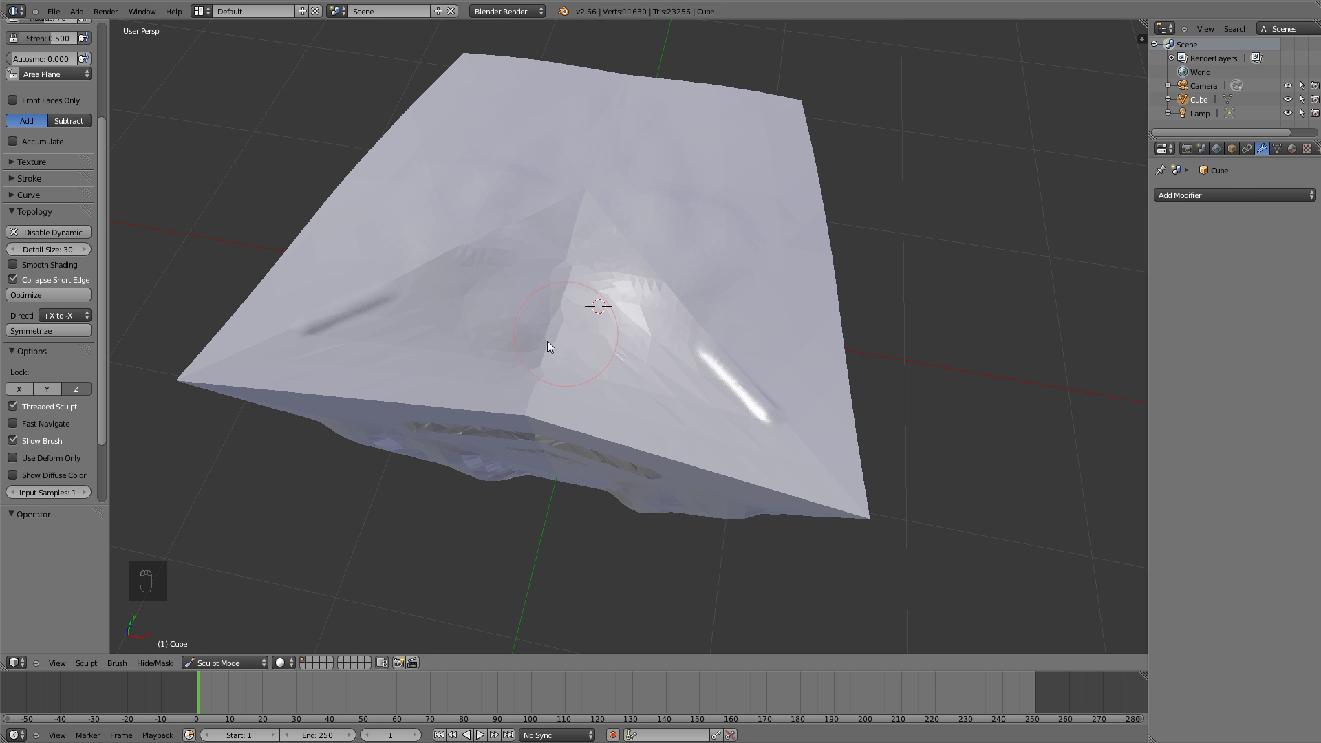
# Lock sculpting along the X axis instead of Z and sculpt a blob on the front face between the mirrored ridges
pyautogui.scroll(-3, 533, 309)
pyautogui.moveTo(534, 300)
pyautogui.mouseDown(button='middle')
pyautogui.moveTo(579, 213)
pyautogui.moveTo(592, 225)
pyautogui.mouseUp(button='middle')
pyautogui.scroll(-3, 579, 213)
pyautogui.moveTo(617, 290); pyautogui.dragTo(619, 308, button='middle')
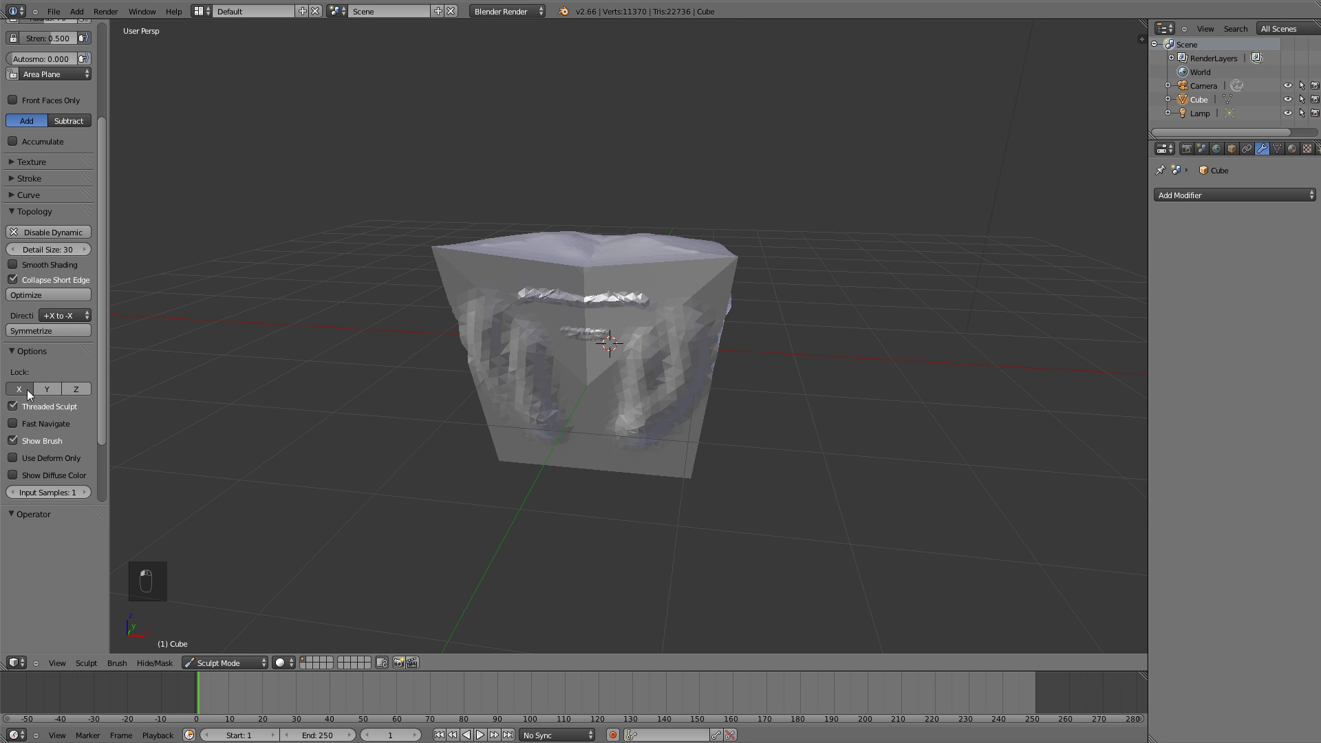
pyautogui.scroll(4, 651, 380)
pyautogui.scroll(-1, 575, 402)
pyautogui.moveTo(584, 408); pyautogui.dragTo(599, 403)
pyautogui.moveTo(736, 369)
pyautogui.mouseDown(button='middle')
pyautogui.moveTo(584, 357)
pyautogui.moveTo(648, 362)
pyautogui.mouseUp(button='middle')
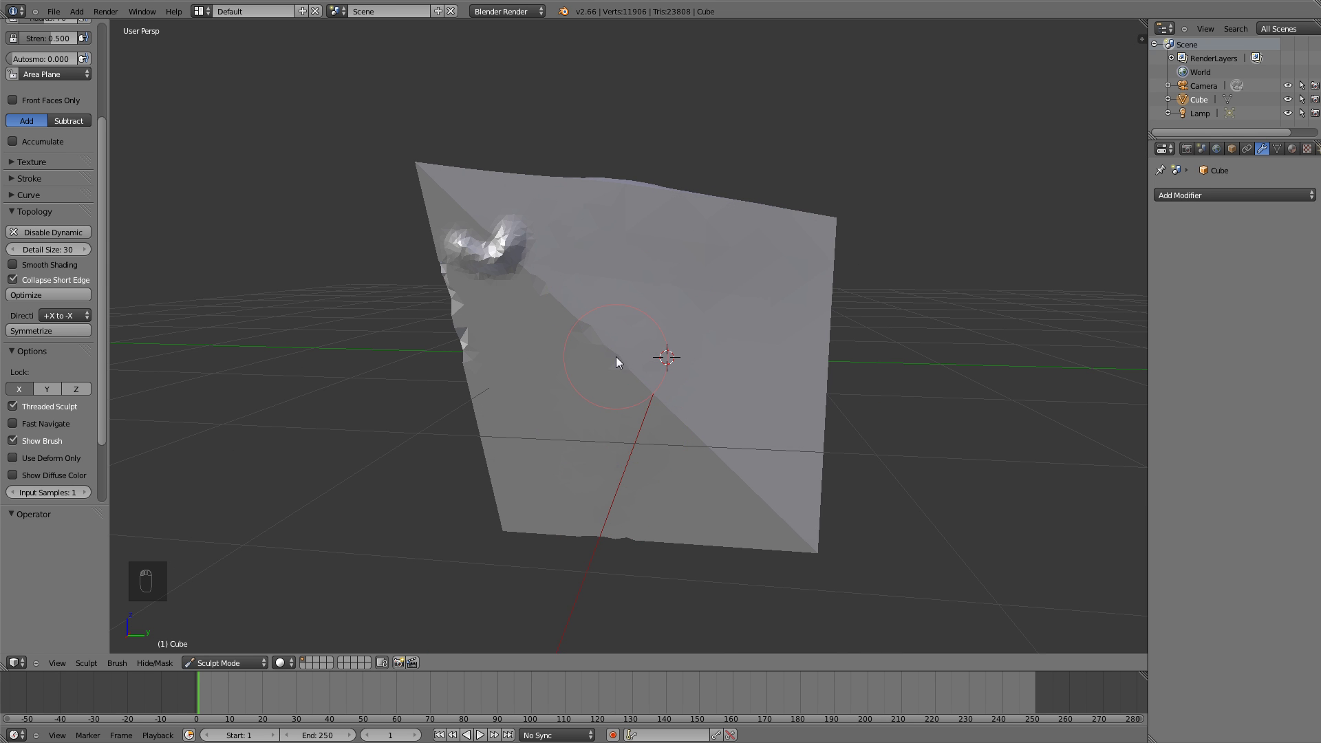
pyautogui.moveTo(602, 394)
pyautogui.mouseDown(button='middle')
pyautogui.moveTo(672, 415)
pyautogui.moveTo(711, 410)
pyautogui.moveTo(591, 396)
pyautogui.mouseUp(button='middle')
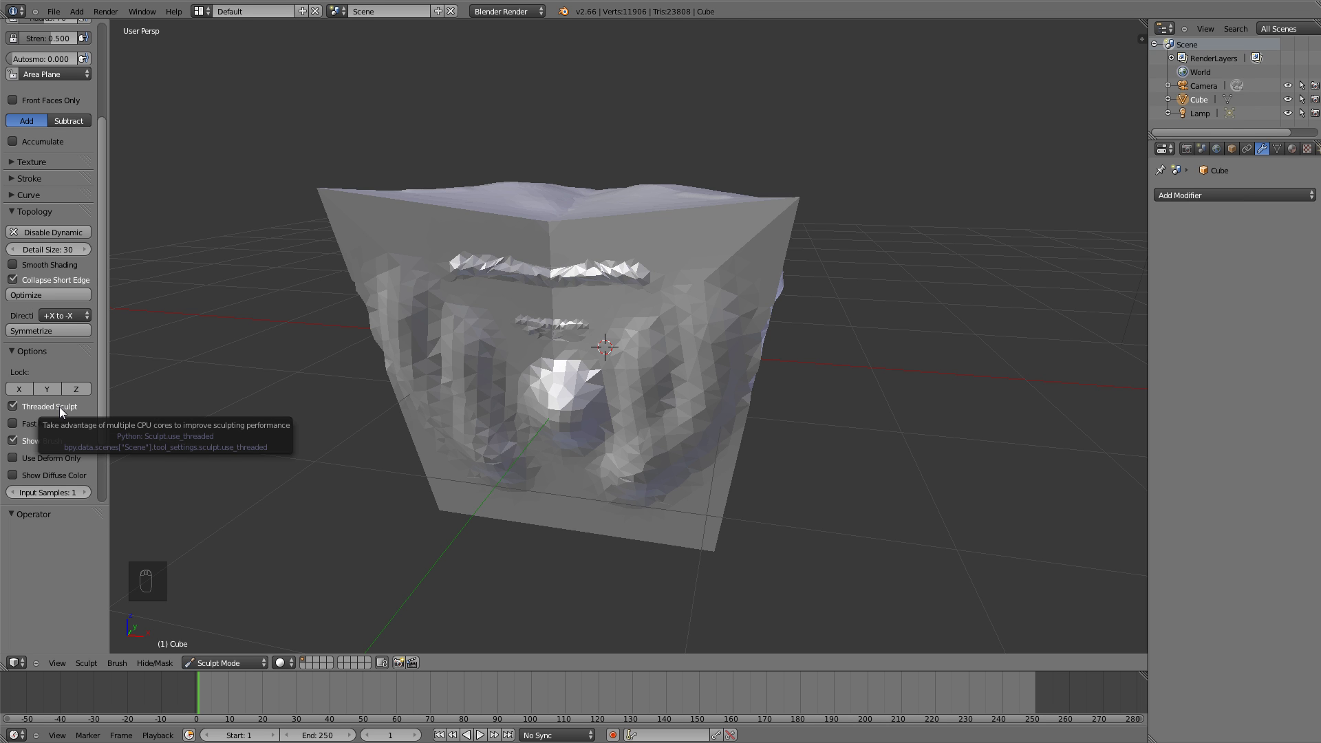
# Toggle the brush outline display off and back on, and look over the unified size and strength settings
pyautogui.scroll(-1, 65, 356)
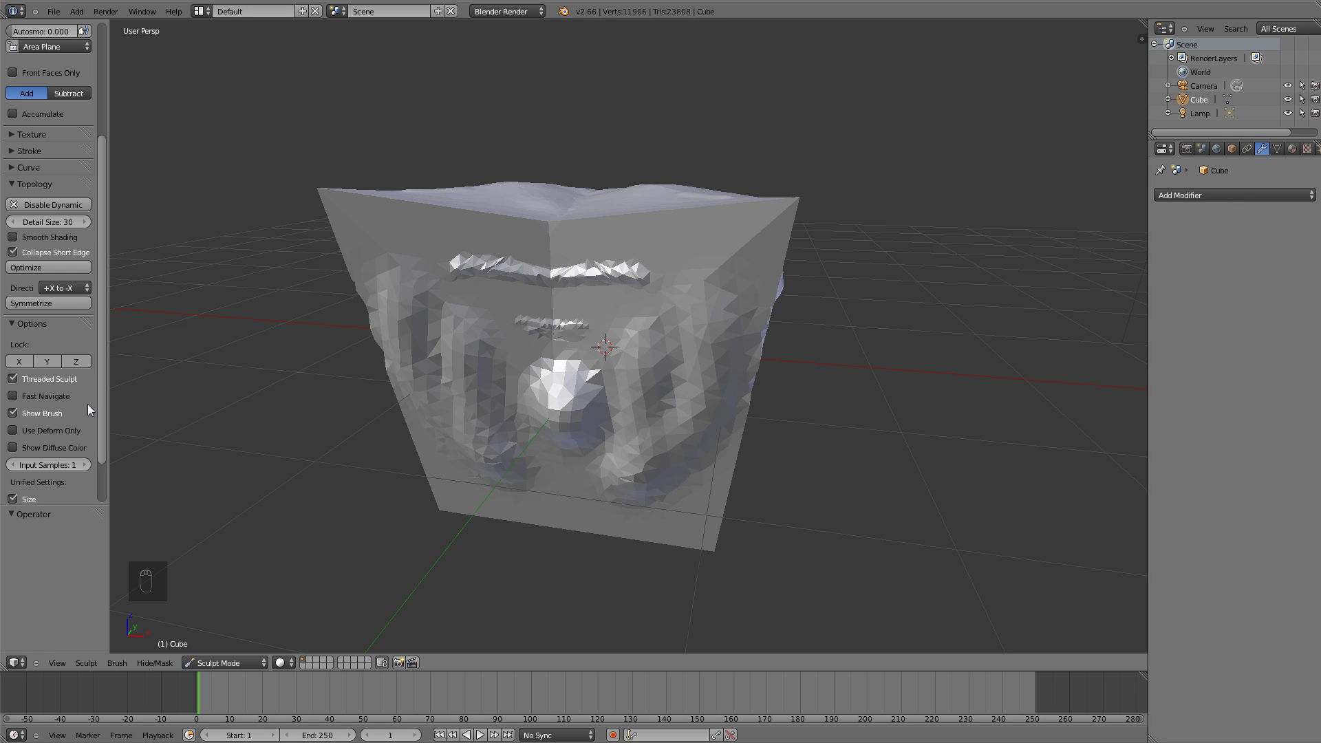
pyautogui.click(24, 417)
pyautogui.click(28, 416)
pyautogui.scroll(-2, 91, 415)
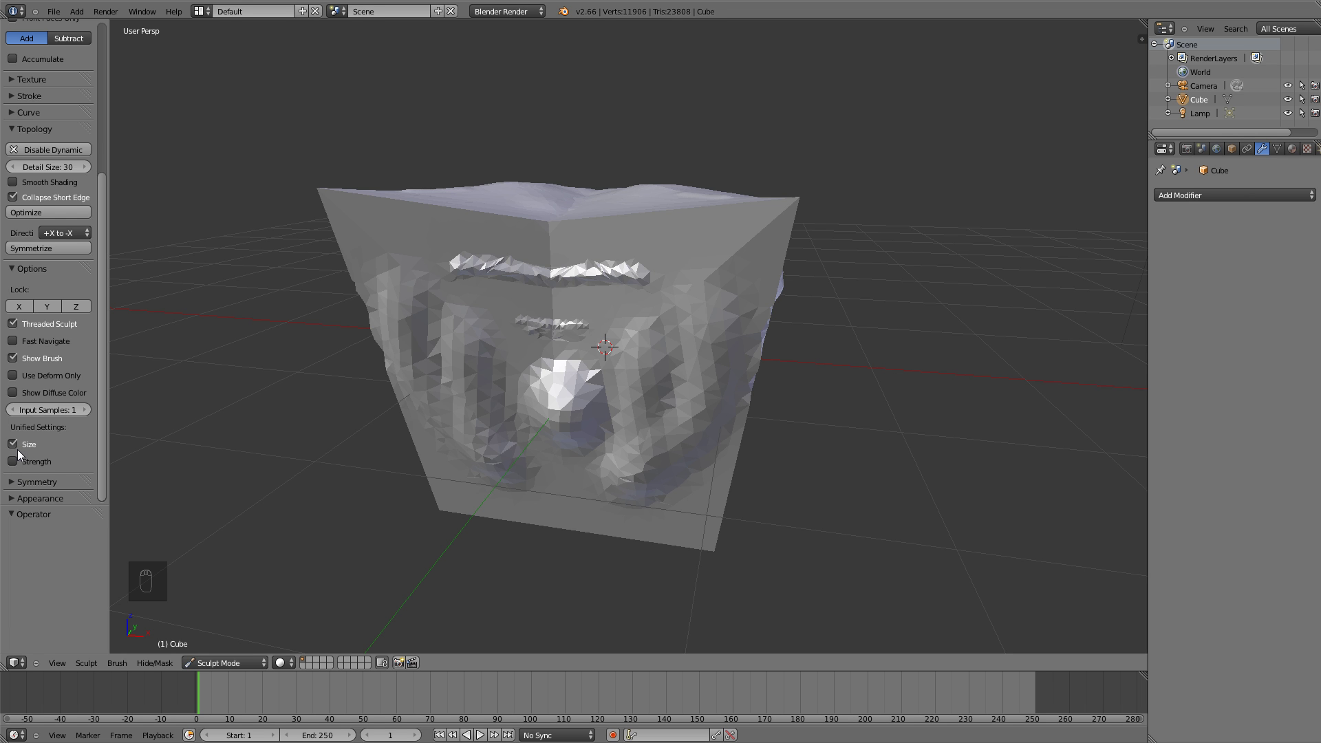
# Switch the active sculpting brush to Clay
pyautogui.scroll(8, 77, 351)
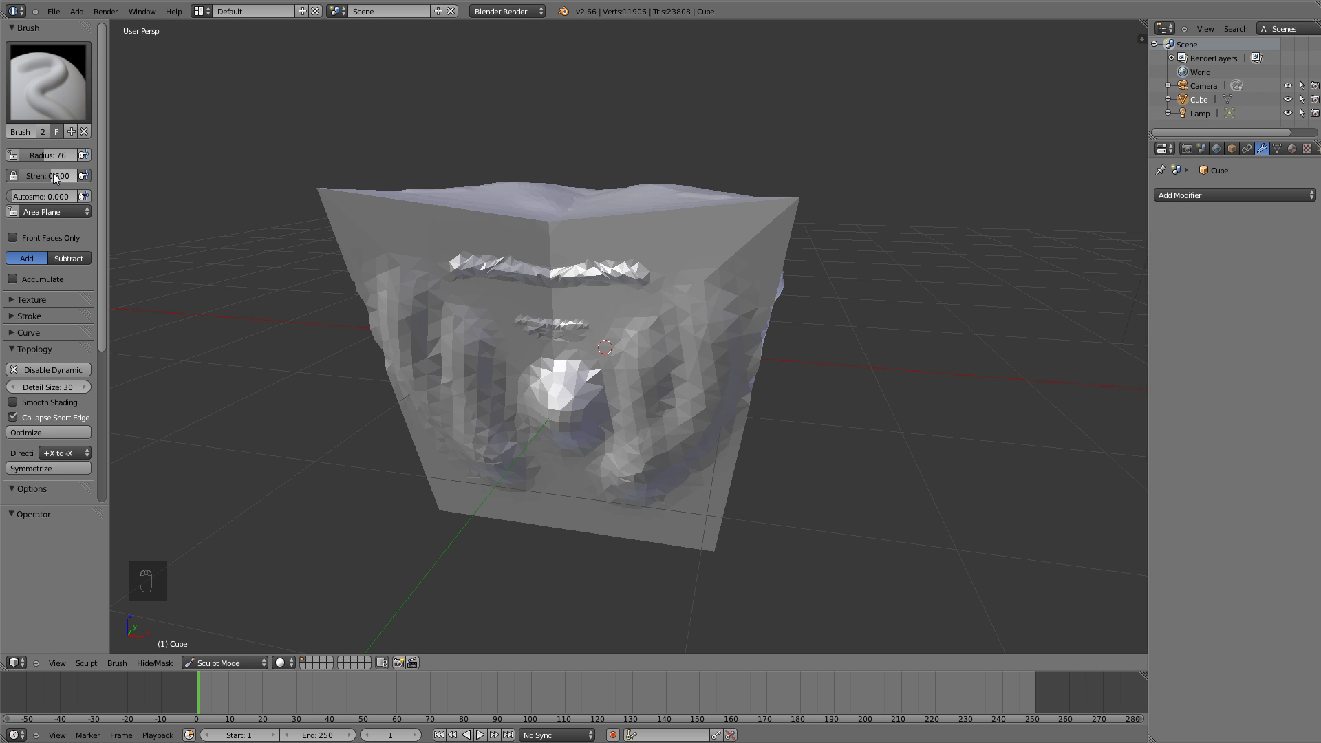
pyautogui.click(56, 104)
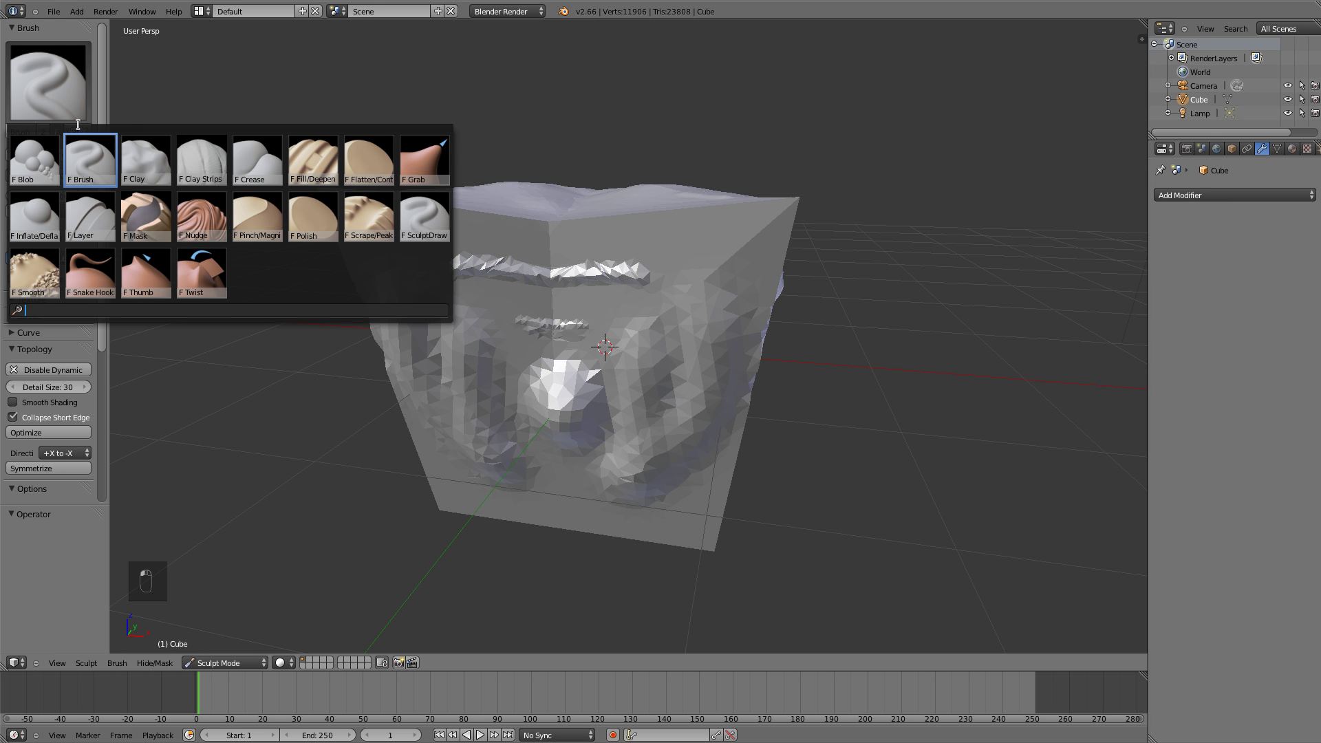
pyautogui.click(153, 172)
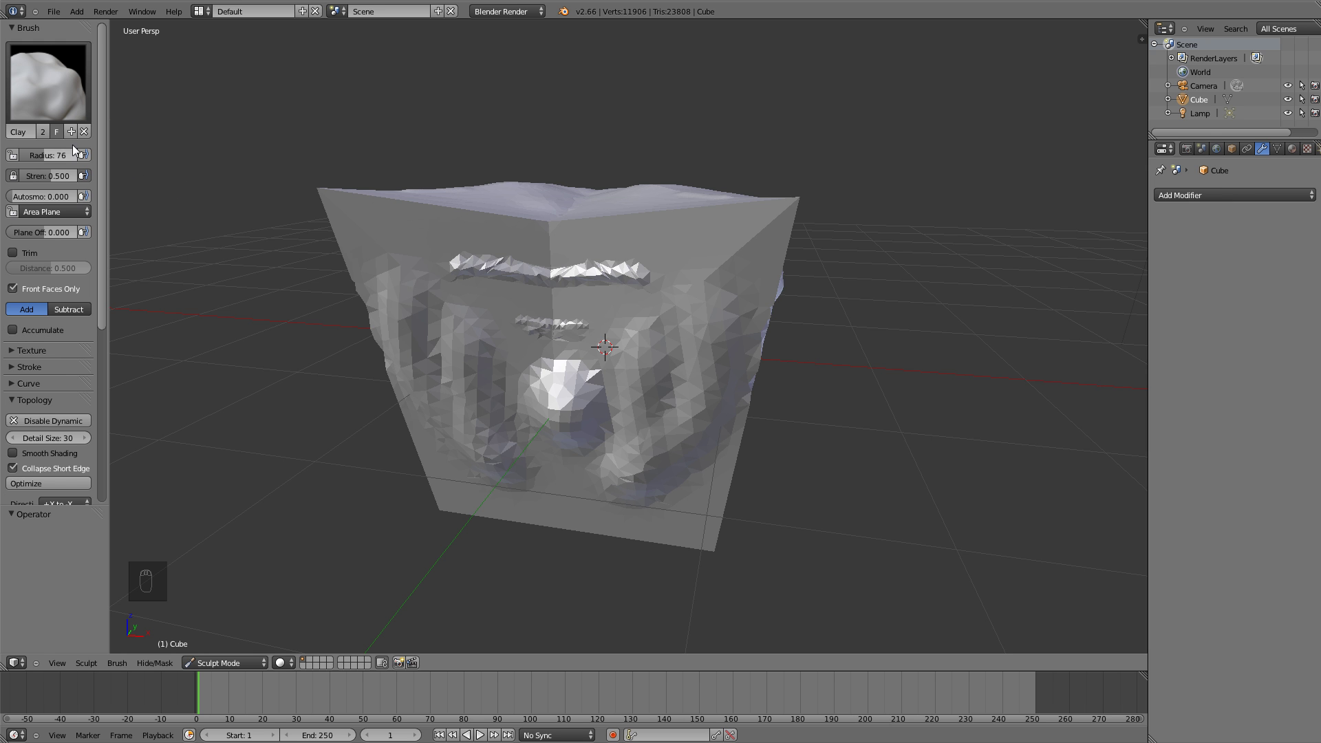
# Switch the active sculpting brush to Flatten/Contrast and compare its radius and strength fields with the unified Size and Strength settings
pyautogui.click(66, 85)
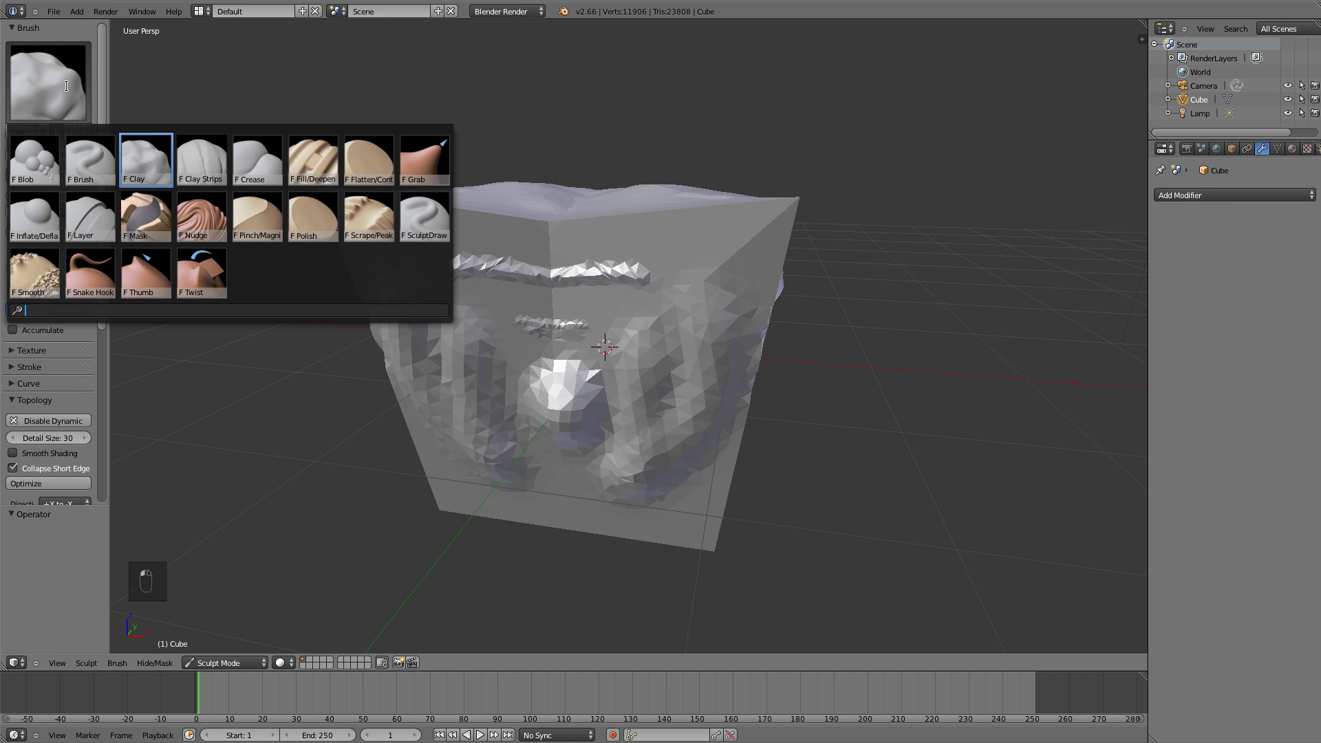
pyautogui.click(369, 159)
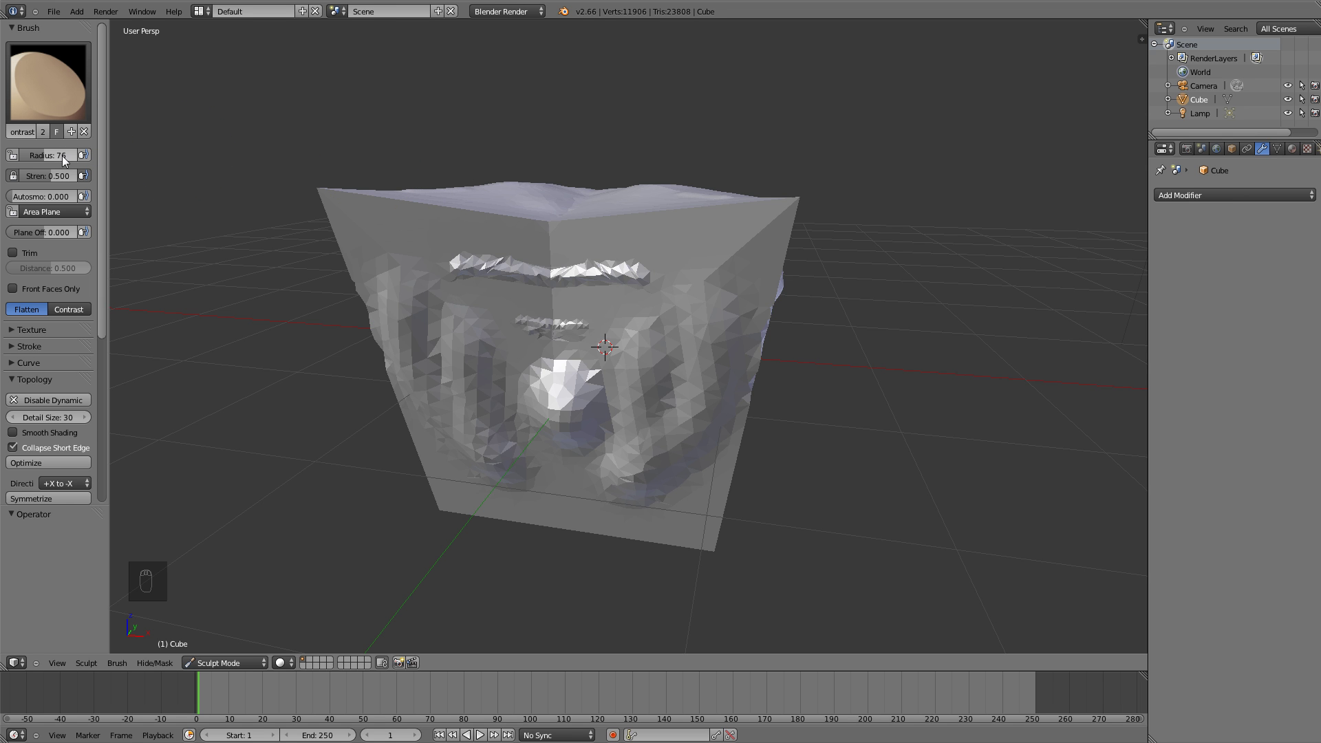
pyautogui.scroll(-1, 59, 176)
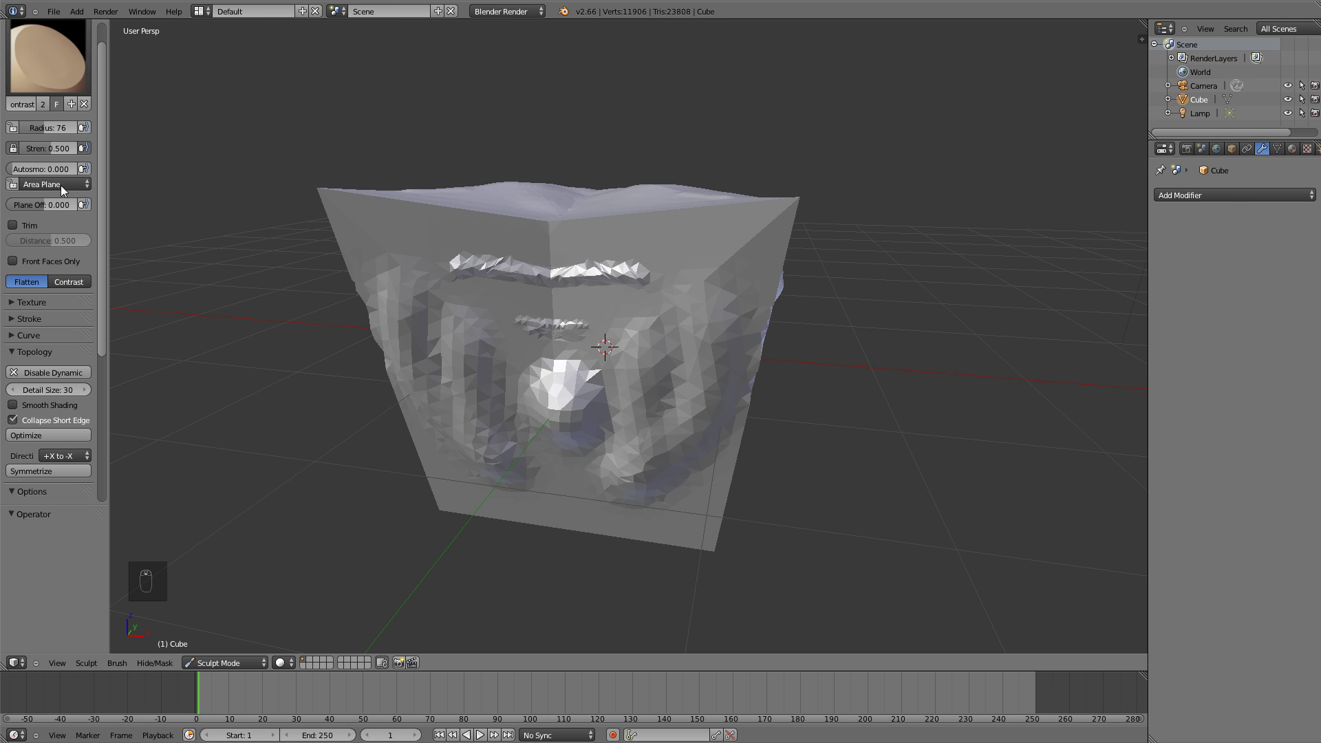
pyautogui.scroll(-8, 58, 172)
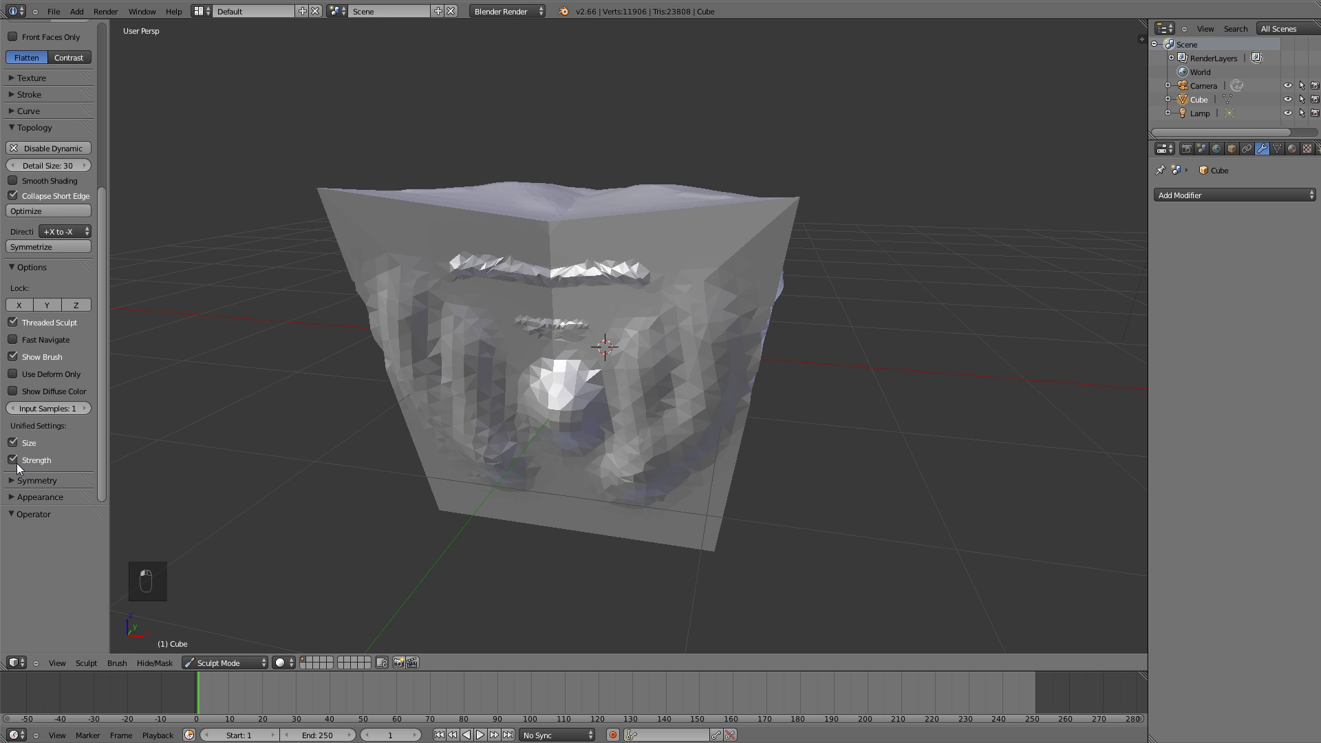
pyautogui.scroll(1, 62, 399)
pyautogui.scroll(-1, 62, 407)
pyautogui.scroll(8, 52, 253)
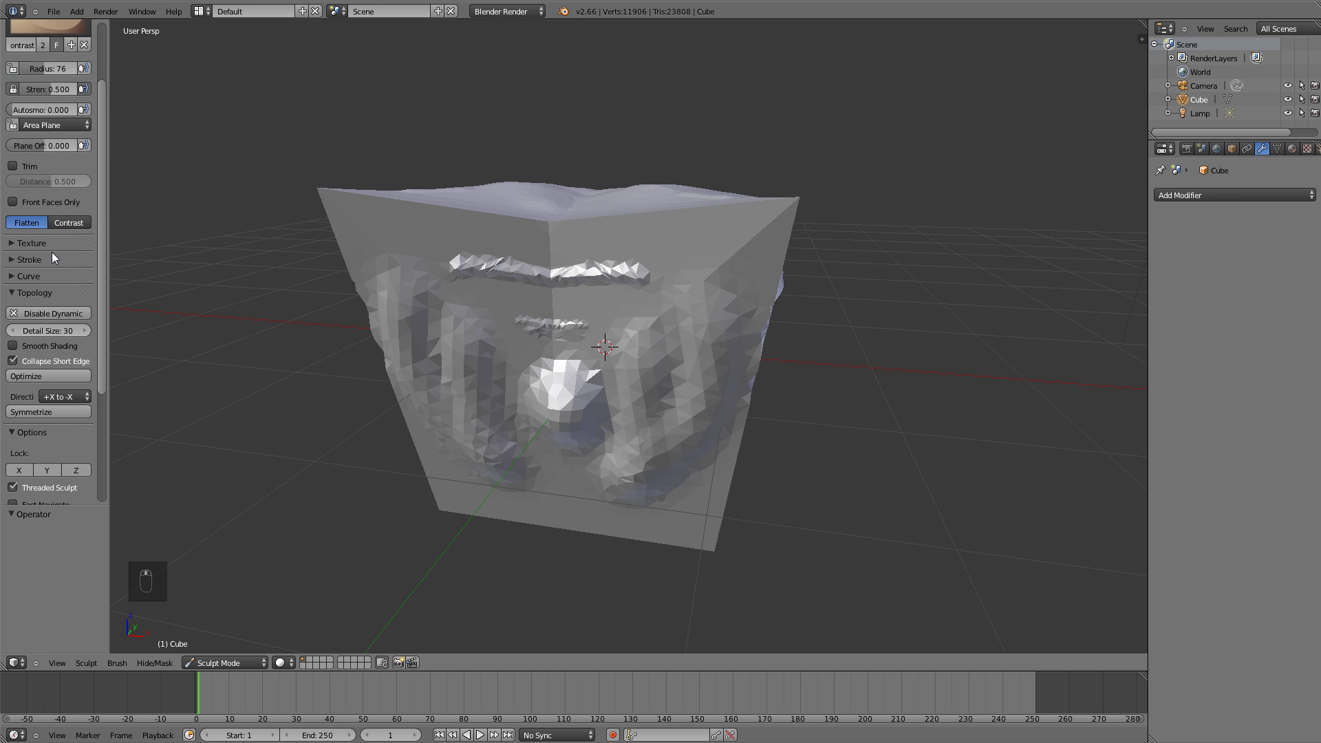
pyautogui.scroll(-6, 28, 393)
pyautogui.scroll(-2, 25, 418)
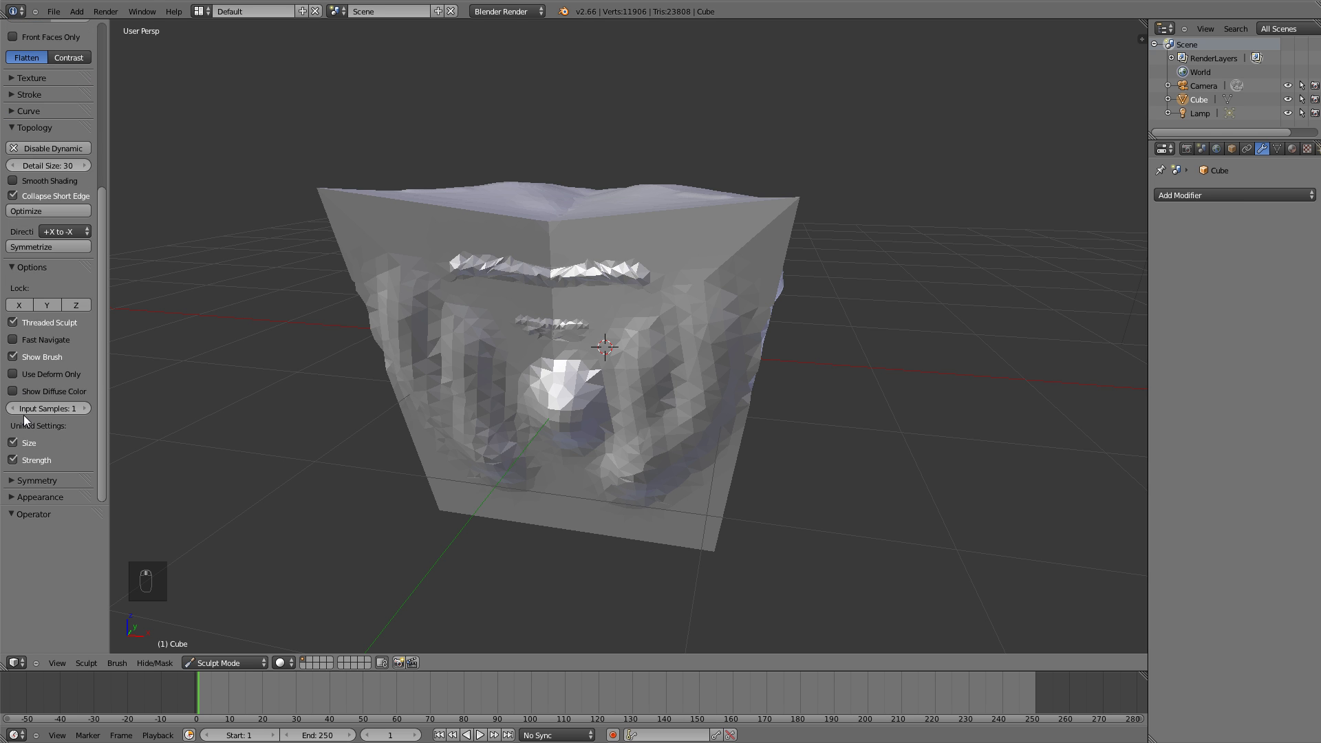
pyautogui.scroll(5, 52, 172)
pyautogui.scroll(4, 51, 141)
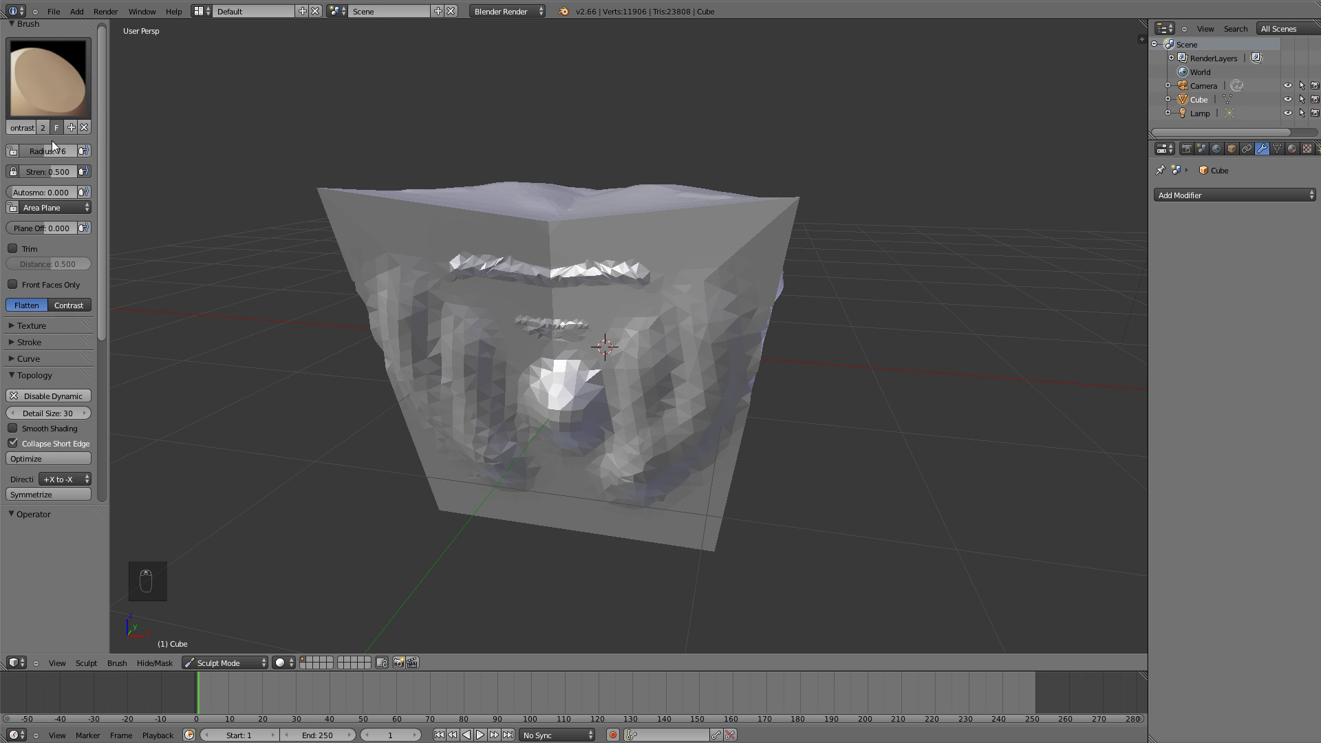
# Switch the active sculpting brush to Mask, and replace it with the standard Brush brush
pyautogui.click(48, 96)
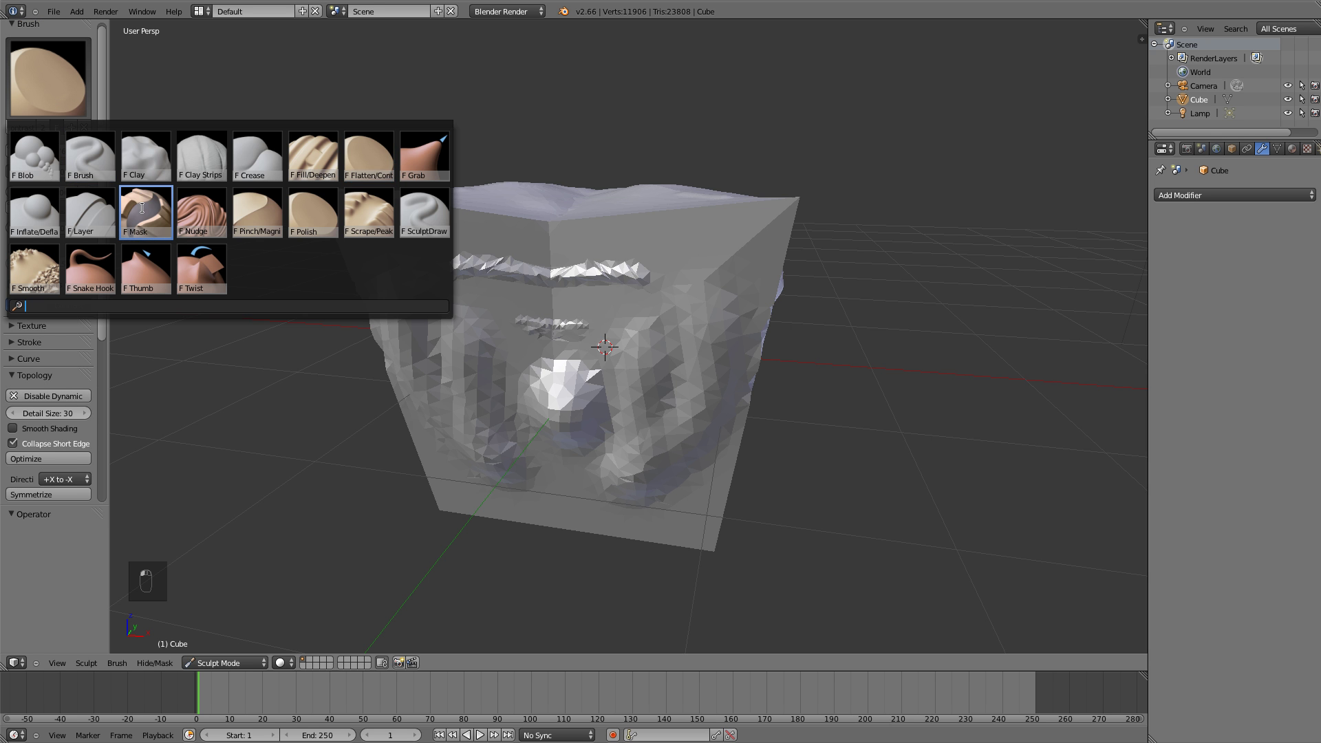
pyautogui.click(143, 208)
pyautogui.click(62, 73)
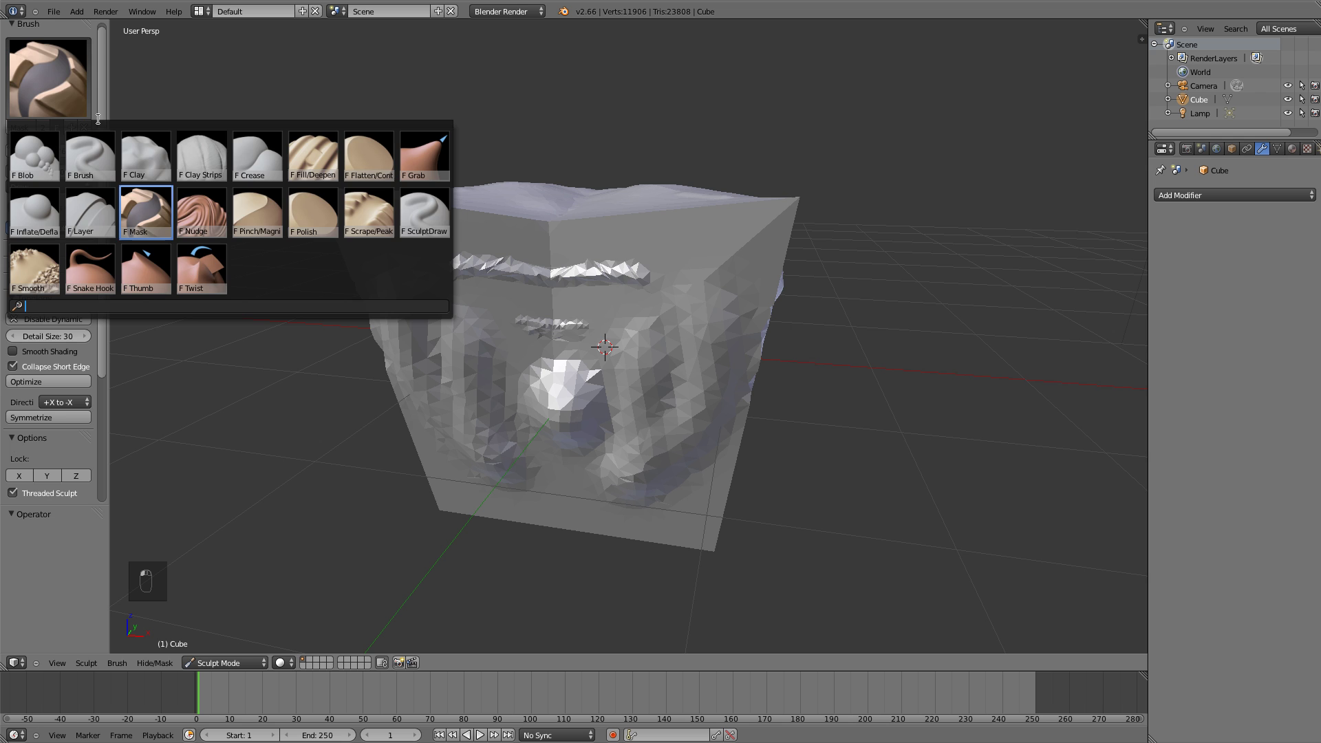
pyautogui.click(97, 172)
# Turn off the unified Size and Strength settings so each brush keeps its own values
pyautogui.scroll(-4, 46, 362)
pyautogui.scroll(-4, 45, 361)
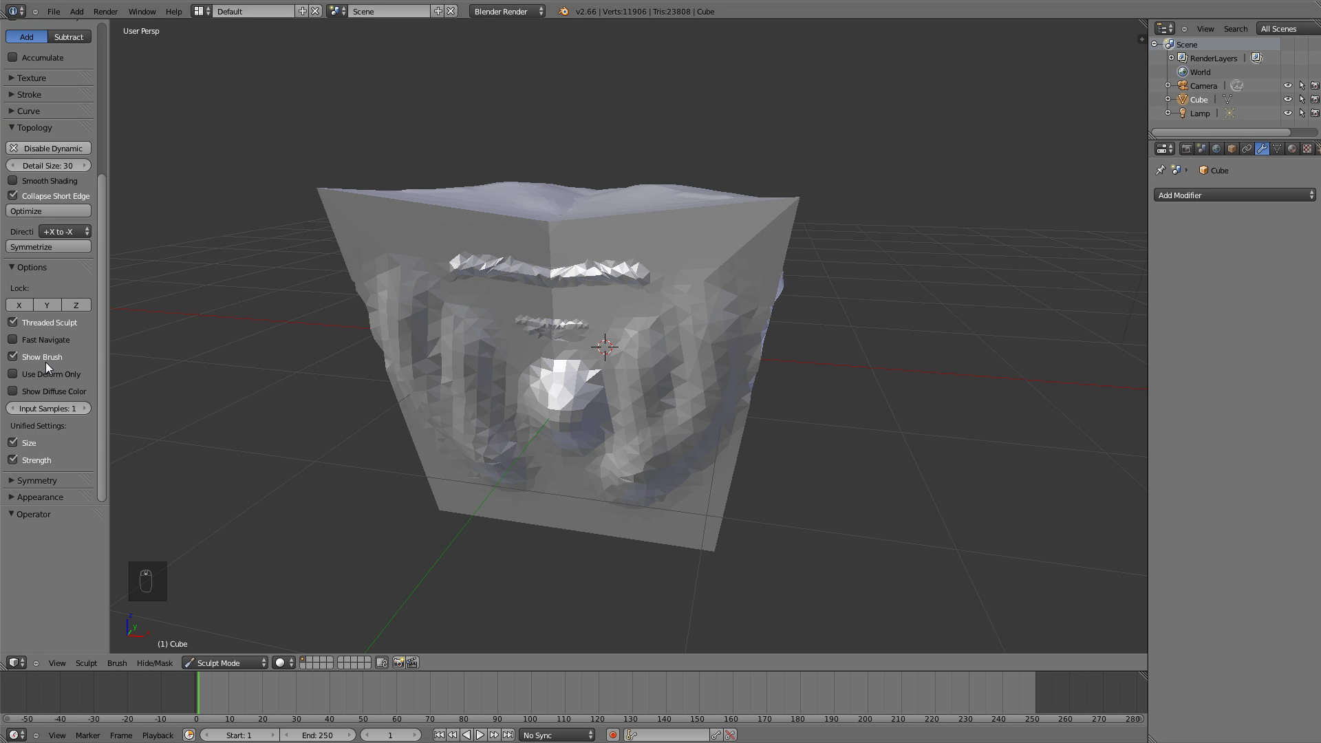
pyautogui.click(13, 443)
pyautogui.click(14, 460)
# Expand the Symmetry settings and look over the Mirror and Radial options
pyautogui.click(43, 480)
pyautogui.scroll(-4, 63, 465)
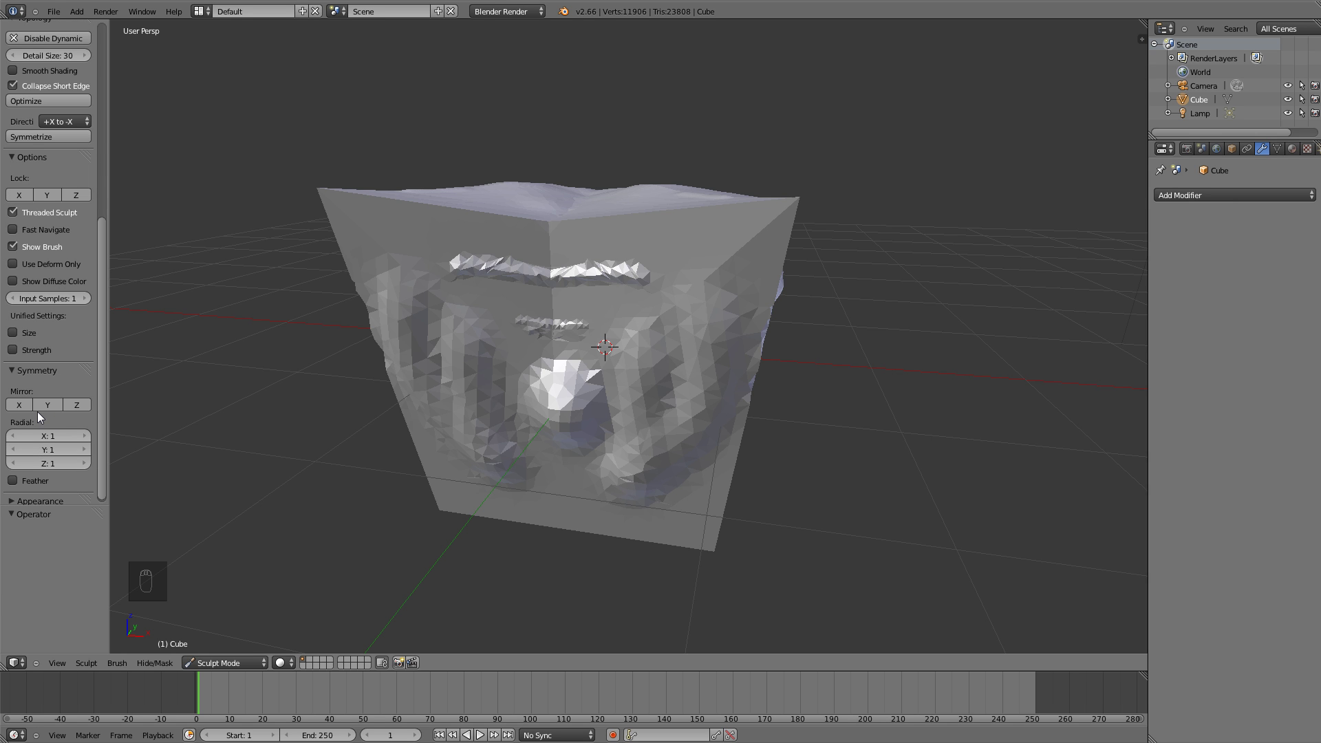
pyautogui.scroll(3, 58, 373)
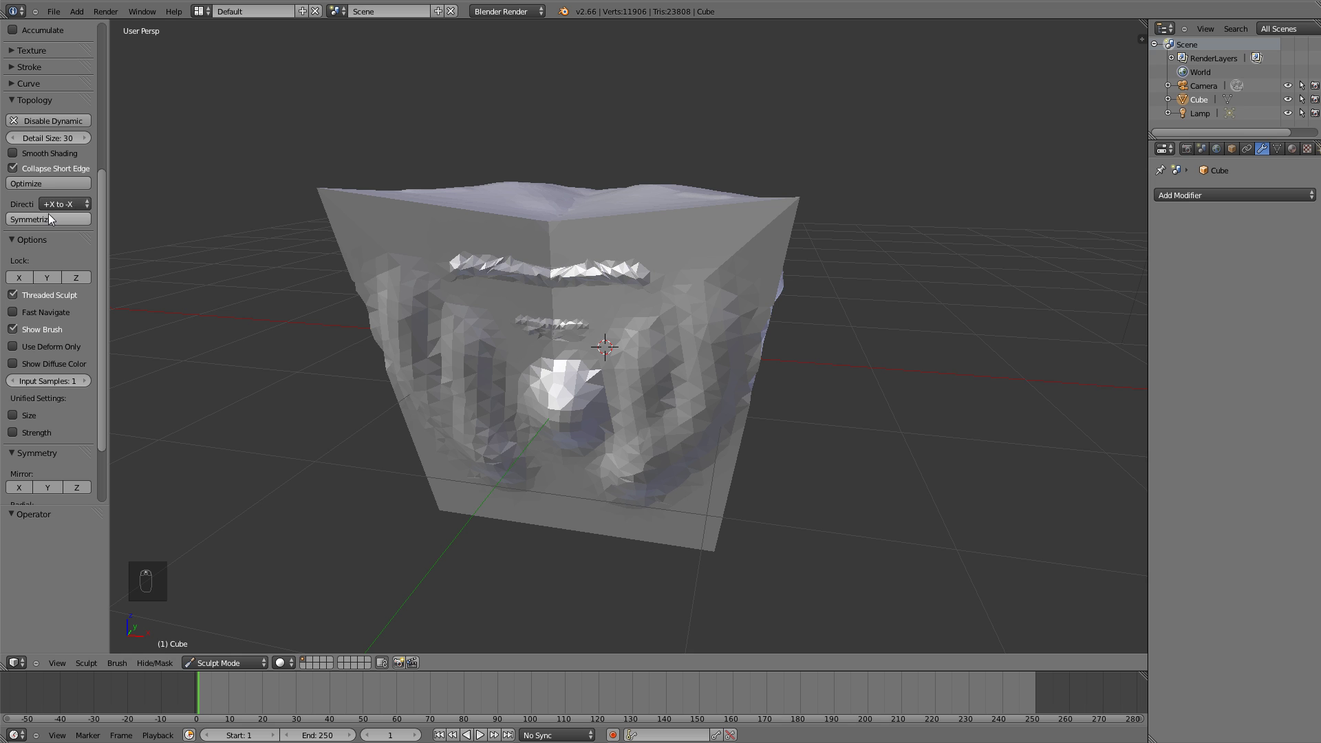
pyautogui.scroll(-3, 44, 296)
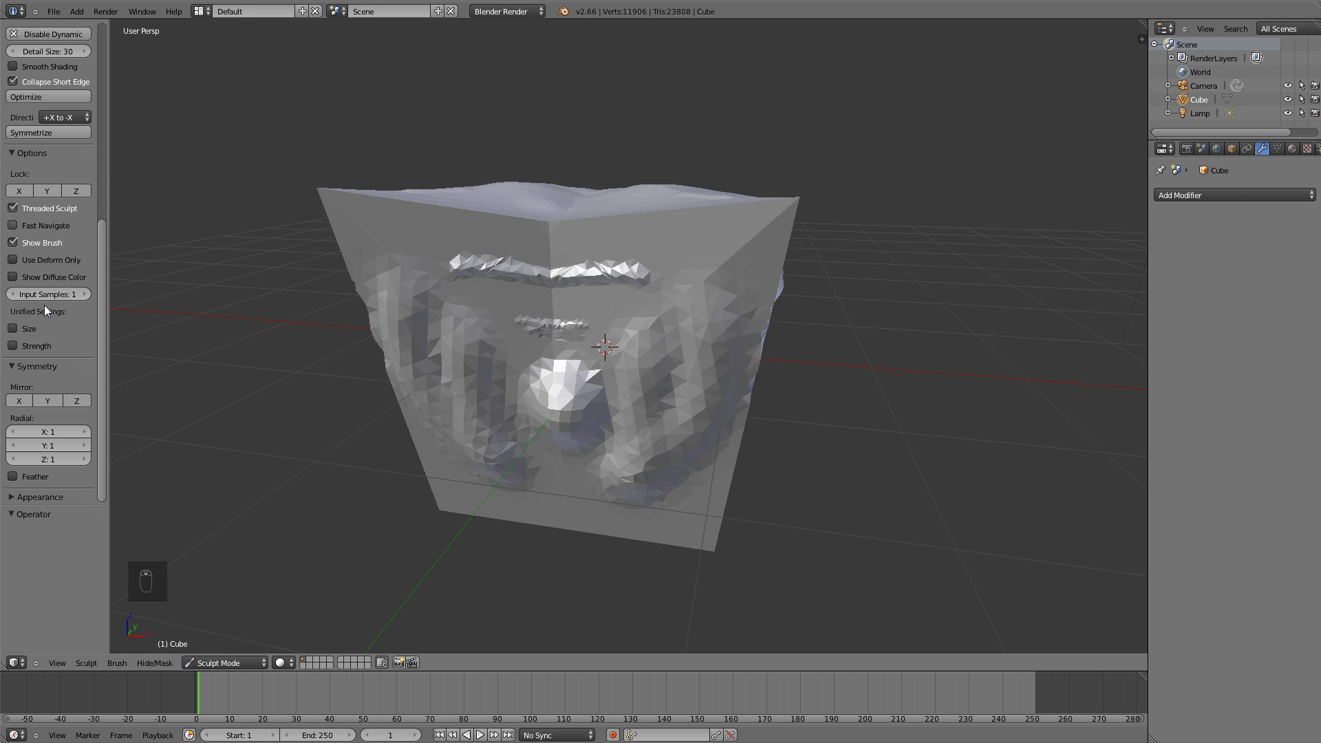
# Toggle brush mirroring across the X axis and sculpt a long stroke down the cube's front face from its upper corner
pyautogui.click(19, 401)
pyautogui.moveTo(736, 309); pyautogui.dragTo(742, 297, button='middle')
pyautogui.moveTo(742, 207)
pyautogui.mouseDown()
pyautogui.moveTo(712, 315)
pyautogui.moveTo(667, 336)
pyautogui.moveTo(659, 275)
pyautogui.moveTo(672, 244)
pyautogui.moveTo(647, 227)
pyautogui.moveTo(610, 307)
pyautogui.moveTo(679, 471)
pyautogui.moveTo(613, 531)
pyautogui.moveTo(622, 523)
pyautogui.mouseUp()
pyautogui.moveTo(674, 371); pyautogui.dragTo(641, 404, button='middle')
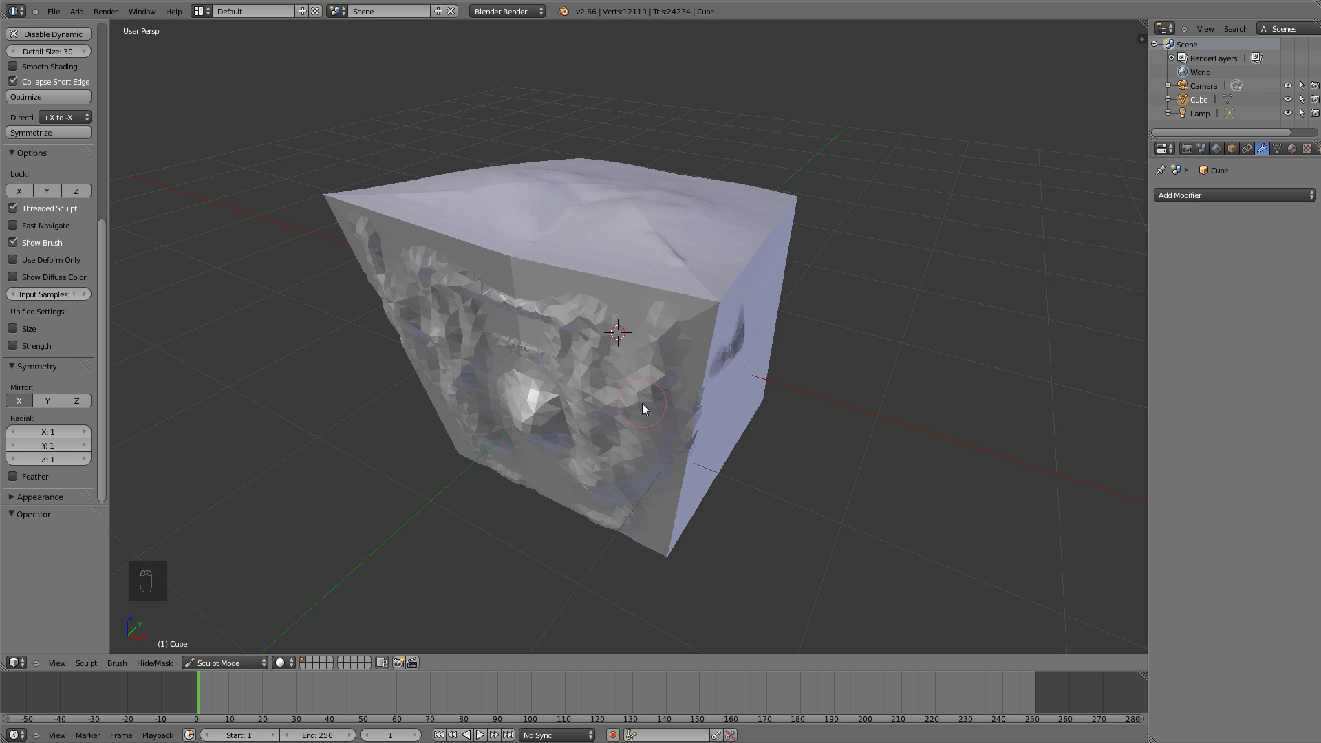
# Toggle the X-axis mirroring again and sculpt across the front face toward the central blob
pyautogui.click(20, 401)
pyautogui.scroll(2, 41, 195)
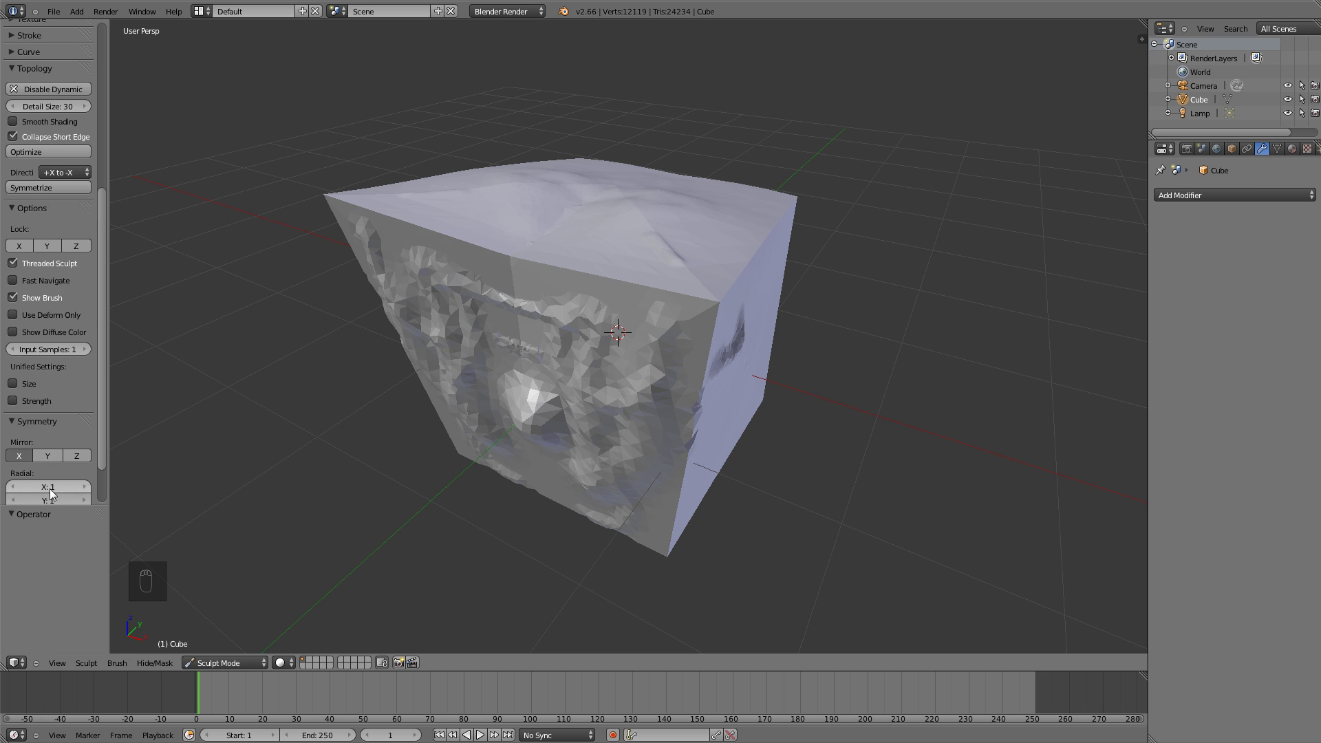
pyautogui.scroll(-2, 42, 419)
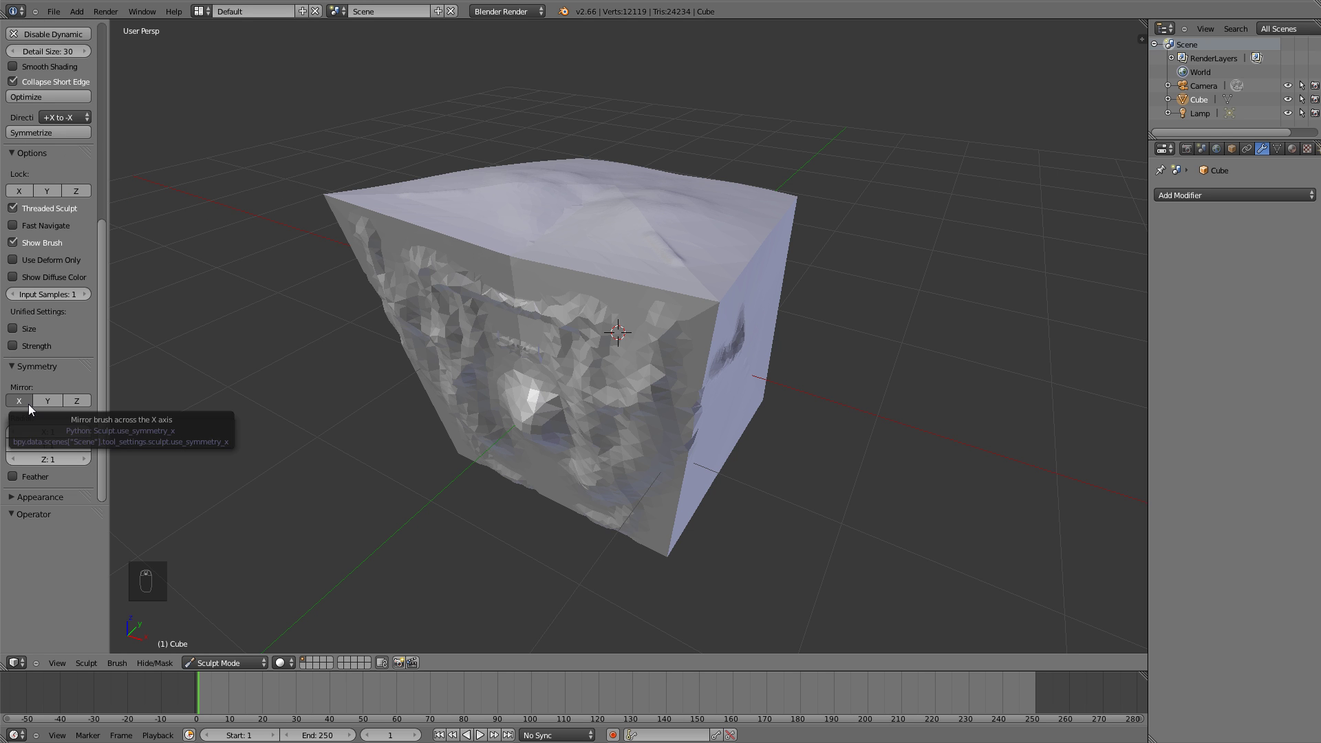
pyautogui.moveTo(531, 336)
pyautogui.mouseDown(button='middle')
pyautogui.moveTo(549, 350)
pyautogui.moveTo(588, 307)
pyautogui.moveTo(699, 377)
pyautogui.mouseUp(button='middle')
pyautogui.moveTo(699, 377)
pyautogui.mouseDown()
pyautogui.moveTo(685, 289)
pyautogui.moveTo(654, 412)
pyautogui.moveTo(649, 366)
pyautogui.moveTo(576, 372)
pyautogui.mouseUp()
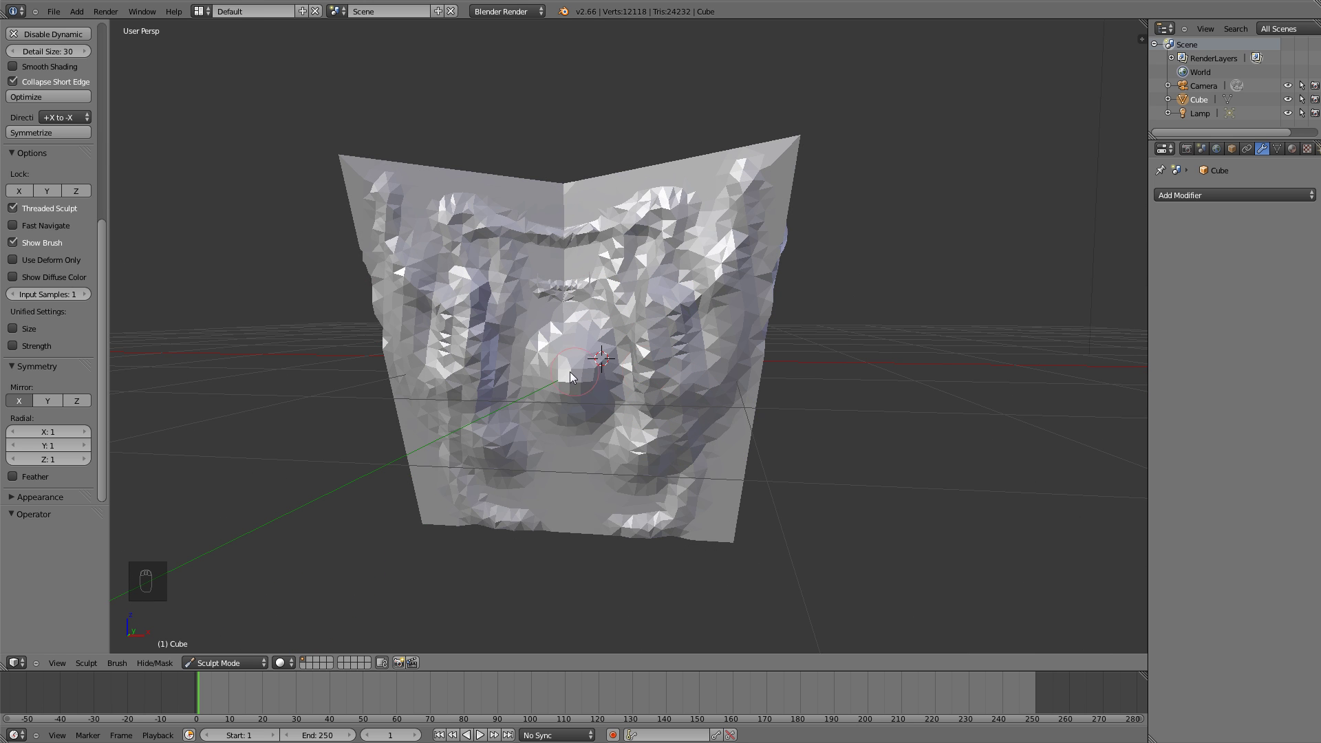
# Toggle wireframe shading on and off, and sculpt a short stroke on the lower part of the cube's front face
pyautogui.press('z')
pyautogui.press('z')
pyautogui.moveTo(773, 161); pyautogui.dragTo(725, 287, button='middle')
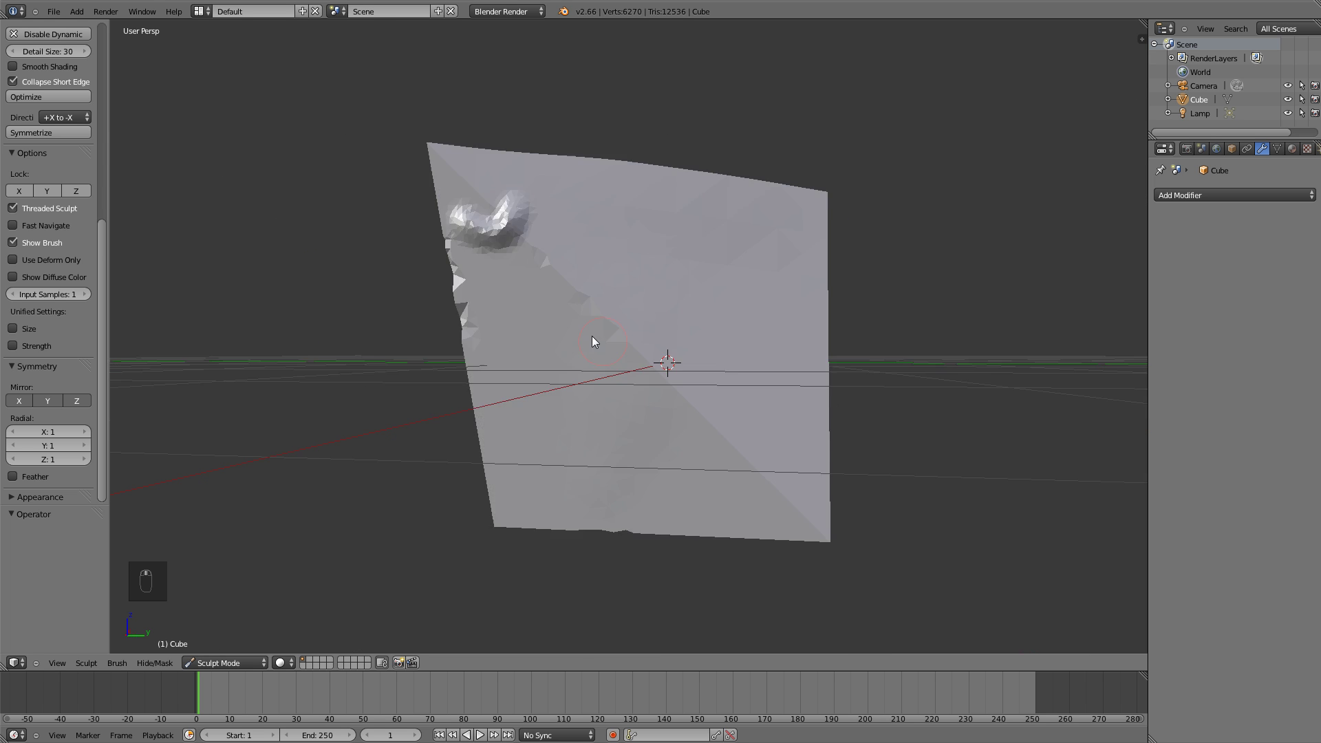
pyautogui.moveTo(591, 342)
pyautogui.mouseDown(button='middle')
pyautogui.moveTo(575, 242)
pyautogui.moveTo(773, 358)
pyautogui.moveTo(705, 548)
pyautogui.mouseUp(button='middle')
pyautogui.moveTo(640, 458); pyautogui.dragTo(598, 478)
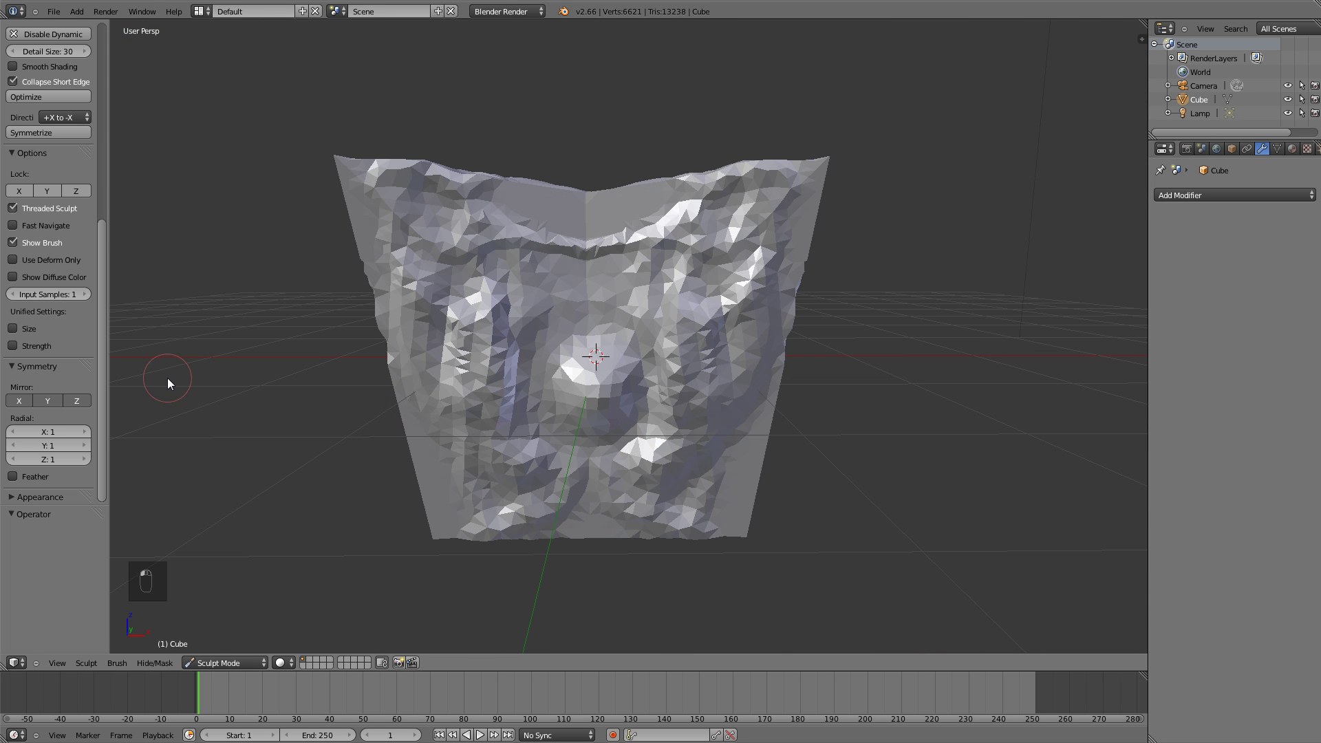
# Expand the brush Appearance settings and change the Add Color to bright green
pyautogui.click(27, 498)
pyautogui.scroll(-3, 56, 389)
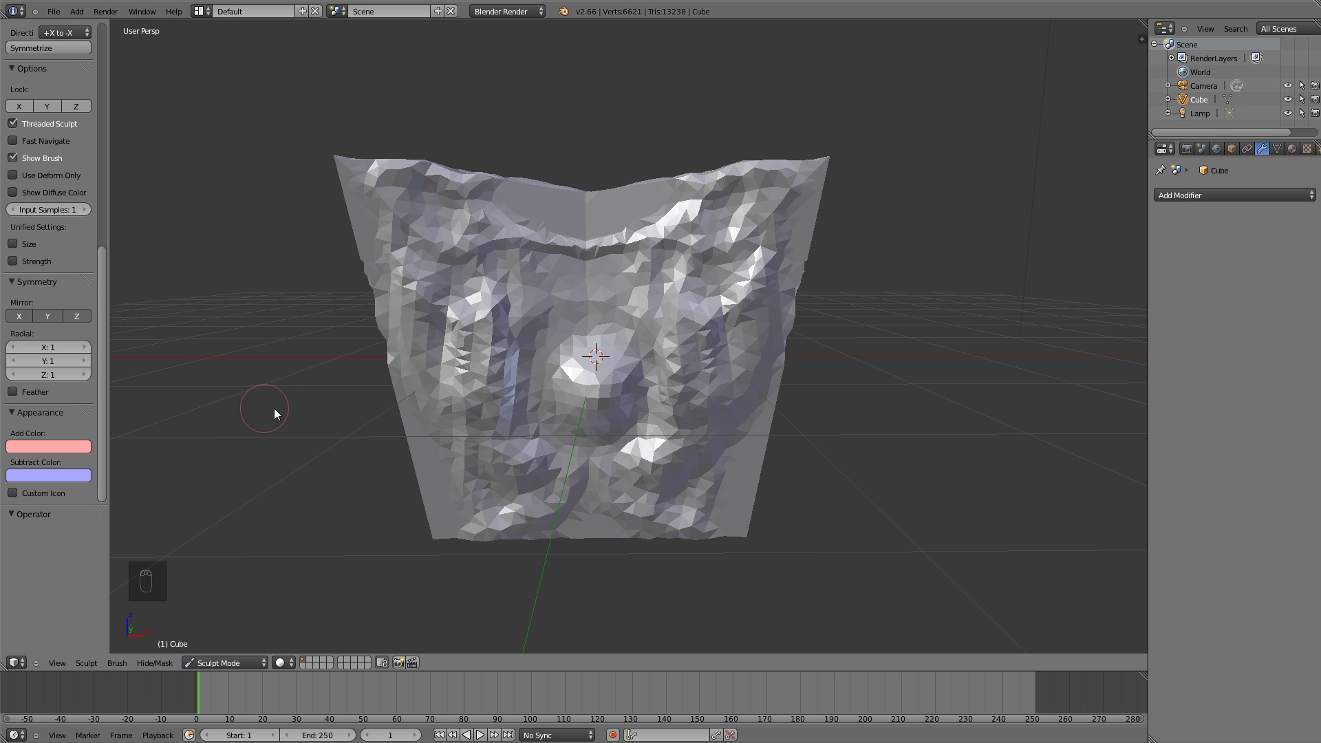
pyautogui.click(61, 449)
pyautogui.click(84, 318)
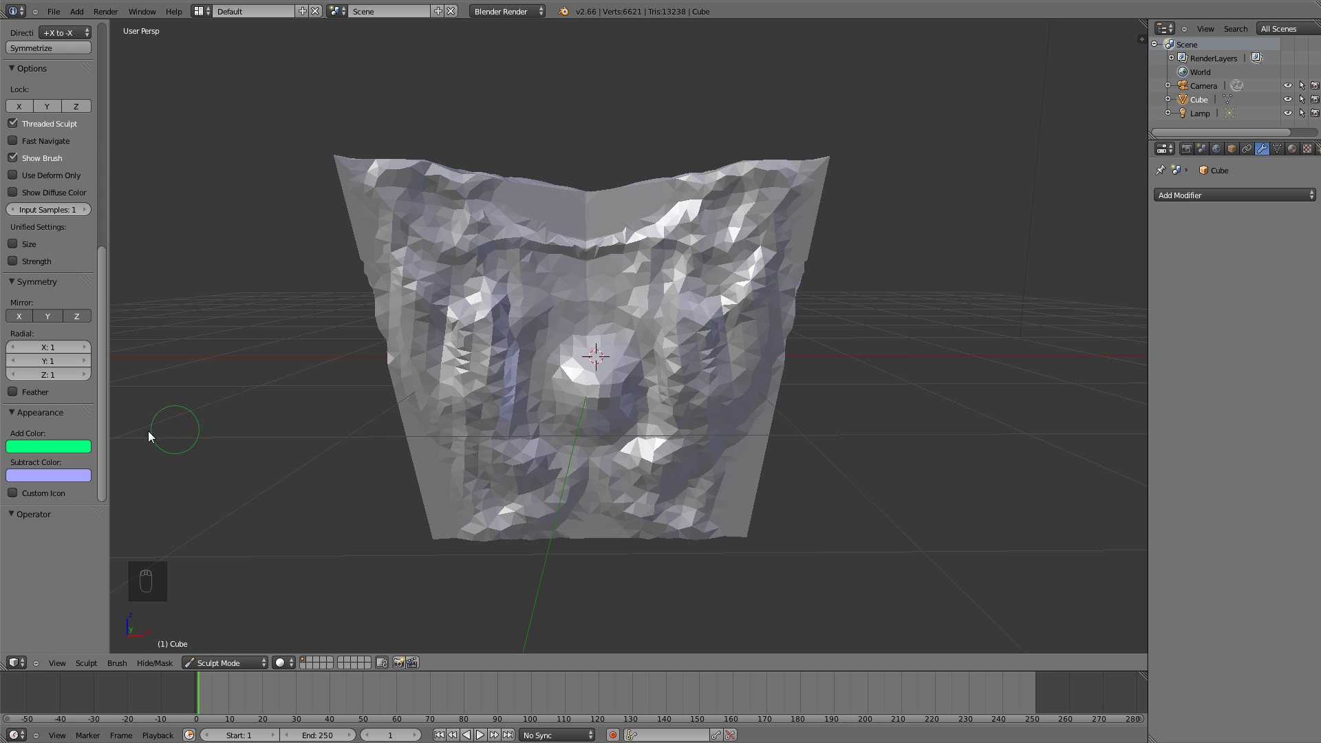
# Undo the last sculpt stroke and change the brush's Add Color to a light red
pyautogui.hotkey('ctrl', 'z')
pyautogui.click(81, 446)
pyautogui.moveTo(59, 344)
pyautogui.mouseDown()
pyautogui.moveTo(51, 369)
pyautogui.moveTo(61, 350)
pyautogui.mouseUp()
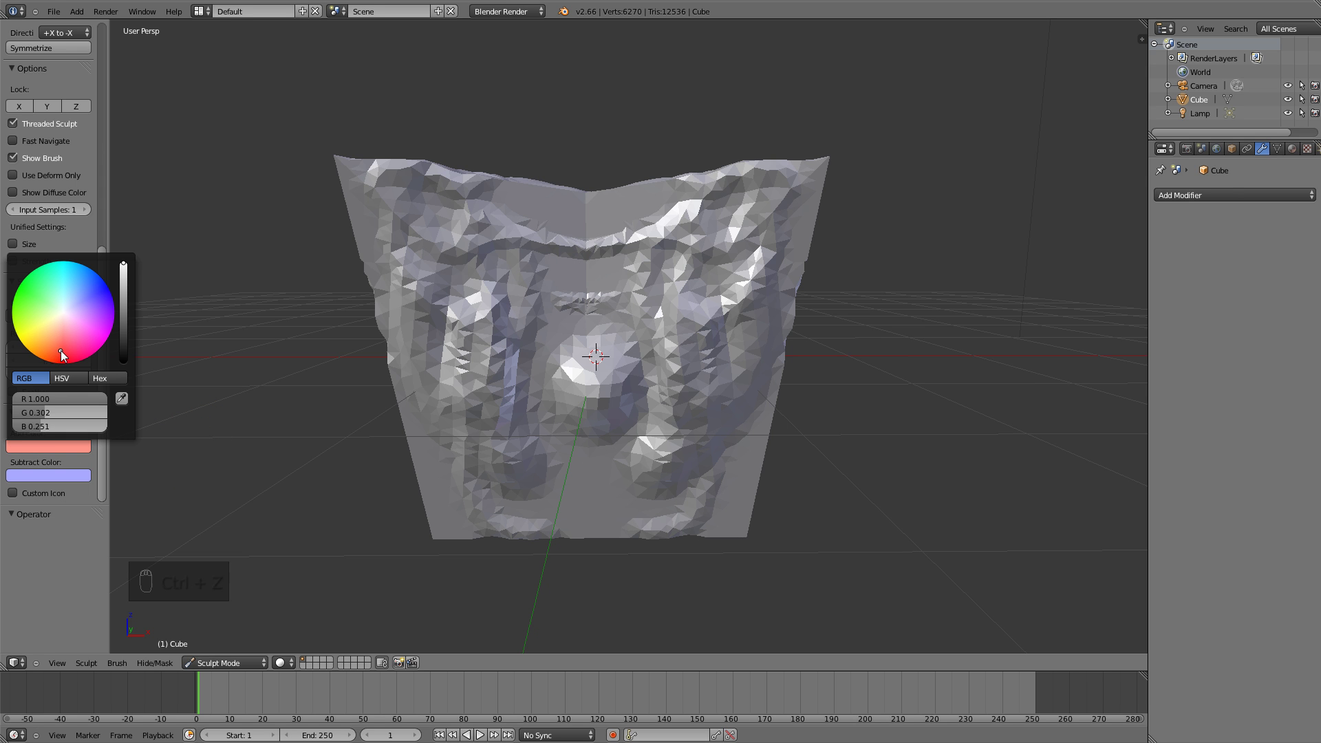